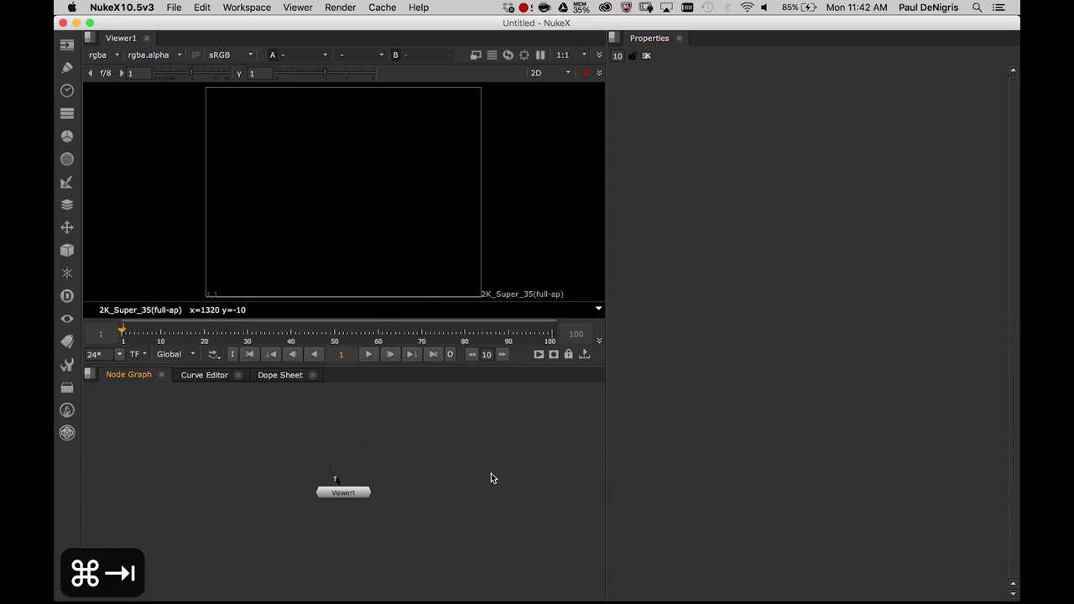
Import Tutorial 8 Image.jpg from the Tutorial 8 folder into the node graph, show it in the viewer and move the Viewer node clear
key("super+Tab")
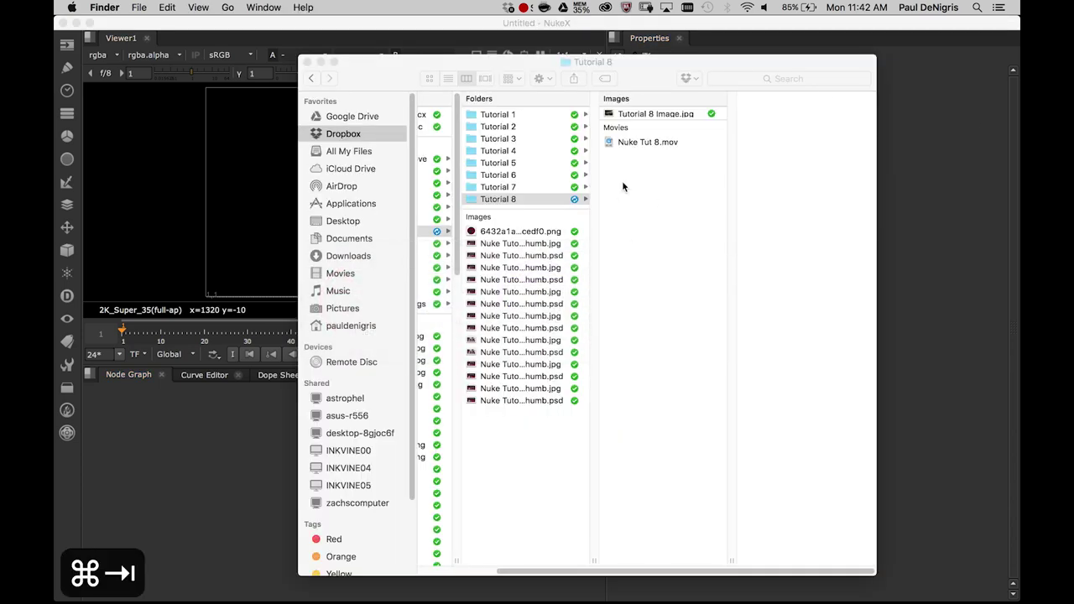
left_click(662, 115)
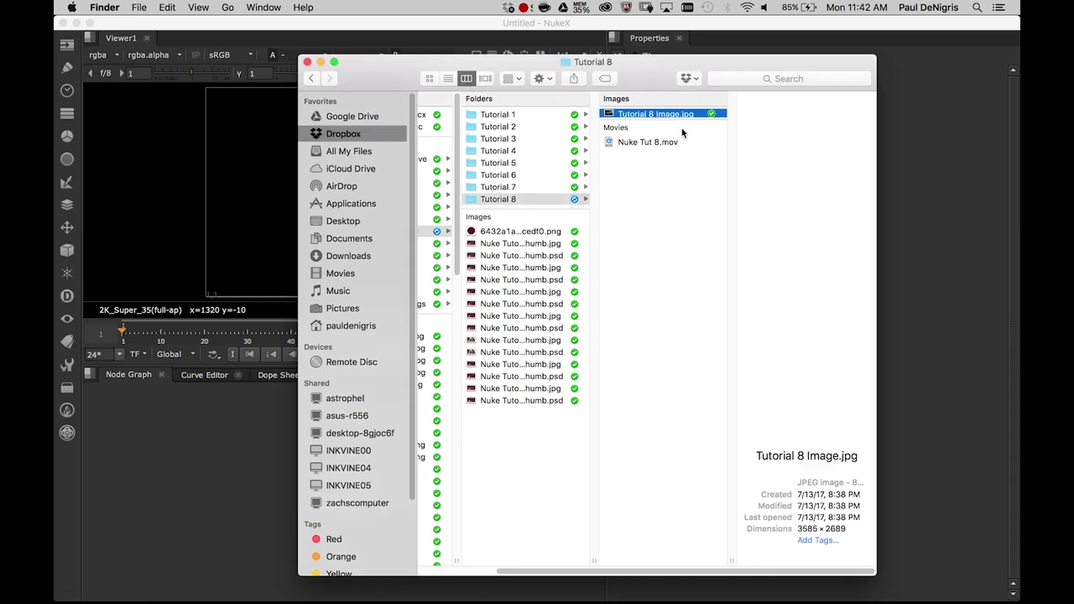
left_click_drag(663, 114, 415, 440)
left_click(252, 500)
key("1")
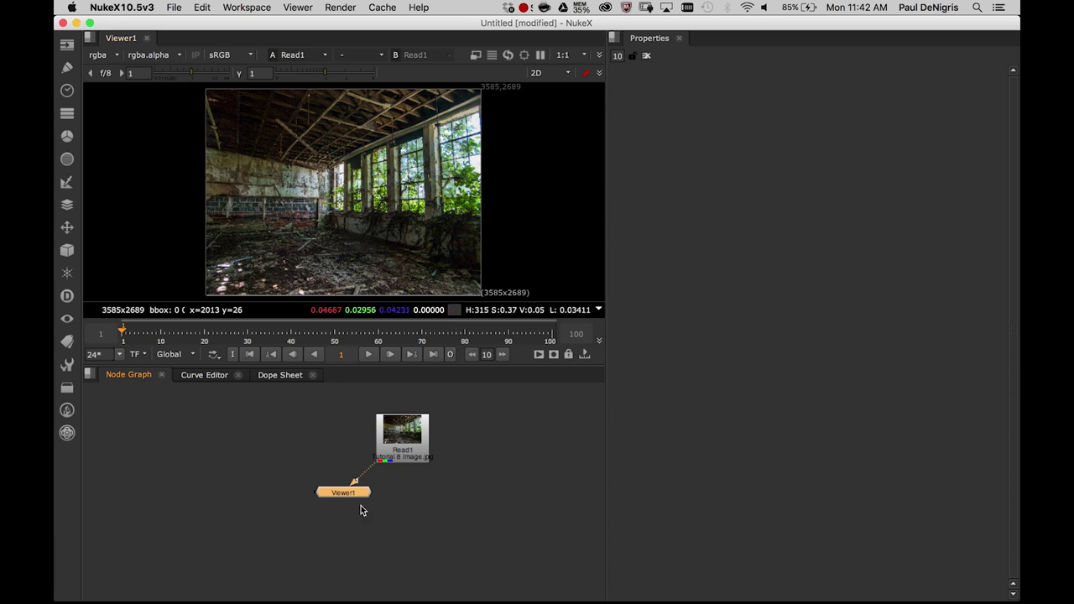
left_click_drag(350, 492, 269, 553)
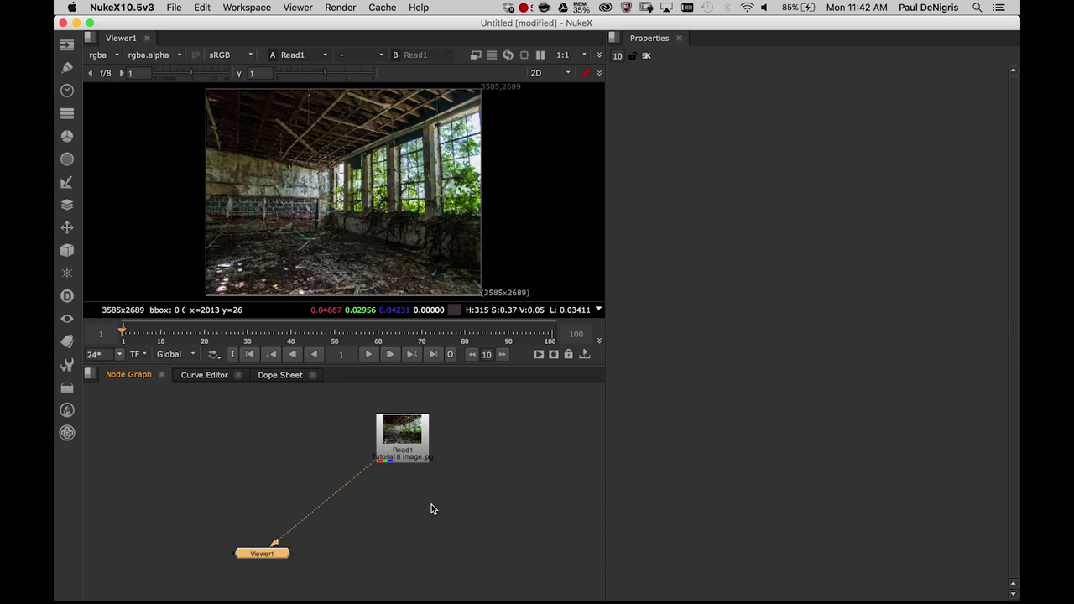
left_click(494, 447)
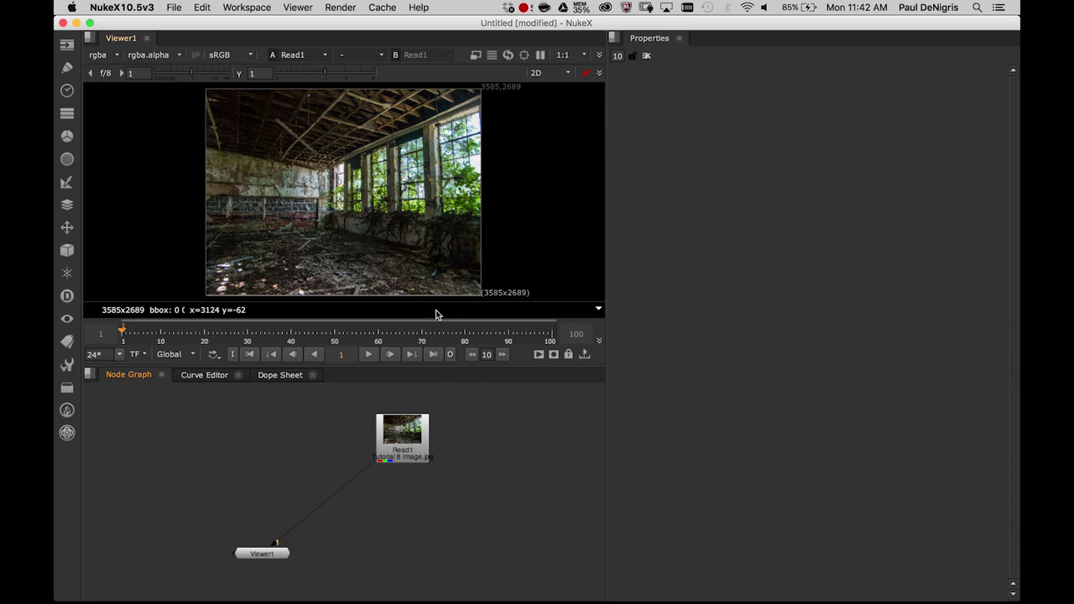
Examine the abandoned room image in an enlarged viewer, then restore the split layout with the whole image fitted
scroll(424, 228, "up", 8)
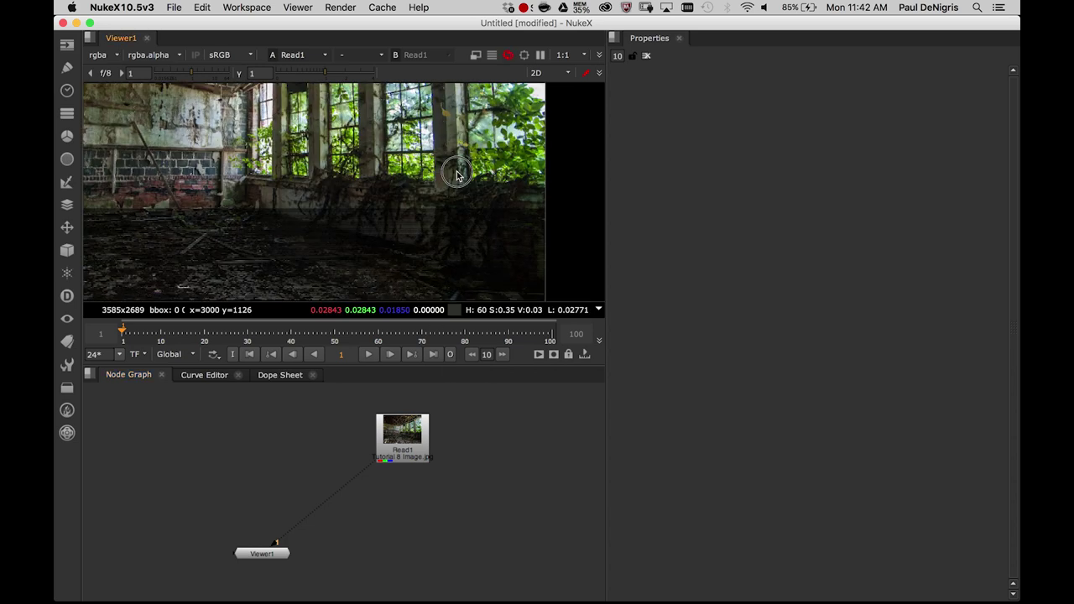
middle_click_drag(471, 197, 507, 223)
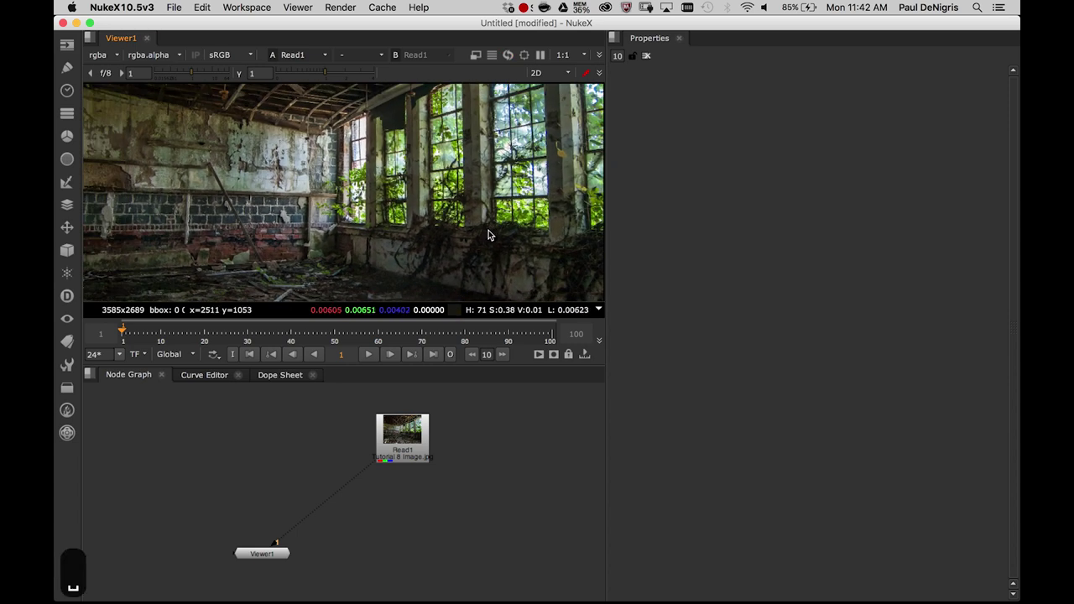
scroll(491, 210, "down", 1)
key("space")
middle_click_drag(604, 349, 780, 274)
scroll(573, 297, "up", 3)
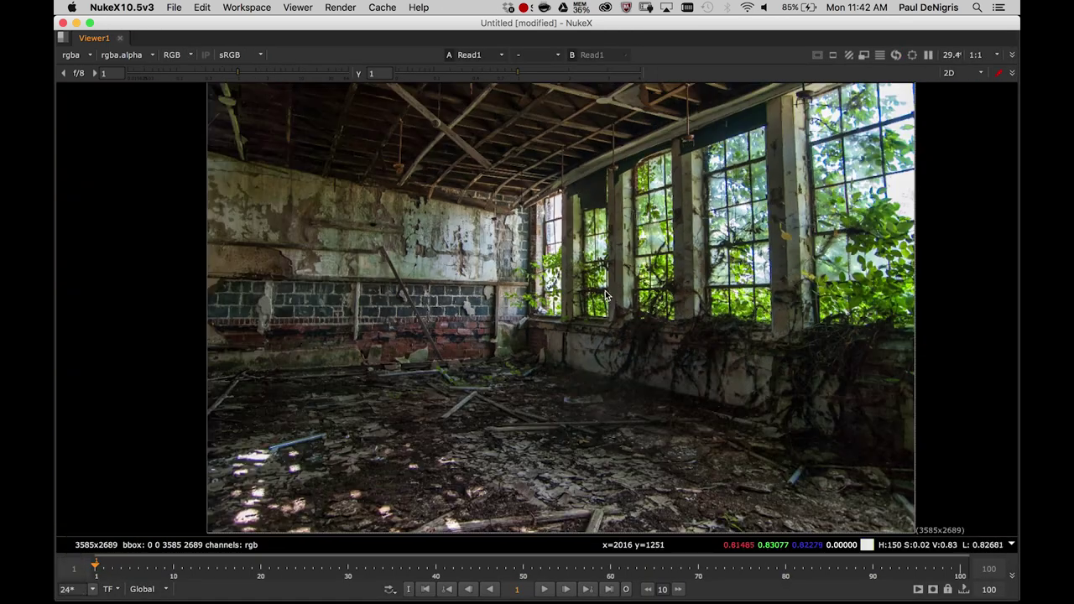
mouse_move(596, 292)
middle_mouse_down()
mouse_move(556, 322)
mouse_move(583, 302)
middle_mouse_up()
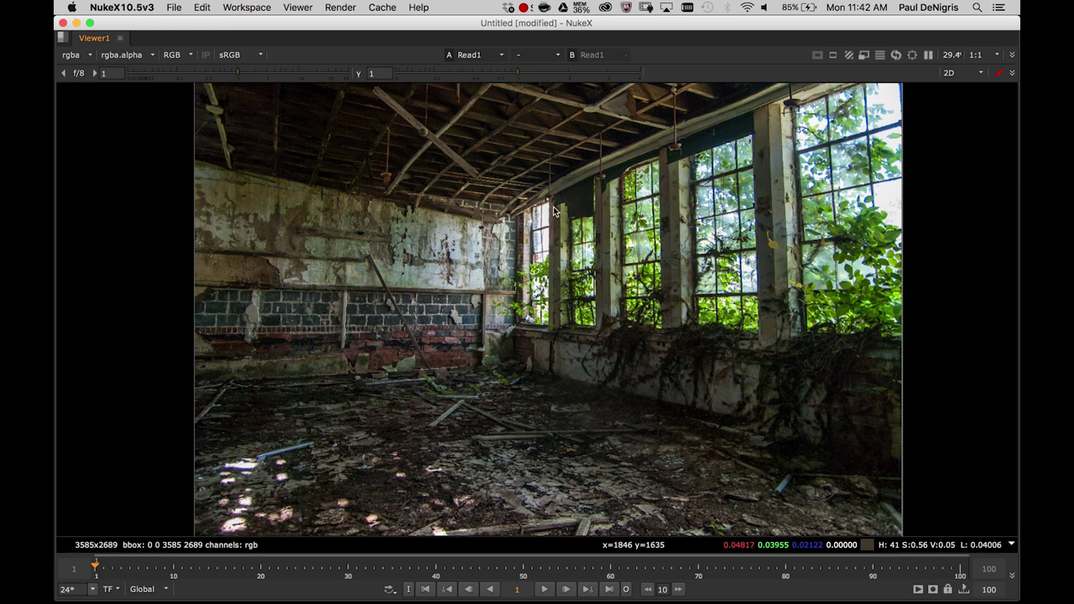
middle_click_drag(555, 323, 527, 352)
scroll(524, 310, "down", 1)
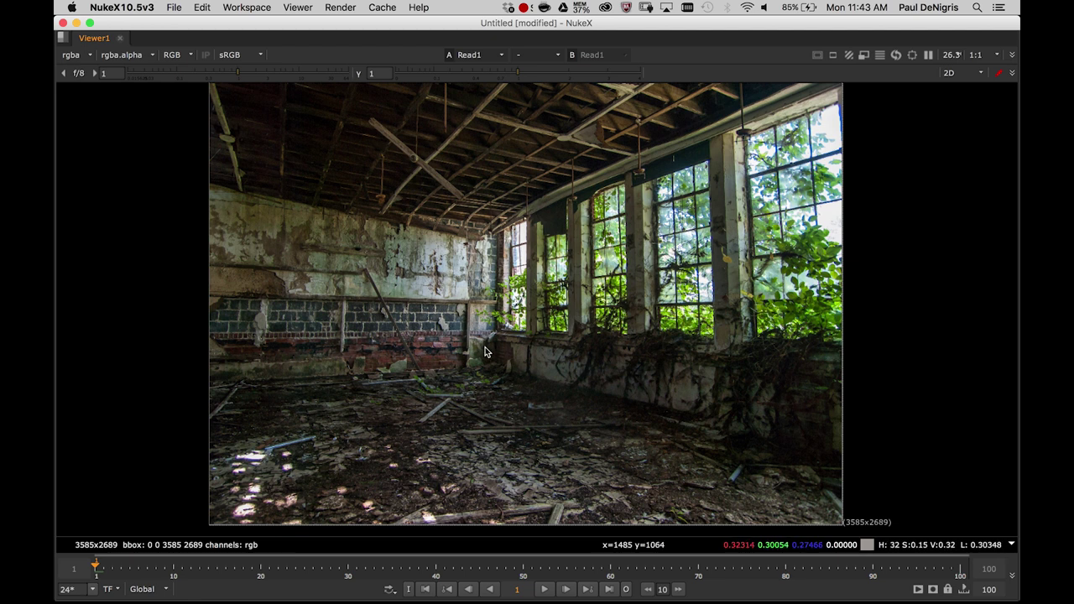
key("space")
left_click(474, 469)
middle_click_drag(477, 463, 404, 445)
scroll(435, 443, "down", 2)
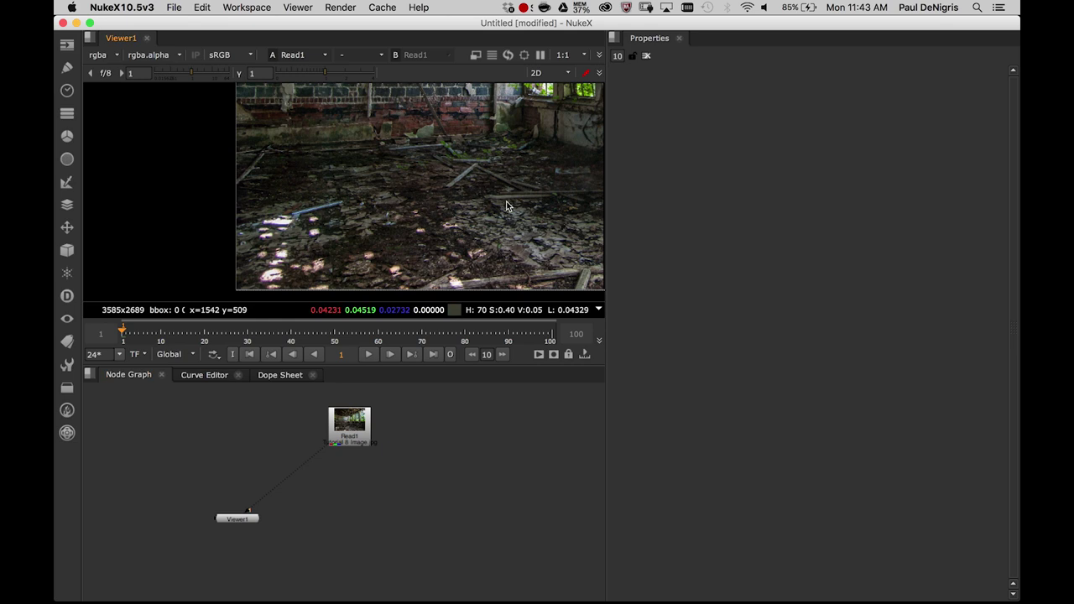
key("h")
left_click(479, 492)
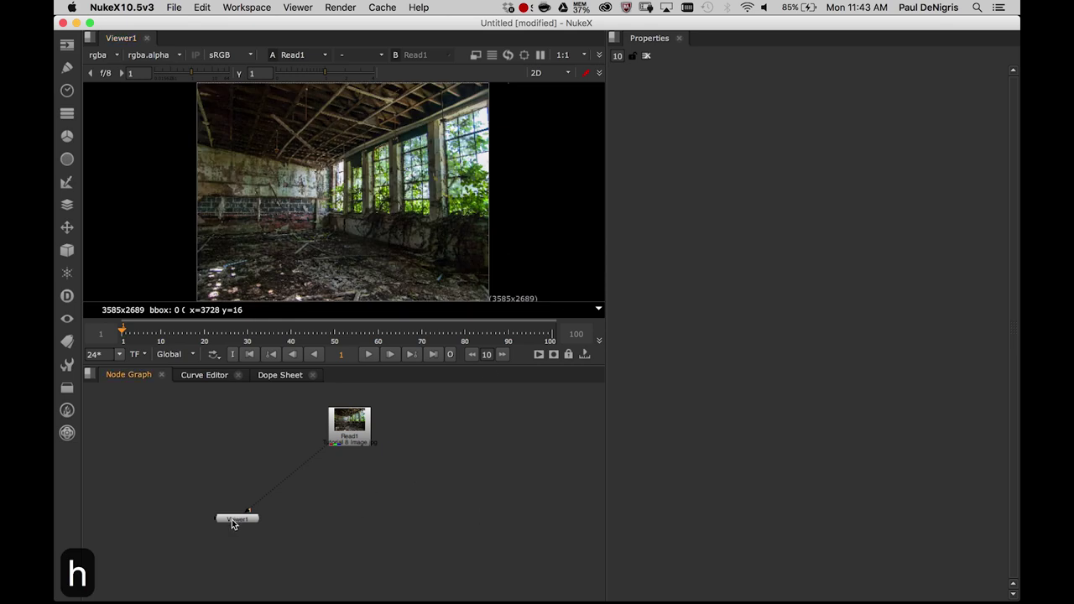
Move the Viewer node to the other side of the Read node and add a Camera node in the freed space
left_click_drag(234, 518, 483, 516)
left_click(252, 537)
key("Tab")
type("cam")
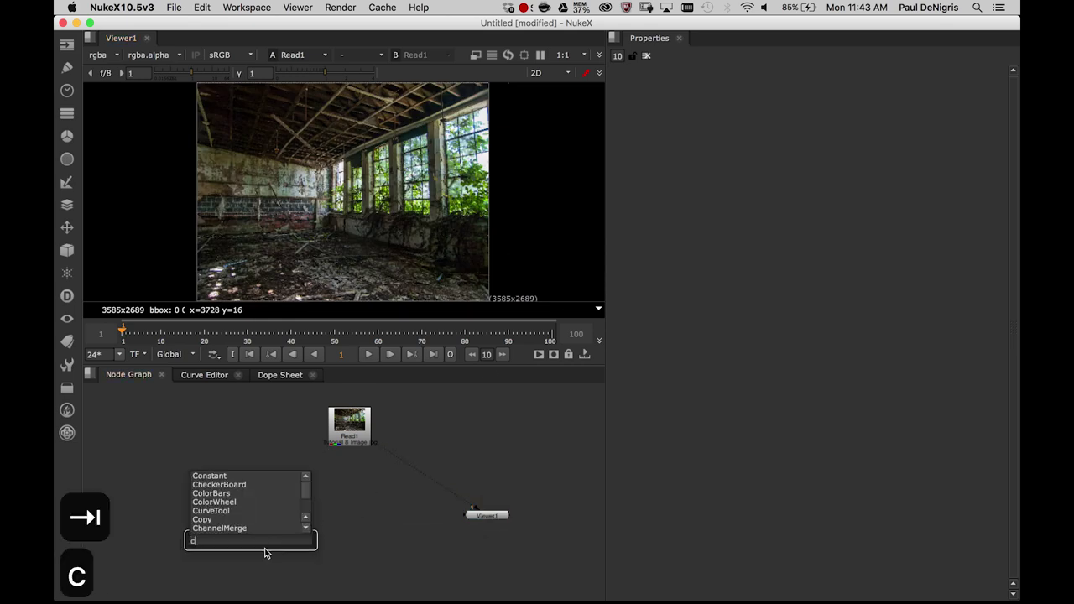
key("Down")
key("Down")
key("Return")
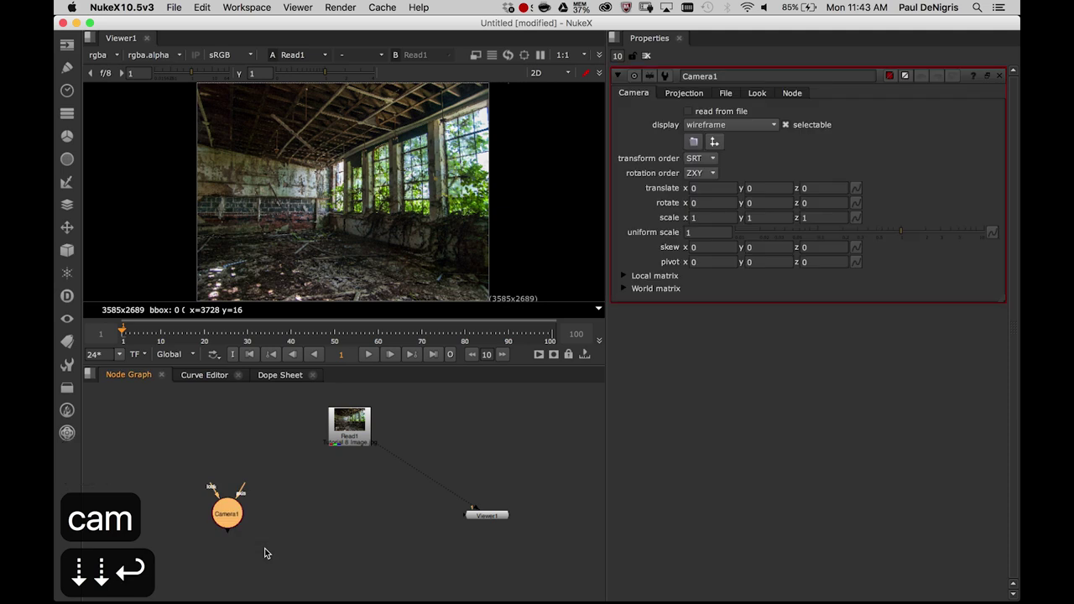
Add a Scene node connected to the Camera node and arrange the two side by side
key("Tab")
type("sce")
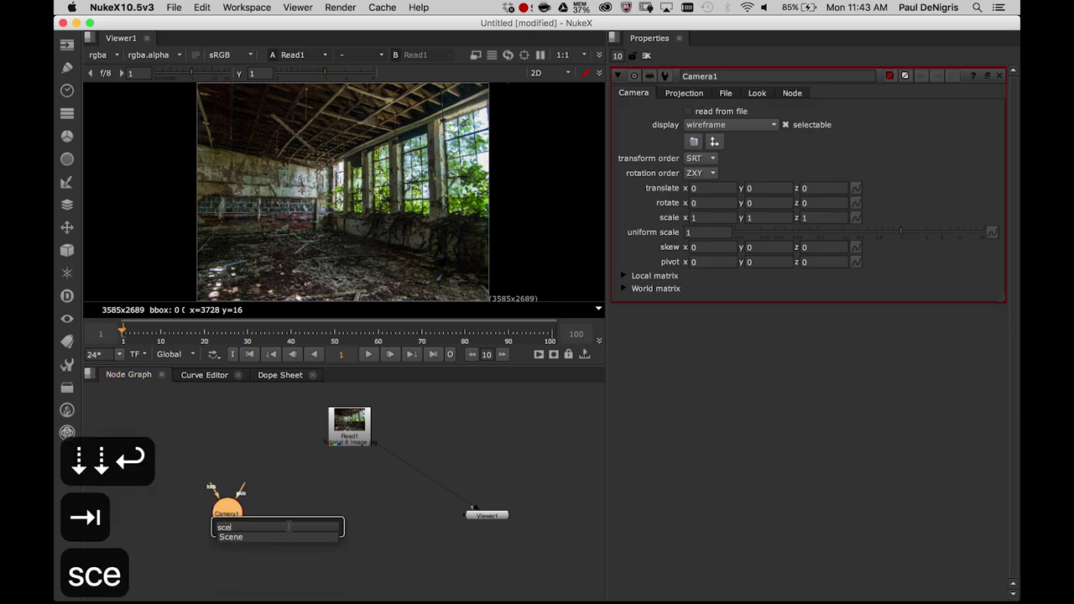
key("Down")
key("Return")
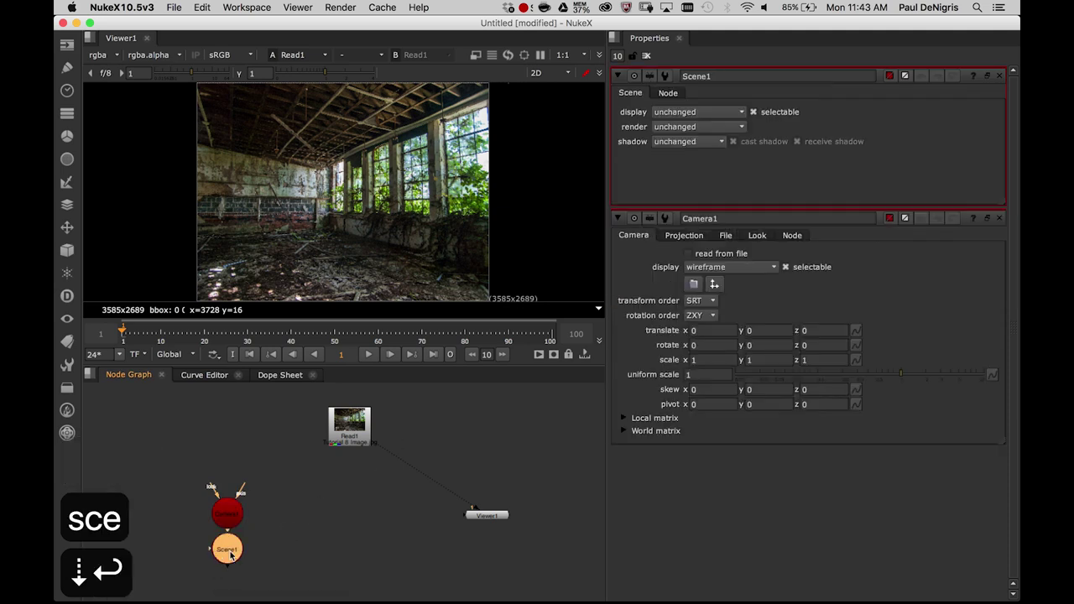
left_click_drag(228, 550, 334, 514)
left_click_drag(243, 521, 250, 520)
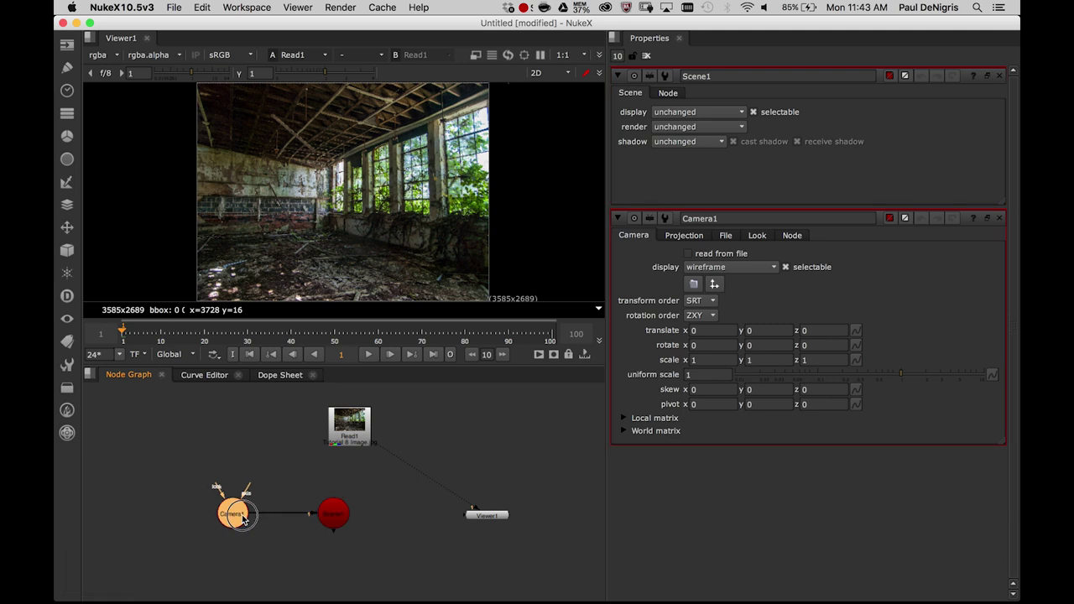
Add a ScanlineRender node fed by the Scene node and place it directly below
left_click(334, 527)
key("Tab")
type("scan")
key("Down")
key("Down")
key("Return")
left_click_drag(373, 515, 352, 562)
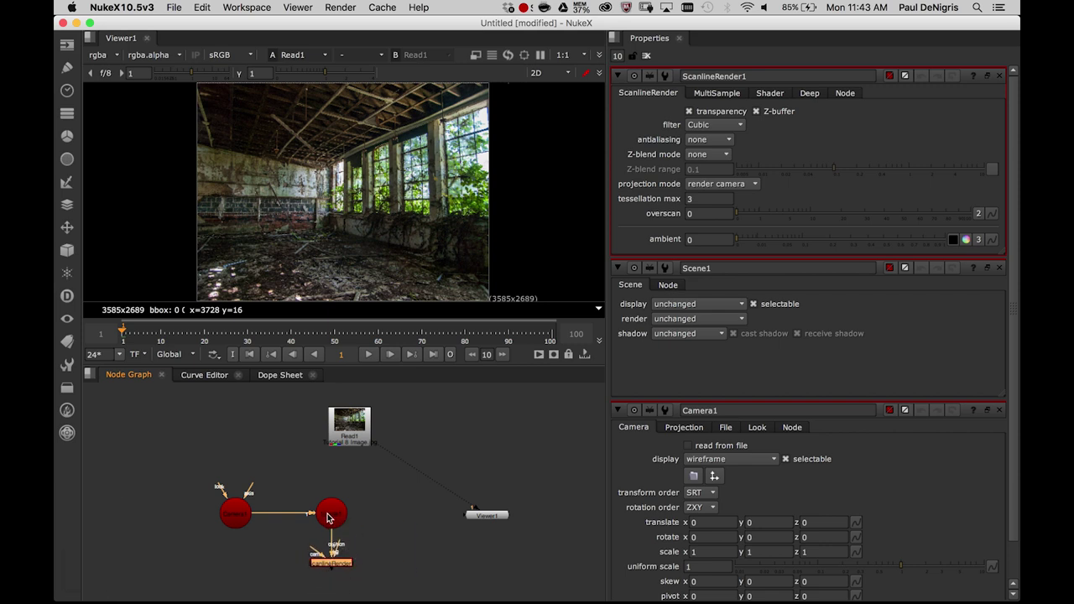
Inspect the camera in the 3D view from several angles, then return the viewer to 2D
left_click(237, 515)
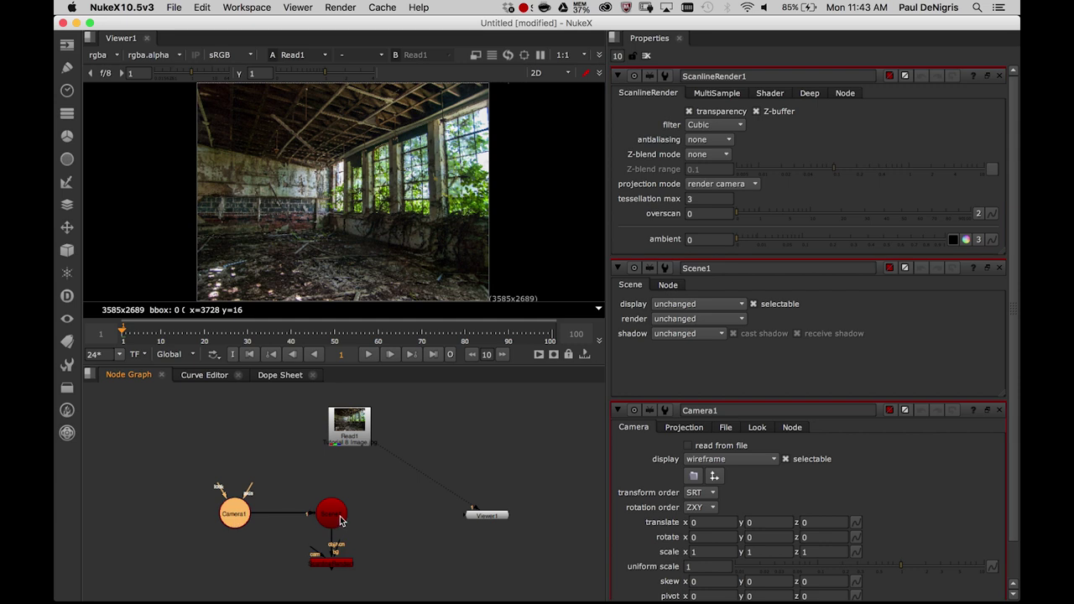
left_click(331, 526)
left_click(240, 526)
key("Tab")
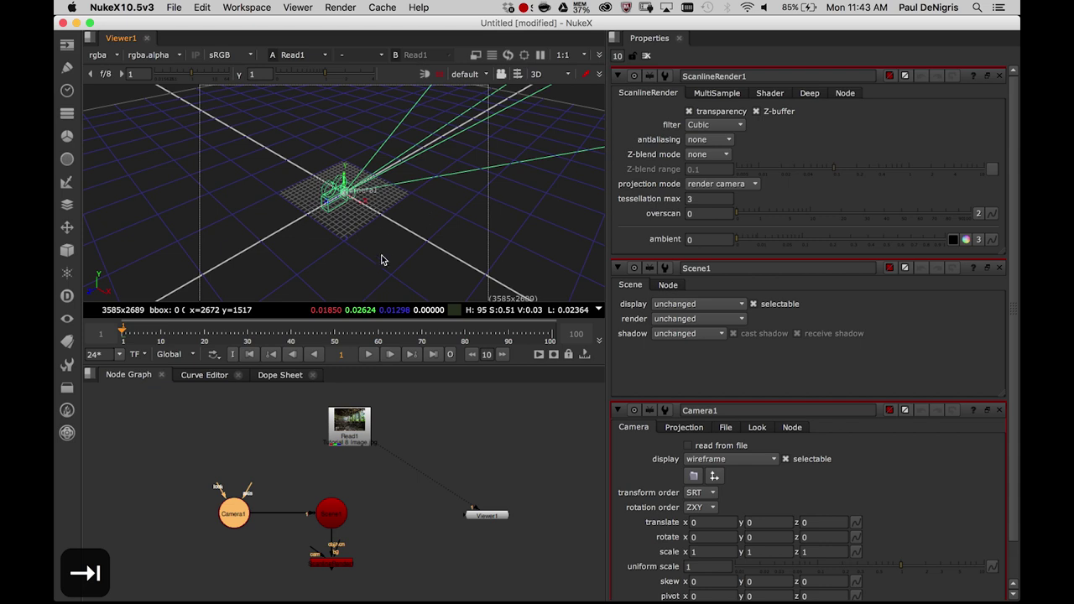
key("Tab")
key("Tab")
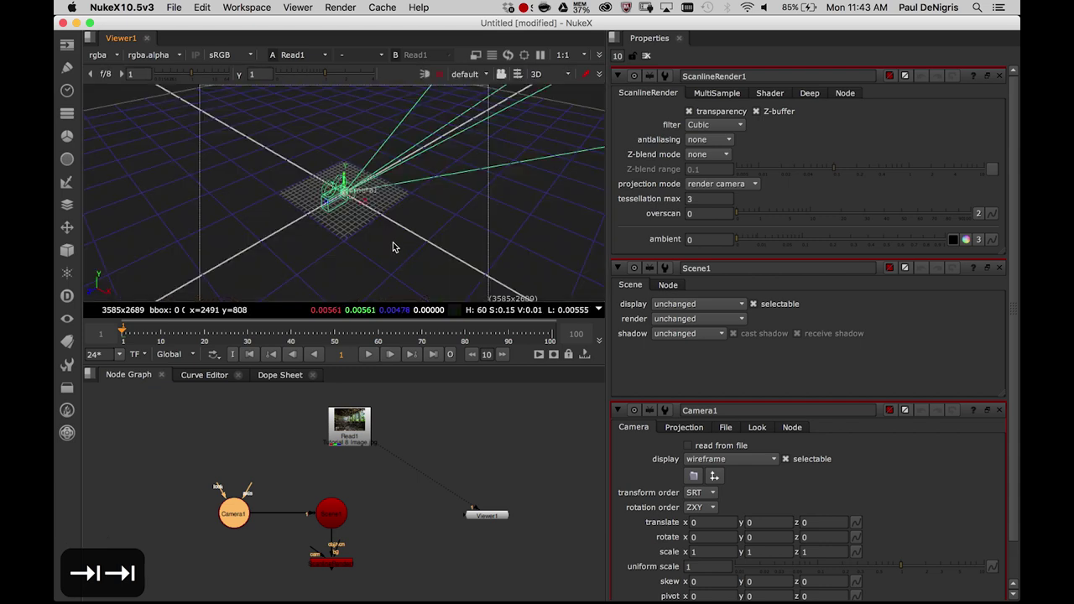
left_click_drag(378, 270, 312, 193, "alt")
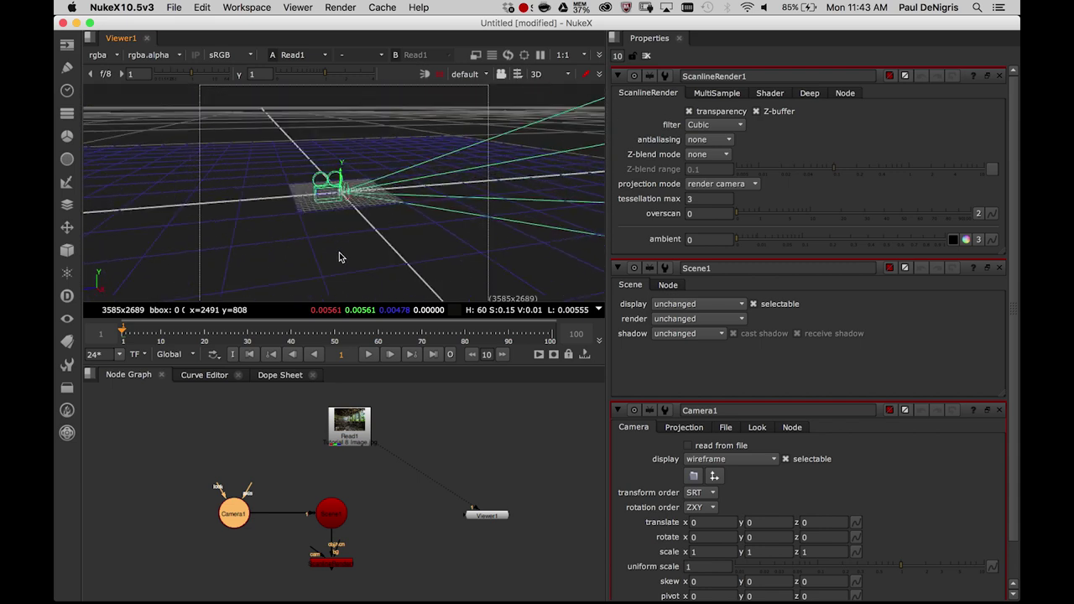
left_click_drag(296, 241, 332, 272, "ctrl")
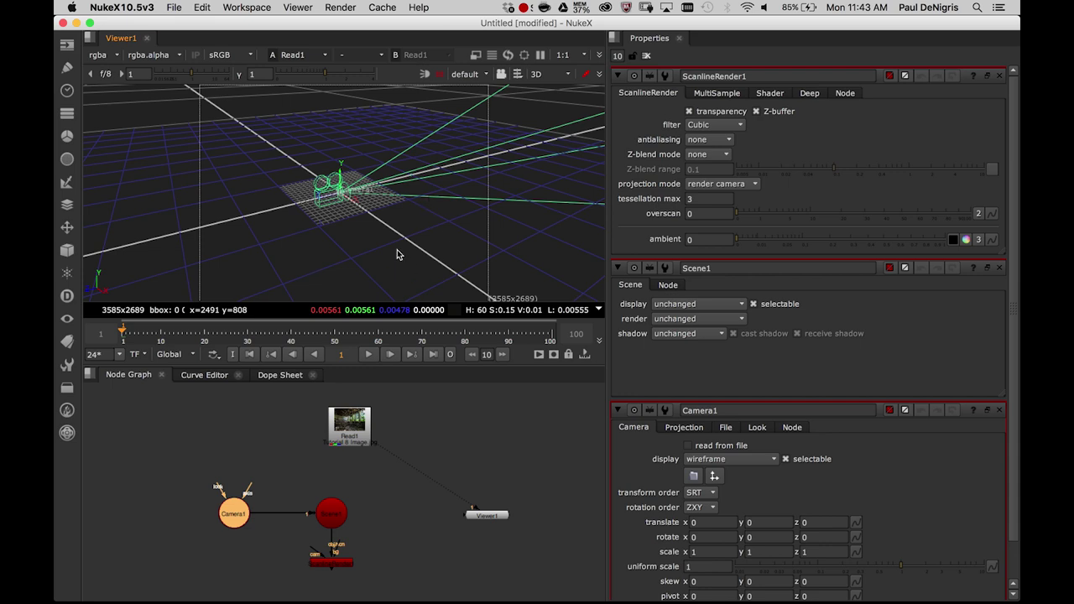
left_click(370, 256)
key("Tab")
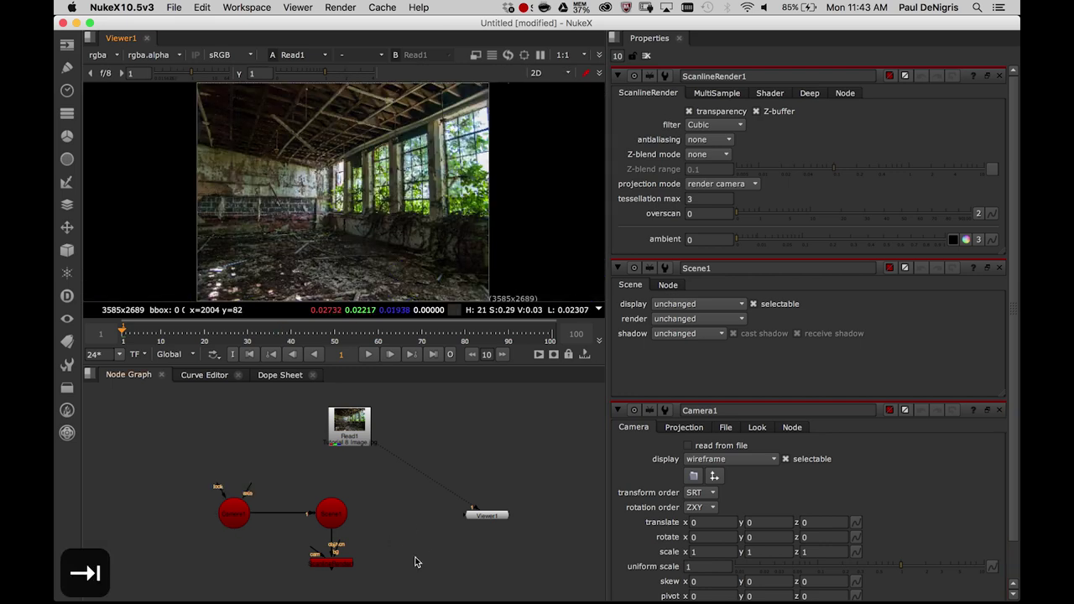
Connect the ScanlineRender node's cam input to the Camera node
left_click(331, 564)
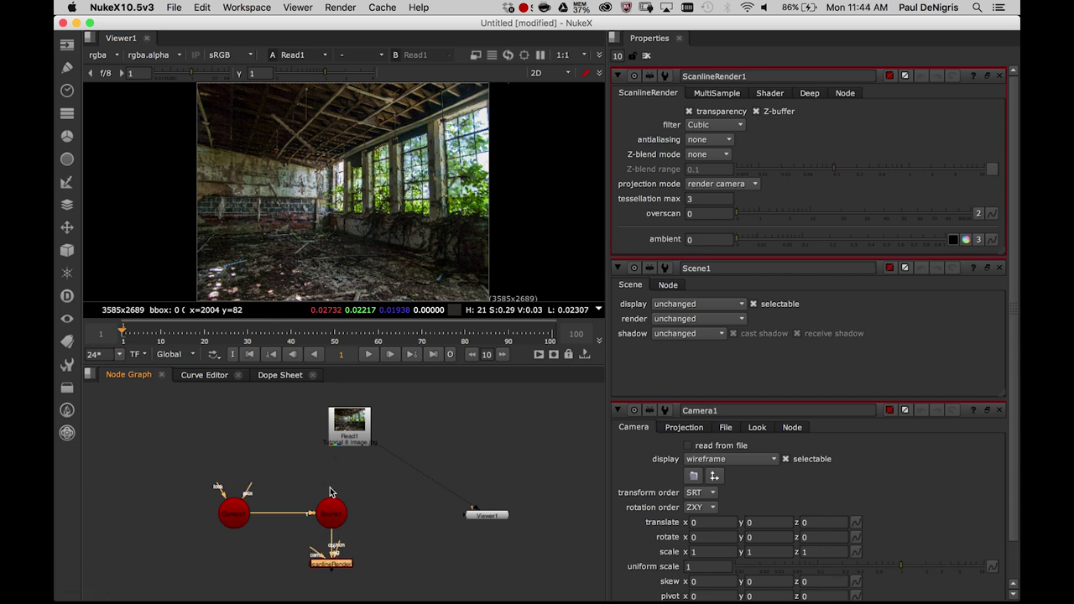
left_click(334, 513)
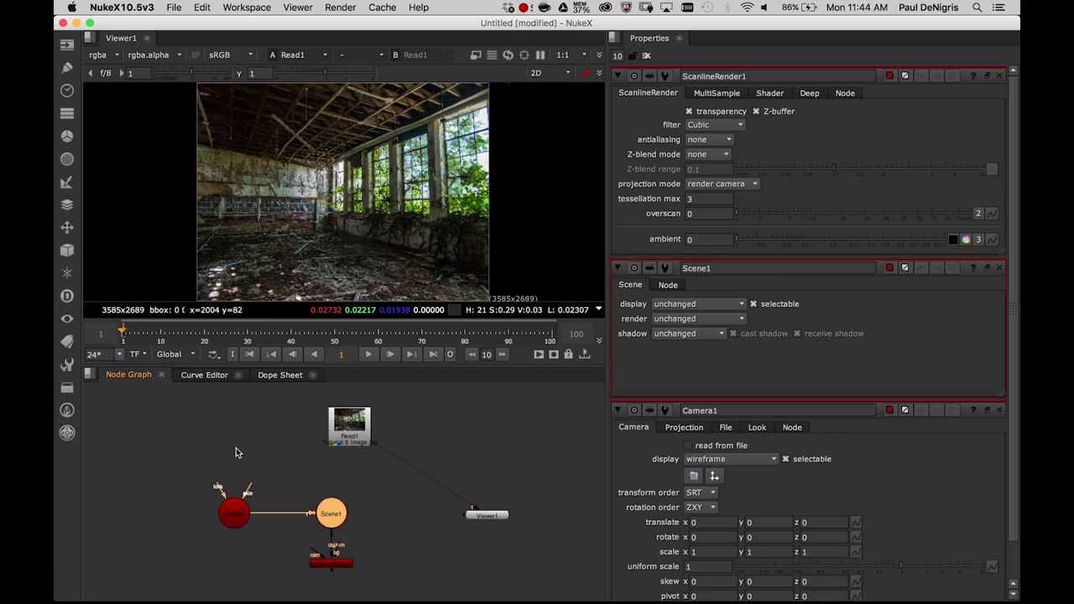
mouse_move(235, 521)
left_mouse_down()
mouse_move(226, 522)
mouse_move(251, 510)
left_mouse_up()
left_click_drag(317, 552, 239, 513)
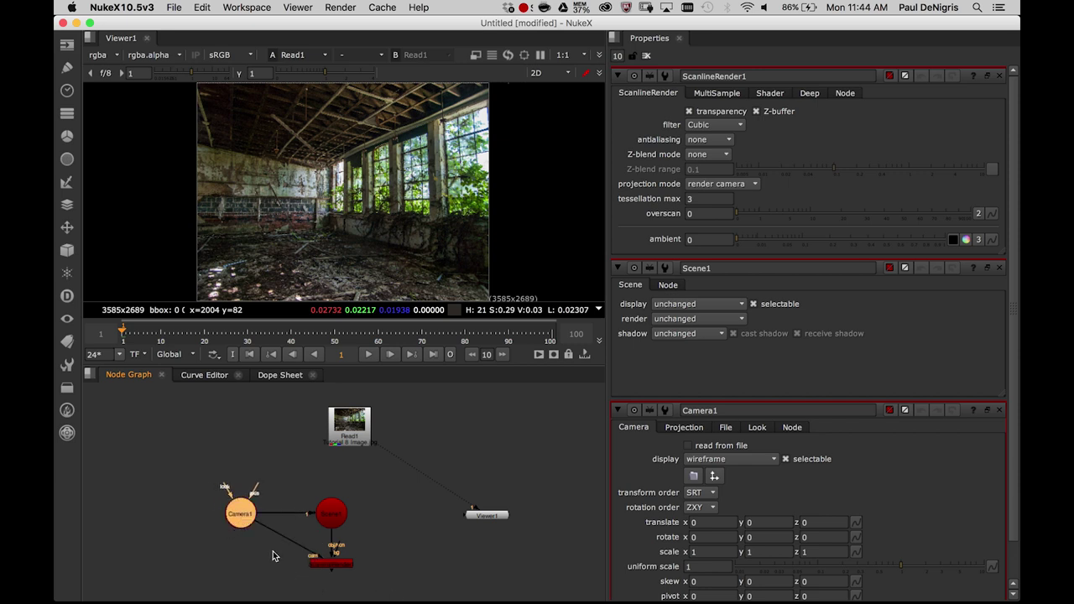
Reposition the Read node, connect it to the ScanlineRender's bg input and show the ScanlineRender output in the viewer
left_click_drag(349, 423, 395, 487)
left_click_drag(340, 554, 413, 467)
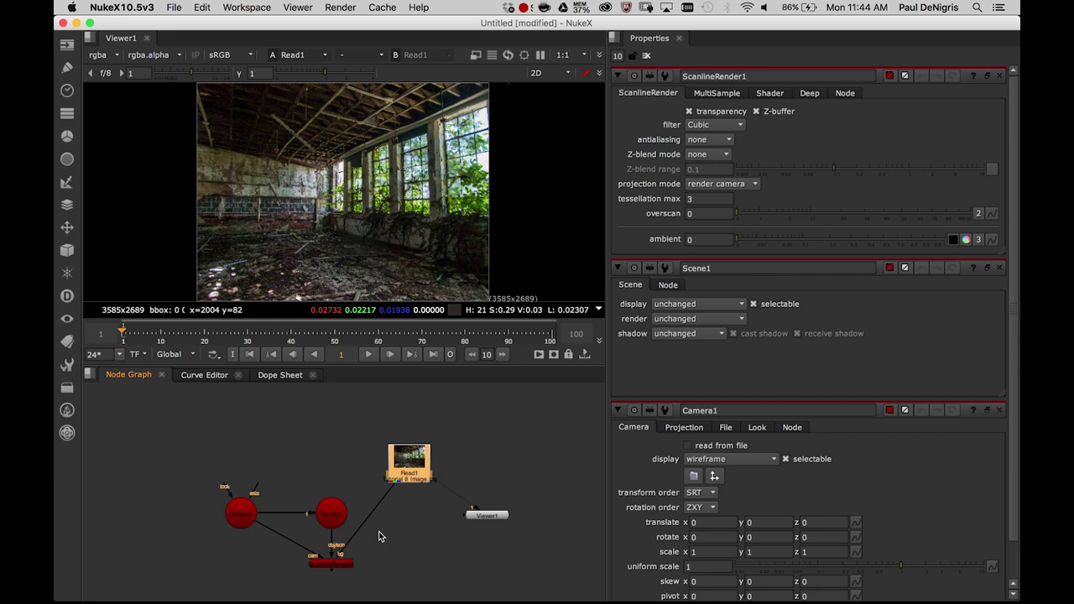
left_click(340, 564)
key("1")
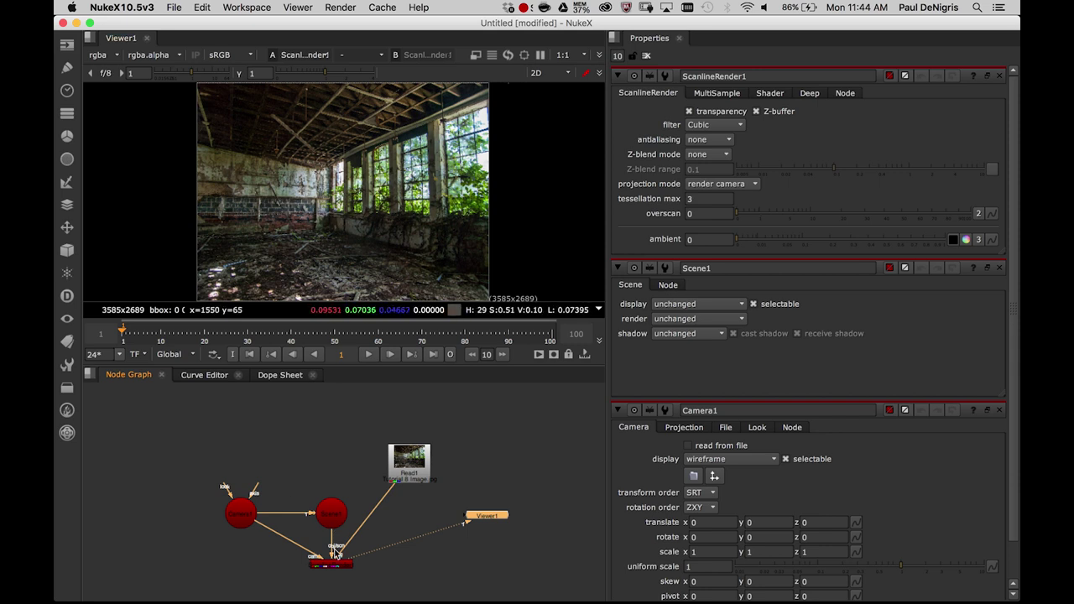
Add a Card node, connect its output to the Scene node and position it above the scene
left_click(295, 463)
key("Tab")
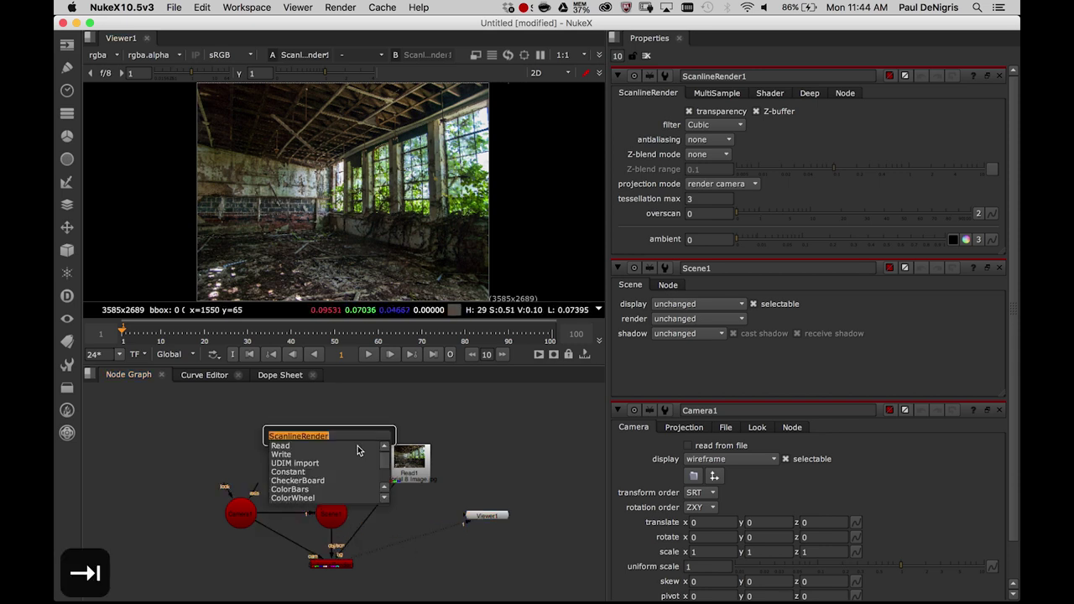
type("card")
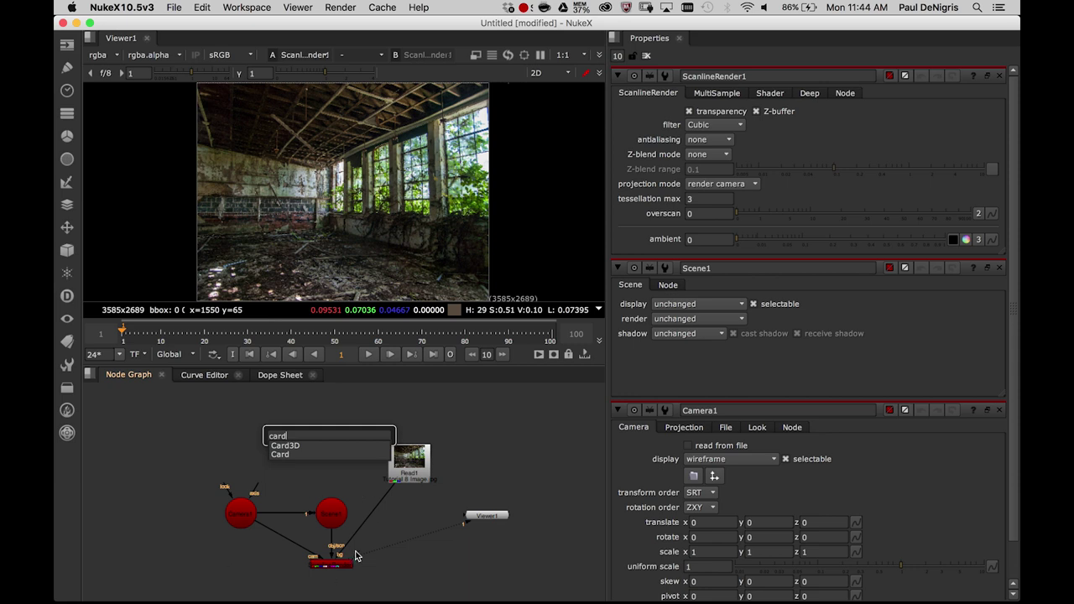
left_click(289, 455)
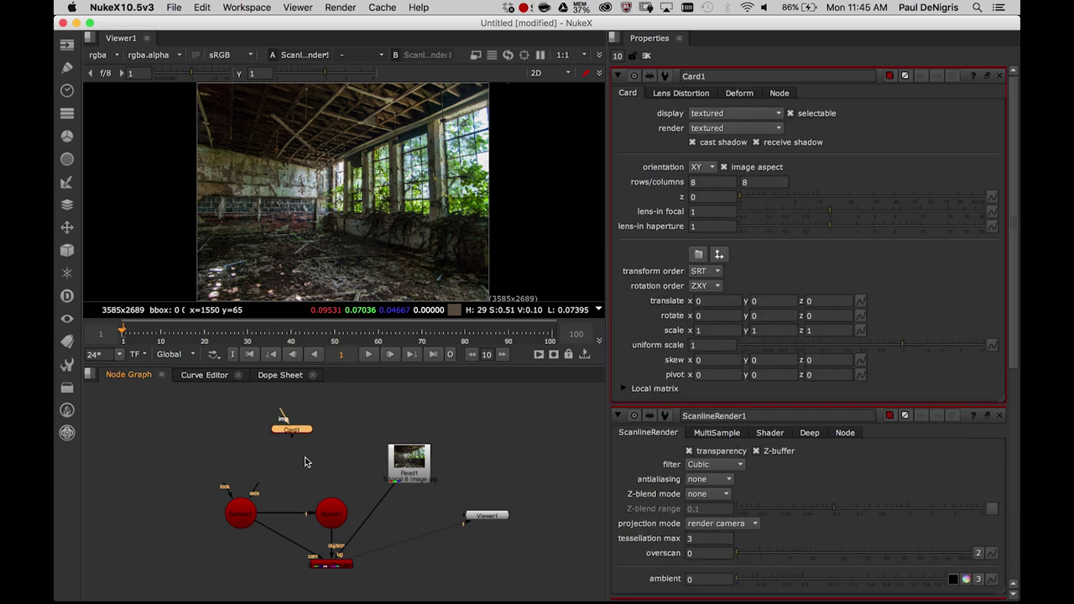
left_click_drag(291, 438, 328, 503)
left_click(289, 470)
left_click_drag(296, 448, 287, 466)
Add a Grid node above the Card node and connect it to the card's img input
left_click(294, 430)
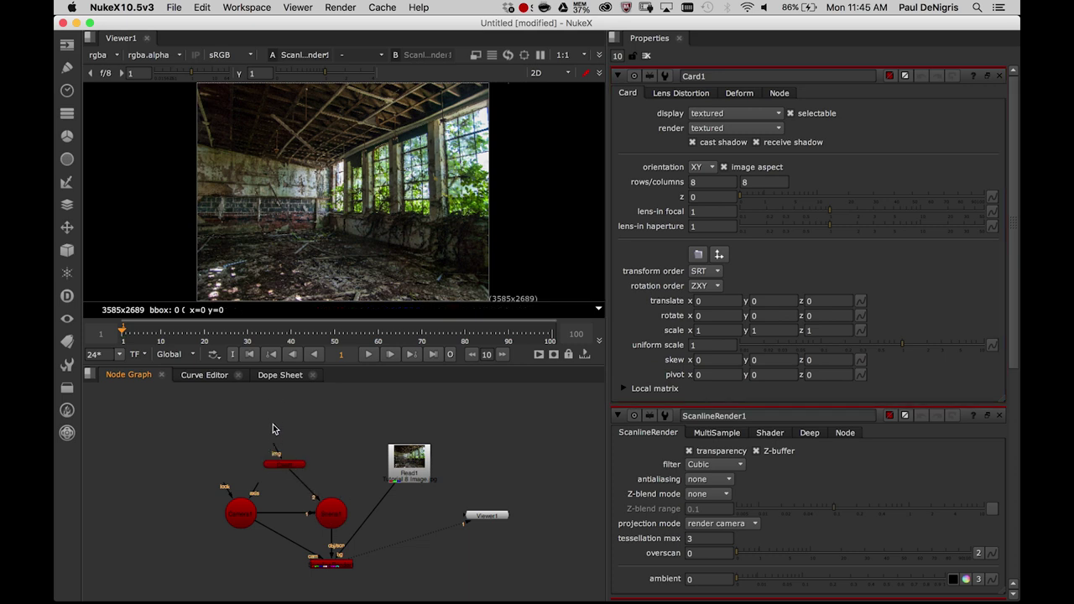
key("Tab")
type("grid")
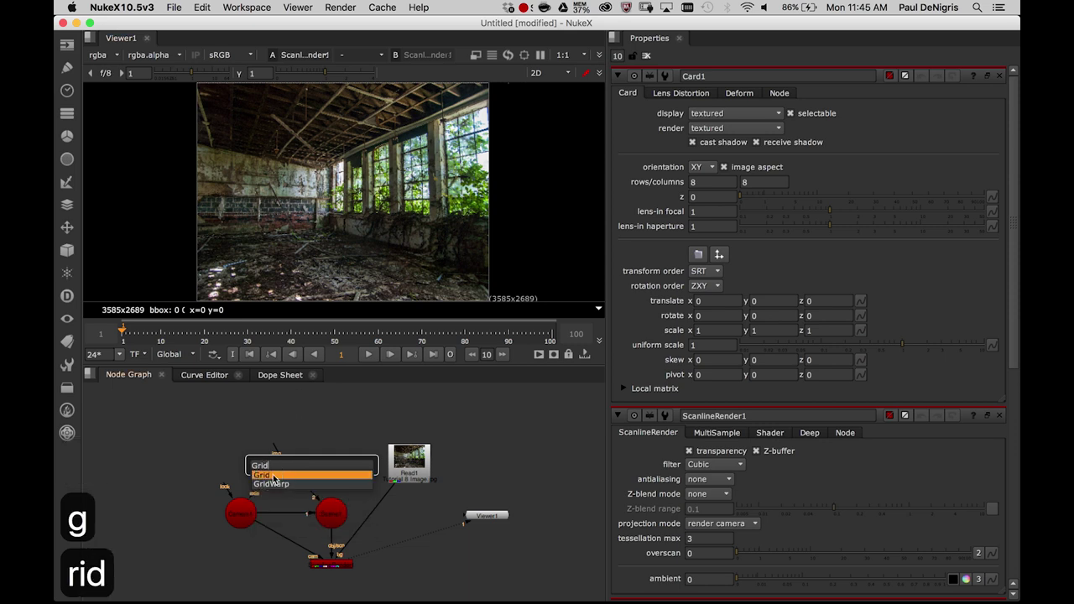
key("Return")
left_click_drag(283, 432, 294, 452)
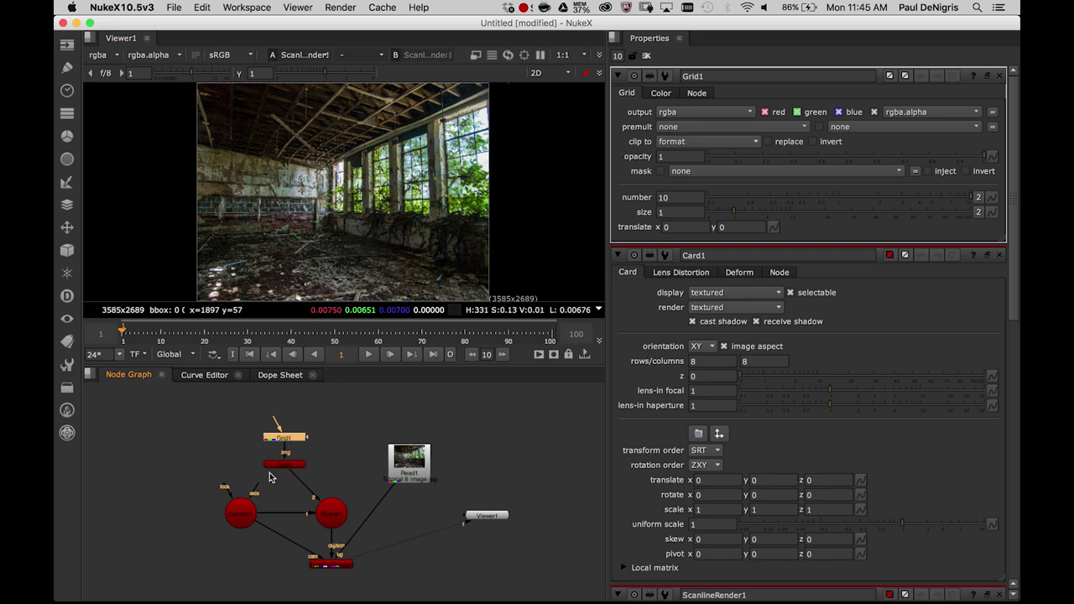
left_click(291, 465)
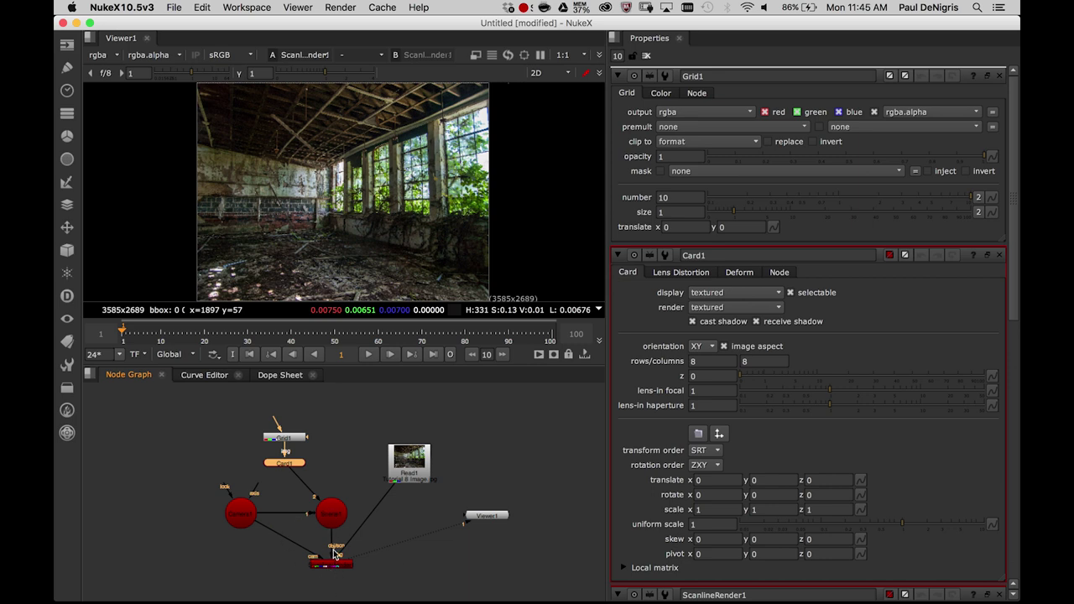
key("Tab")
key("Tab")
key("Return")
key("super+z")
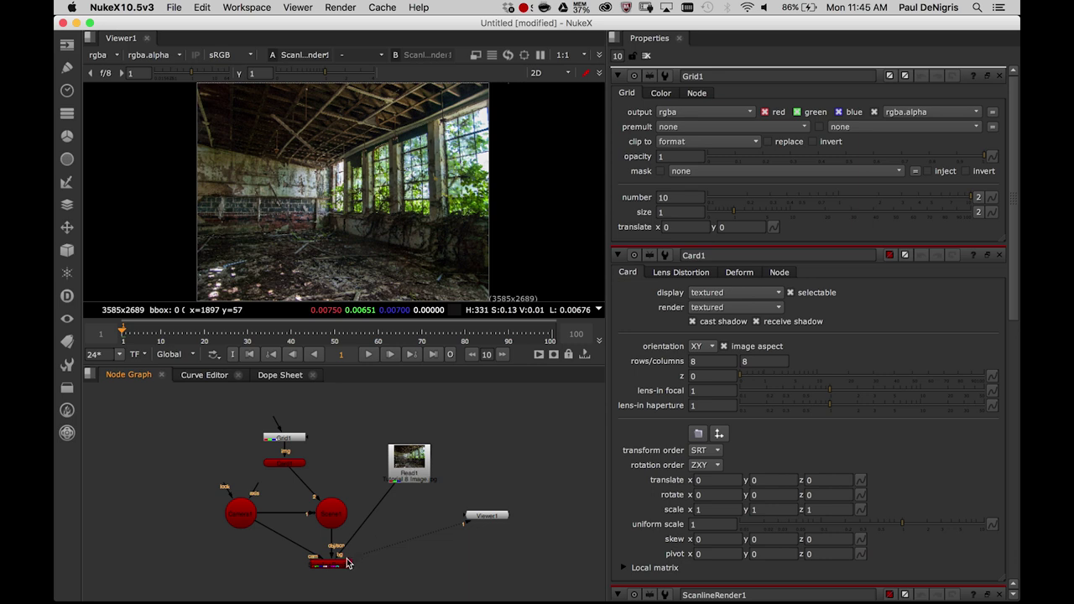
Move the Read node down slightly, switch the viewer to the 3D view and look closely at the card in front of the camera
left_click_drag(406, 463, 412, 491)
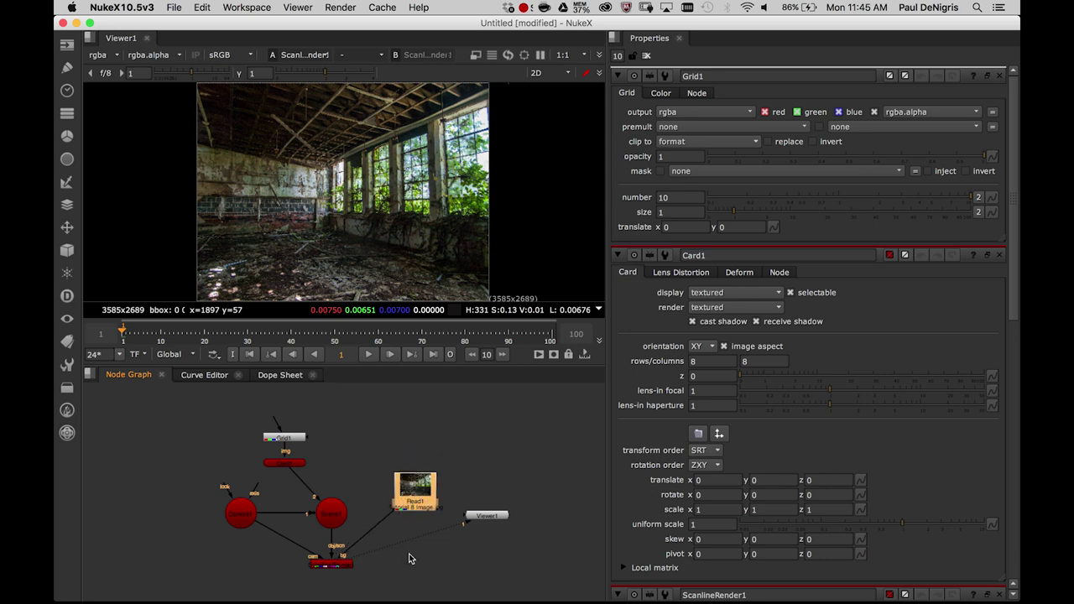
key("Tab")
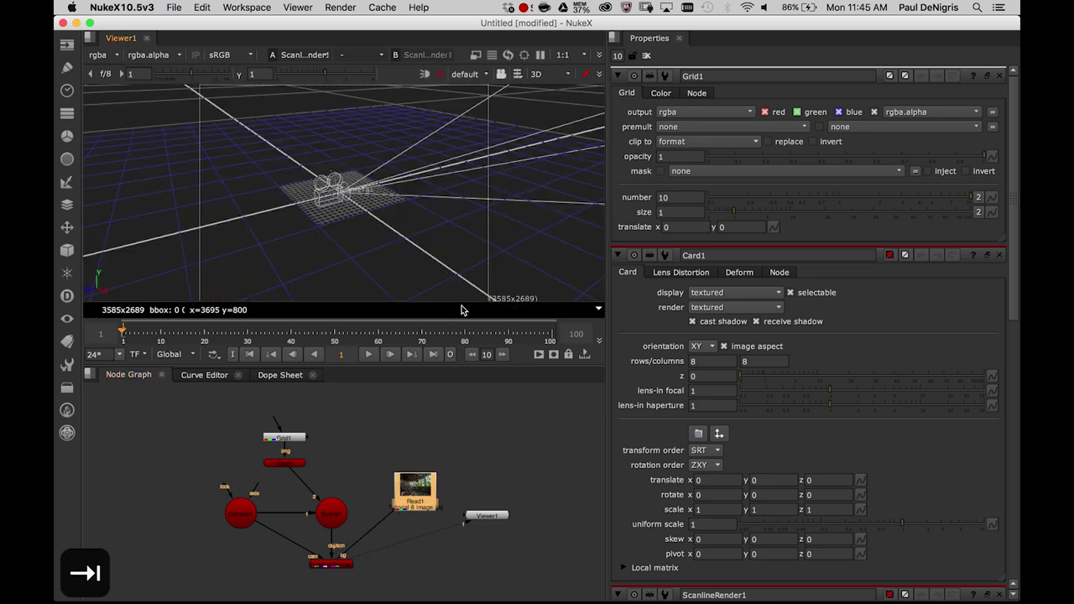
scroll(357, 240, "up", 5)
scroll(366, 228, "up", 1)
left_click(347, 234)
left_click(302, 281)
left_click(347, 238)
left_click(335, 263)
scroll(304, 266, "up", 5)
Detach the card's img input from the Grid node, reconnect it and set the grid's size to 10
left_click_drag(290, 438, 338, 480)
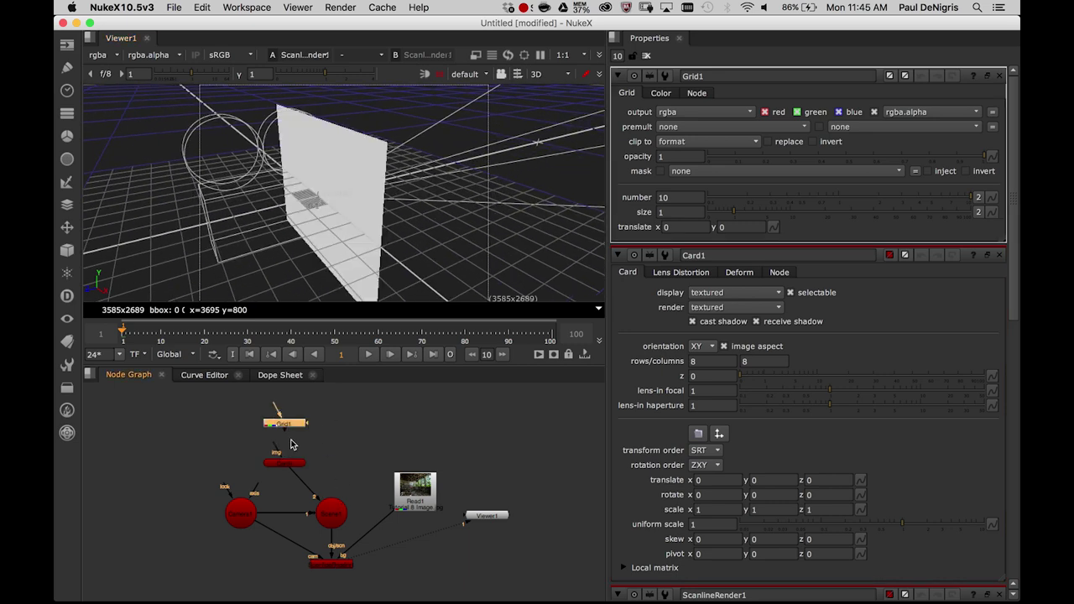
left_click_drag(281, 453, 285, 423)
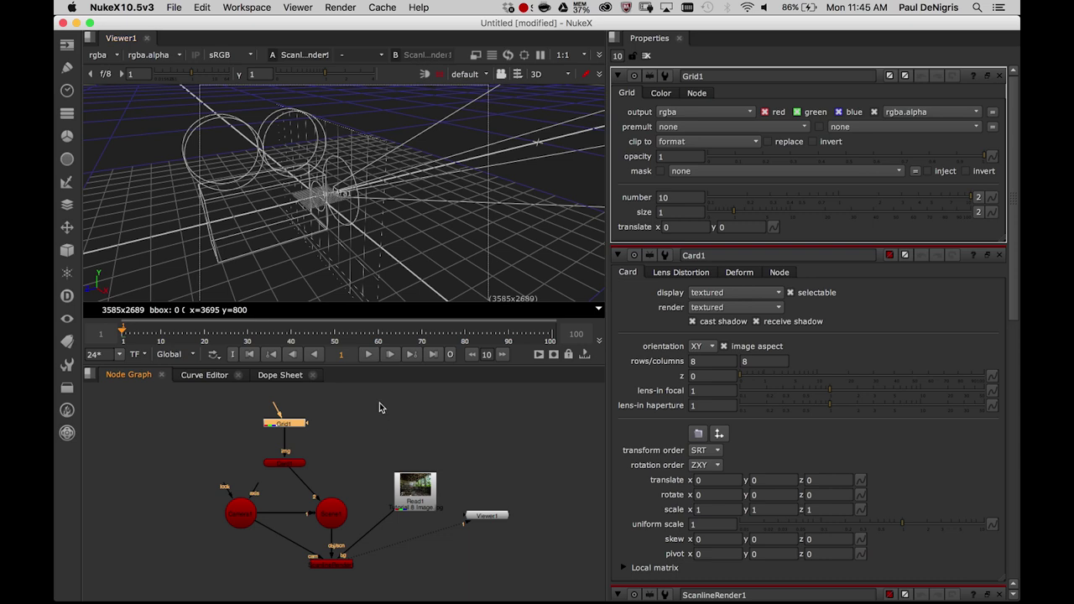
left_click(678, 212)
type("0")
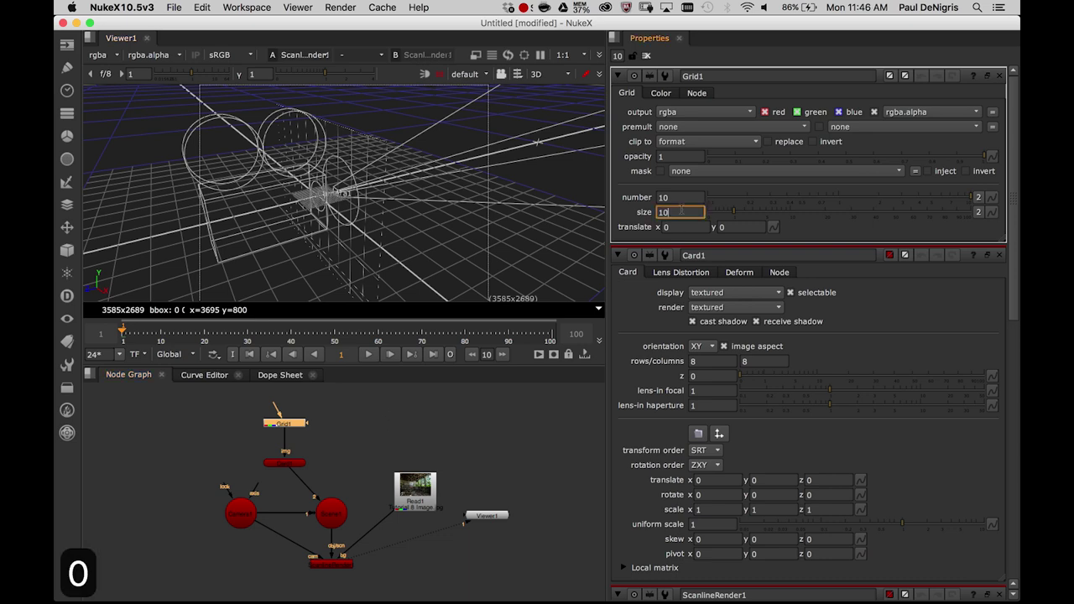
key("Return")
left_click(388, 442)
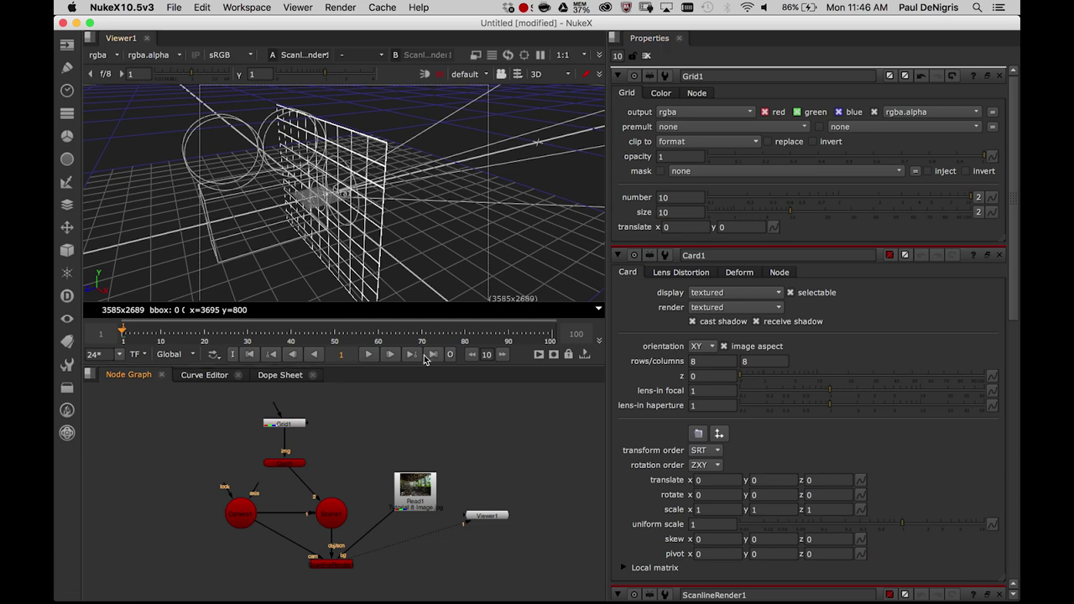
Select the card in the 3D view and set its X rotation to -90 to lay it flat as a floor
left_click_drag(430, 235, 421, 269, "alt")
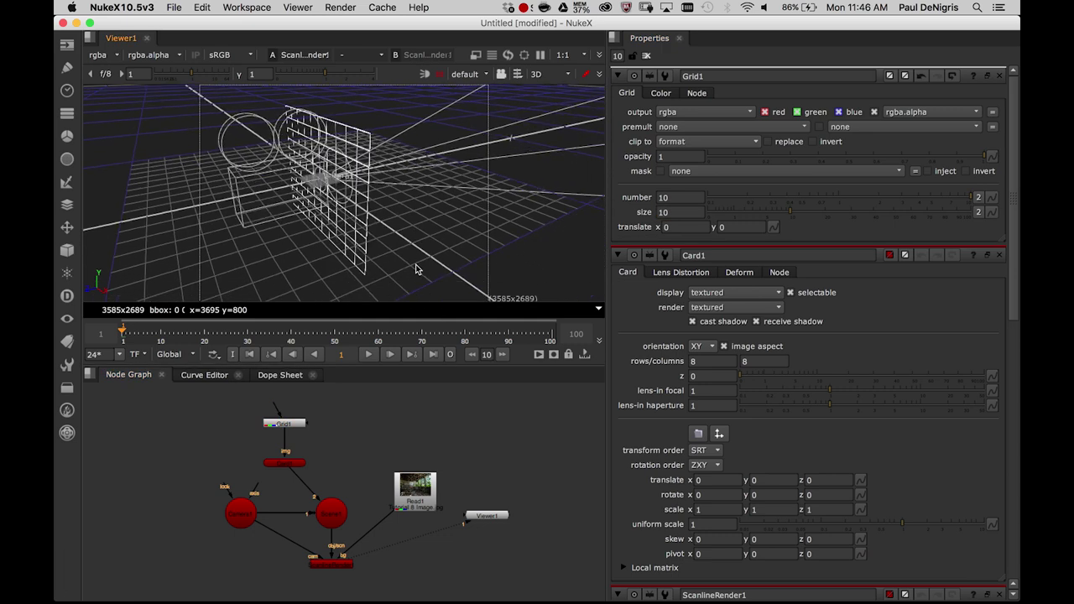
key("Tab")
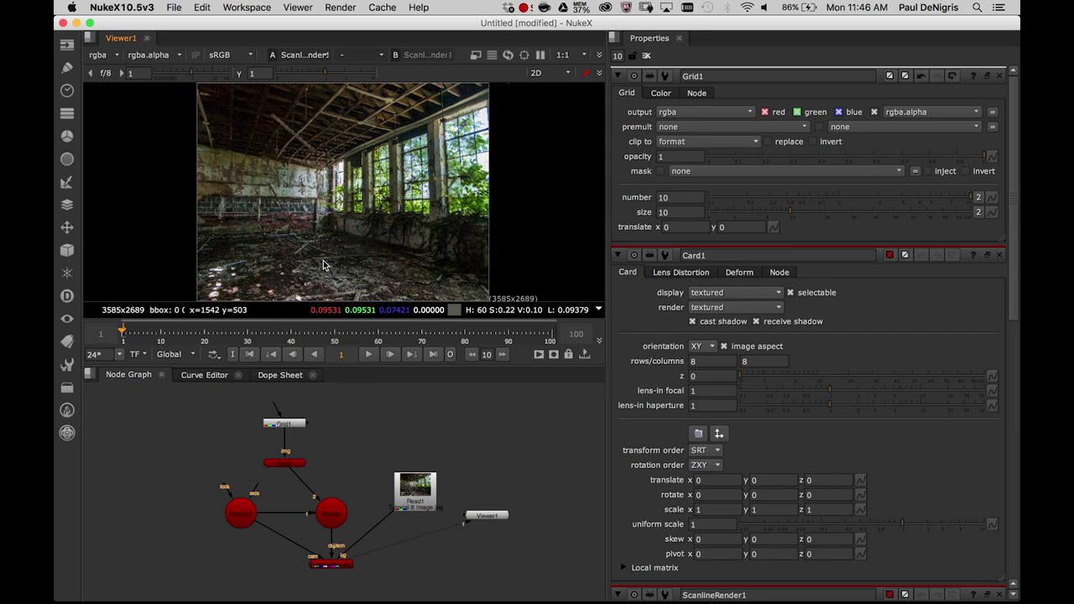
key("Tab")
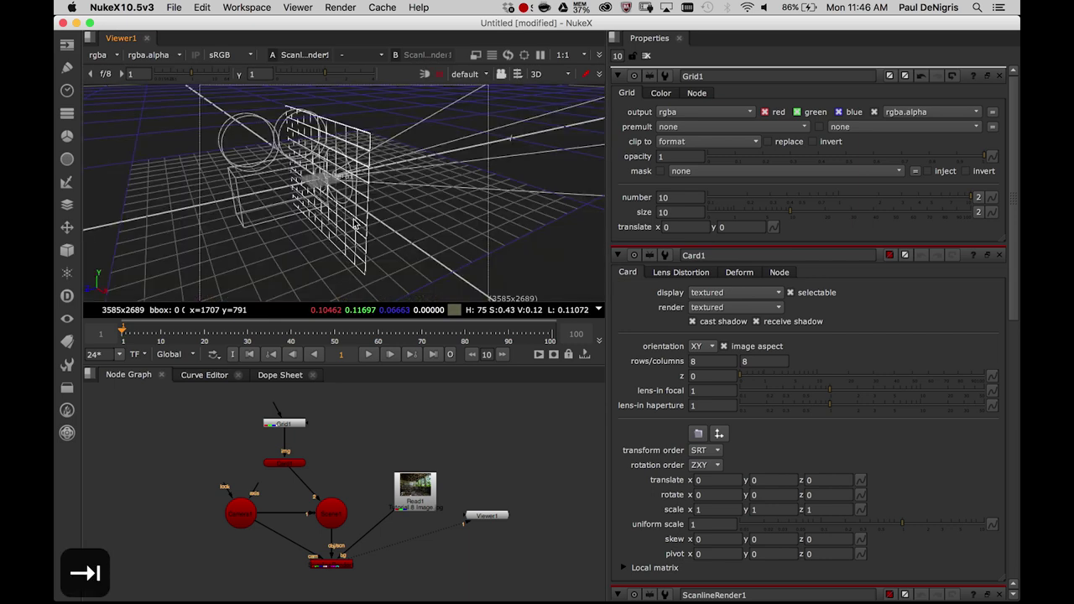
left_click(353, 253)
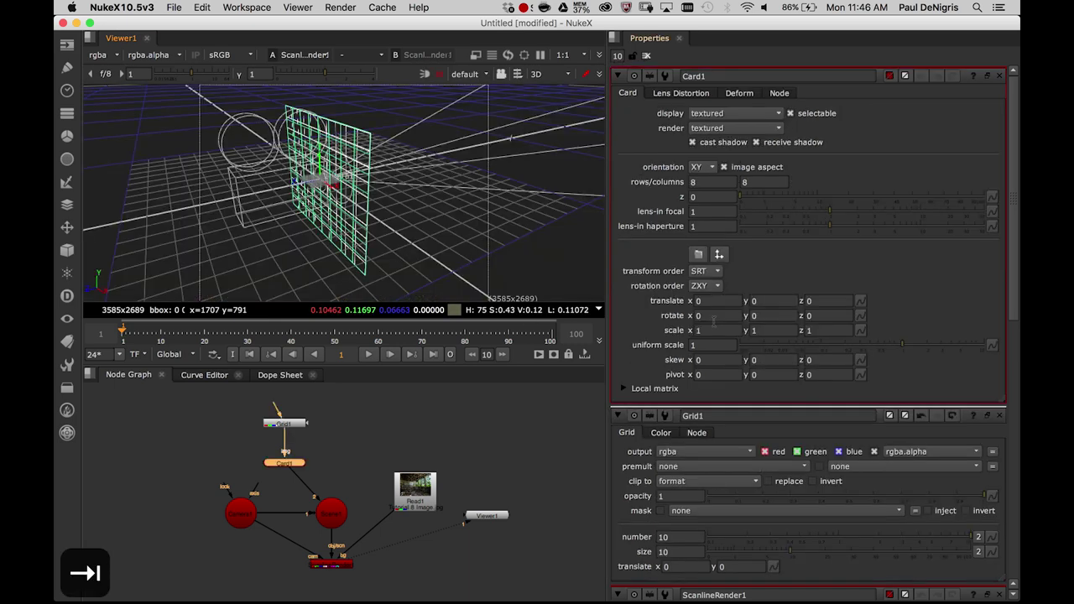
left_click(714, 318)
type("-90")
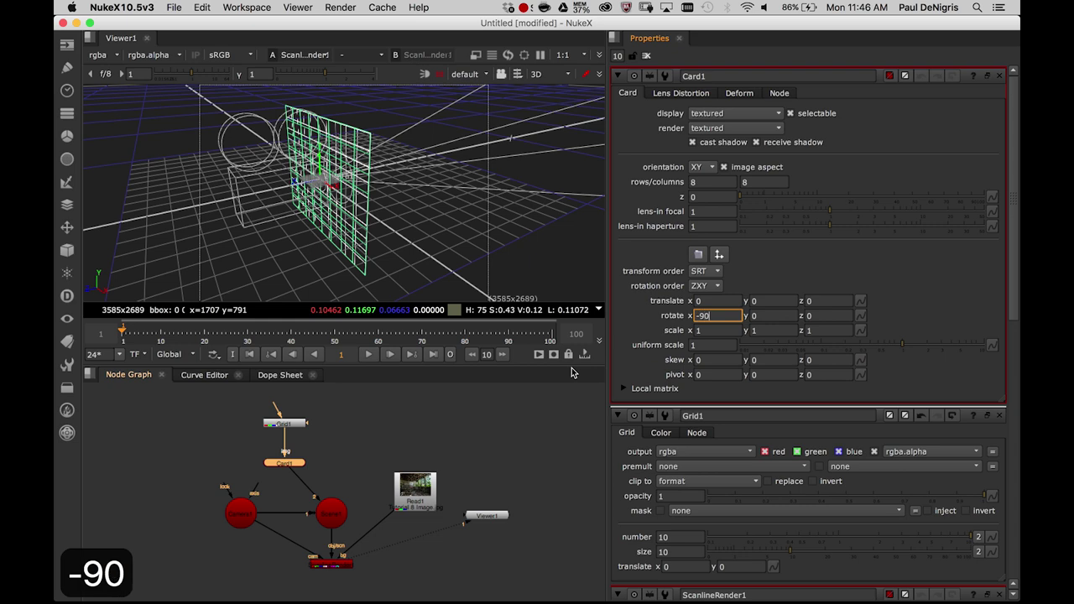
key("Return")
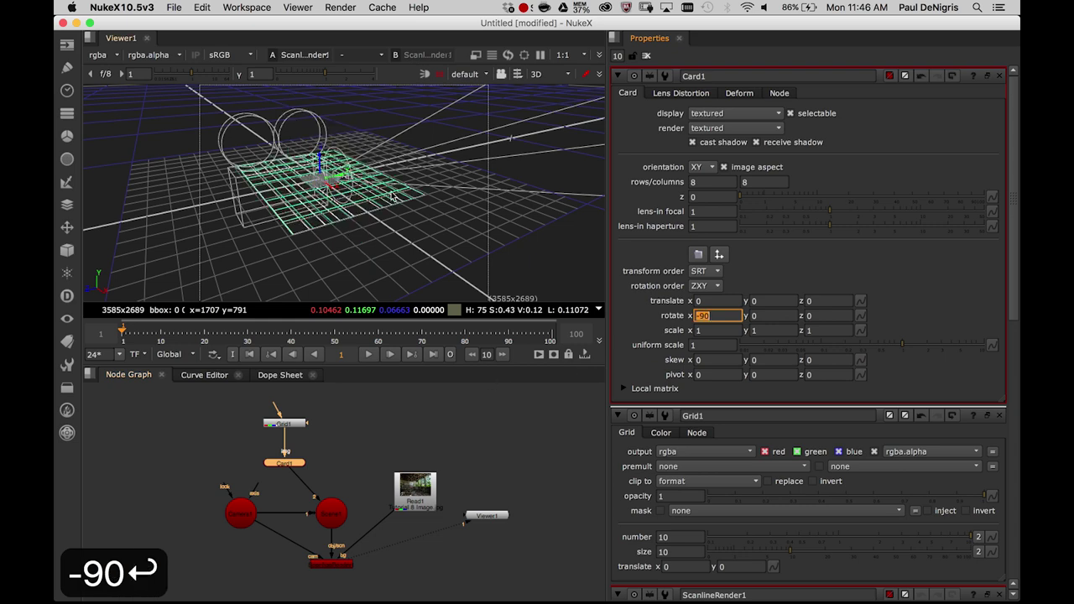
Move the card in front of the camera to about -0.8 in Z and check it in the rendered 2D view
left_click_drag(341, 170, 482, 131)
key("Tab")
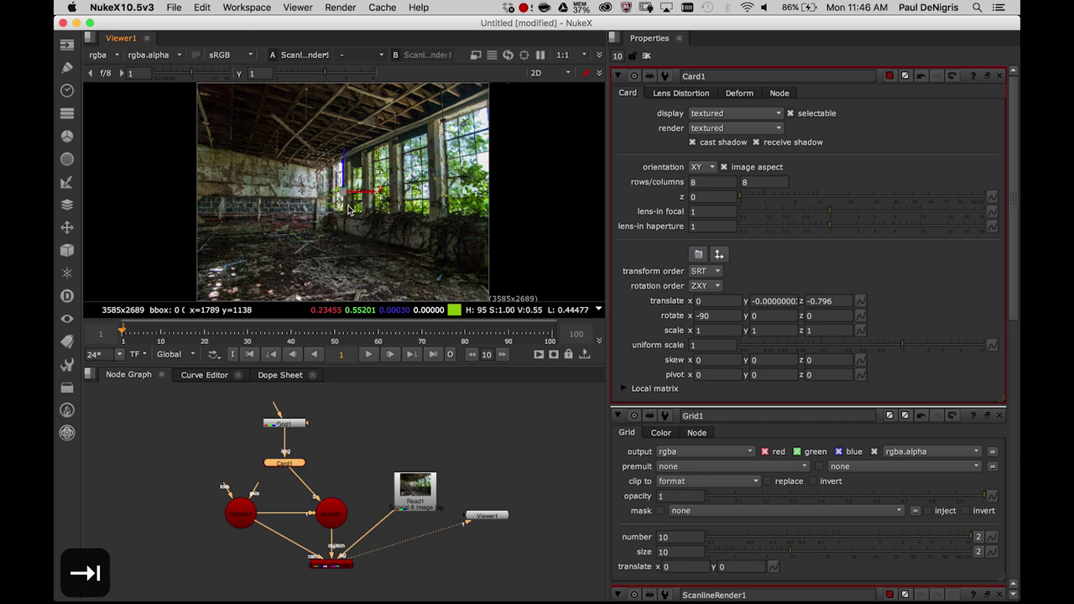
key("Tab")
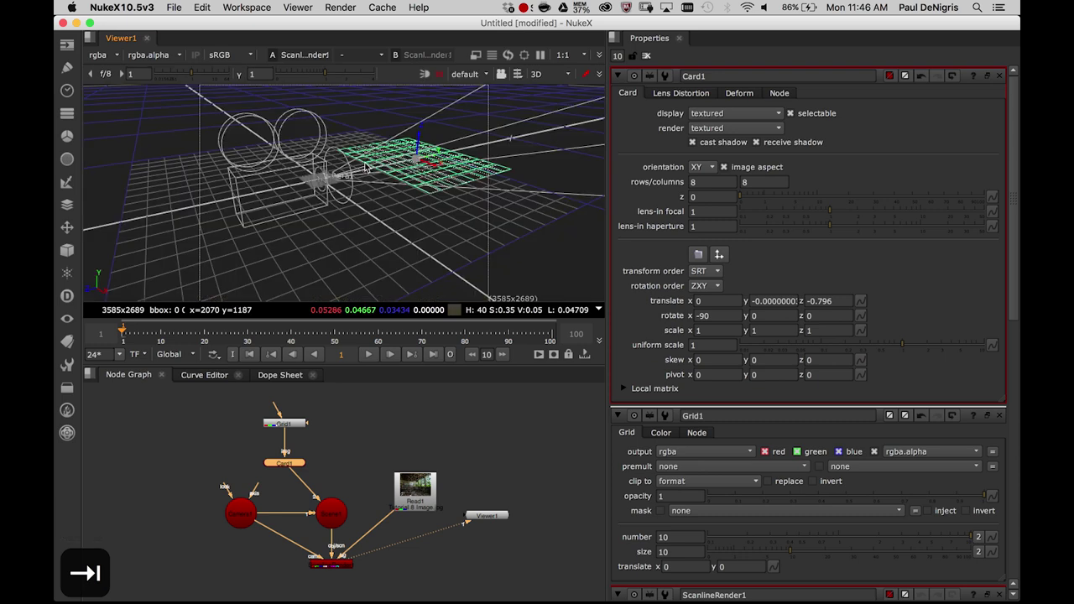
key("Tab")
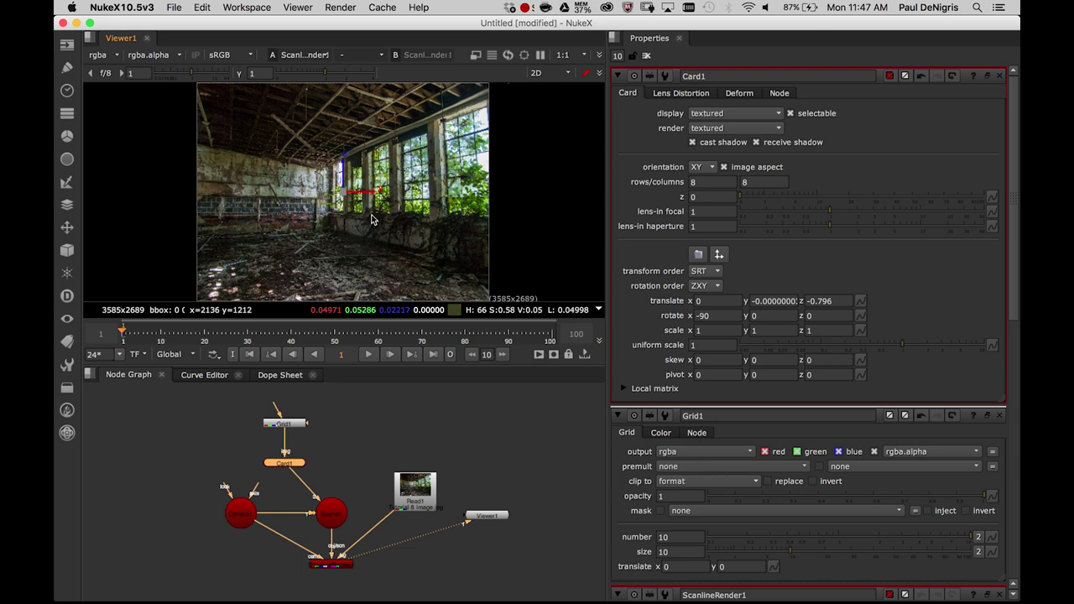
key("Tab")
Raise the camera to a Y translation of 0.11 and check the floor grid in the rendered 2D view
left_click(325, 173)
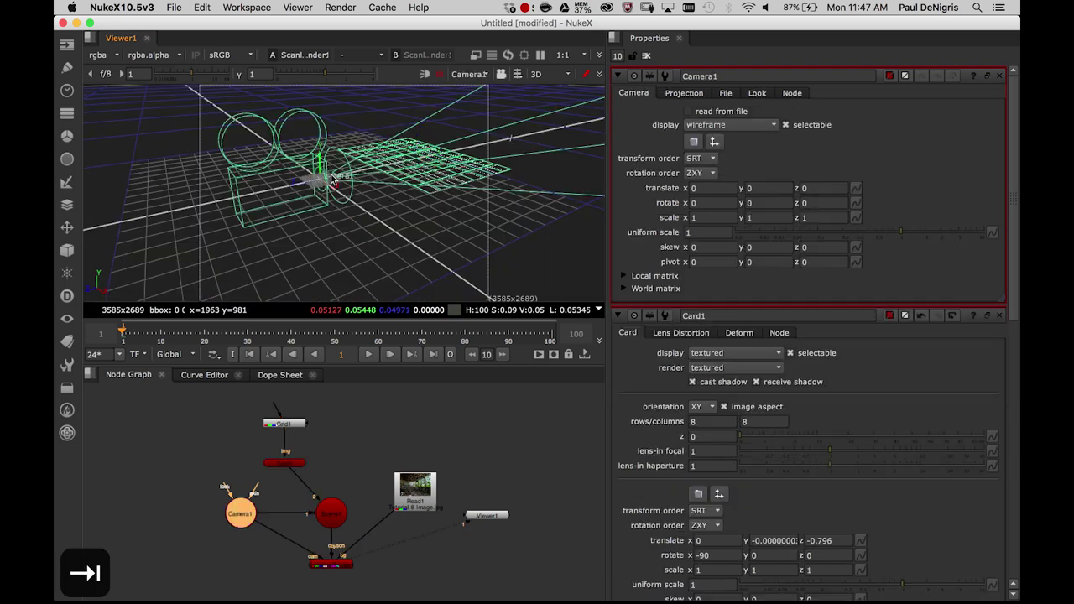
left_click_drag(319, 162, 314, 197)
key("Tab")
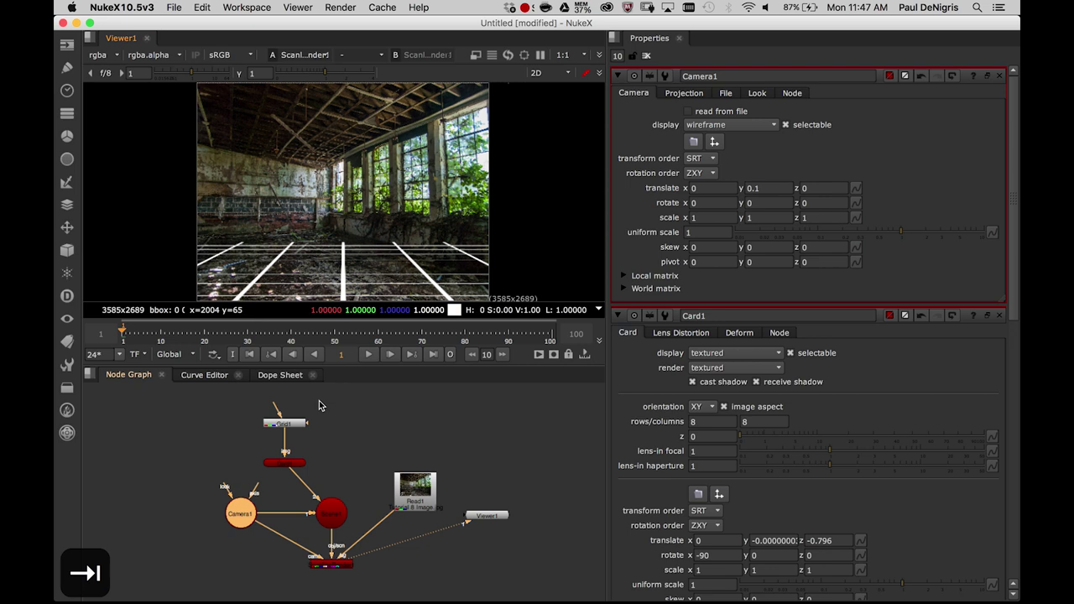
key("Tab")
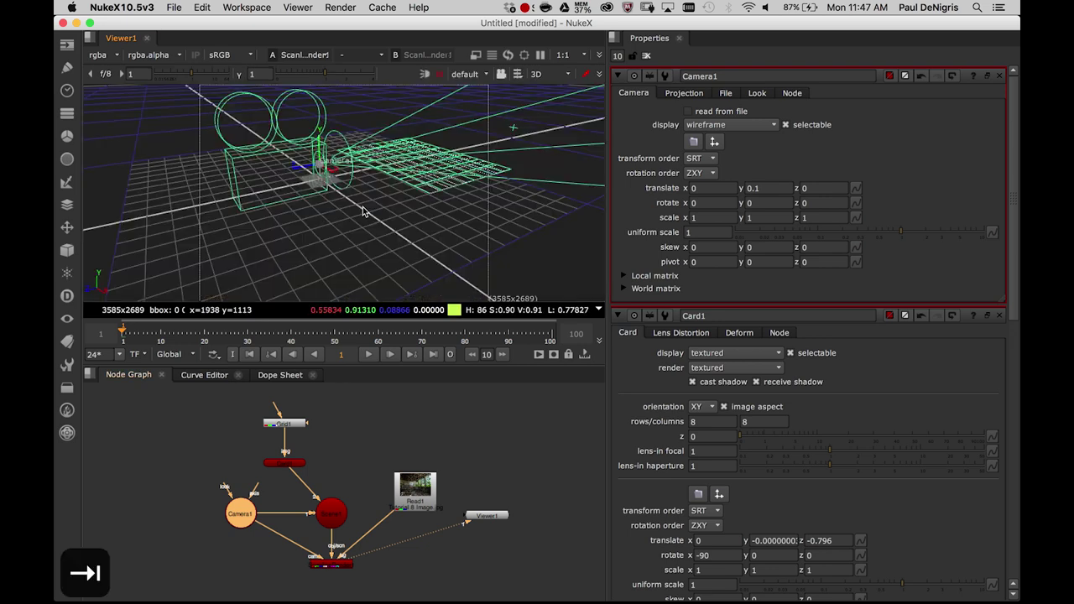
left_click_drag(311, 157, 317, 155)
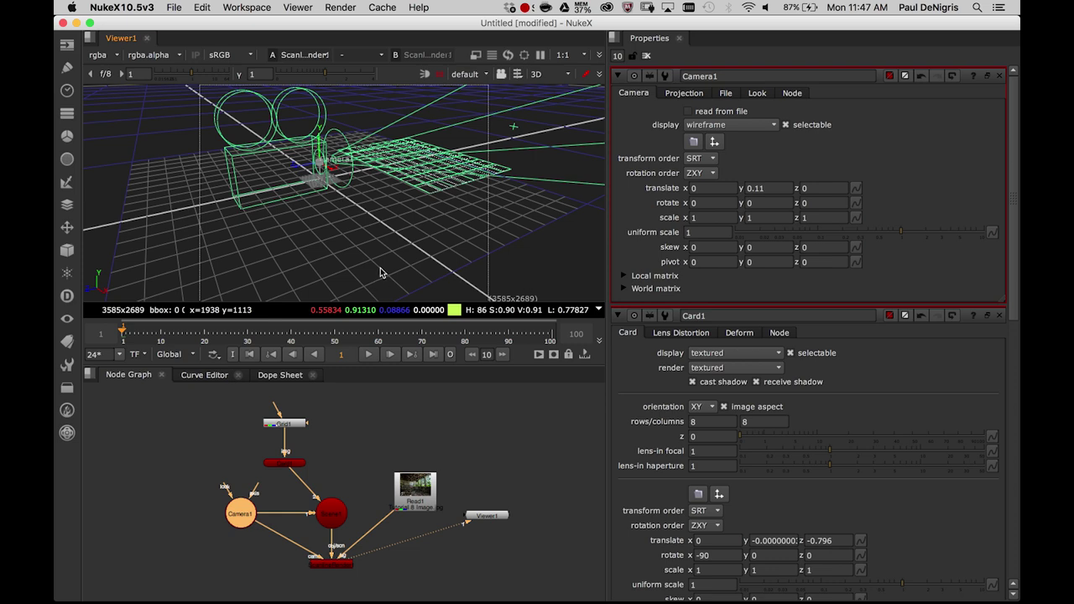
key("Tab")
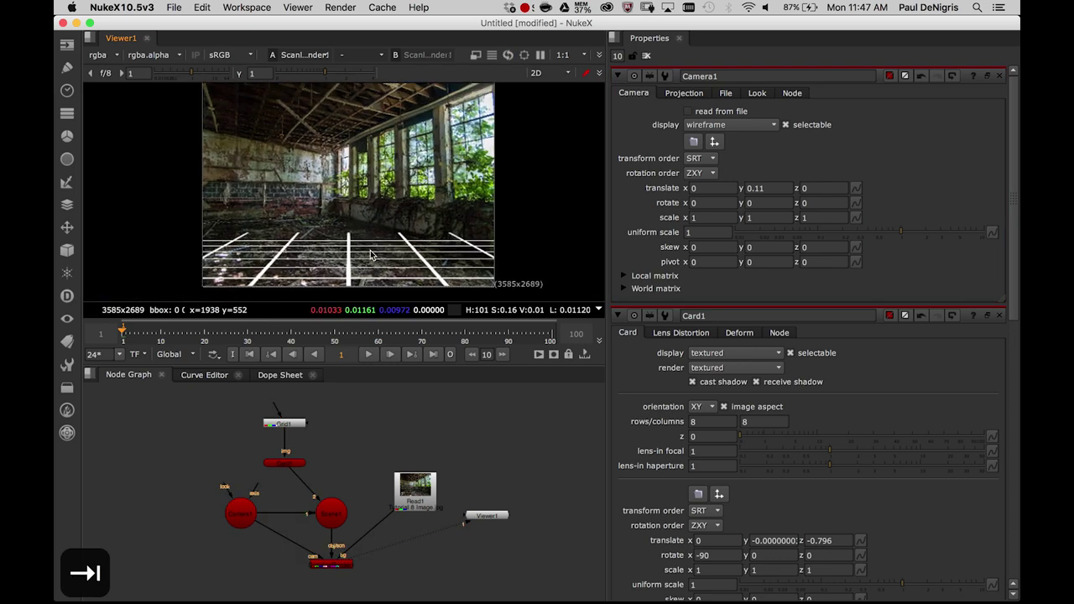
Move the floor card farther from the camera to a Z translation of about -1.075 and show the rendered 2D view
key("Tab")
left_click(436, 190)
left_click_drag(420, 164, 403, 304)
key("Tab")
key("Tab")
key("Tab")
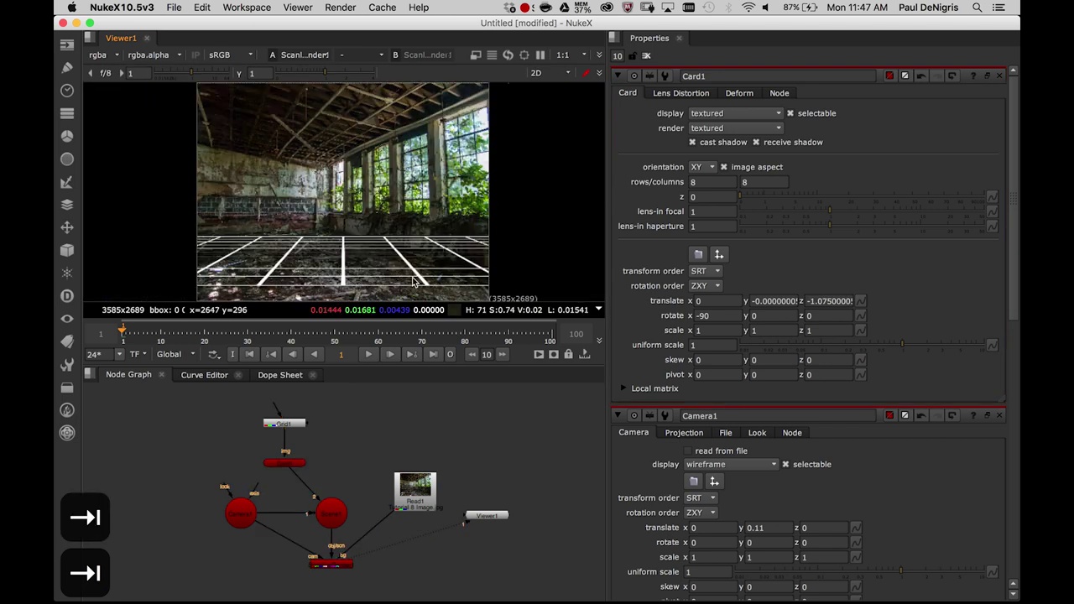
Examine how the grid lies over the room's floor in the maximized viewer, and restore the normal layout
key("space")
middle_click_drag(560, 397, 547, 319)
scroll(503, 349, "up", 3)
scroll(527, 324, "up", 1)
scroll(527, 321, "up", 1)
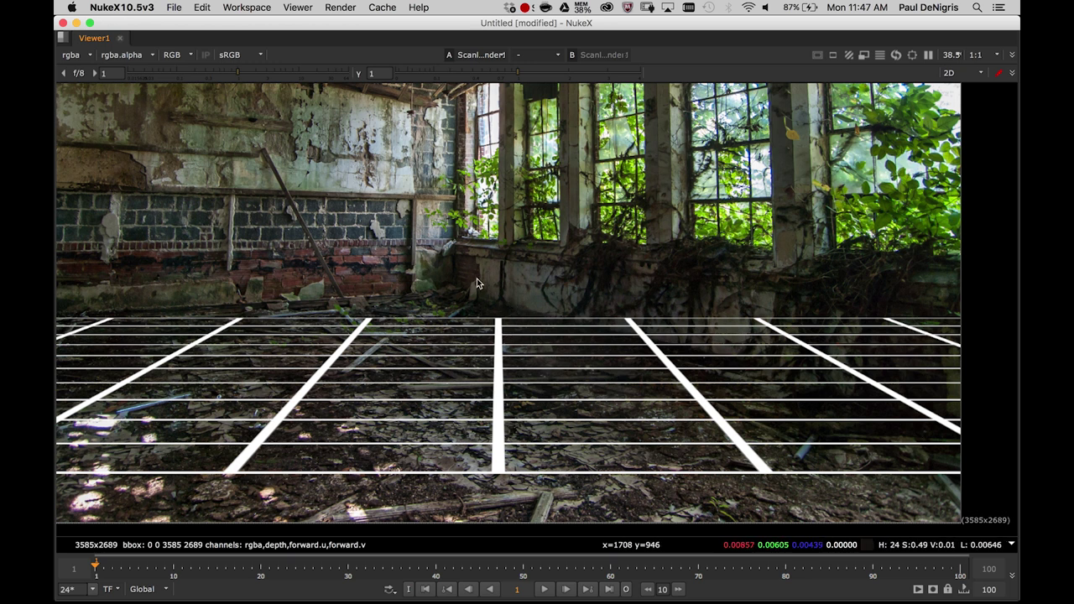
key("Tab")
key("Tab")
key("space")
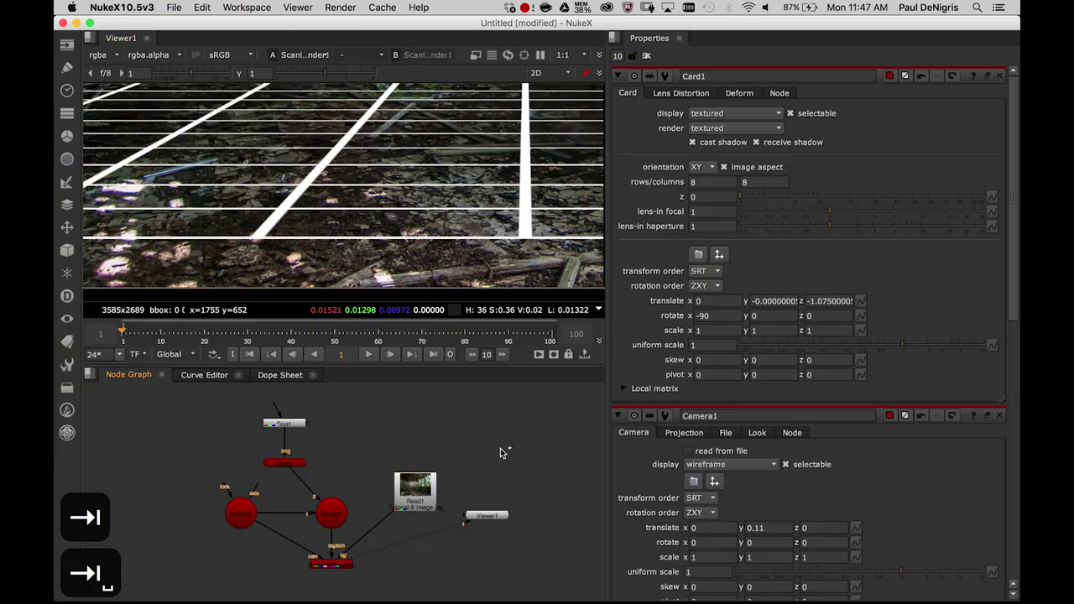
Reposition the Viewer node, connect the Read node to its second input and show the original photo
left_click_drag(486, 517, 510, 561)
left_click_drag(419, 497, 431, 487)
key("2")
scroll(460, 205, "down", 3)
middle_click_drag(450, 230, 357, 282)
scroll(369, 247, "down", 1)
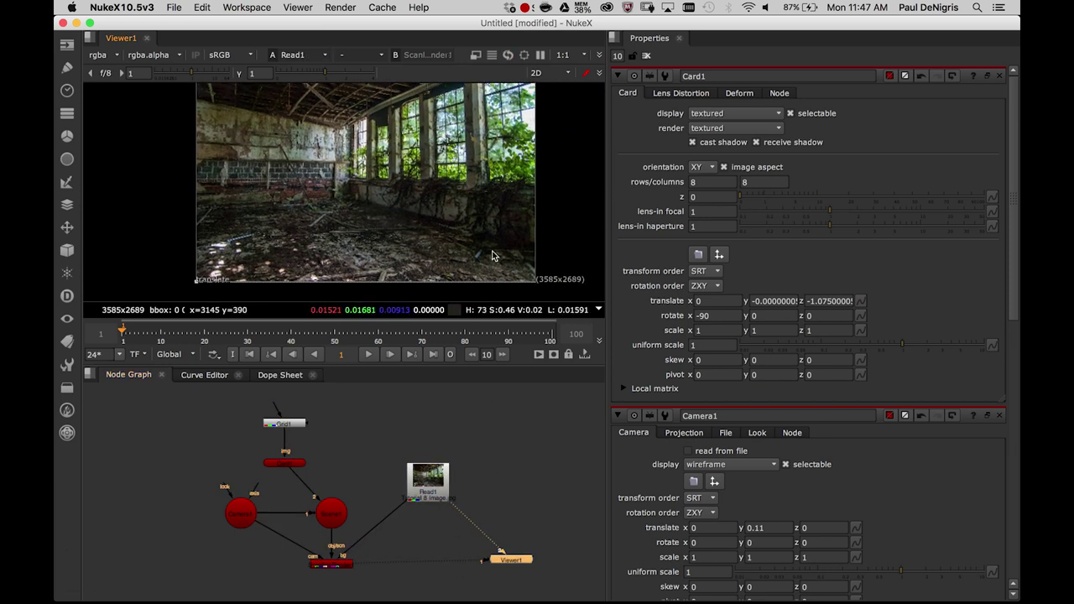
Compare the grid render with the original photo by alternating between the viewer's two inputs, focusing on the floor area
key("1")
key("2")
key("1")
key("2")
scroll(433, 237, "up", 1)
key("1")
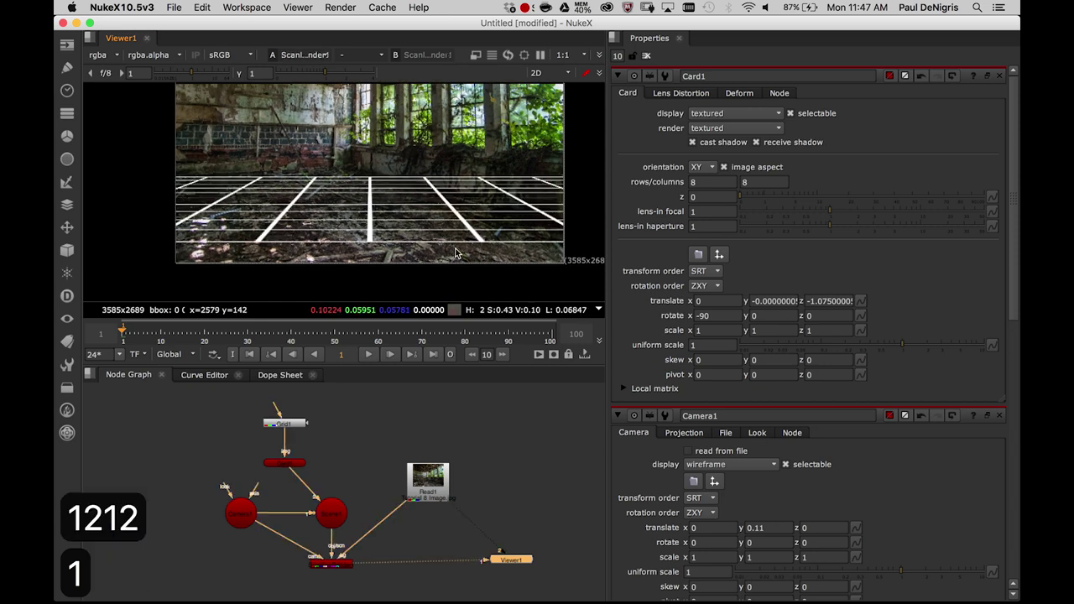
key("2")
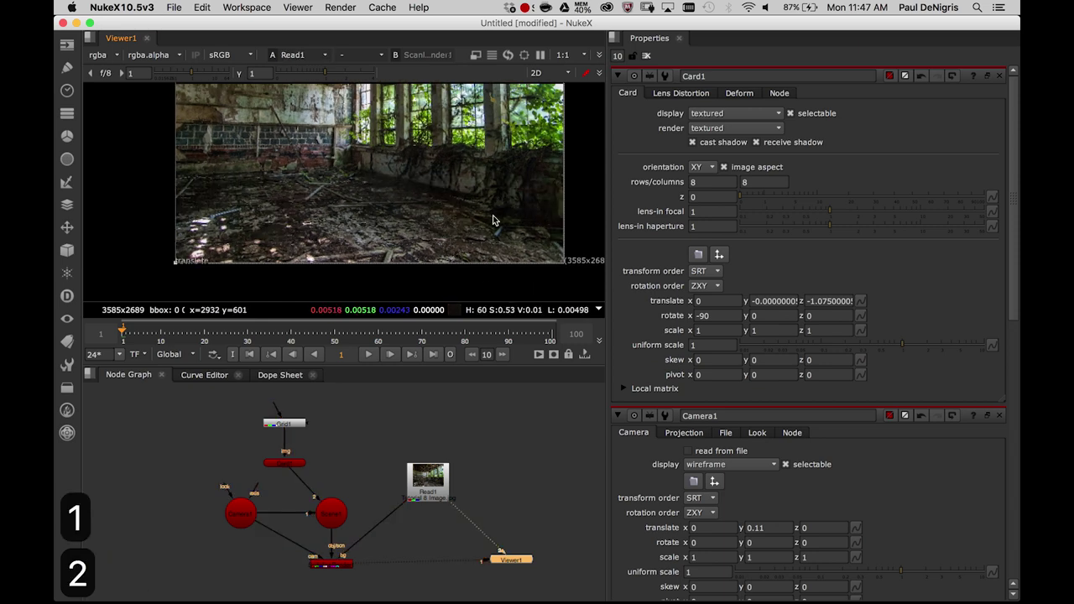
scroll(429, 181, "up", 3)
middle_click_drag(426, 173, 401, 198)
key("1")
key("2")
scroll(377, 194, "up", 2)
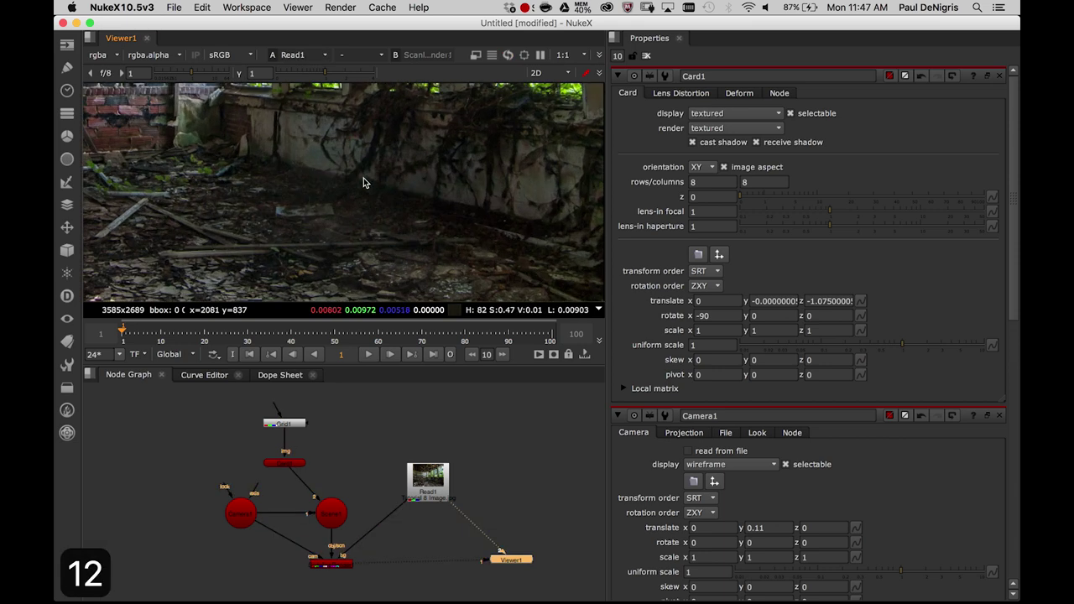
Examine the photo along the edge where the floor meets the window wall
middle_click_drag(456, 237, 354, 220)
scroll(354, 220, "down", 3)
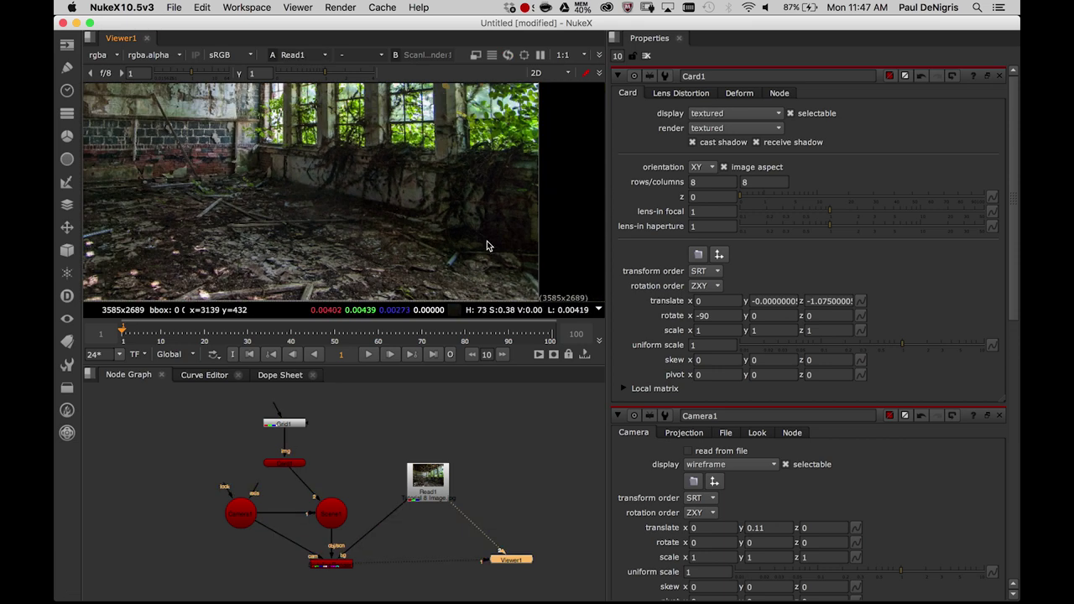
middle_click_drag(368, 208, 418, 166, "alt")
scroll(223, 171, "down", 3)
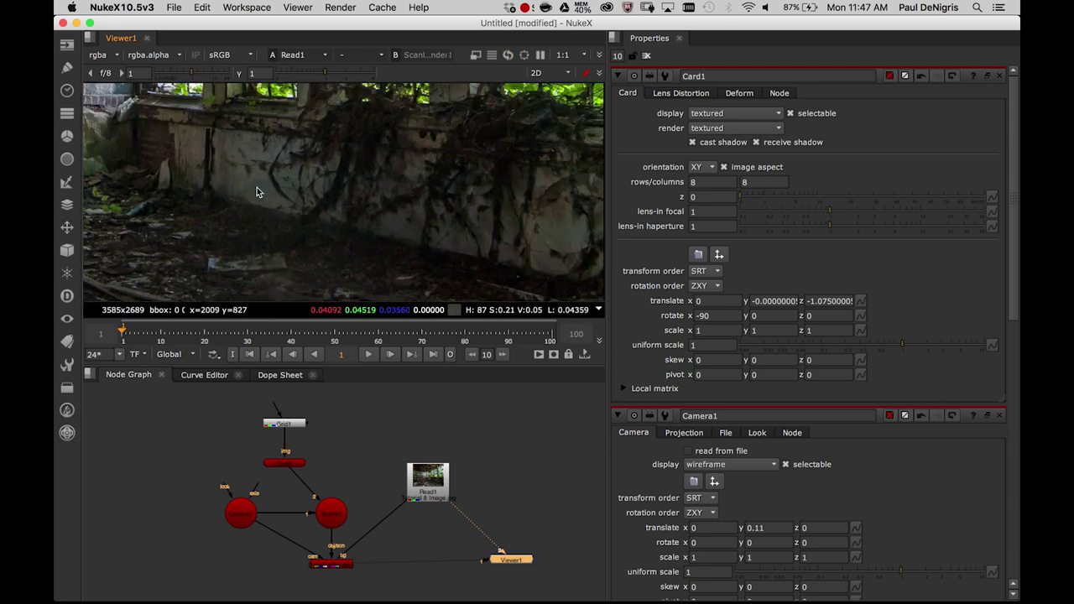
scroll(408, 247, "up", 4)
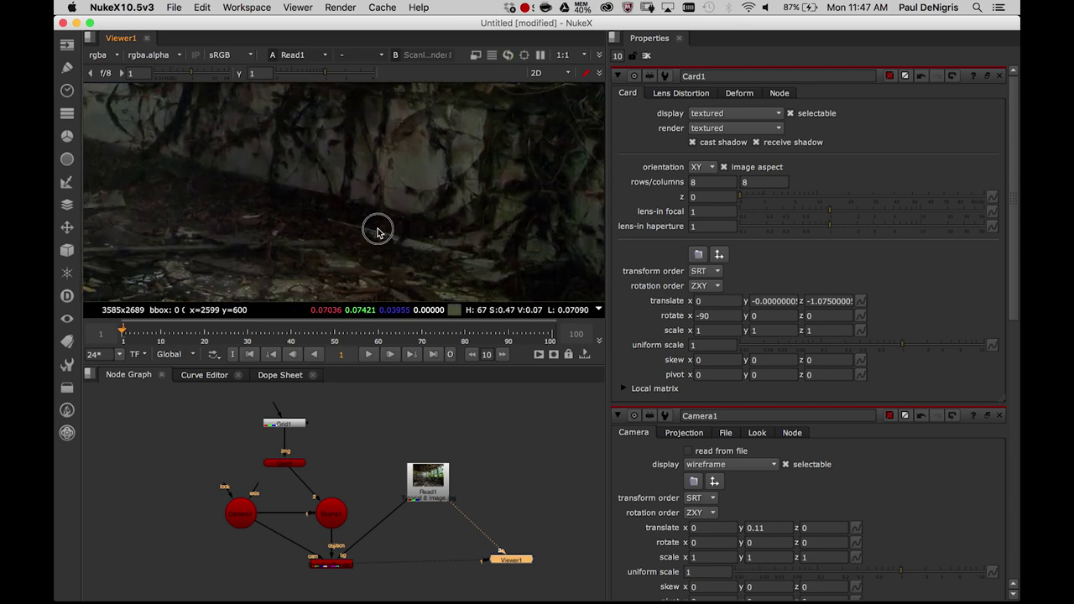
scroll(406, 245, "down", 4)
scroll(386, 220, "up", 5)
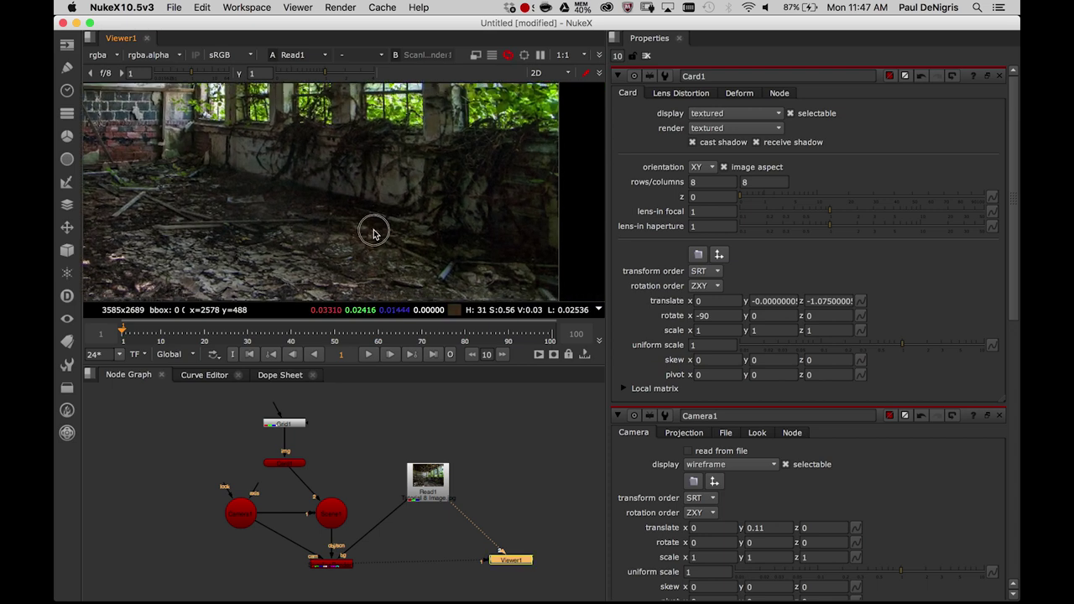
scroll(393, 209, "down", 5)
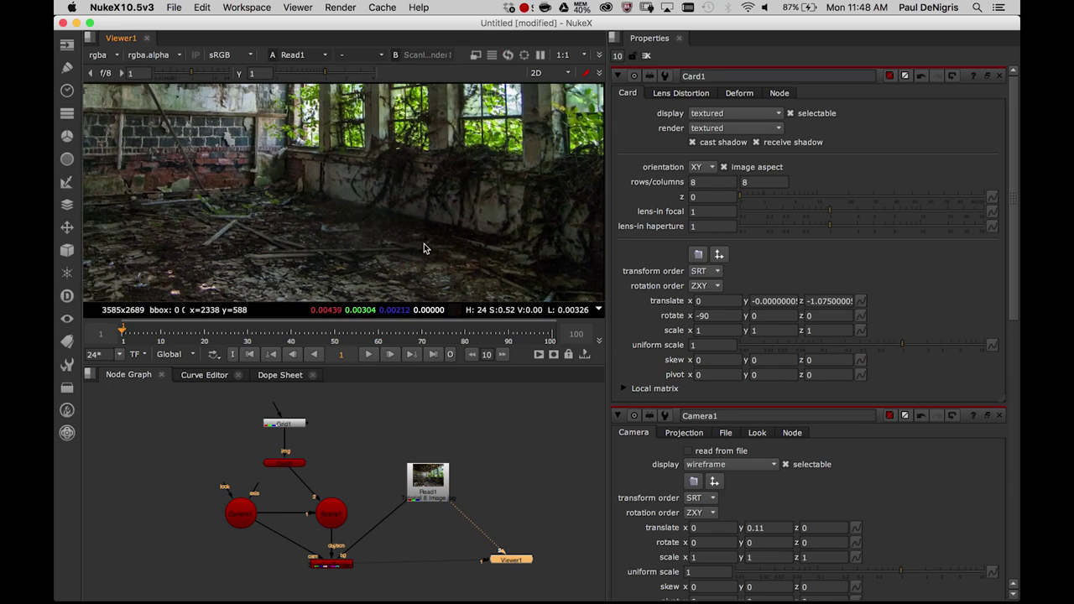
scroll(400, 237, "down", 1)
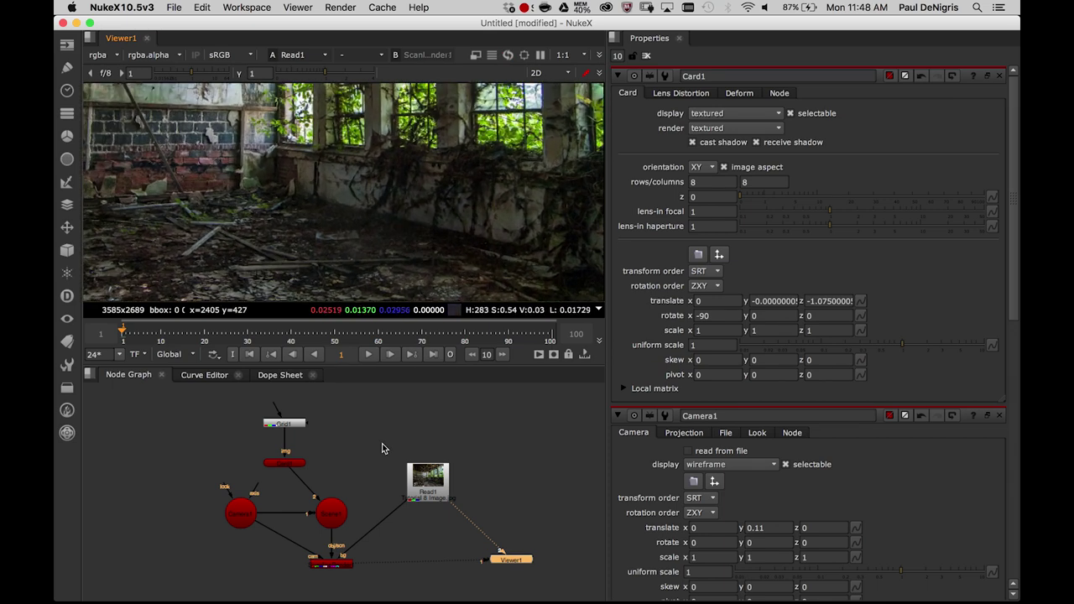
Show the grid render again and set the card's Y rotation to 21 degrees
middle_click_drag(418, 271, 401, 278, "alt")
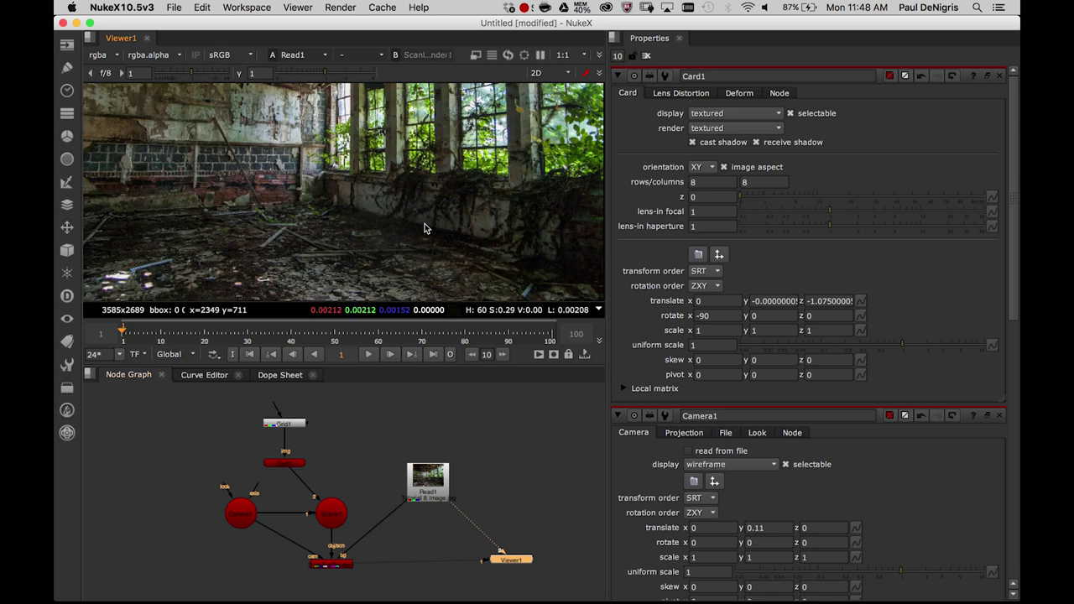
key("1")
left_click(297, 462)
scroll(438, 212, "up", 5)
scroll(448, 215, "up", 1)
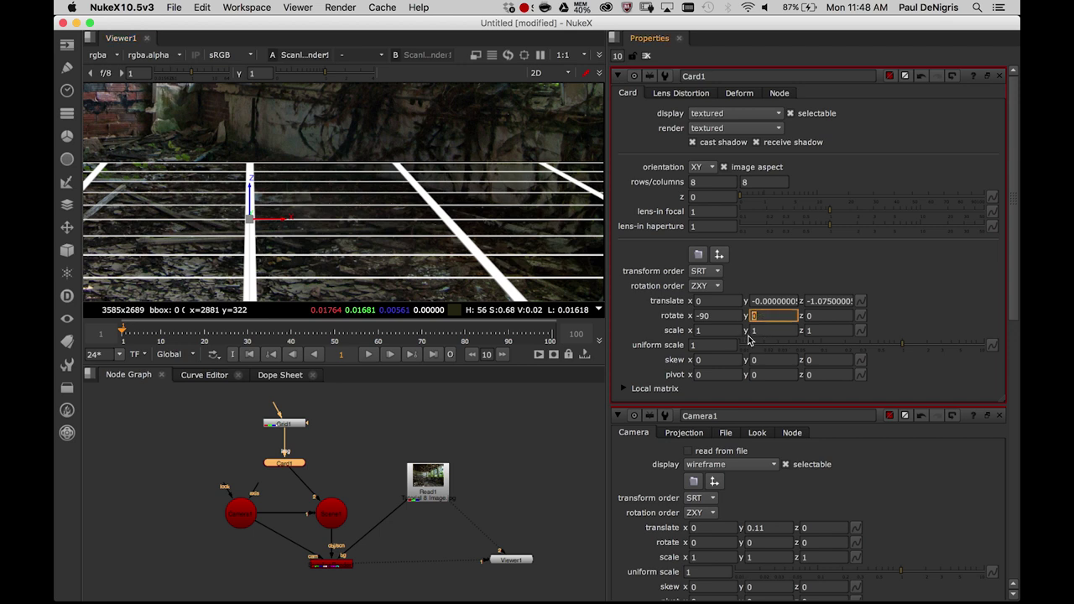
key("Up")
key("Up")
key("Up")
key("Up")
key("Up")
key("Up")
key("Up")
key("Up")
key("Up")
key("Up")
key("Up")
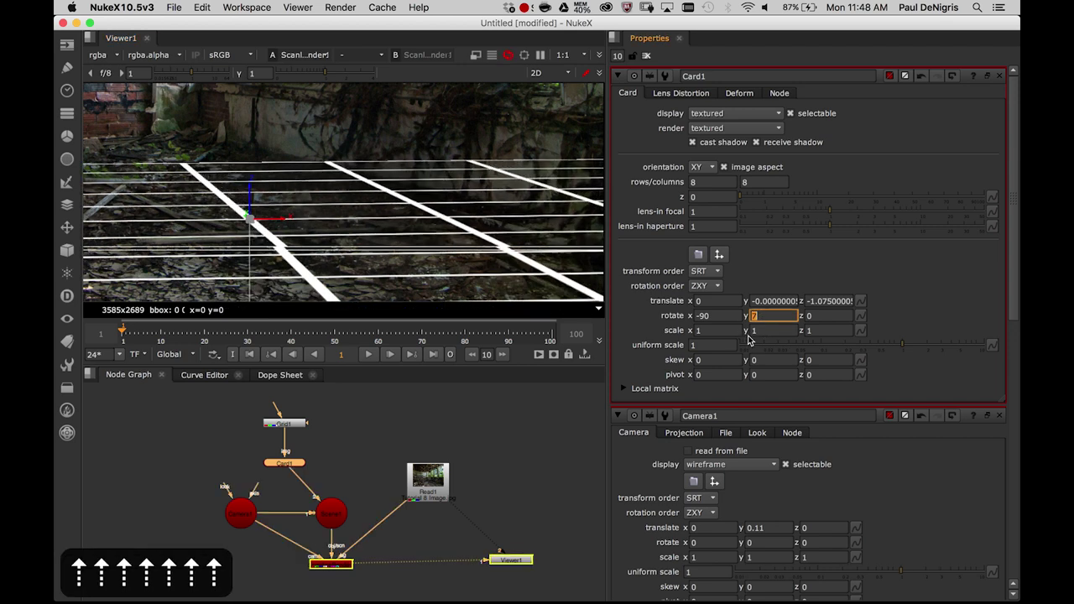
key("Up")
key("Up")
key("Up")
key("Up")
key("Up")
key("Up")
key("Up")
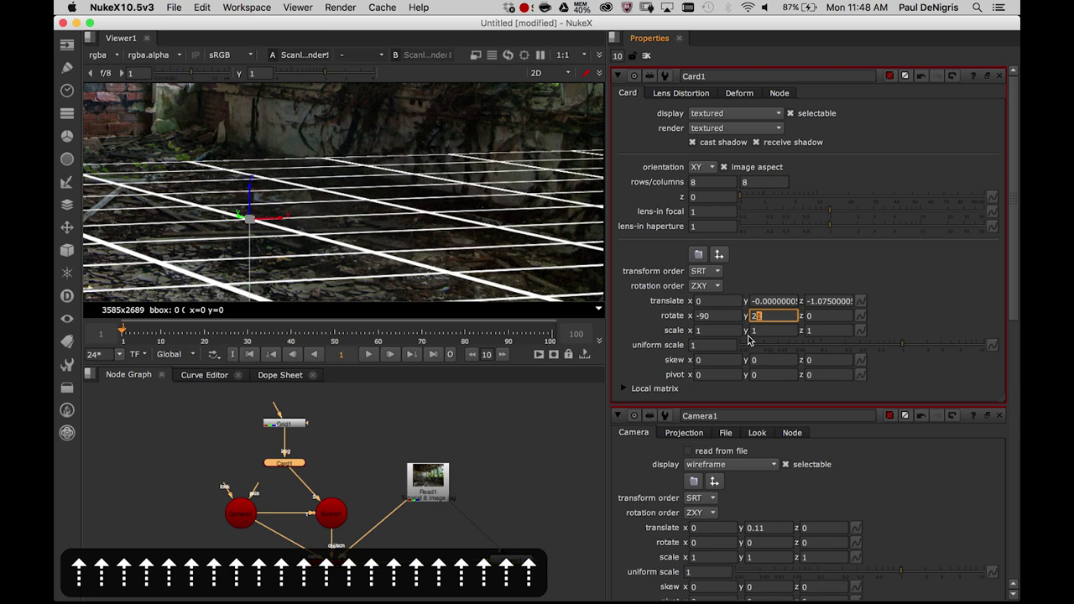
Slide the card along its X axis in the maximized viewer, to about -0.12 in X and -1.03 in Z
key("space")
scroll(599, 313, "up", 3)
mouse_move(592, 315)
middle_mouse_down()
mouse_move(608, 319)
mouse_move(599, 312)
mouse_move(596, 324)
middle_mouse_up()
left_click_drag(375, 335, 171, 342)
middle_click_drag(383, 333, 522, 306)
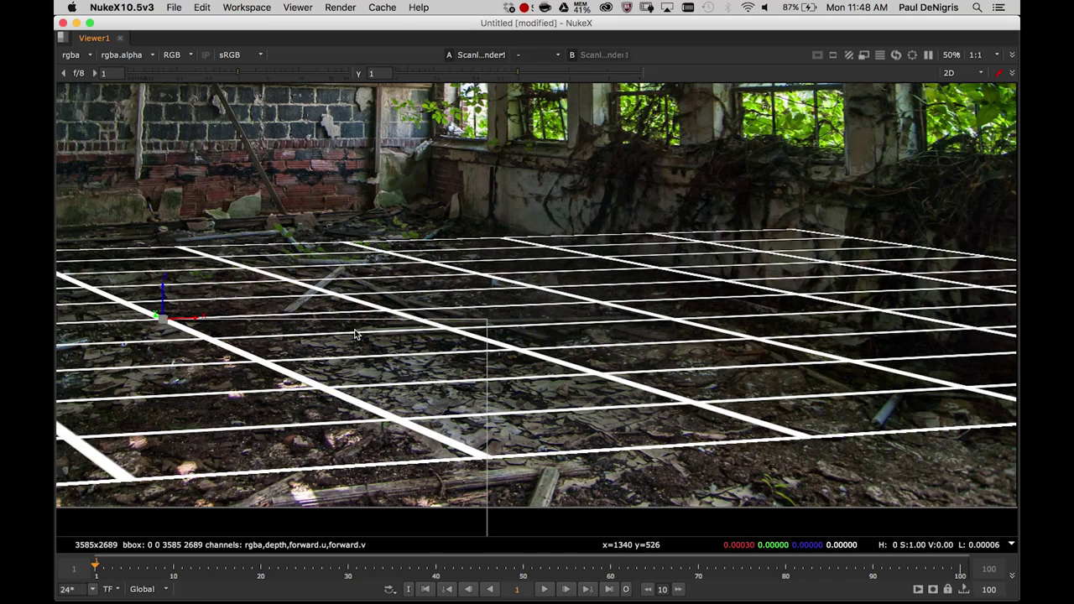
middle_click_drag(456, 301, 538, 318)
scroll(529, 318, "down", 3)
scroll(529, 318, "up", 3)
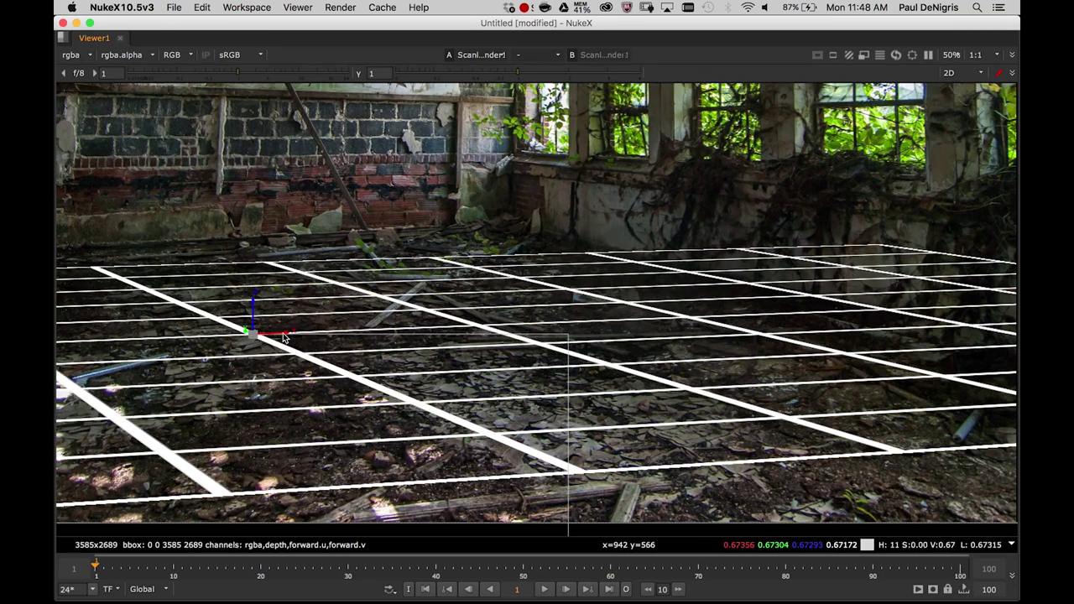
left_click_drag(283, 337, 303, 337)
middle_click_drag(716, 333, 439, 321)
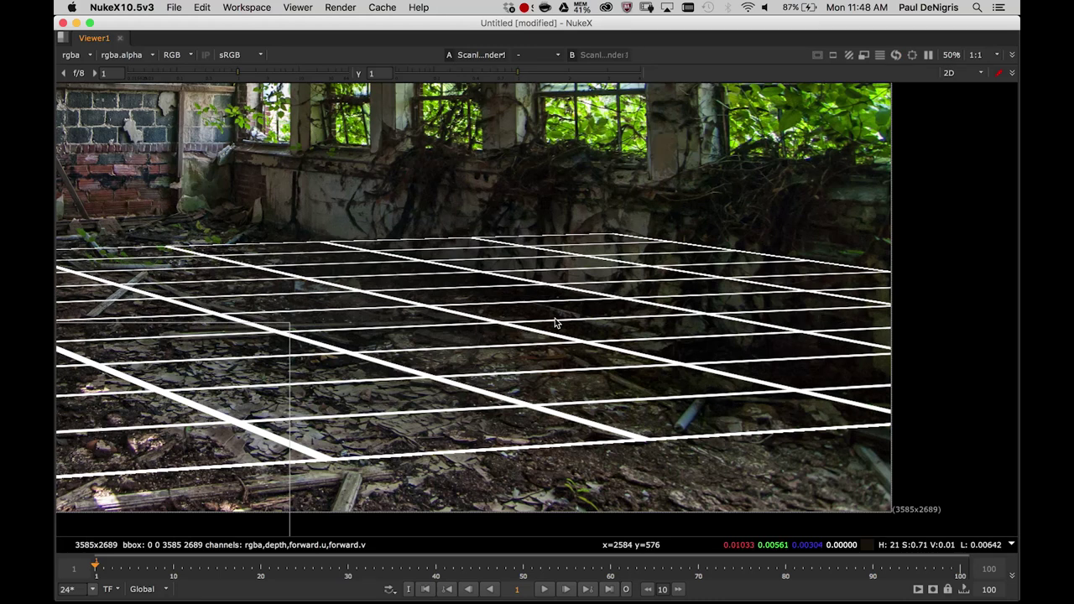
Compare the rotated grid with the original photo where the floor meets the window wall by alternating between the two viewer inputs
scroll(554, 324, "up", 6)
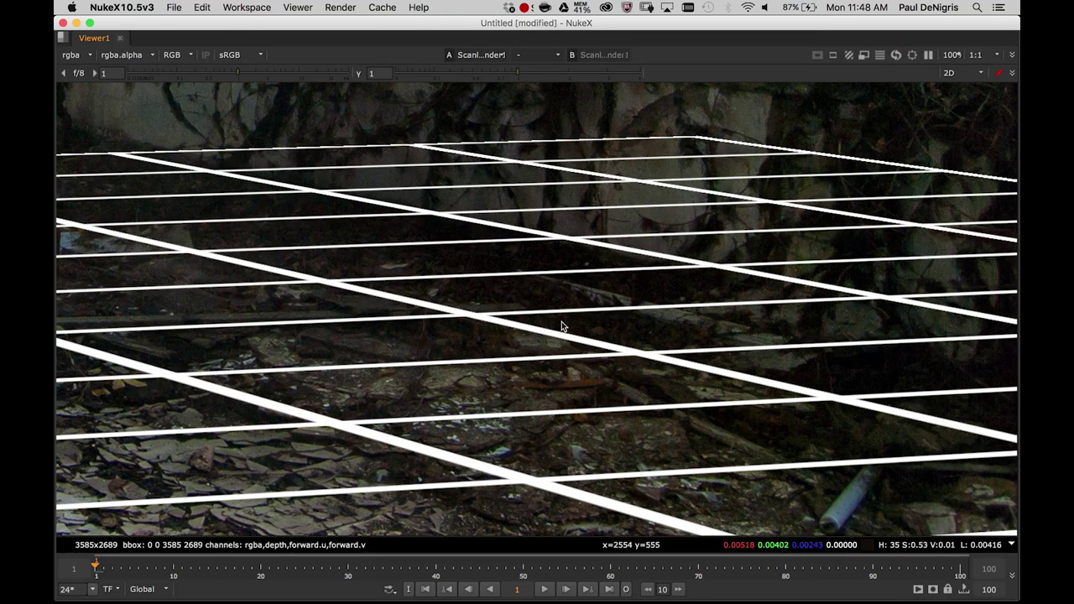
key("1")
key("2")
key("1")
middle_click_drag(558, 304, 627, 350)
key("1")
key("2")
key("1")
scroll(537, 323, "down", 4)
key("2")
key("1")
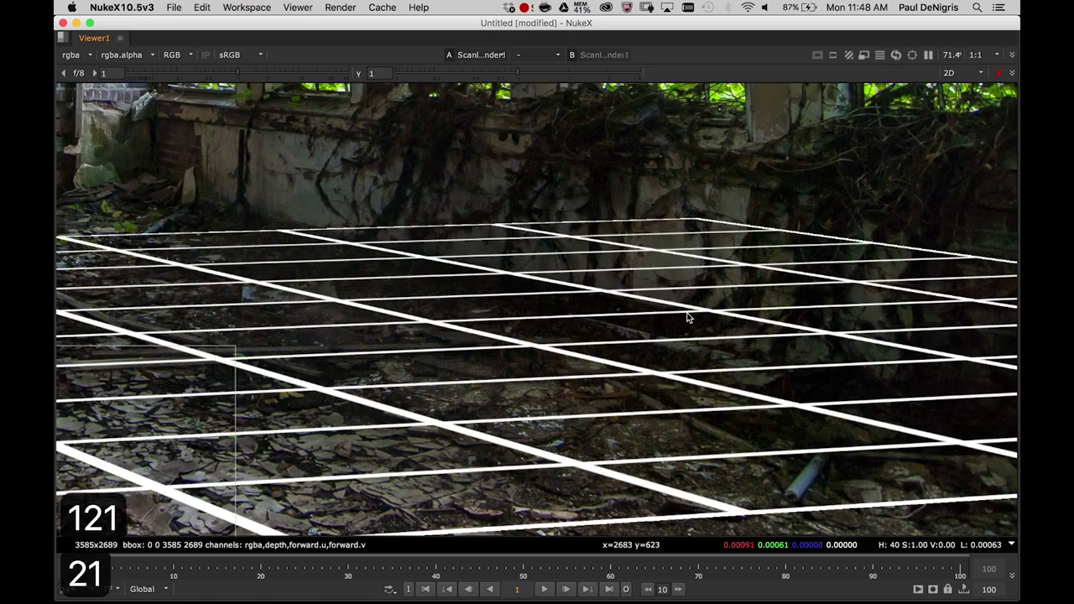
scroll(403, 254, "down", 4)
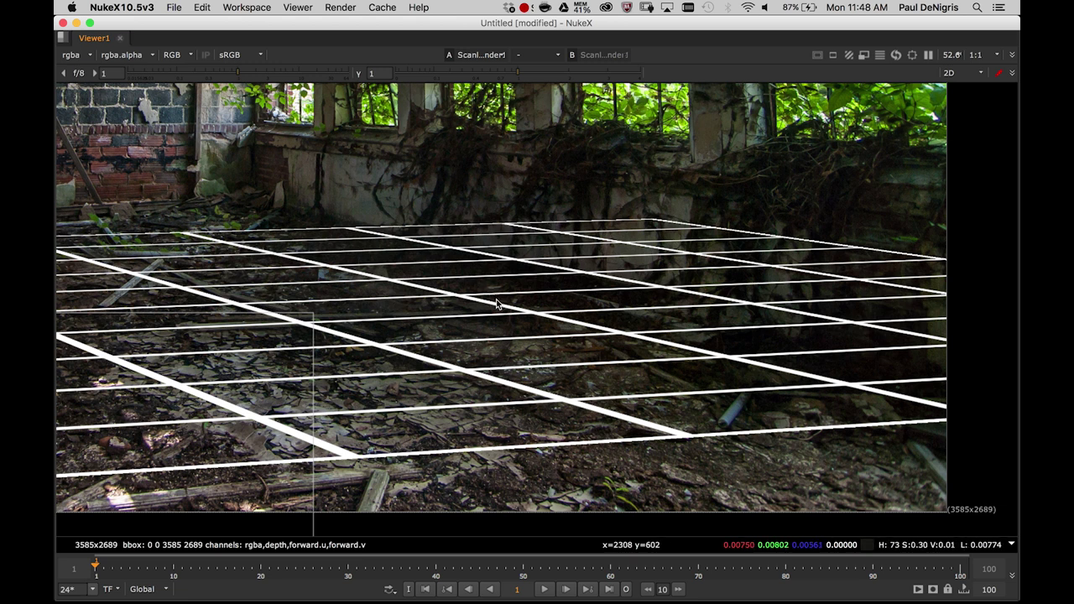
Restore the normal layout and open the camera's projection settings
key("space")
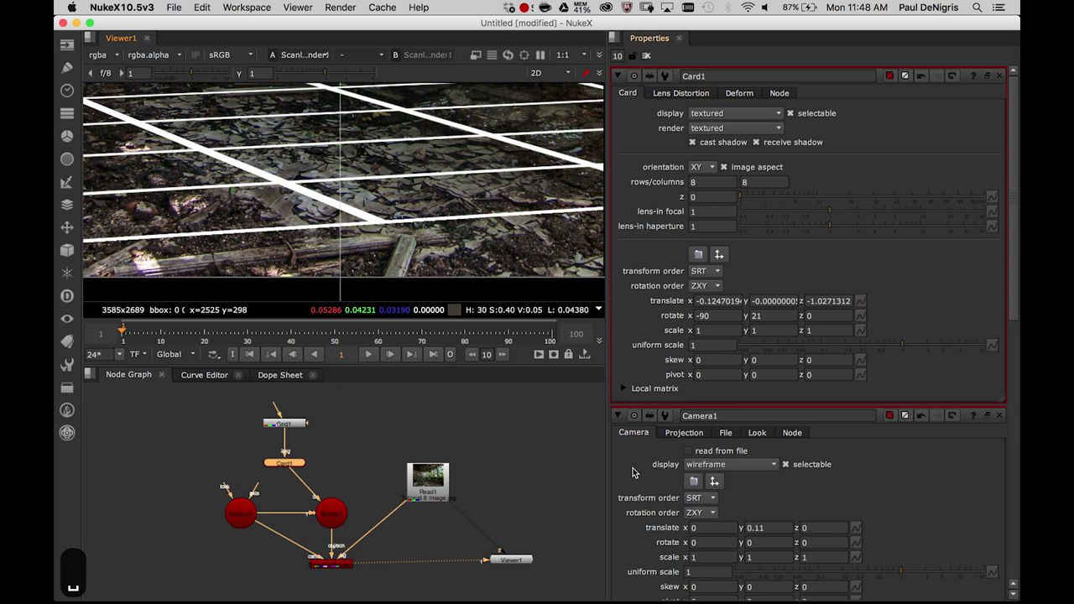
left_click(684, 432)
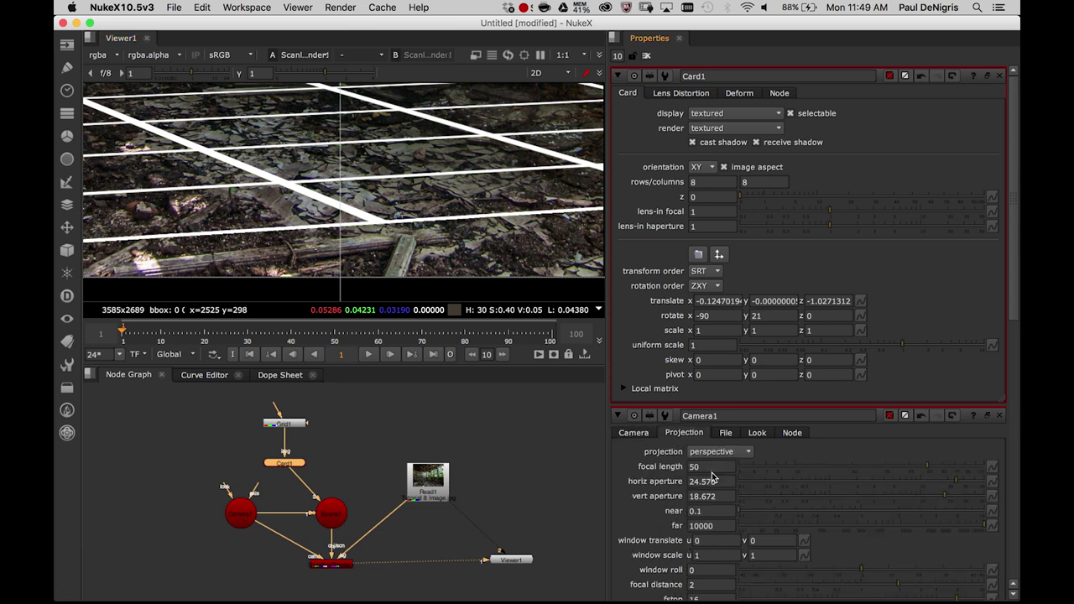
scroll(474, 185, "down", 6)
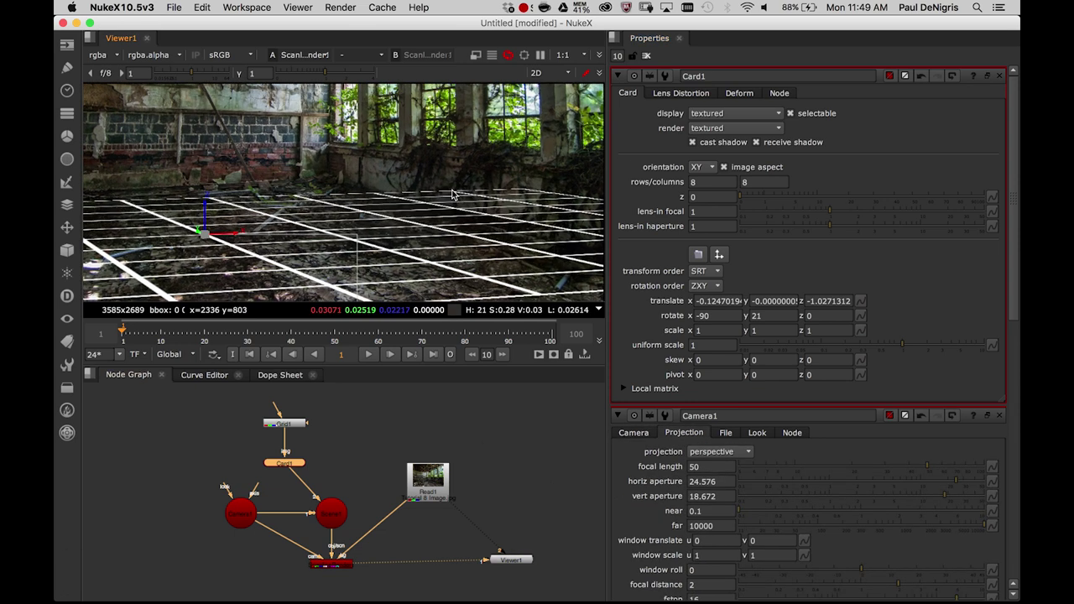
Show the original photo in the viewer and examine the whole room image fitted to the maximized view
left_click(428, 480)
key("1")
left_click(337, 565)
key("1")
left_click(428, 483)
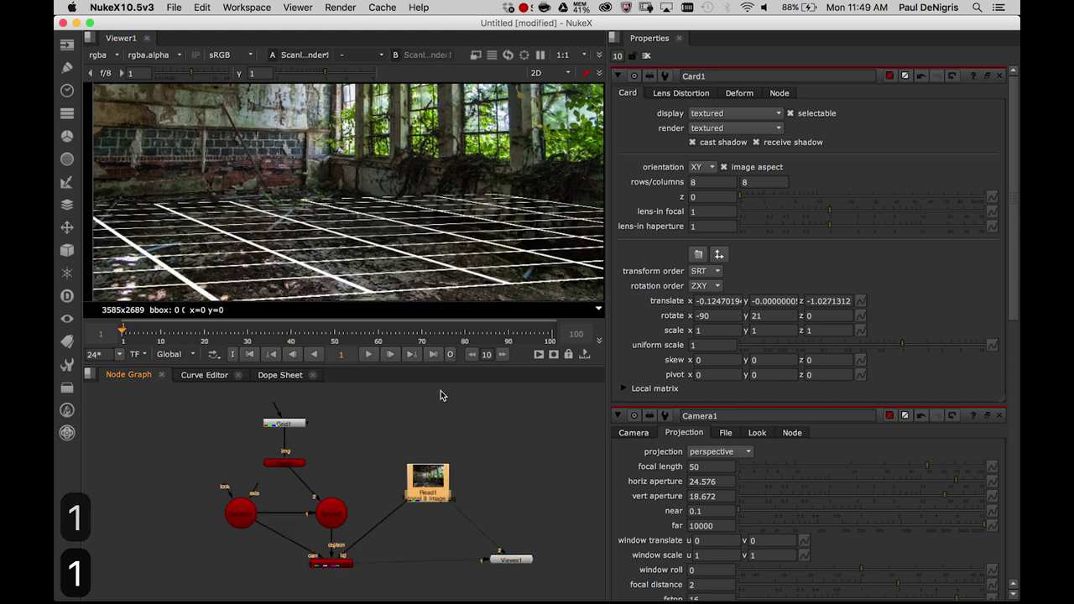
key("2")
scroll(425, 156, "down", 5)
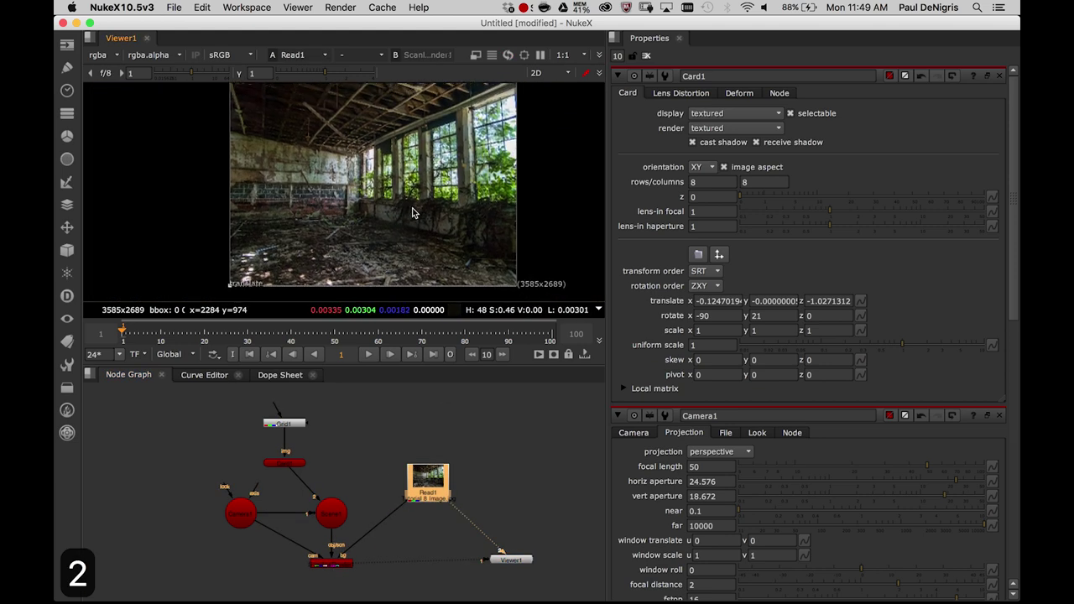
middle_click_drag(405, 216, 404, 221)
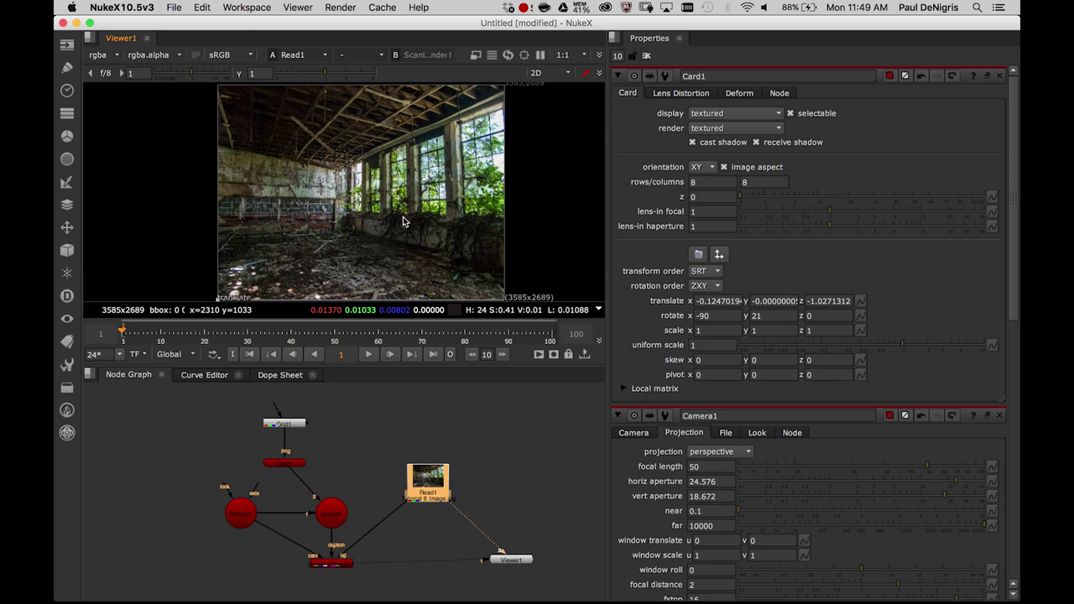
key("space")
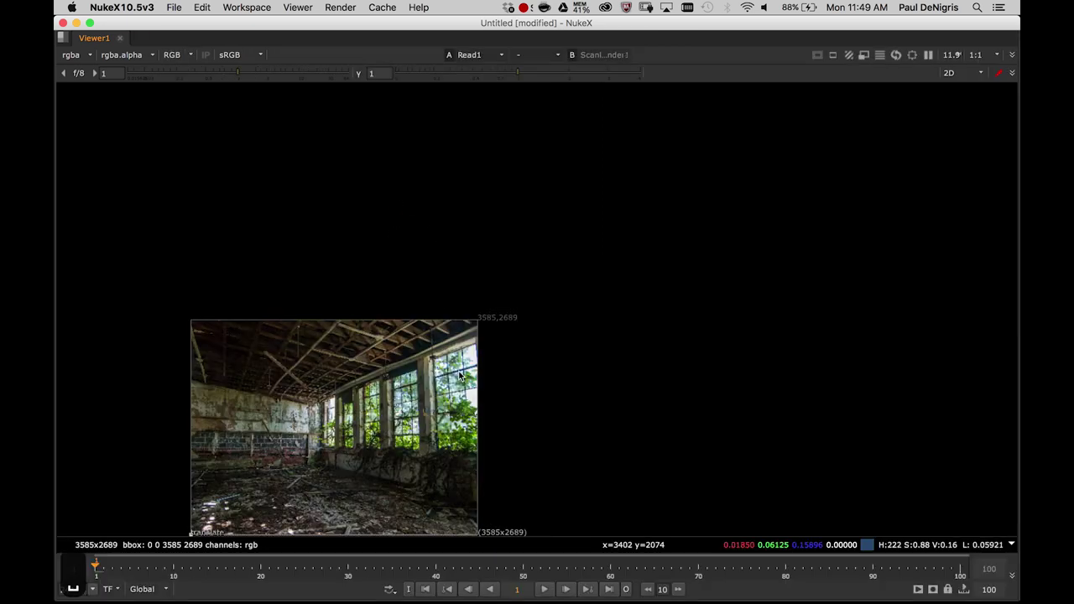
key("h")
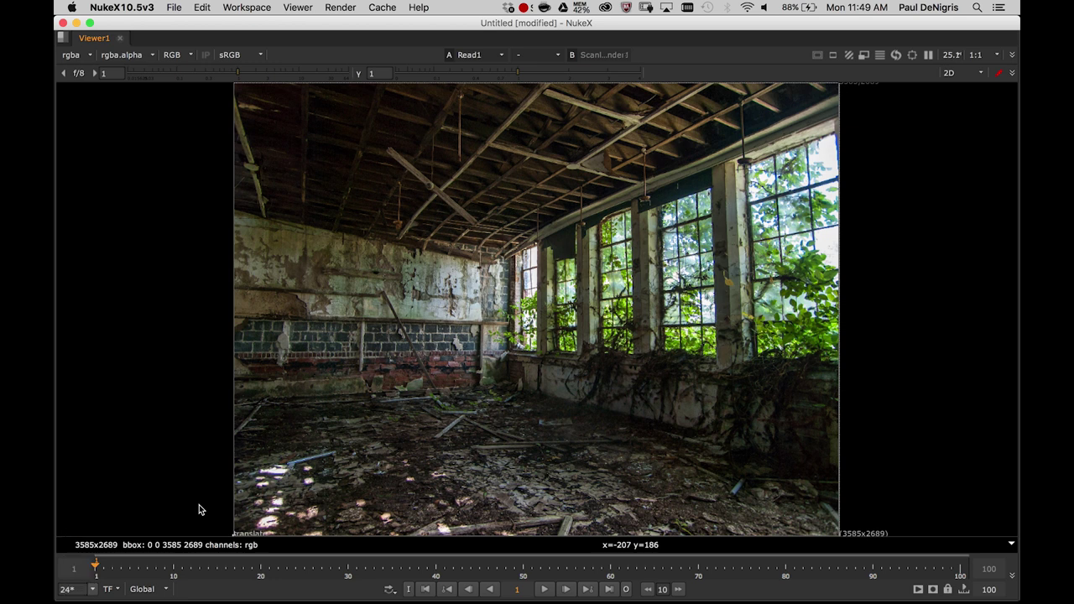
key("space")
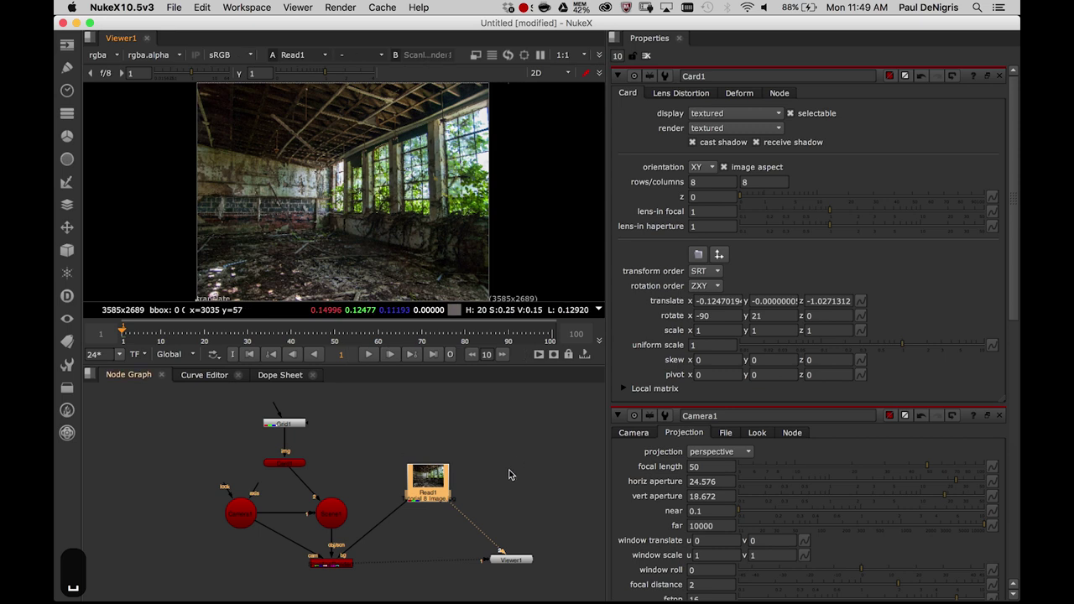
key("2")
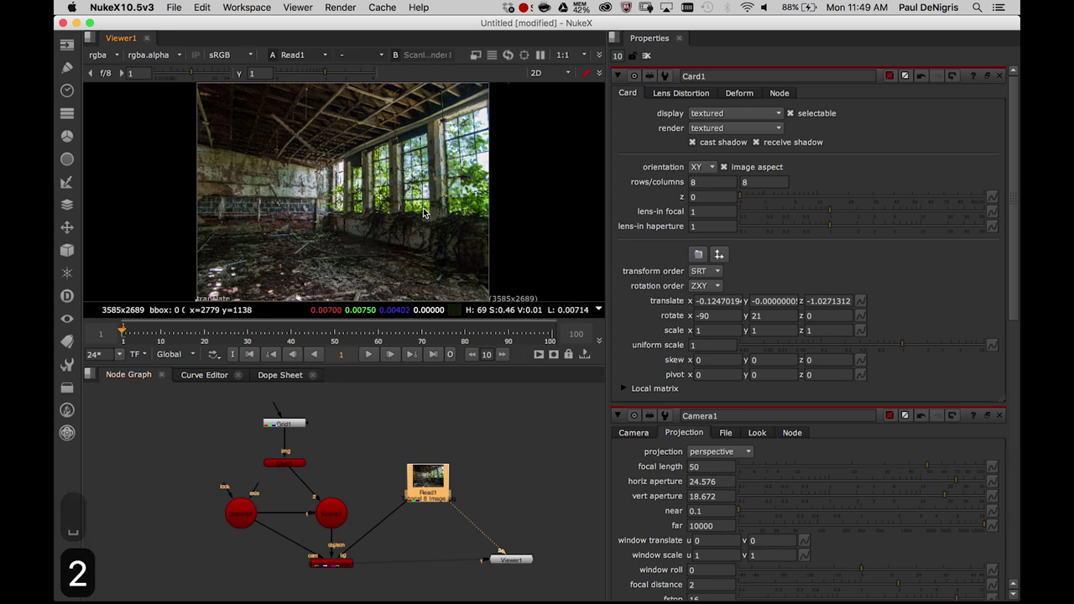
Switch back to the grid render and set the camera's focal length to 35
key("1")
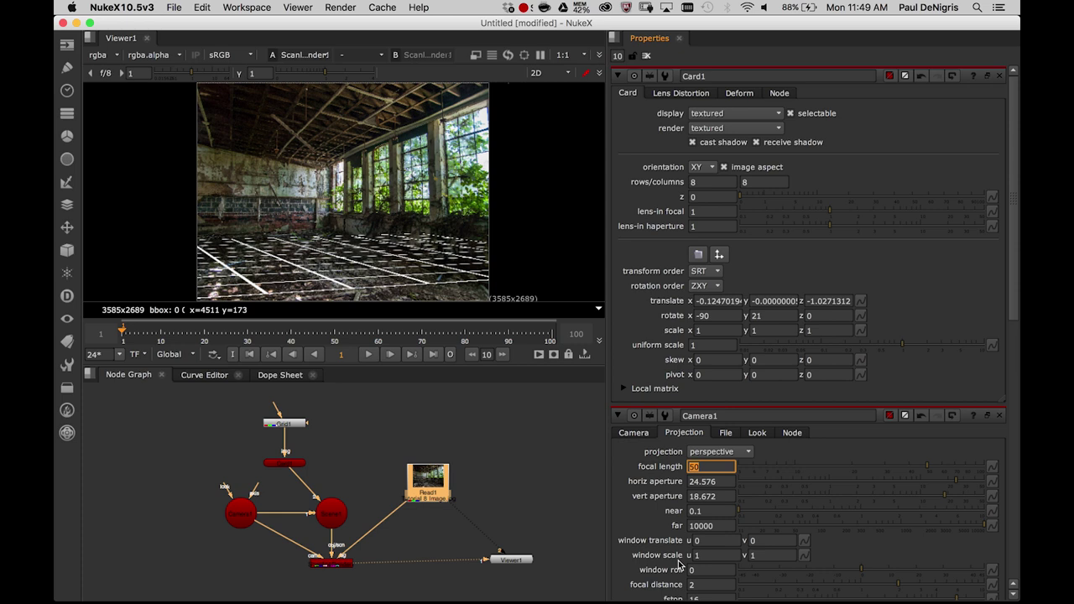
type("35")
key("Return")
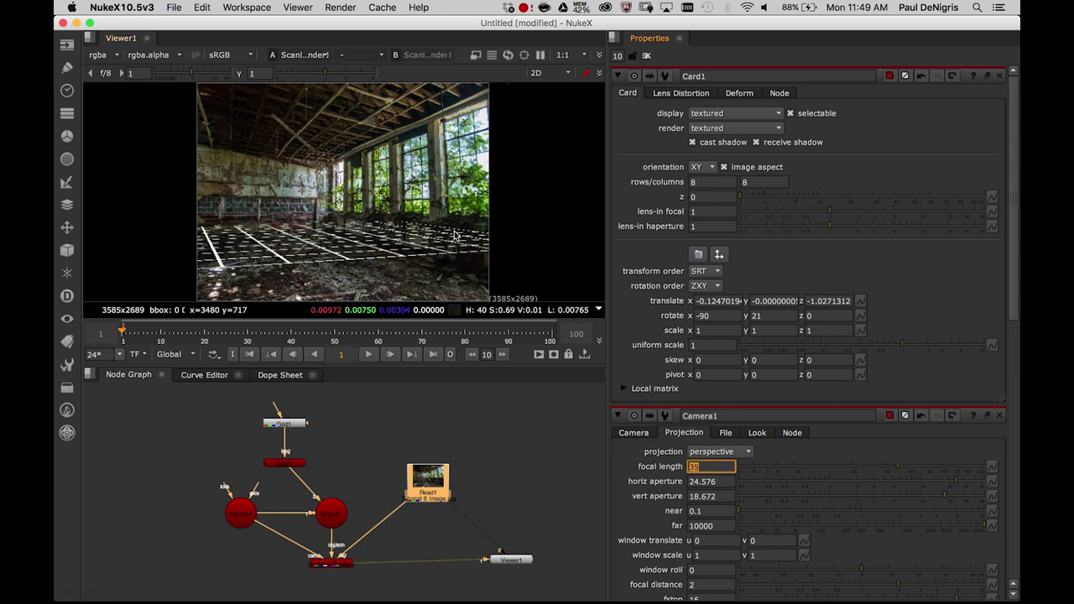
scroll(360, 214, "up", 4)
middle_click_drag(374, 242, 393, 196)
scroll(394, 198, "up", 6)
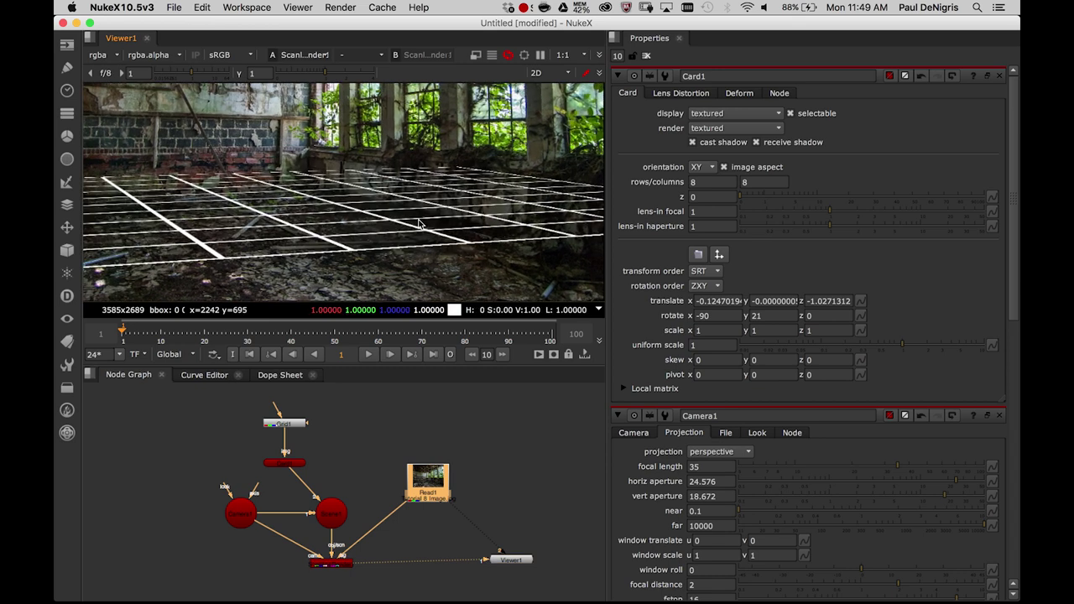
middle_click_drag(436, 235, 406, 256)
scroll(422, 205, "down", 2)
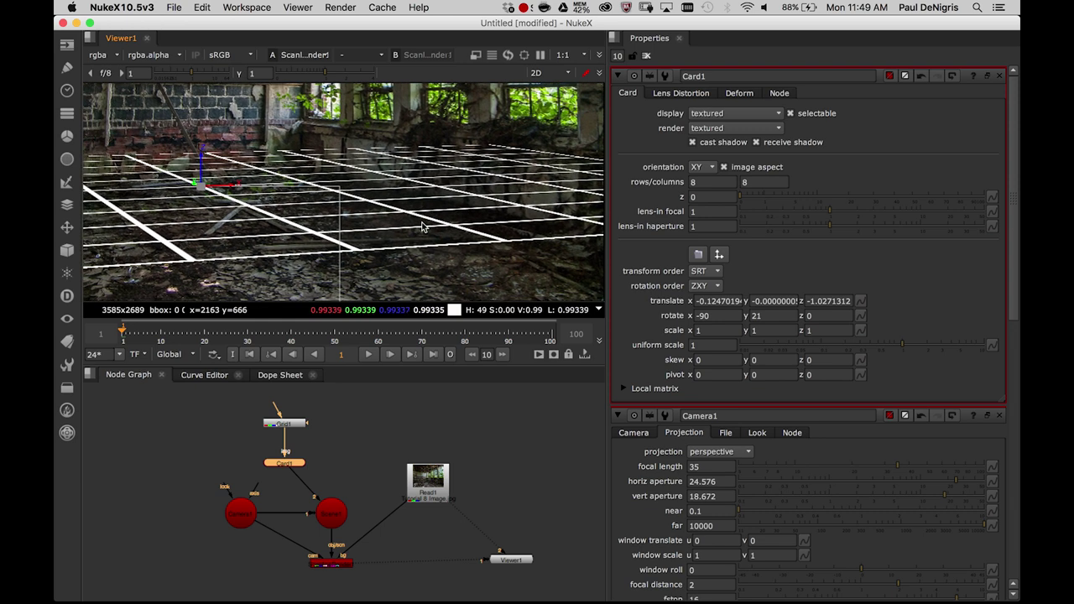
Nudge the card sideways along its X axis in the maximized viewer and pull it forward along its Y axis over the floor
key("space")
scroll(526, 414, "up", 2)
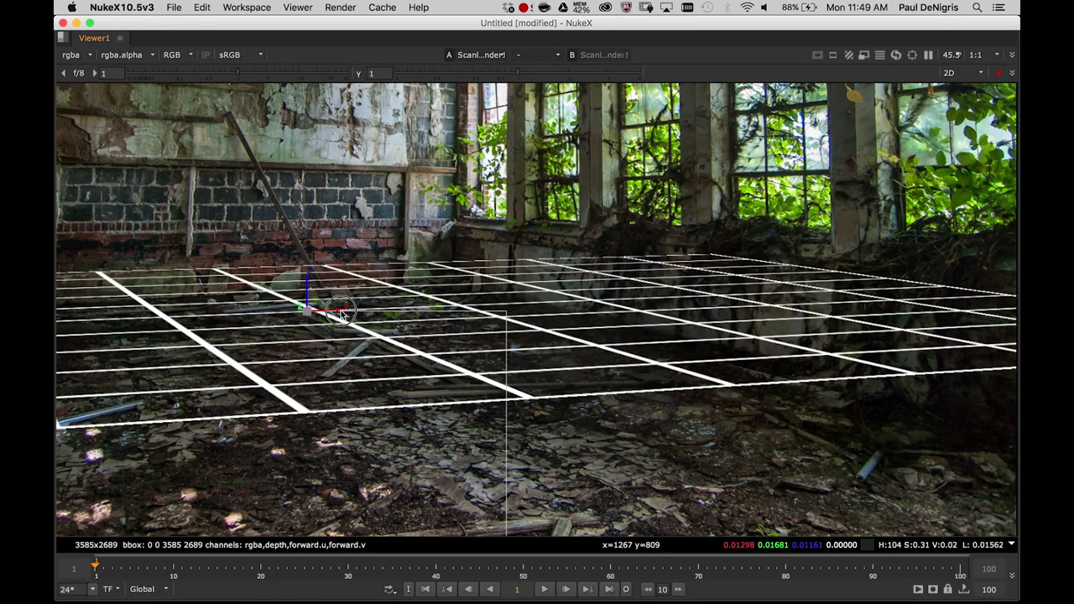
left_click_drag(340, 312, 336, 322)
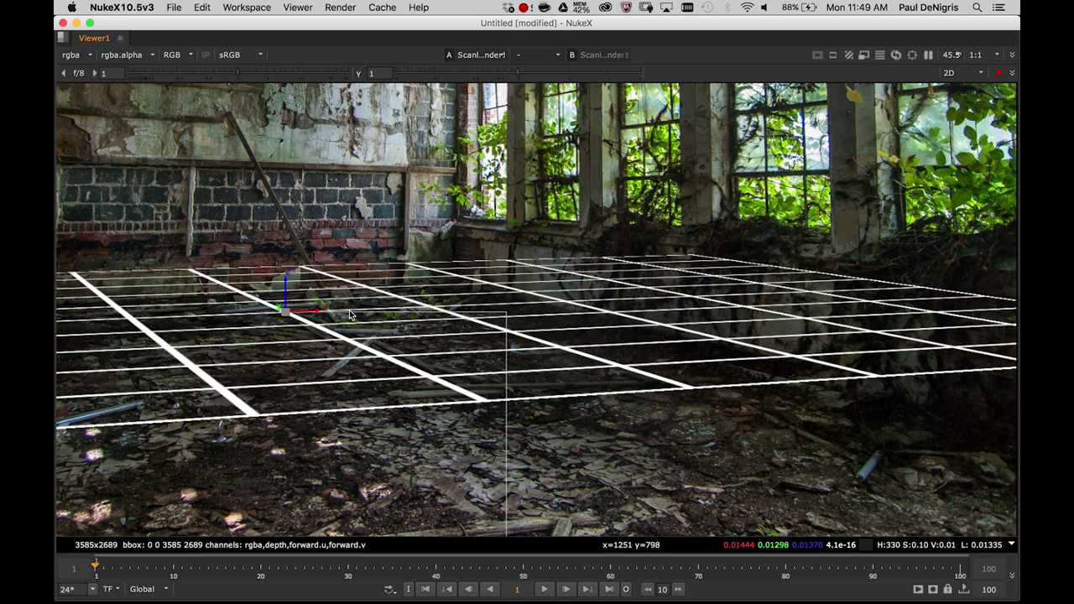
middle_click_drag(387, 314, 491, 282)
scroll(528, 260, "up", 3)
middle_click_drag(555, 269, 478, 263)
left_click_drag(232, 283, 239, 311)
left_click_drag(195, 281, 269, 328)
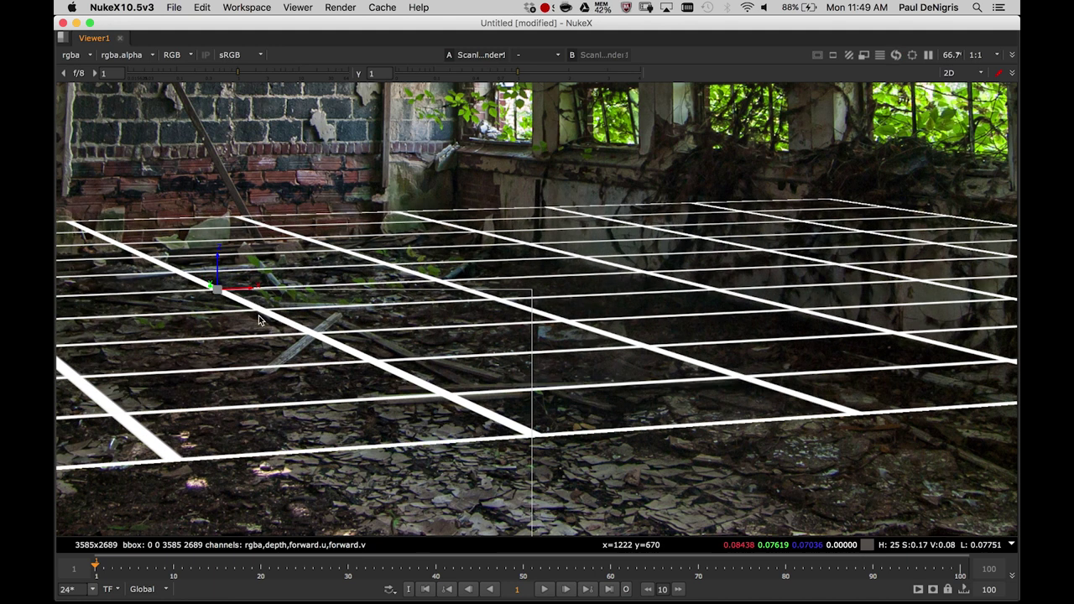
left_click_drag(213, 288, 287, 315)
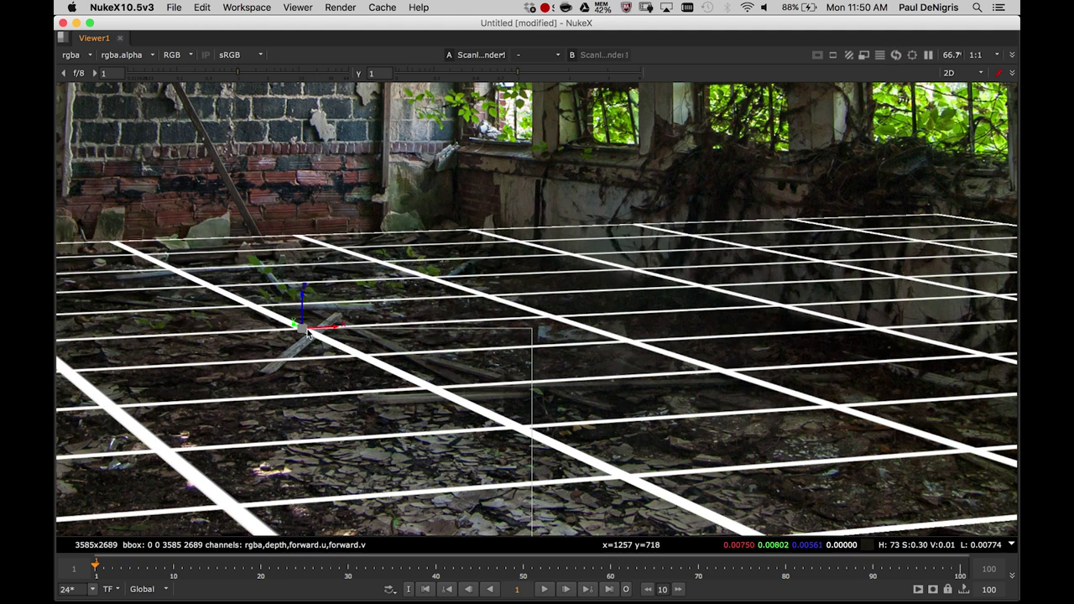
Pull the card slightly further forward along its Y axis to bring its far edge to the base of the back wall
middle_click_drag(296, 326, 595, 325)
scroll(591, 324, "down", 2)
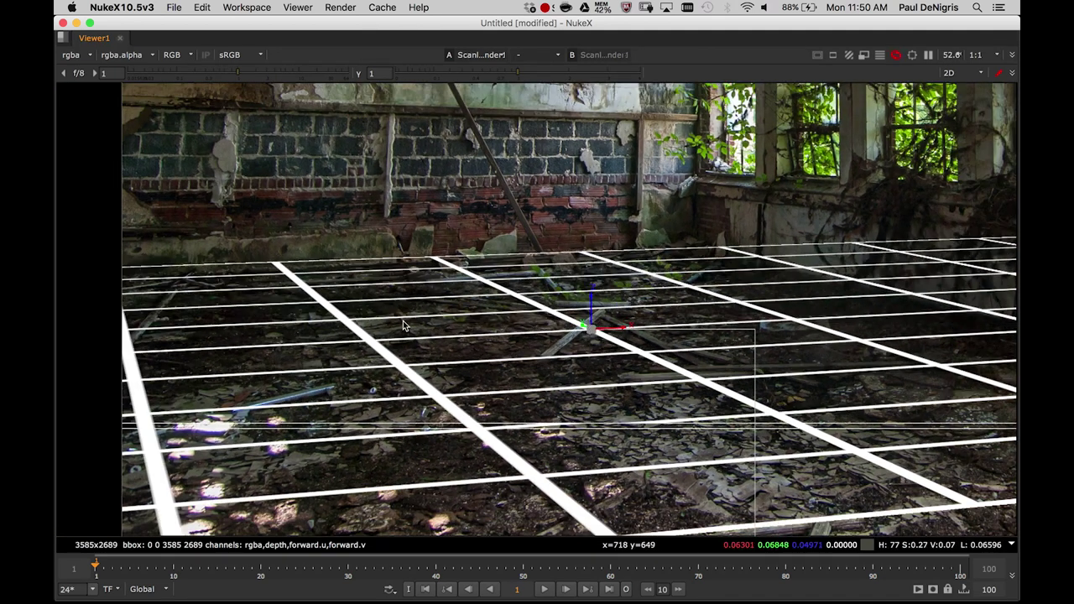
middle_click_drag(694, 308, 619, 328)
middle_click_drag(860, 372, 681, 355)
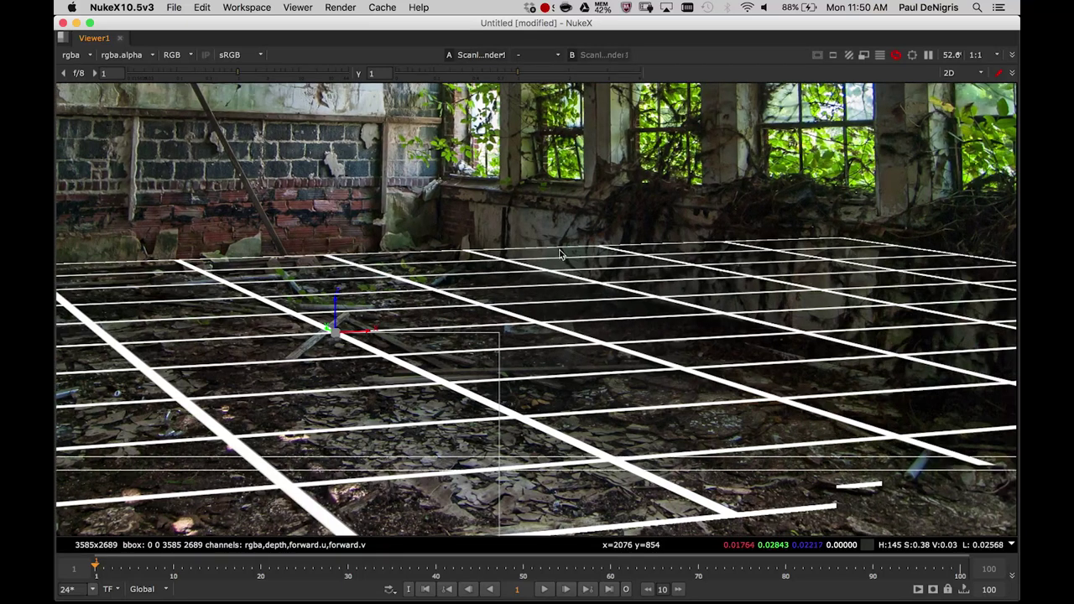
left_click_drag(324, 335, 335, 341)
middle_click_drag(333, 347, 529, 349)
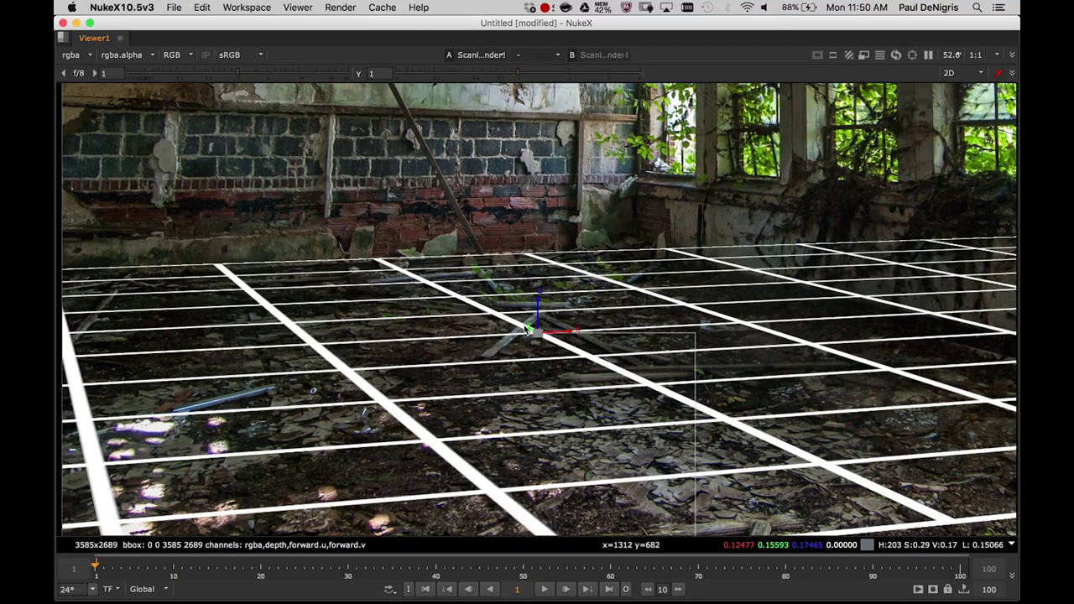
left_click_drag(526, 331, 541, 347)
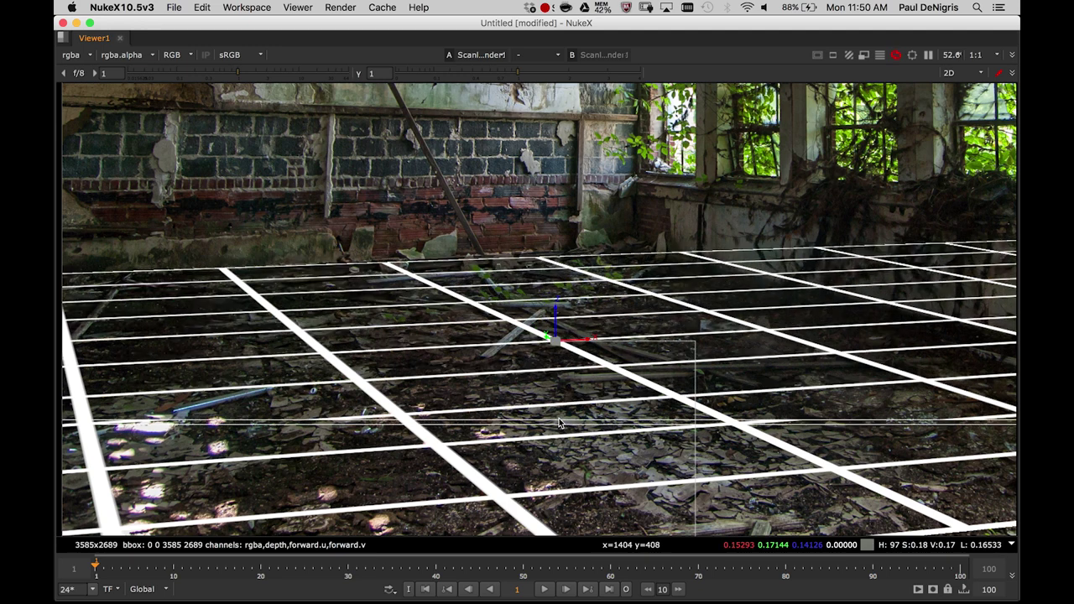
scroll(585, 382, "up", 4)
scroll(465, 321, "right", 6)
scroll(449, 294, "down", 3)
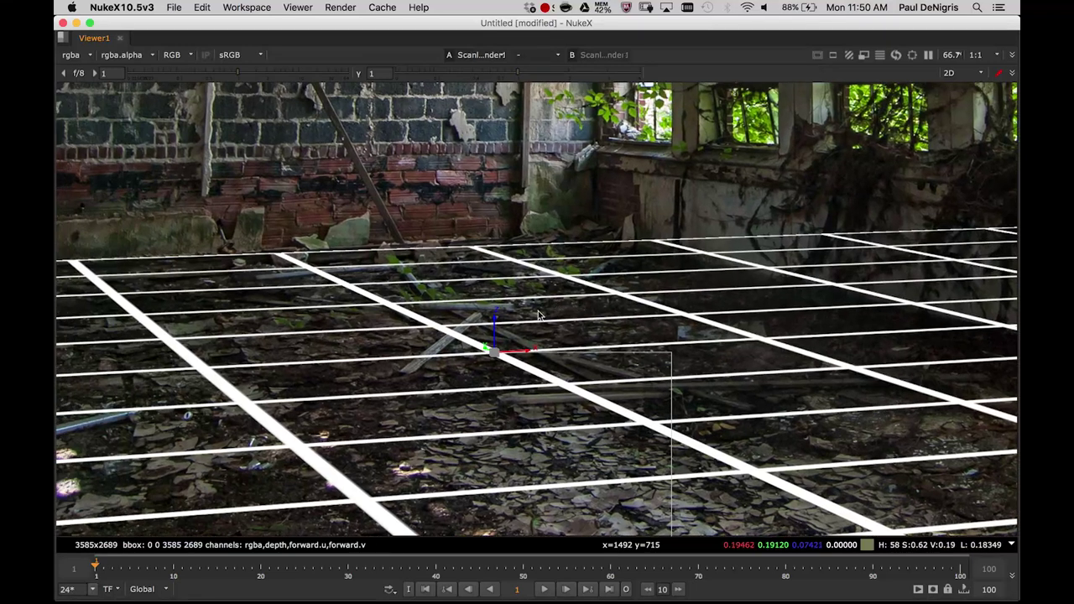
Inspect the grid card in the 3D view, zoom in on it, and return to the 2D render
key("Tab")
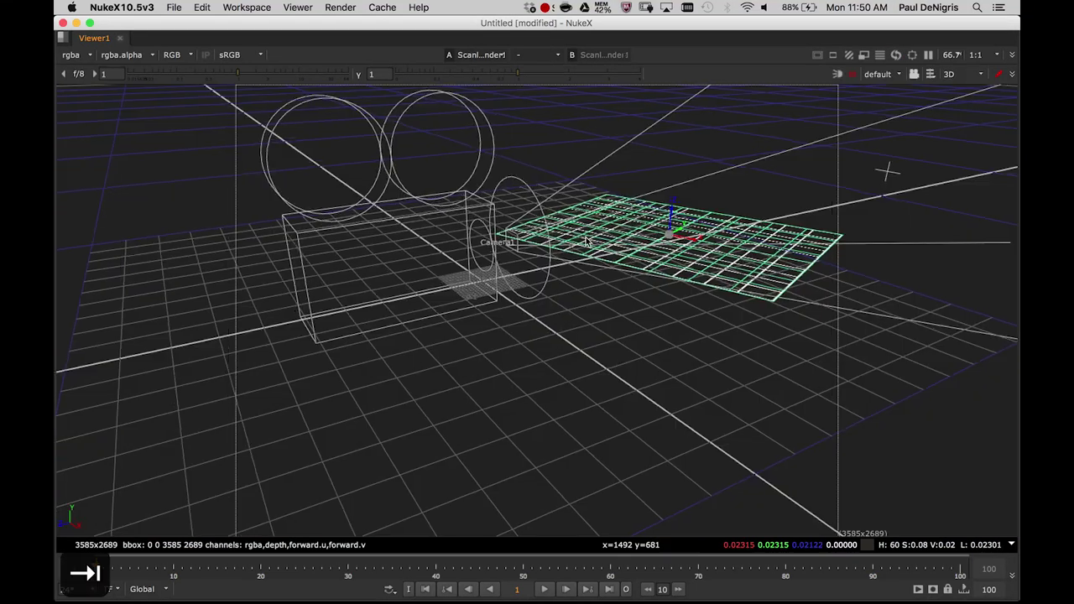
left_click_drag(571, 240, 243, 402, "alt")
scroll(571, 281, "up", 6)
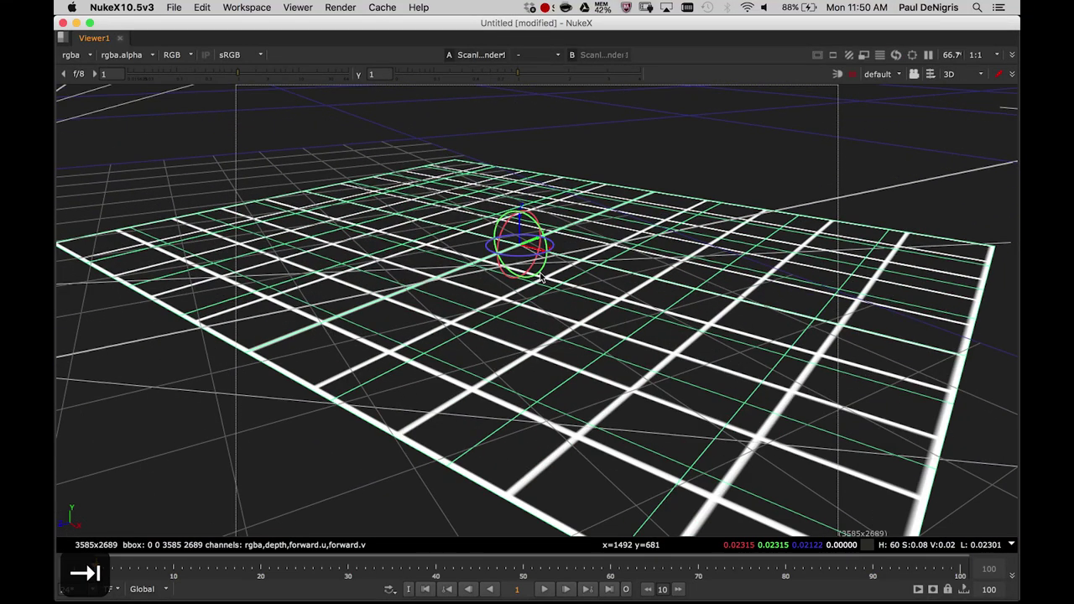
key("Tab")
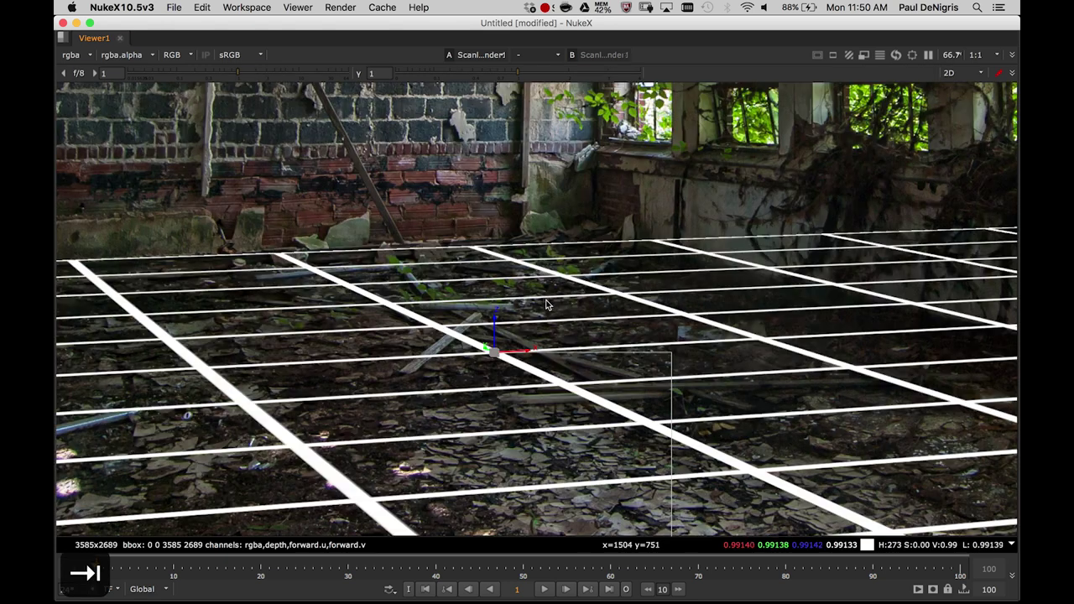
Restore the full workspace layout and set the card's Y rotation to 26
key("space")
middle_click_drag(404, 205, 348, 287)
scroll(349, 288, "down", 4)
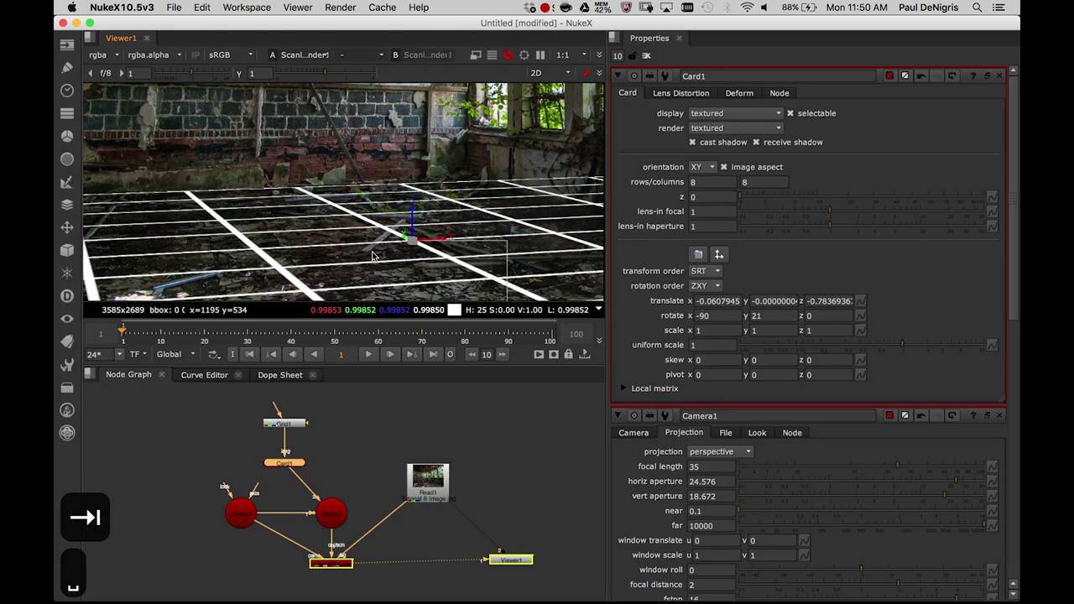
left_click(786, 315)
key("Left")
key("Down")
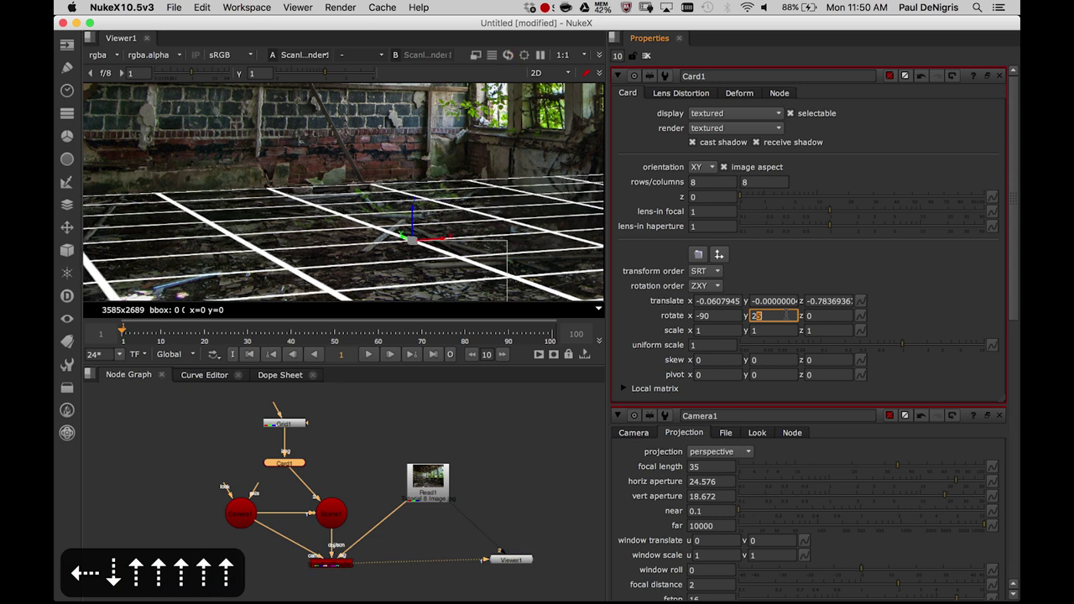
key("Up")
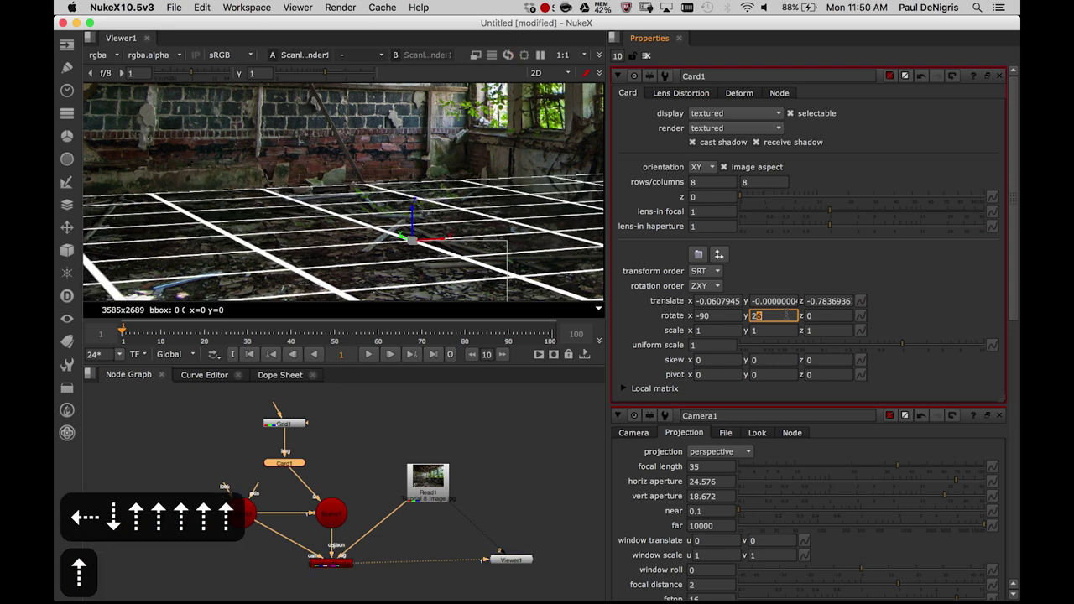
key("Up")
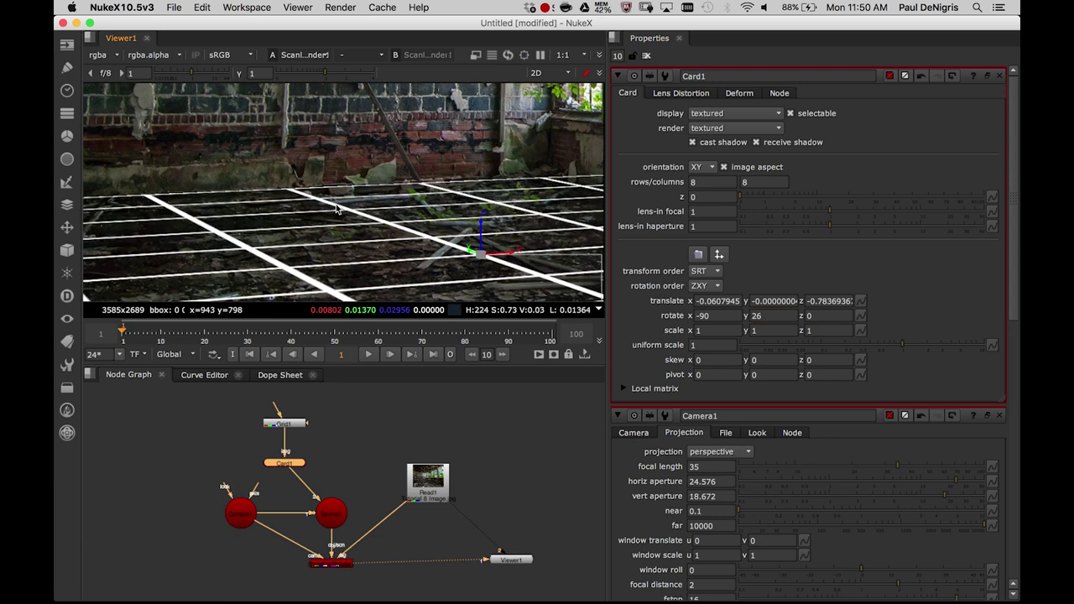
Compare the grid render with the original photo along the base of the brick back wall
key("2")
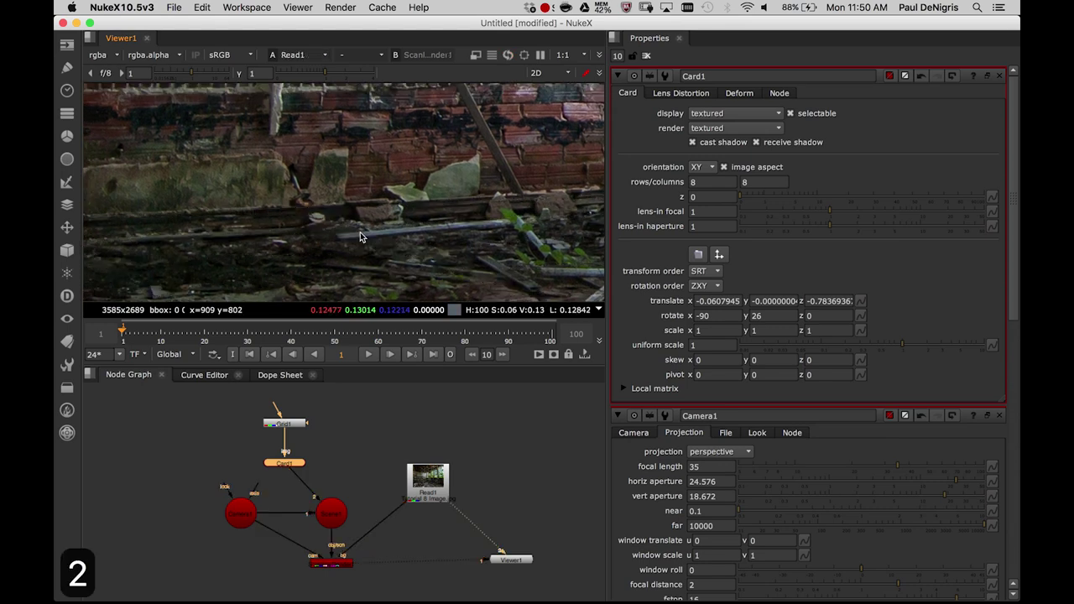
key("1")
key("1")
key("2")
key("1")
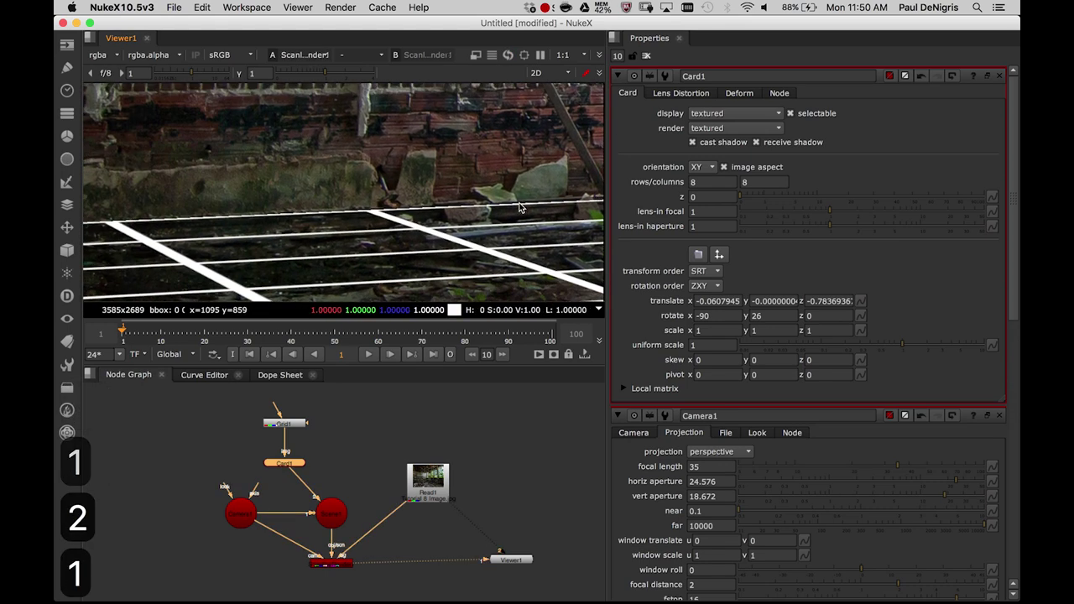
mouse_move(363, 225)
middle_mouse_down()
mouse_move(535, 218)
mouse_move(318, 243)
middle_mouse_up()
middle_click_drag(529, 239, 343, 247)
middle_click_drag(470, 236, 351, 230)
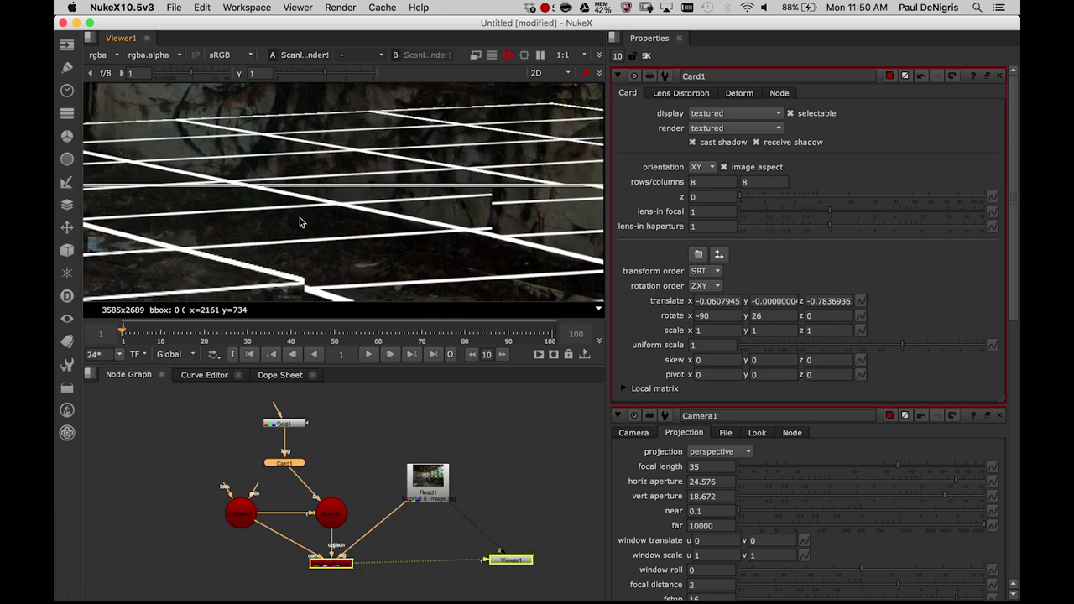
Maximize the viewer and compare the grid's receding lines with the original photo along the vine-covered window wall
key("space")
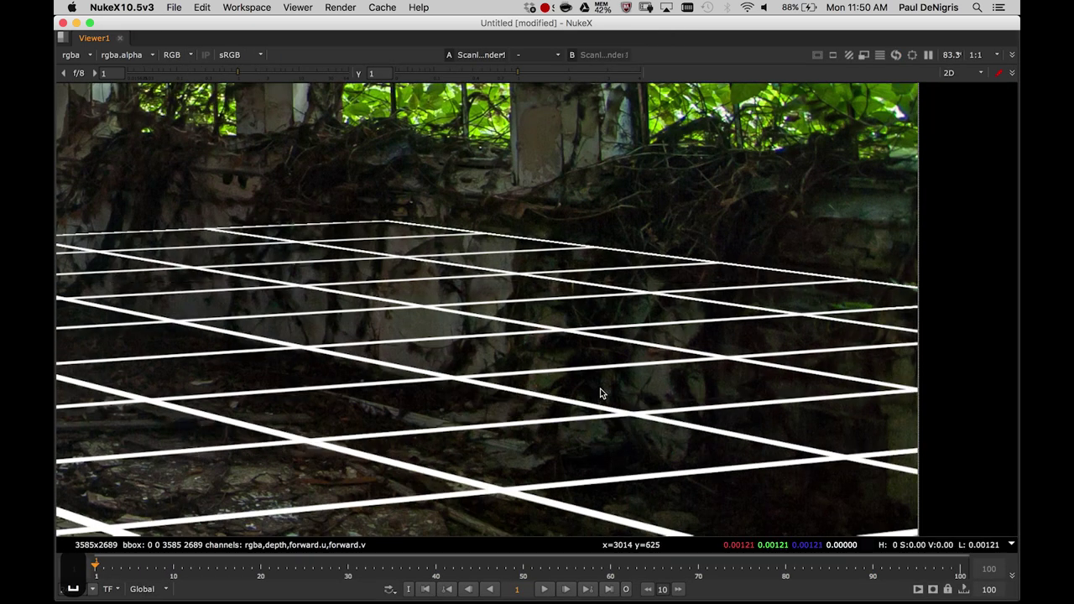
scroll(631, 347, "down", 2)
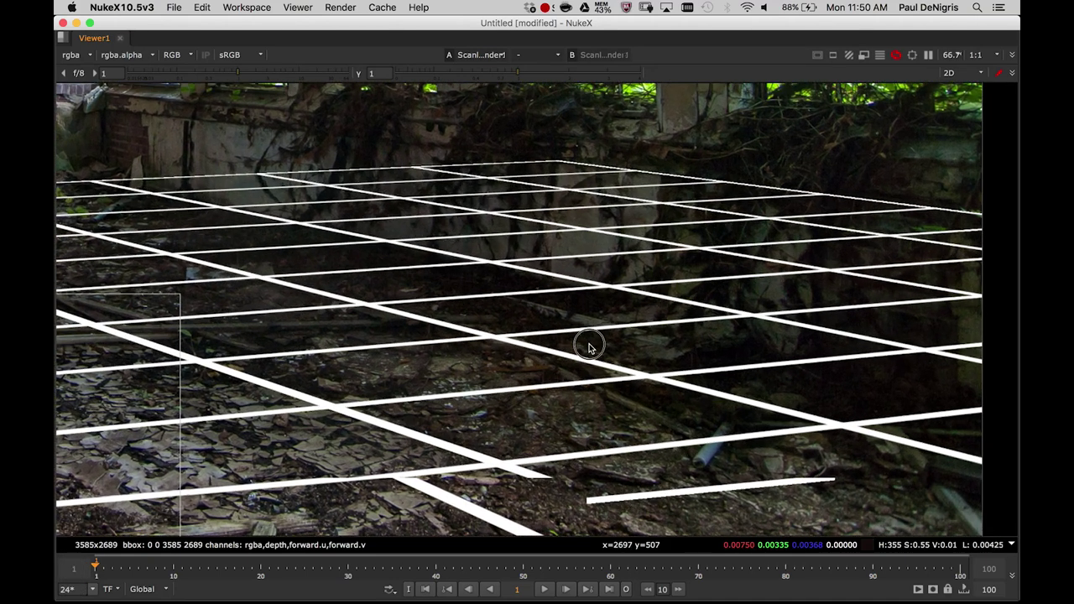
key("2")
key("1")
key("2")
key("2")
key("1")
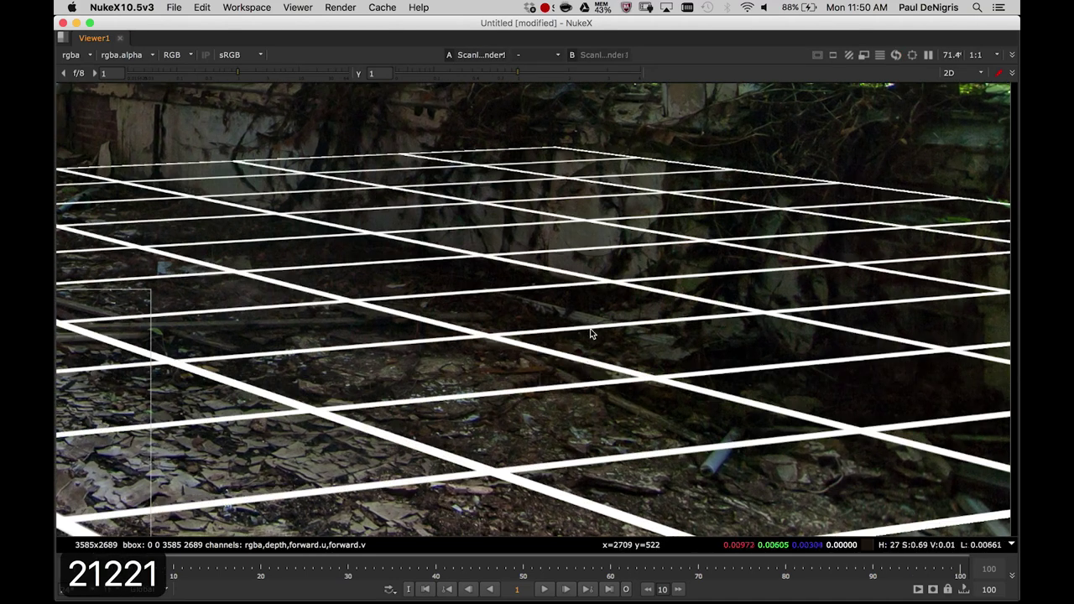
scroll(592, 327, "up", 5)
key("1")
key("2")
key("1")
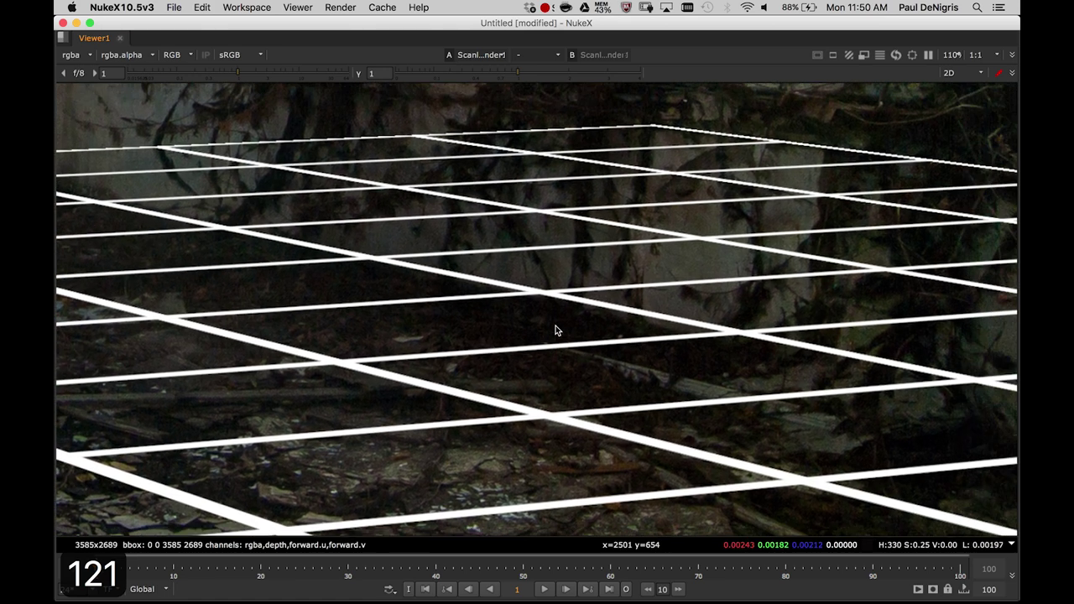
Examine the dark floor edge beneath the window wall closely, alternating between the grid render and the original photo
scroll(554, 328, "down", 5)
scroll(537, 323, "up", 4)
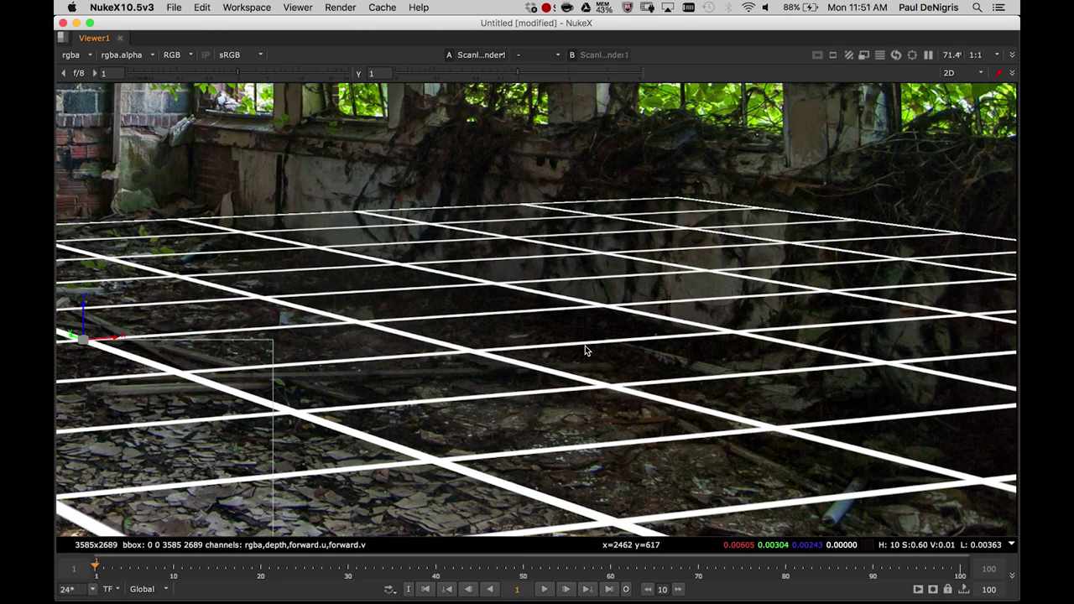
scroll(487, 335, "down", 3)
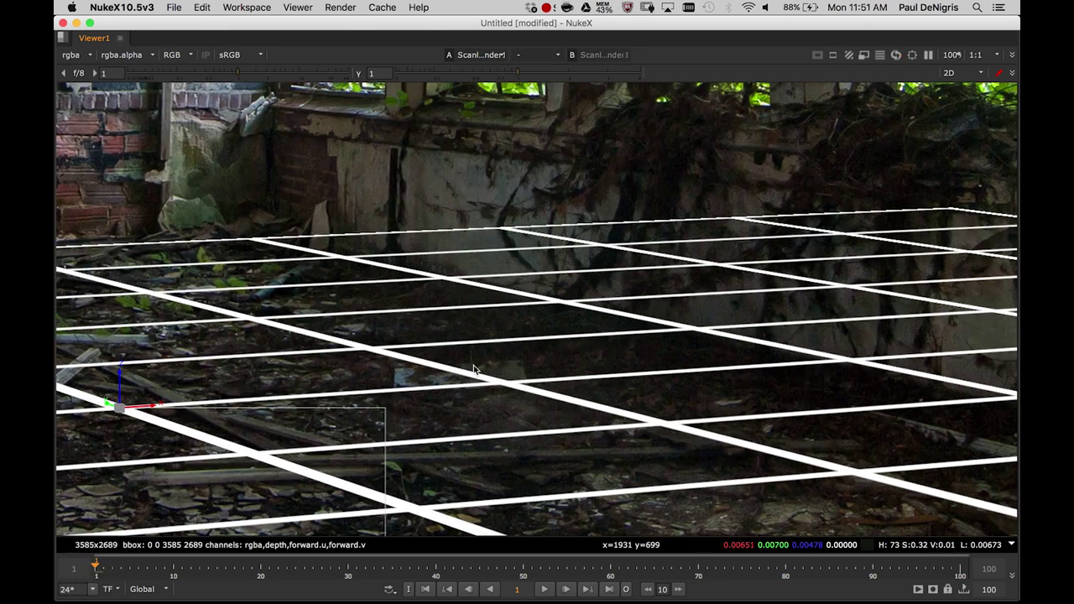
middle_click_drag(585, 379, 350, 340)
key("2")
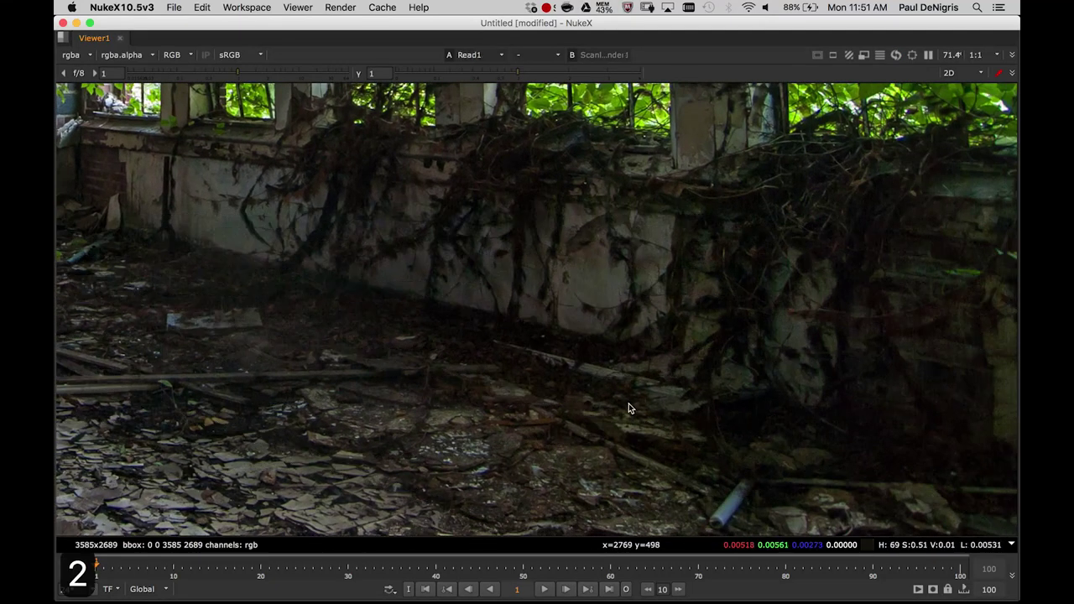
key("1")
scroll(659, 390, "up", 5)
scroll(671, 329, "up", 1)
key("1")
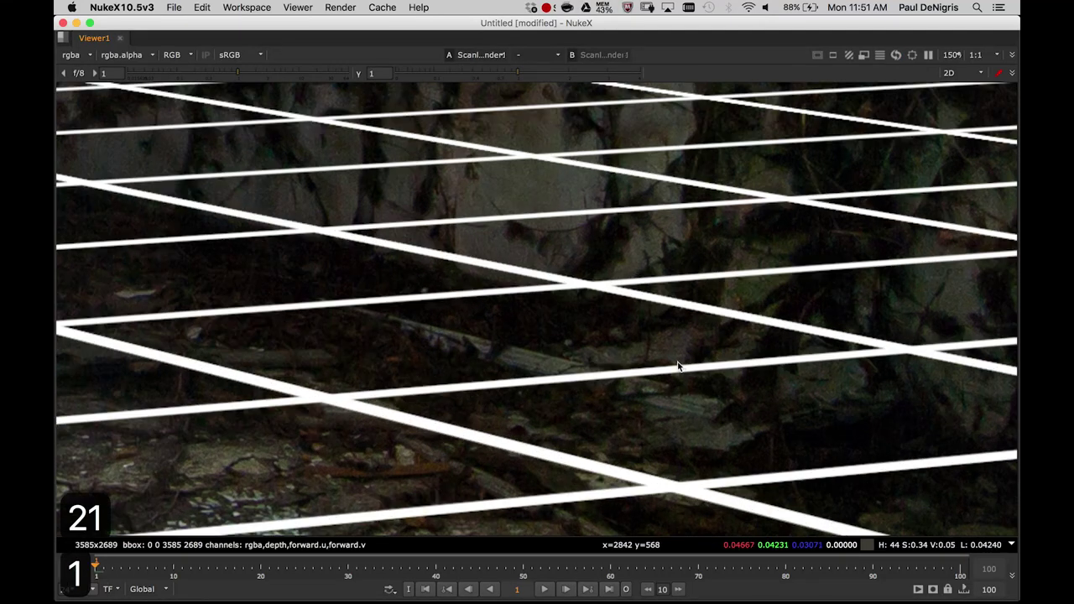
key("2")
key("1")
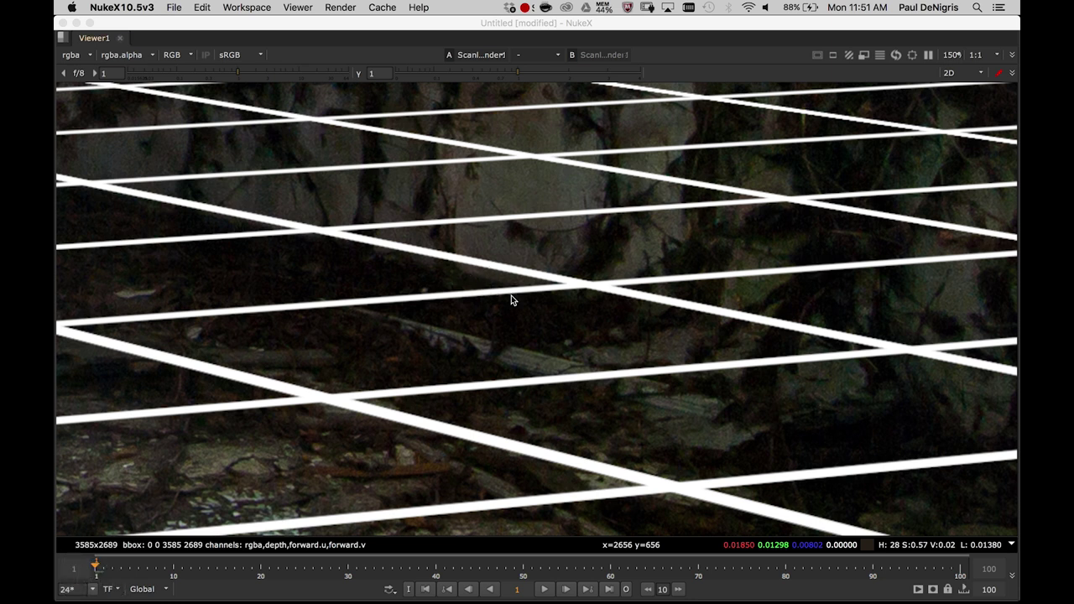
Follow the card's far edge to the room's corner and along the back wall, checking it against the original photo
middle_click_drag(423, 305, 690, 403)
middle_click_drag(359, 328, 720, 406)
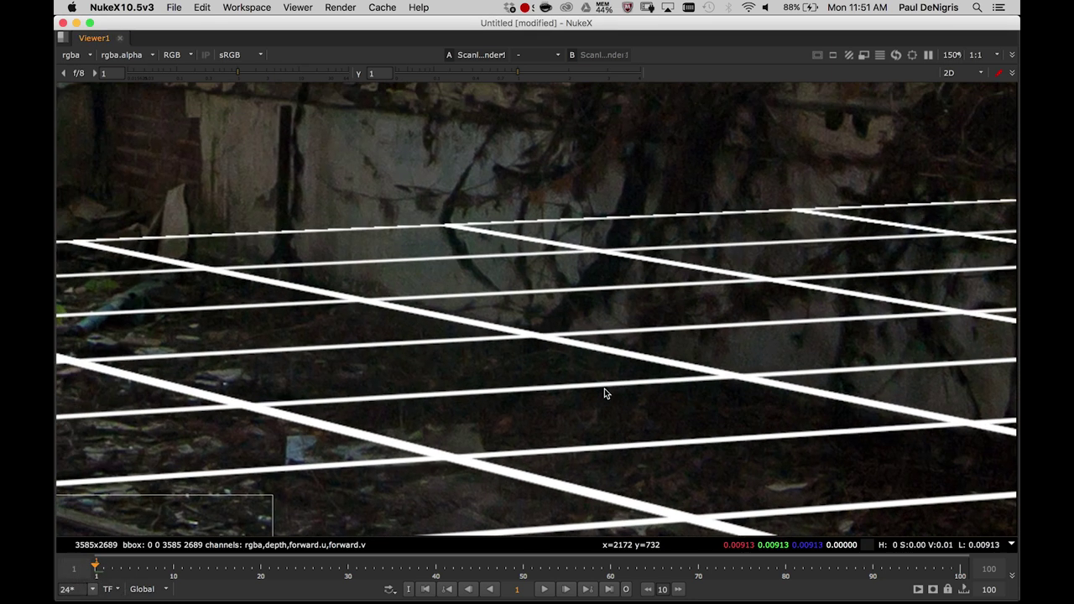
middle_click_drag(356, 371, 609, 408)
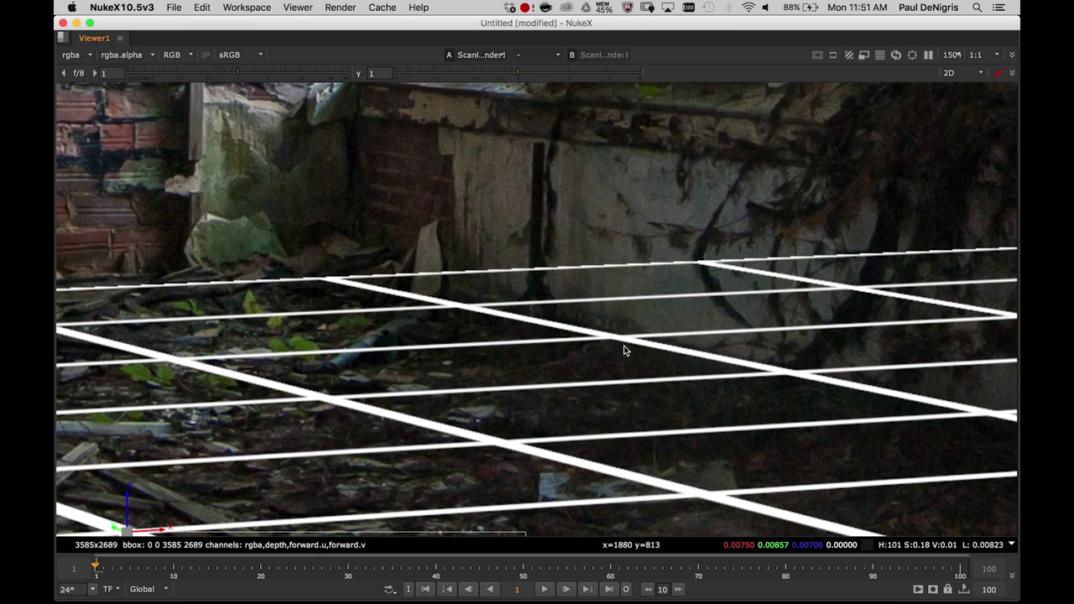
key("2")
key("1")
key("2")
key("1")
middle_click_drag(683, 357, 831, 356)
middle_click_drag(403, 332, 671, 315)
scroll(428, 329, "down", 6)
middle_click_drag(435, 335, 740, 354)
Check the grid against the original photo at the brick wall's far end, and restore the full workspace layout
key("2")
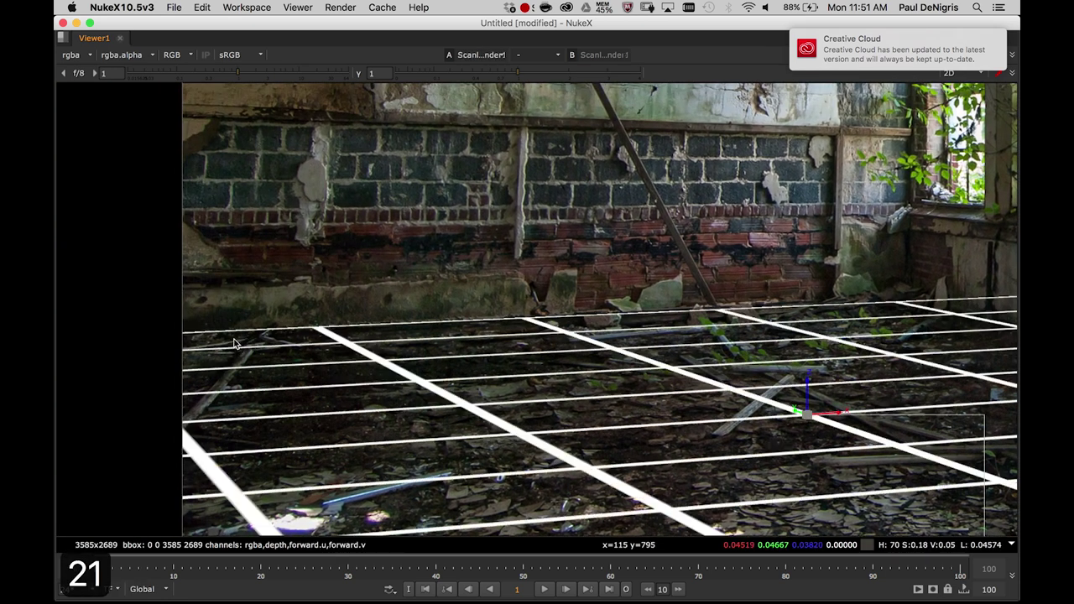
key("2")
key("1")
middle_click_drag(804, 315, 592, 315)
scroll(656, 304, "up", 5)
key("space")
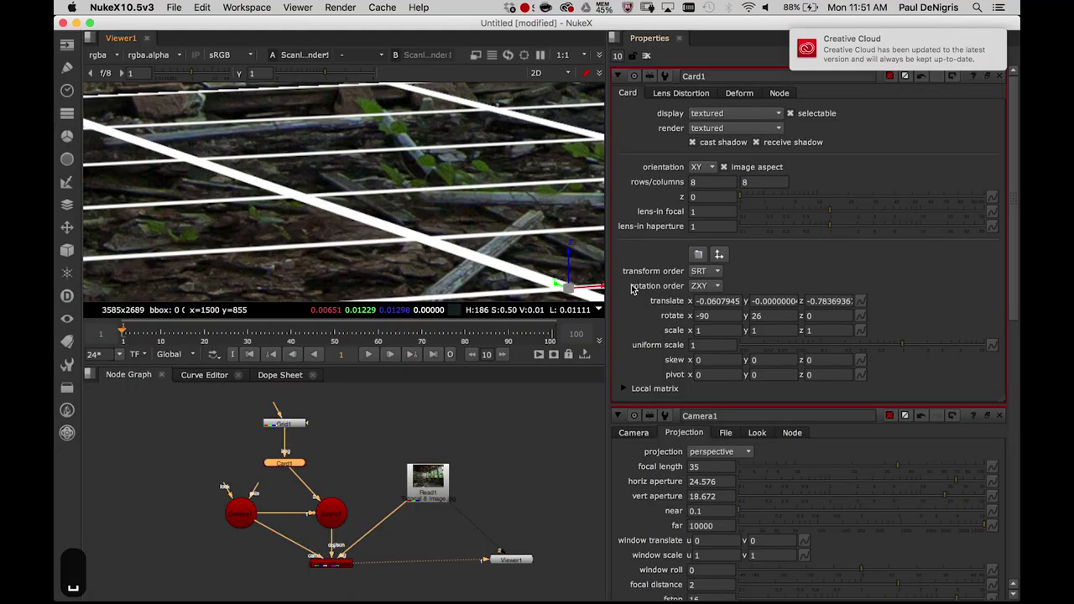
scroll(479, 196, "down", 5)
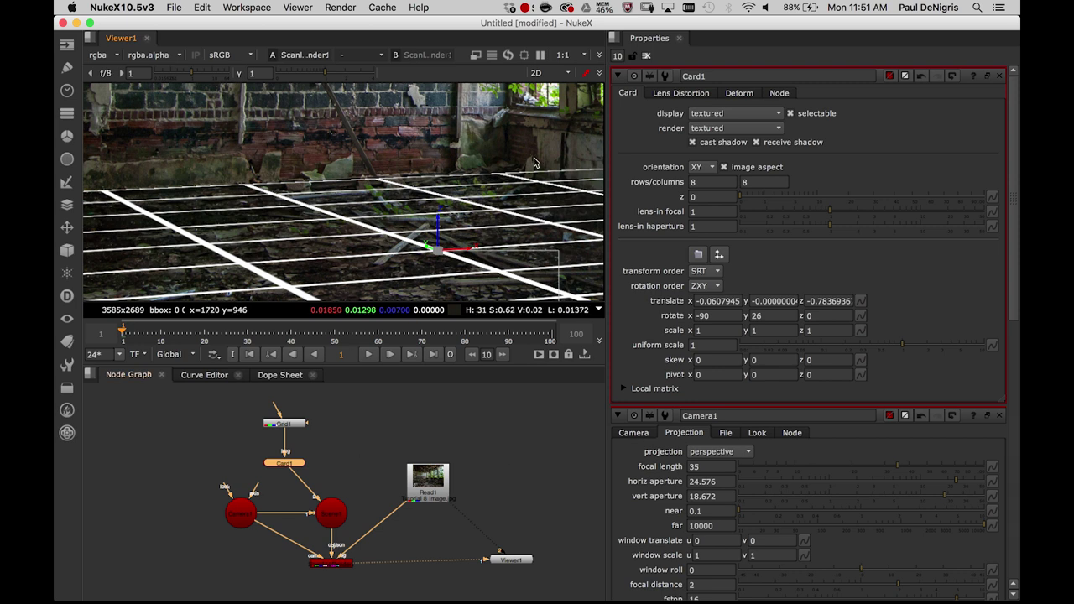
Open Camera1's transform settings and set its Z rotation to -1
double_click(237, 523)
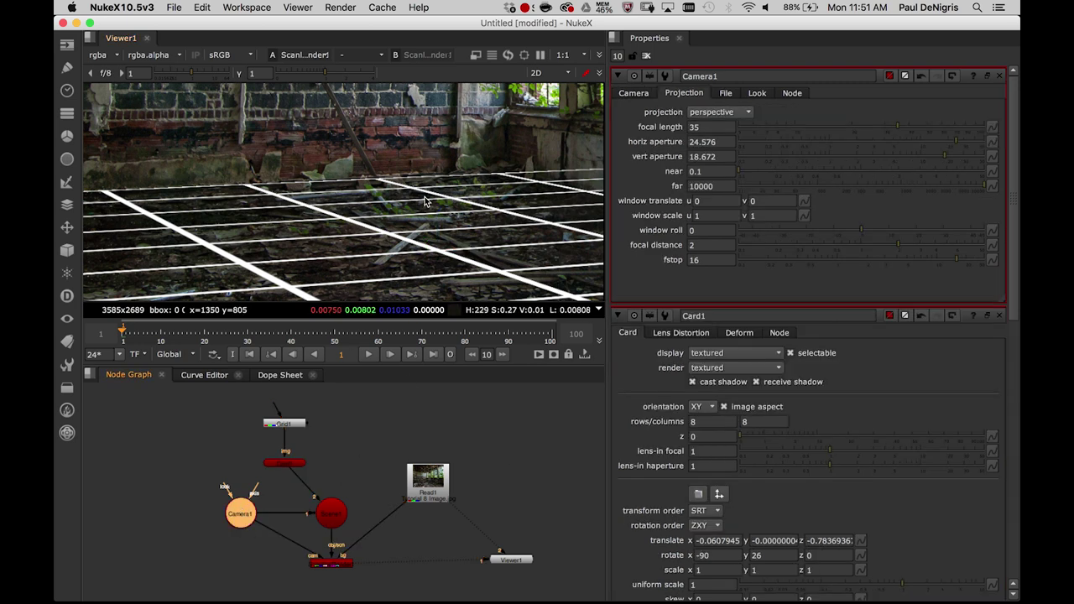
left_click(634, 94)
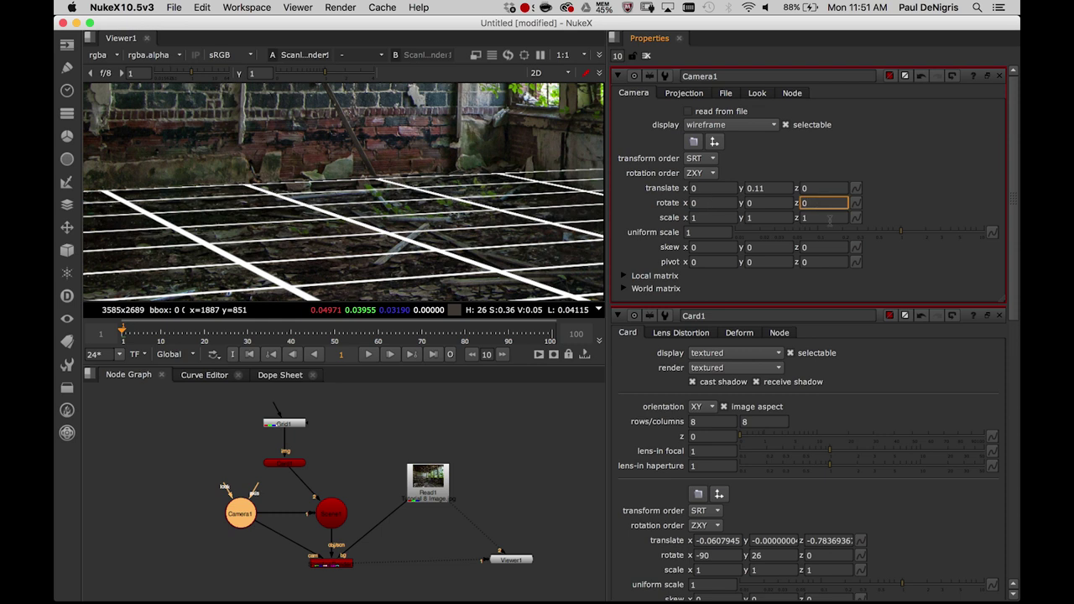
key("Down")
key("Up")
key("Down")
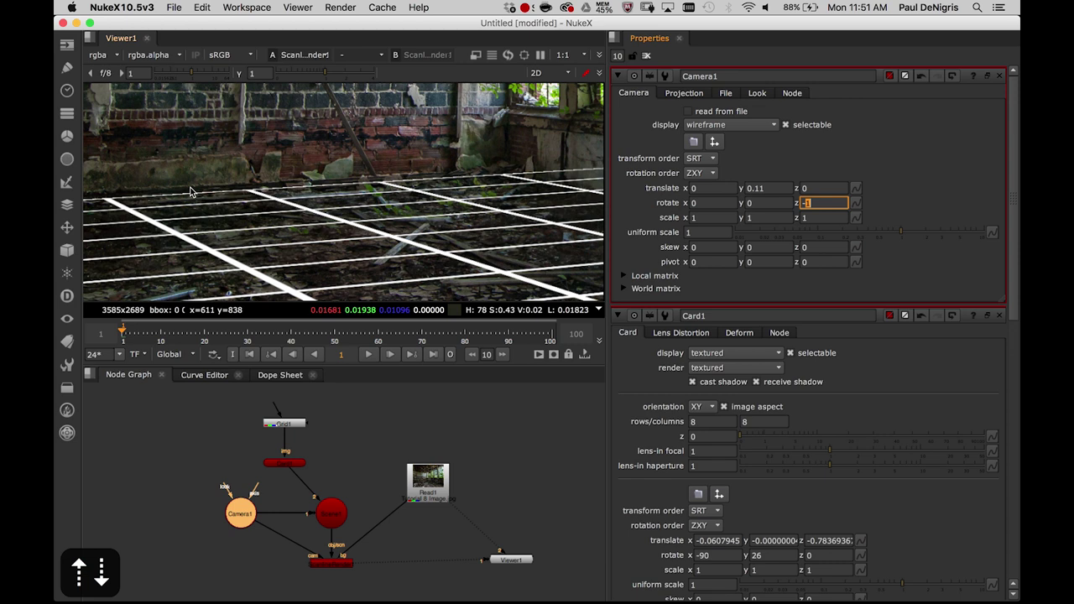
Check the grid along the window wall and try an X rotation of 0.2 on the camera
middle_click_drag(274, 252, 458, 279)
middle_click_drag(458, 209, 249, 205)
scroll(495, 245, "up", 3)
middle_click_drag(495, 245, 428, 246)
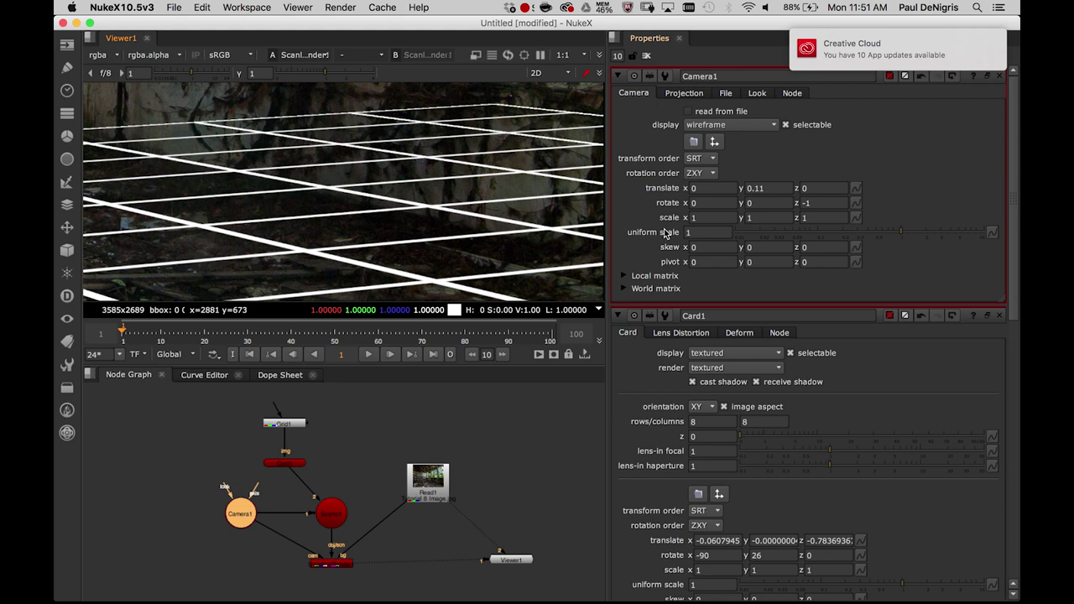
middle_click_drag(575, 241, 361, 228)
left_click_drag(710, 202, 633, 220)
key("Down")
key("Up")
key("Right")
key("Up")
key("Up")
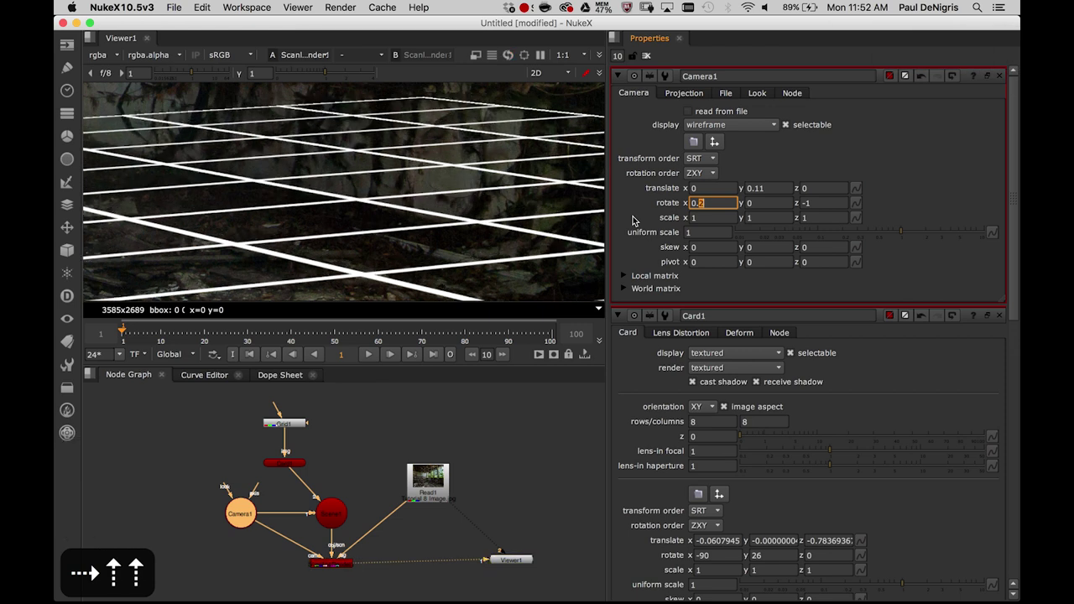
key("Down")
key("Up")
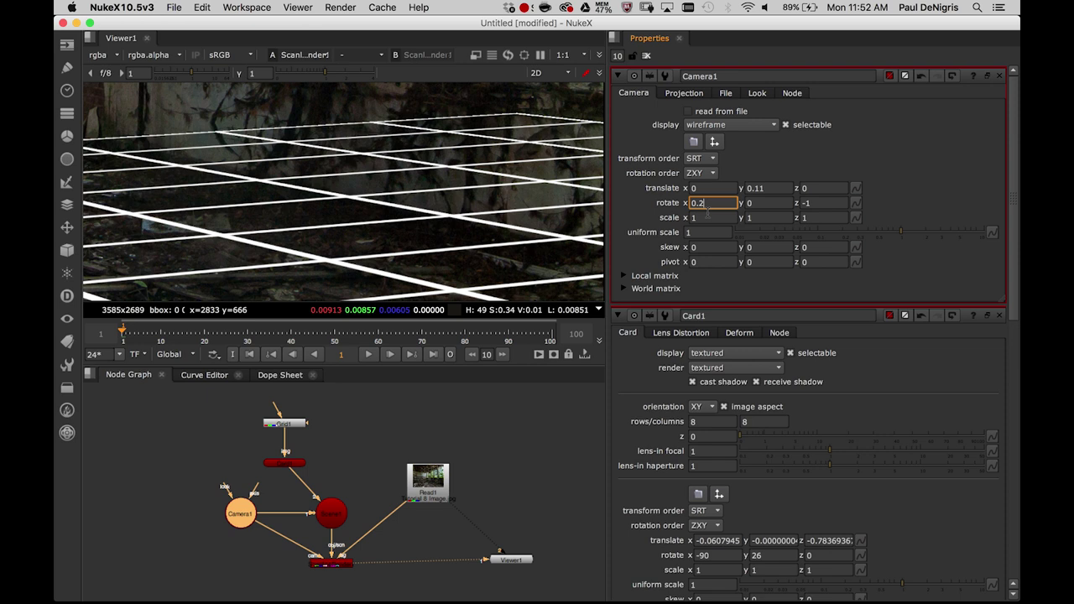
Try camera X rotations up to 0.4 and back down to 0.1 while watching the grid's fit
key("Left")
key("Up")
key("Down")
key("Up")
key("Up")
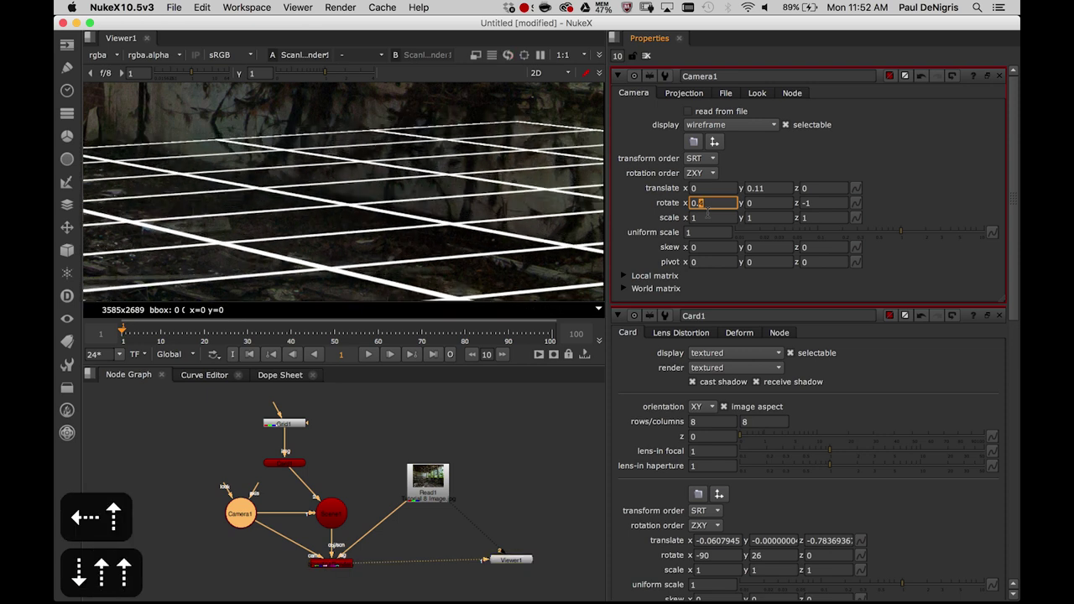
key("Up")
key("Down")
key("Down")
scroll(707, 213, "down", 2)
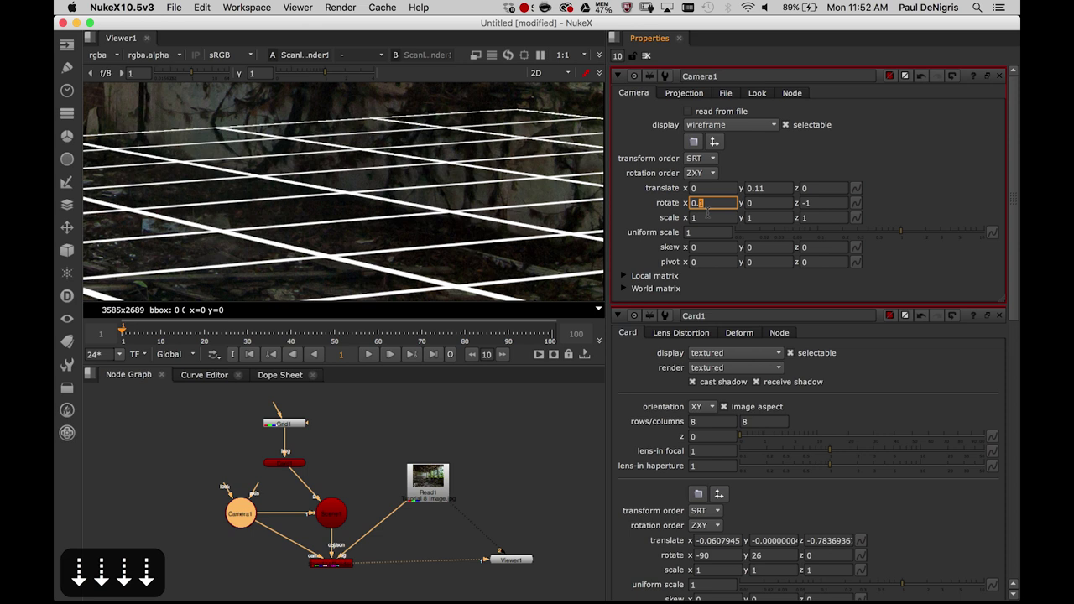
Compare the grid render with the original photo and set the camera's X rotation to 0.3
key("2")
key("1")
key("2")
key("1")
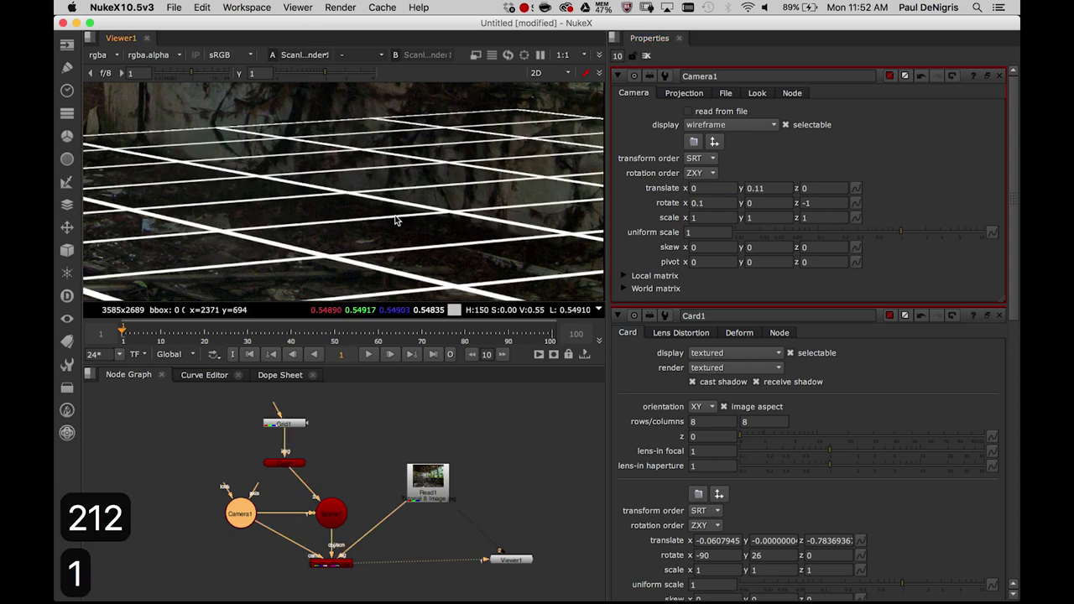
key("shift+Tab")
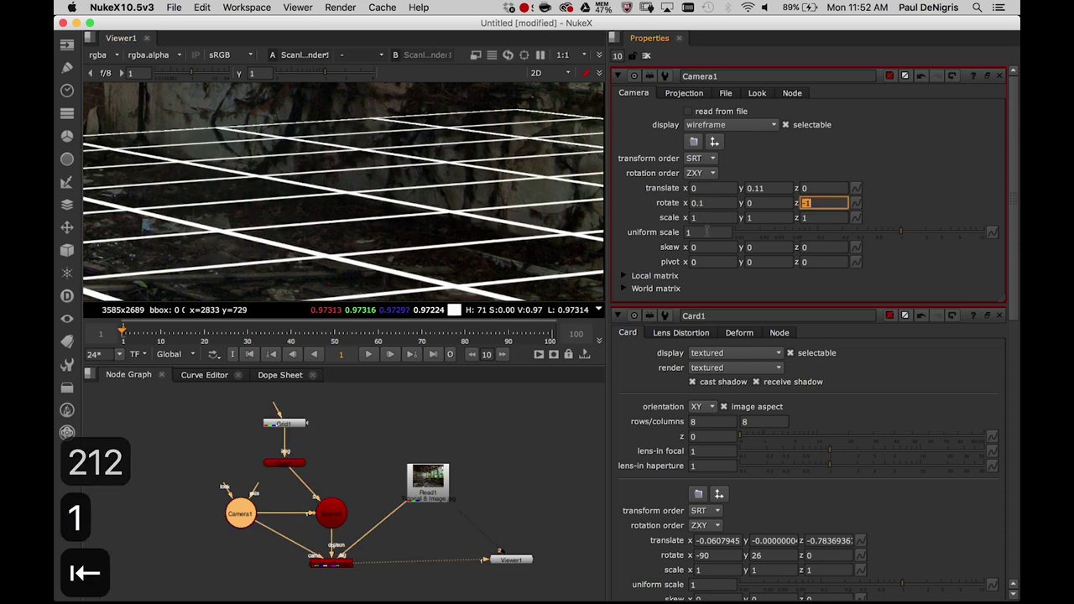
key("shift+Tab")
key("shift+Tab")
key("Right")
key("Left")
key("Up")
key("Up")
key("Up")
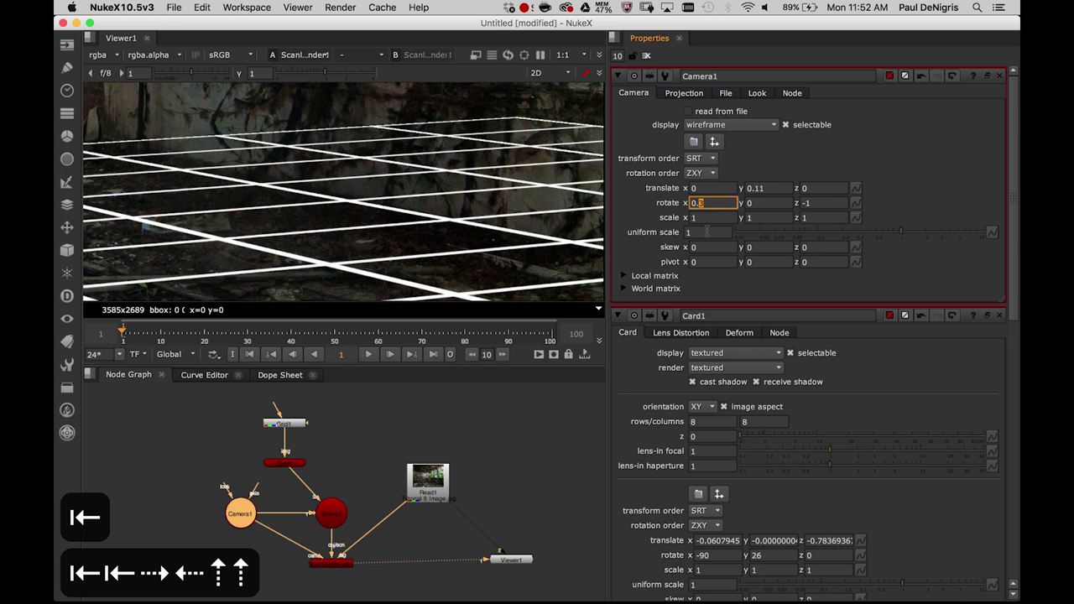
Try camera X rotations from 0.5 down to -0.7 while checking the grid's fit to the floor
key("Up")
key("Up")
key("Up")
key("Up")
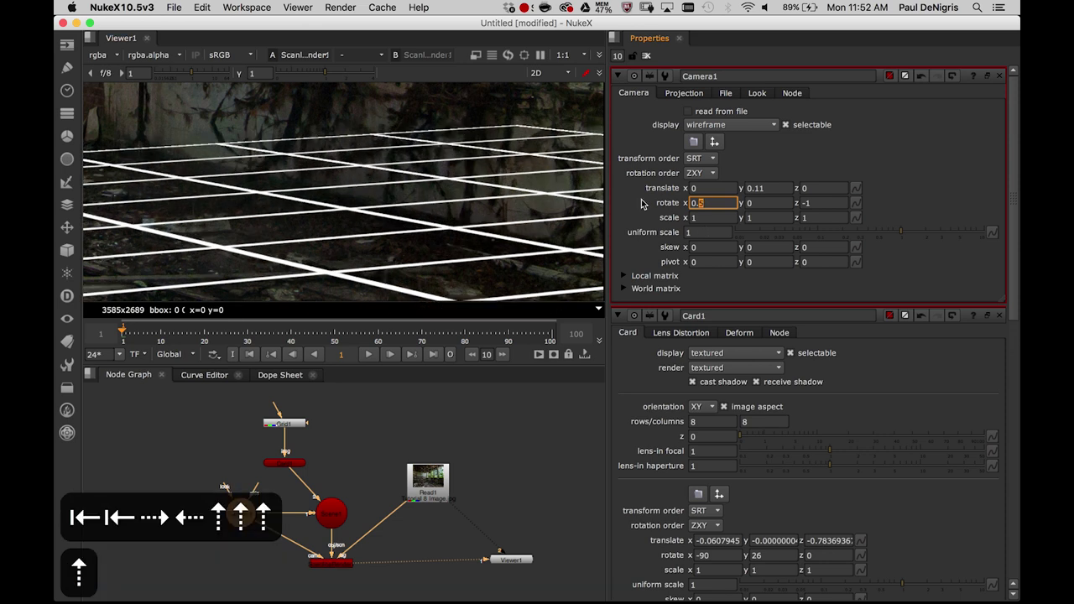
key("Down")
key("Down")
key("Down")
key("Down")
key("Down")
key("Down")
key("Down")
key("Down")
key("Down")
key("Down")
key("Down")
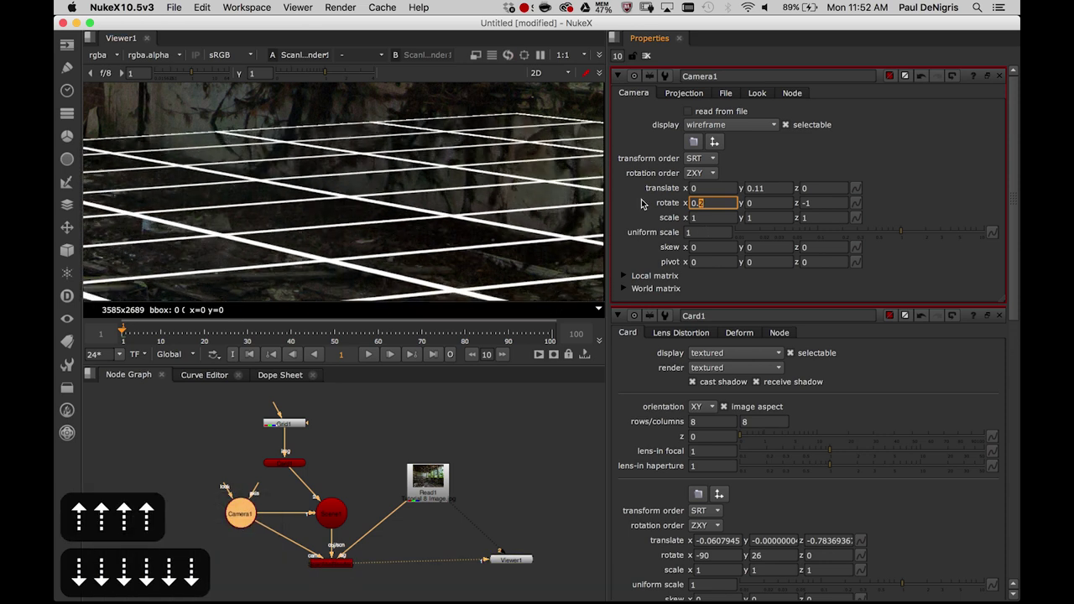
key("Down")
key("Down")
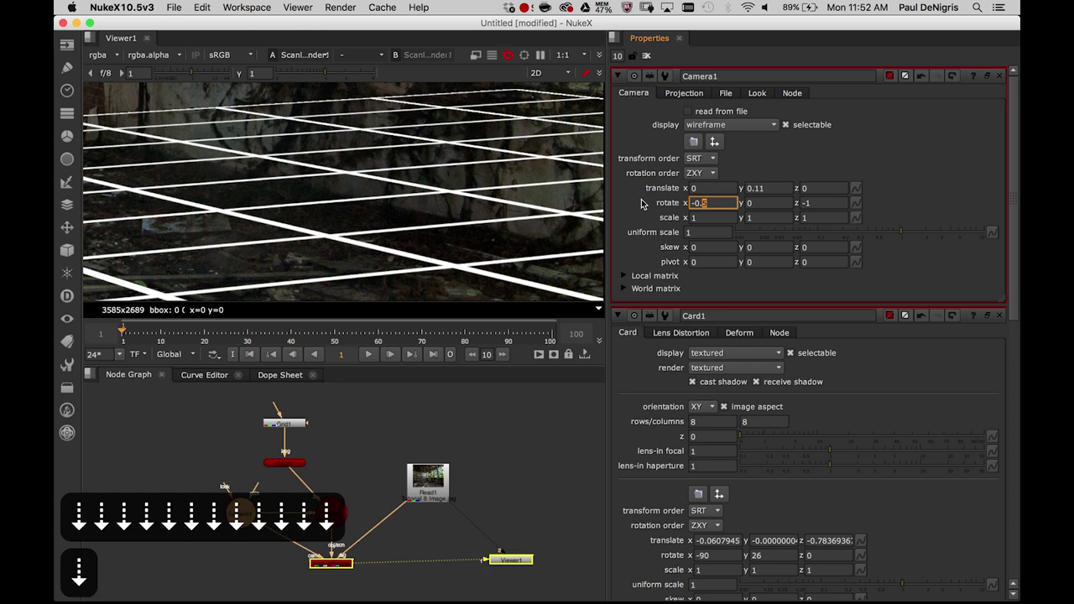
key("Down")
key("Down")
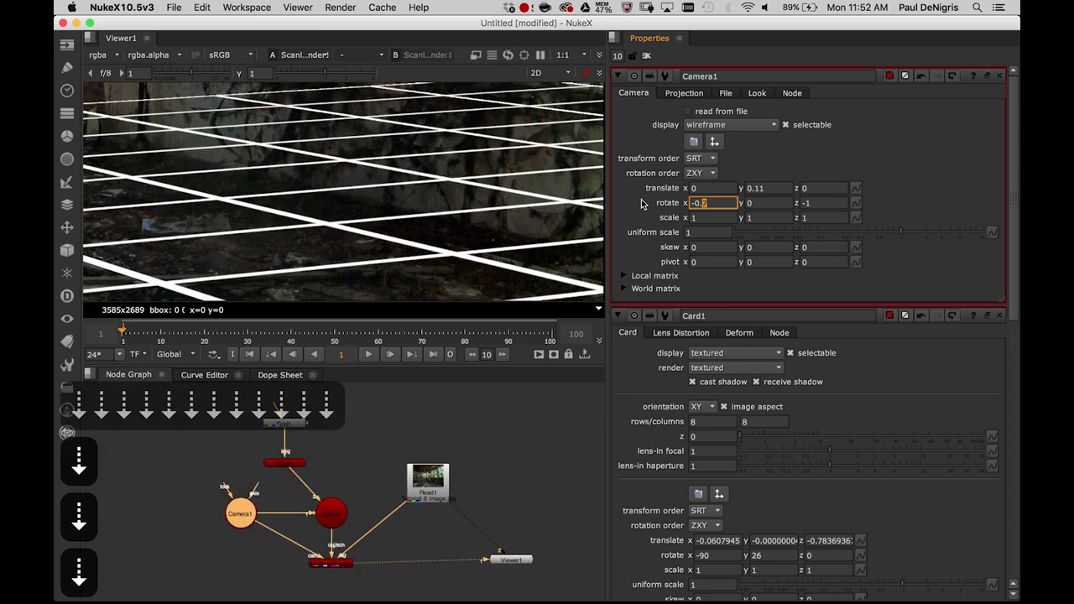
Check the camera's tilt in the 3D view and set its X rotation to -1
key("Tab")
scroll(448, 203, "down", 10)
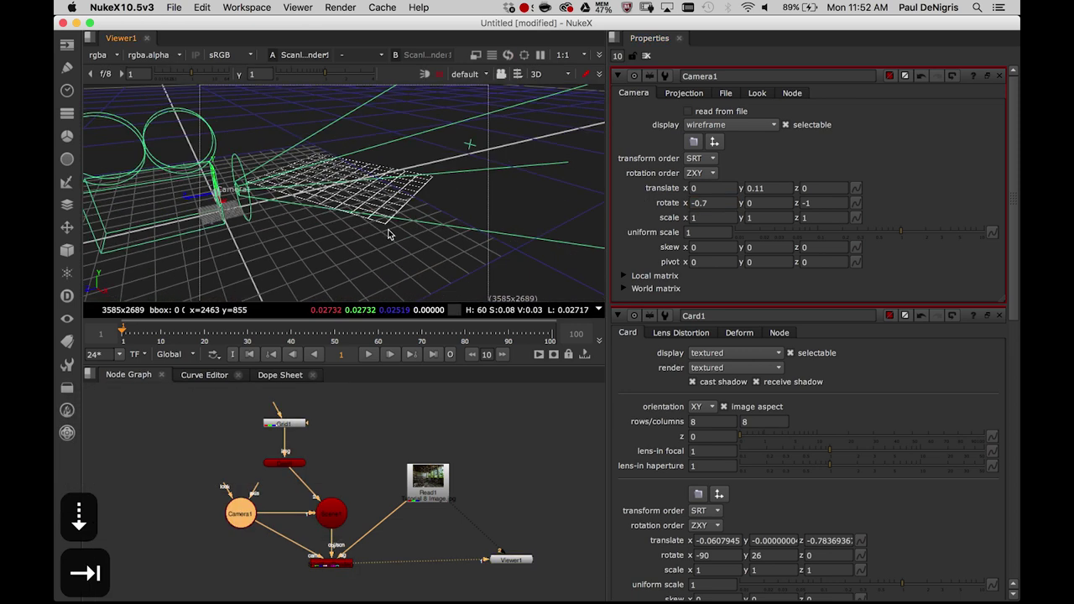
key("Left")
key("Down")
key("Down")
key("Down")
key("Up")
key("Up")
key("Down")
key("Down")
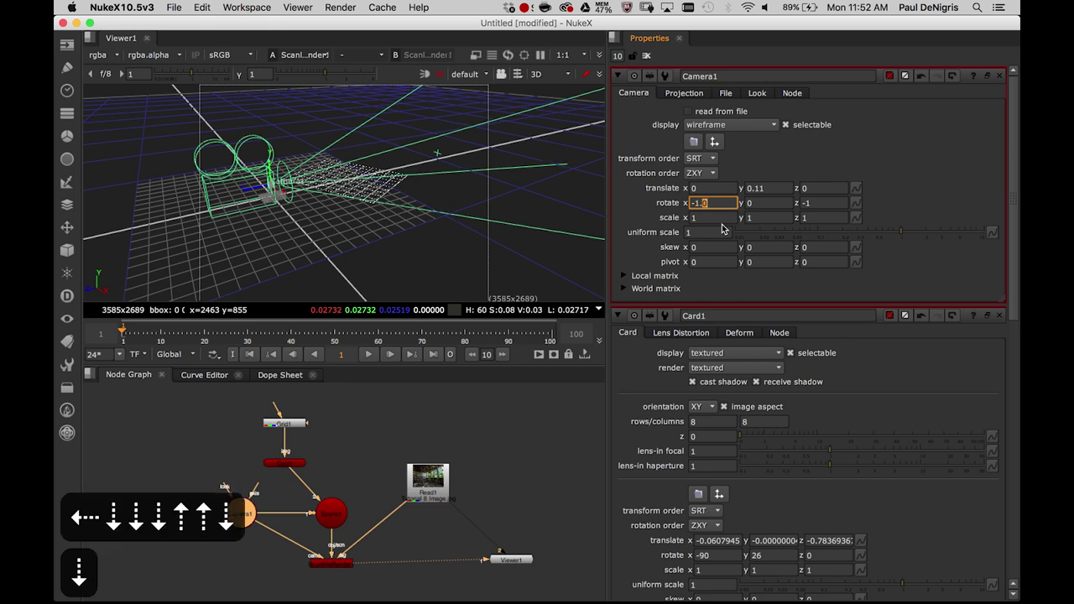
key("Tab")
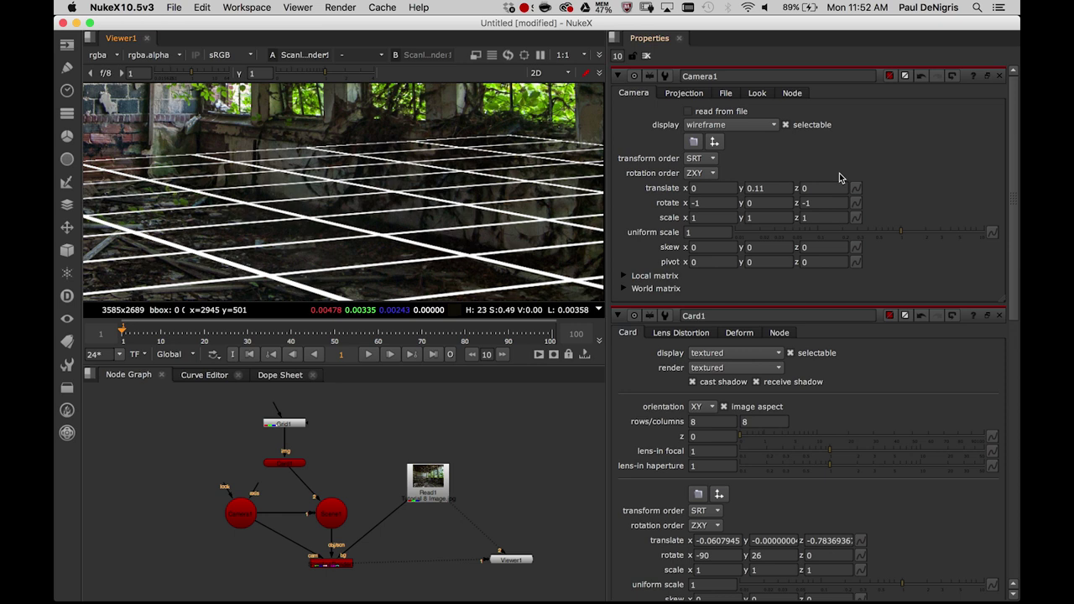
Set the camera's Y translation to 0.13
key("Left")
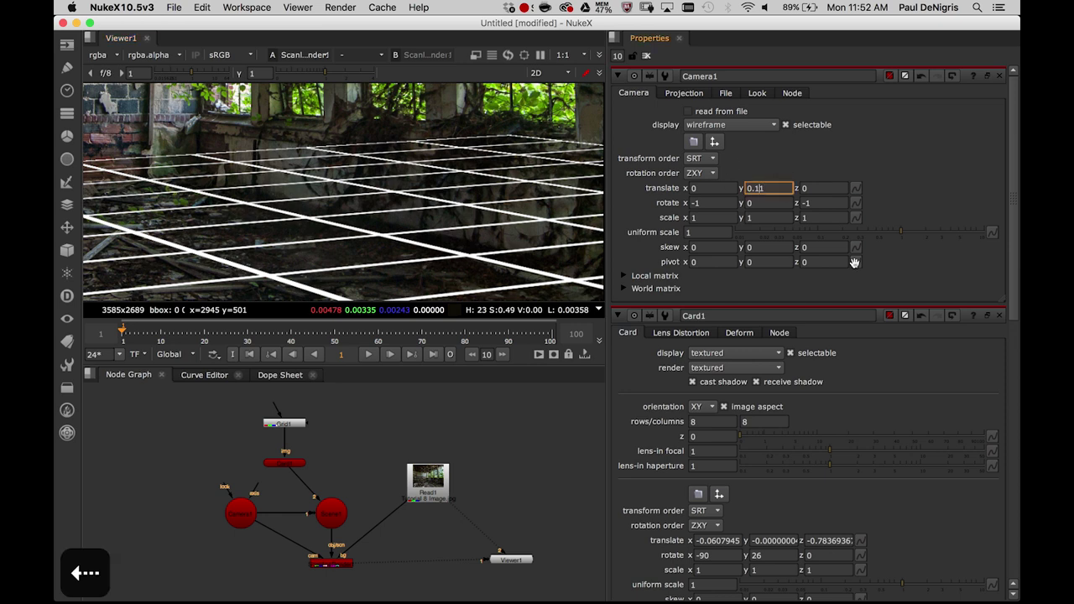
key("Up")
key("Up")
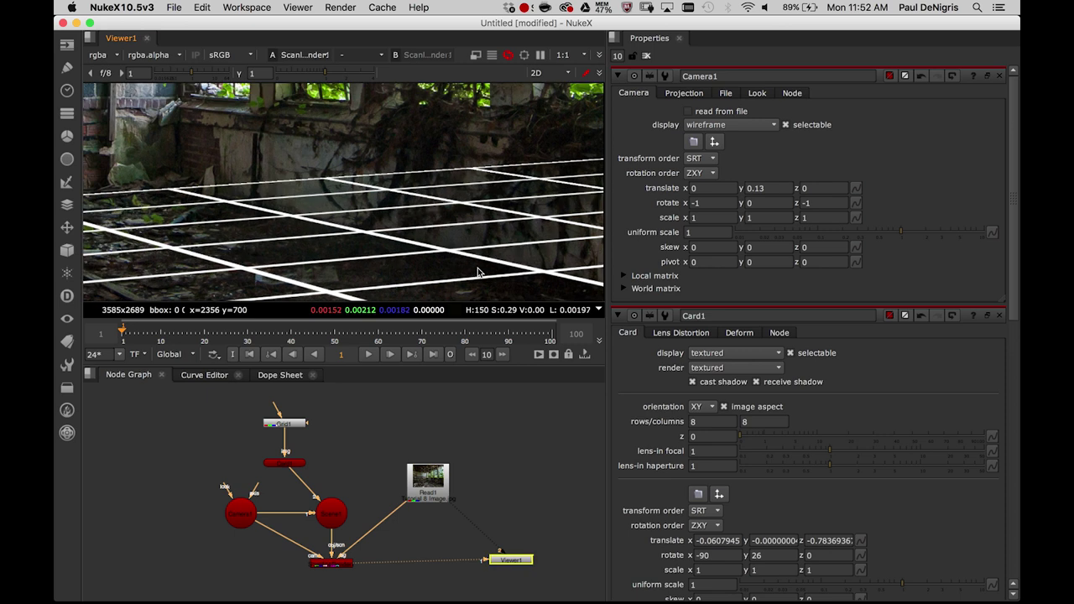
Compare the grid render with the original photo along the base of the brick back wall
middle_click_drag(364, 266, 487, 249)
scroll(487, 249, "down", 3)
middle_click_drag(355, 247, 389, 241)
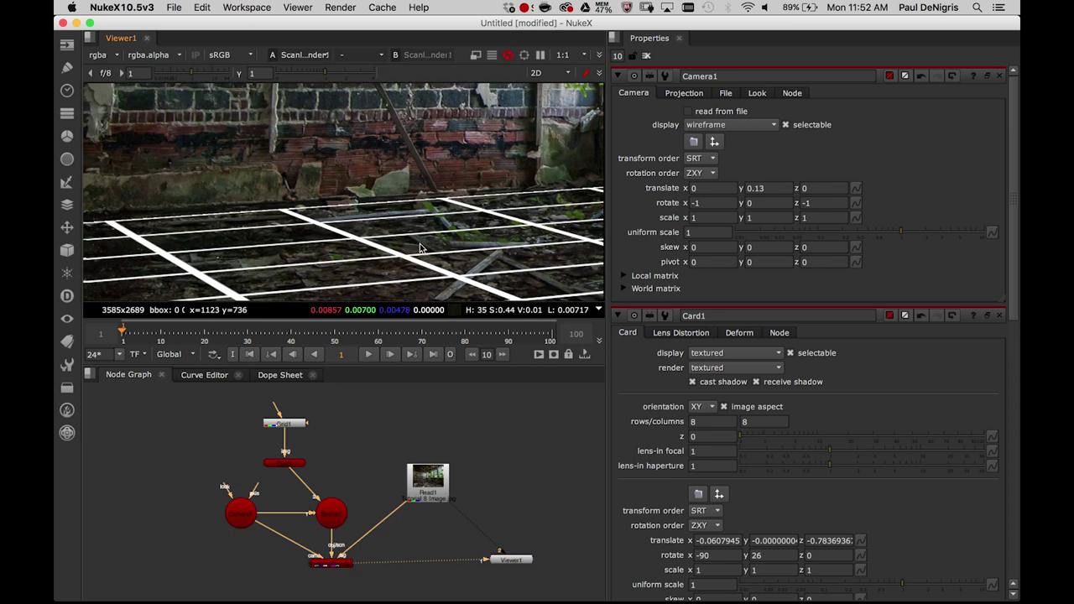
key("2")
key("1")
key("2")
key("1")
scroll(395, 235, "down", 5)
middle_click_drag(395, 235, 329, 210)
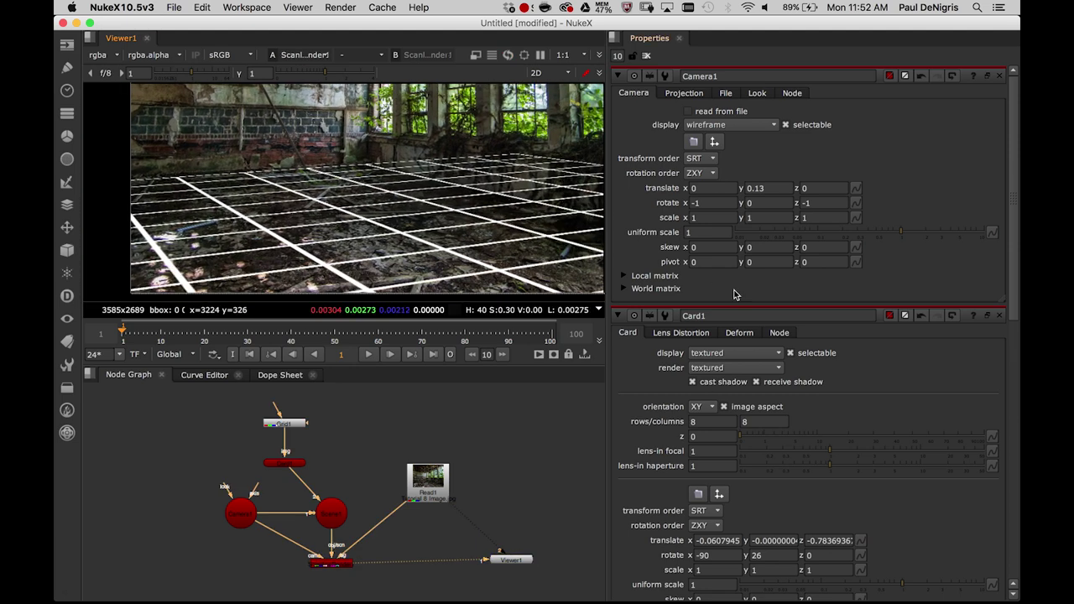
Select Card1 and shift it across the floor to about X -0.074, Z -0.81 to align the grid with the back wall
left_click(622, 384)
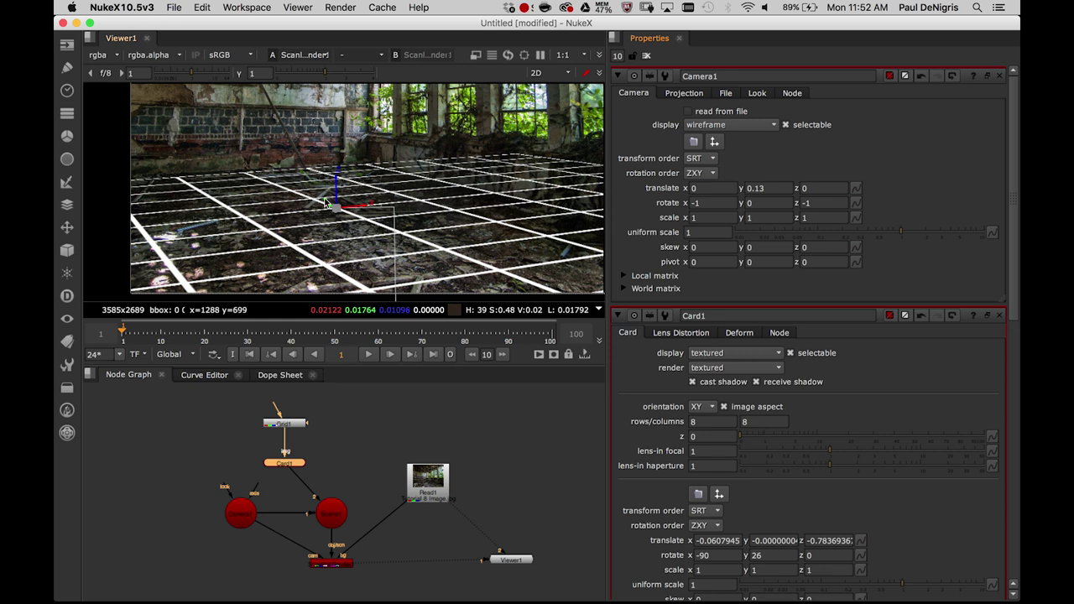
middle_click_drag(328, 208, 356, 218)
scroll(356, 218, "up", 5)
left_click_drag(368, 217, 350, 233)
middle_click_drag(338, 202, 377, 227)
scroll(380, 227, "up", 3)
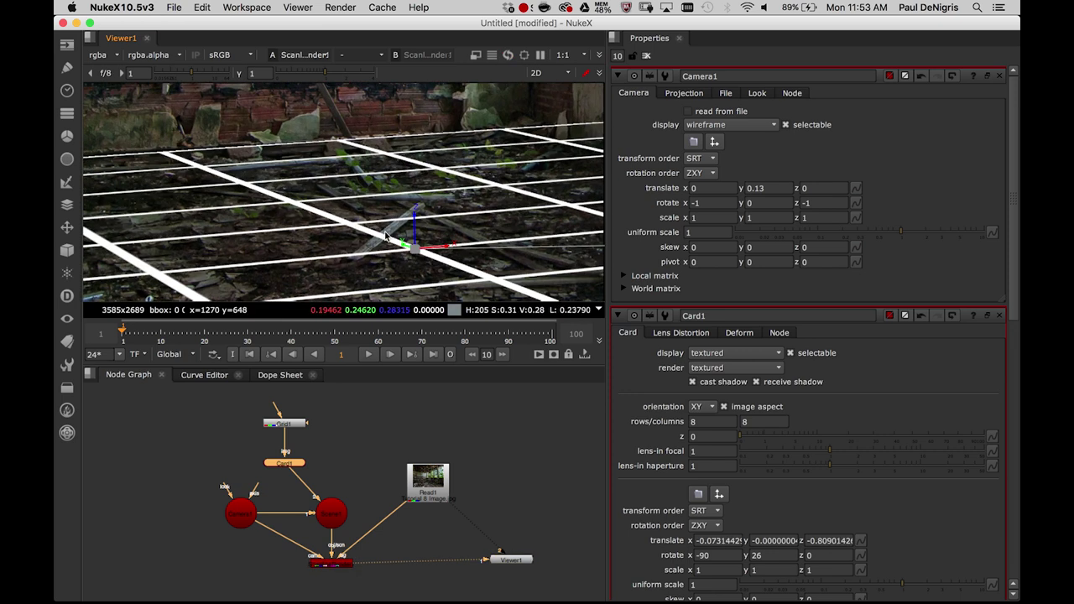
left_click_drag(399, 242, 394, 240)
scroll(387, 233, "down", 5)
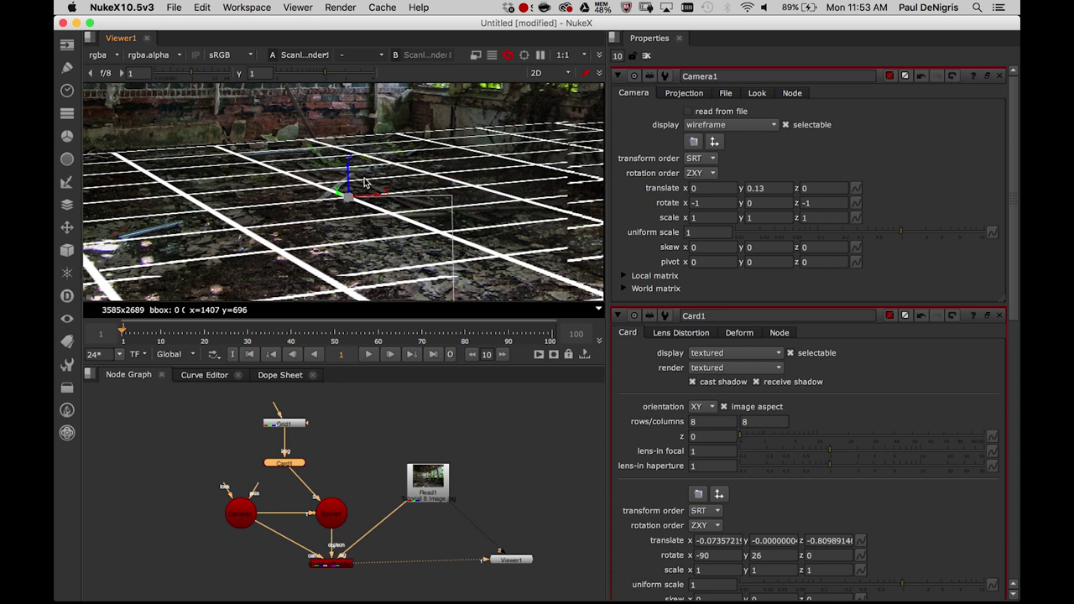
scroll(379, 222, "up", 5)
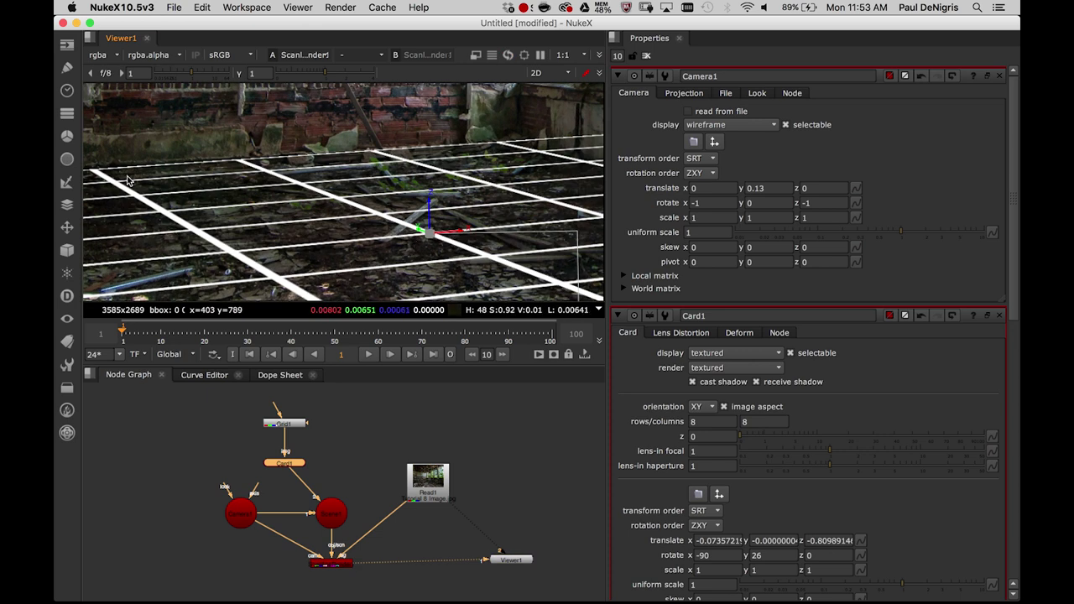
scroll(433, 170, "down", 5)
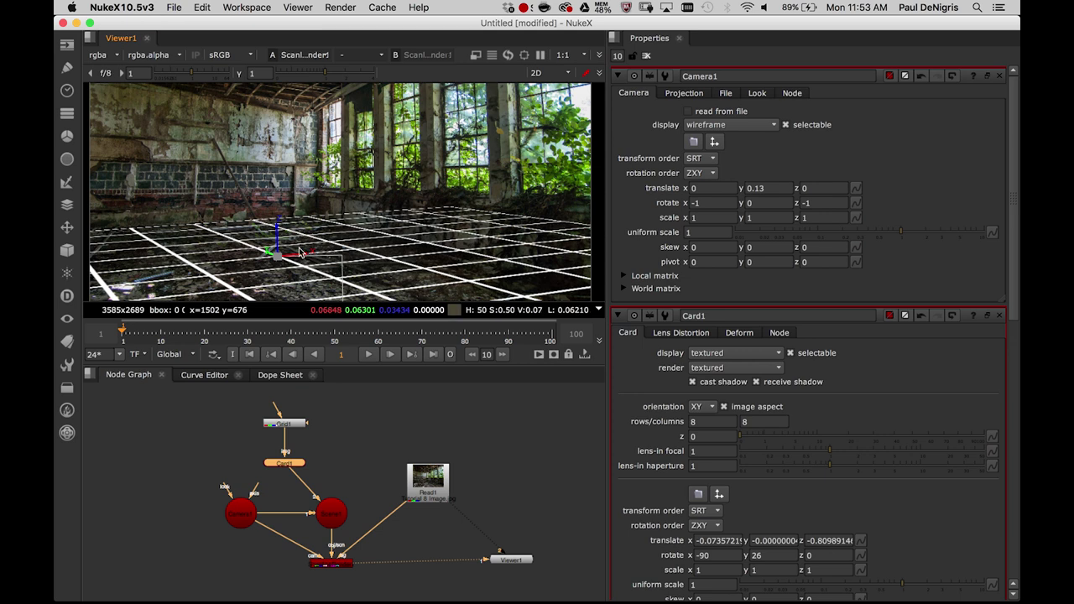
Slide Card1 along its X axis away from the window wall to about X -0.337, Z -0.681
left_click_drag(228, 274, 171, 274)
middle_click_drag(348, 231, 438, 203)
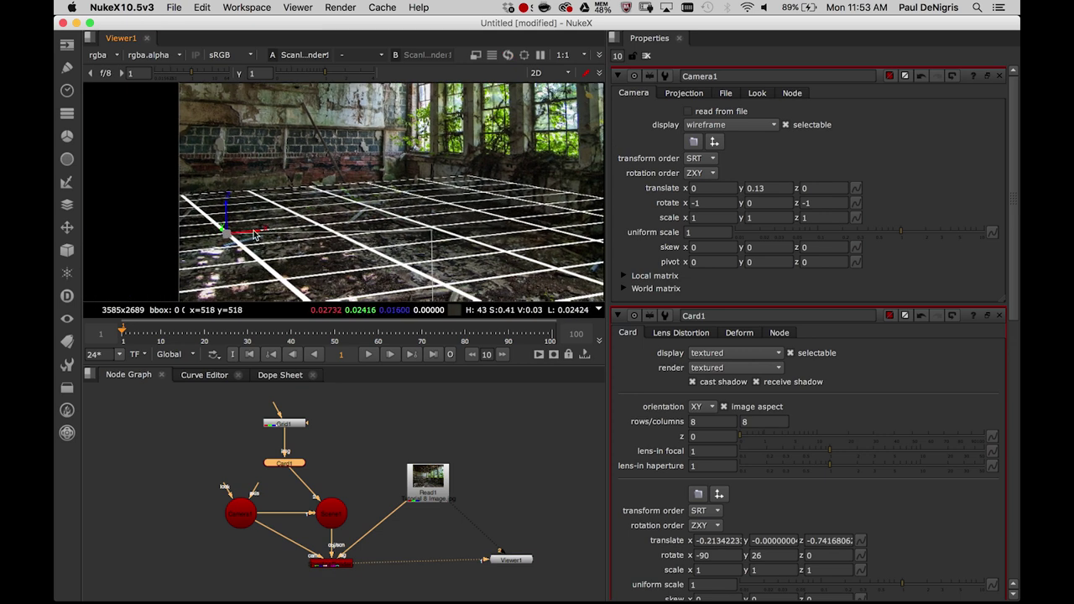
left_click_drag(255, 232, 224, 249)
middle_click_drag(505, 196, 399, 208)
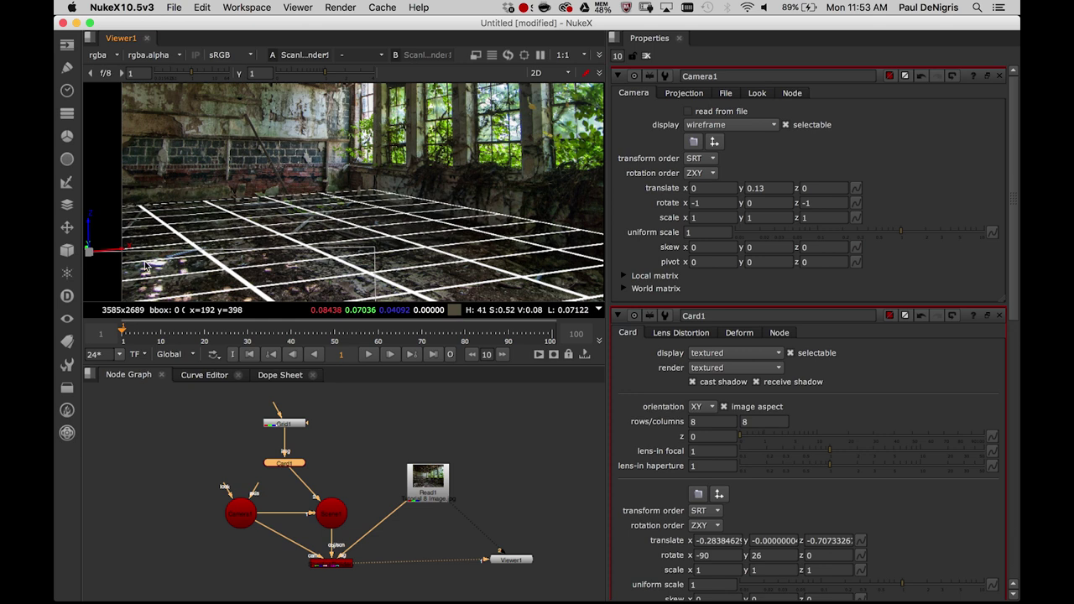
left_click_drag(114, 252, 147, 250)
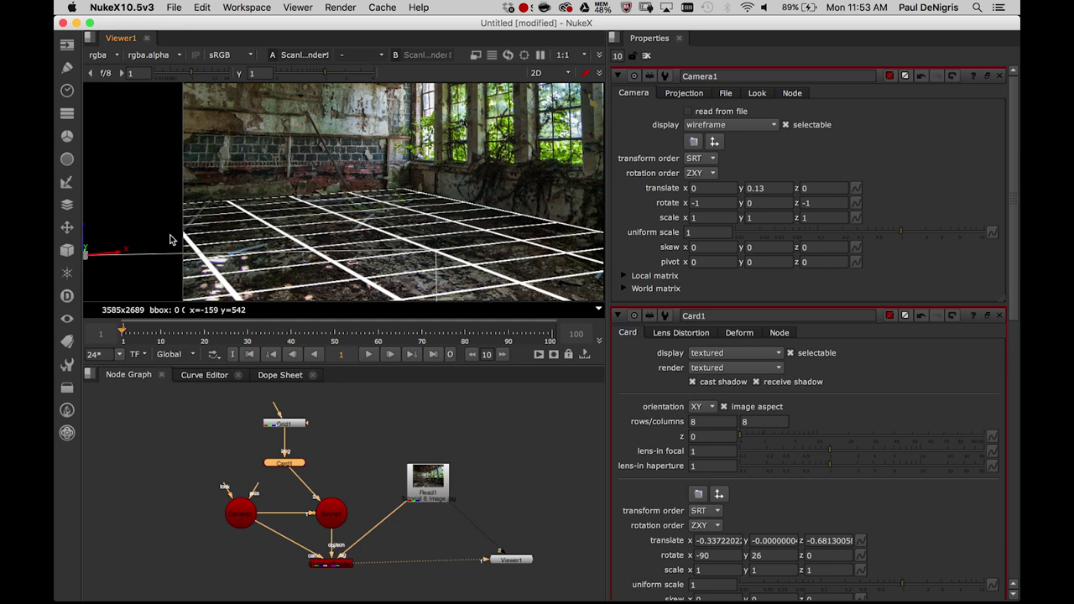
Fine-tune Card1's position to about X -0.324, Z -0.688 so its edge follows the base of the window wall
scroll(436, 173, "up", 5)
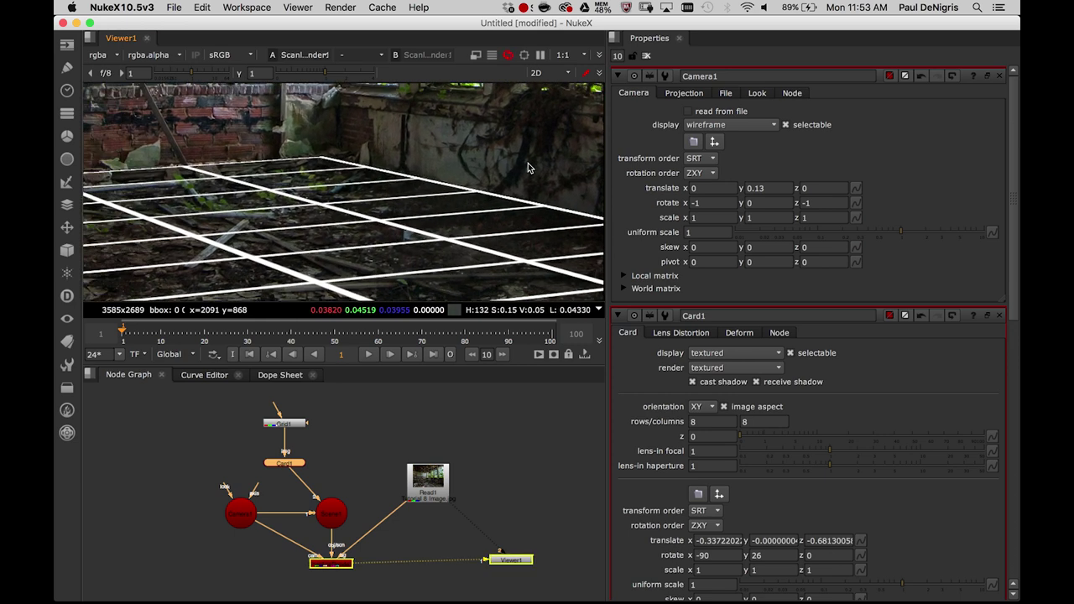
left_click_drag(528, 170, 138, 269, "ctrl")
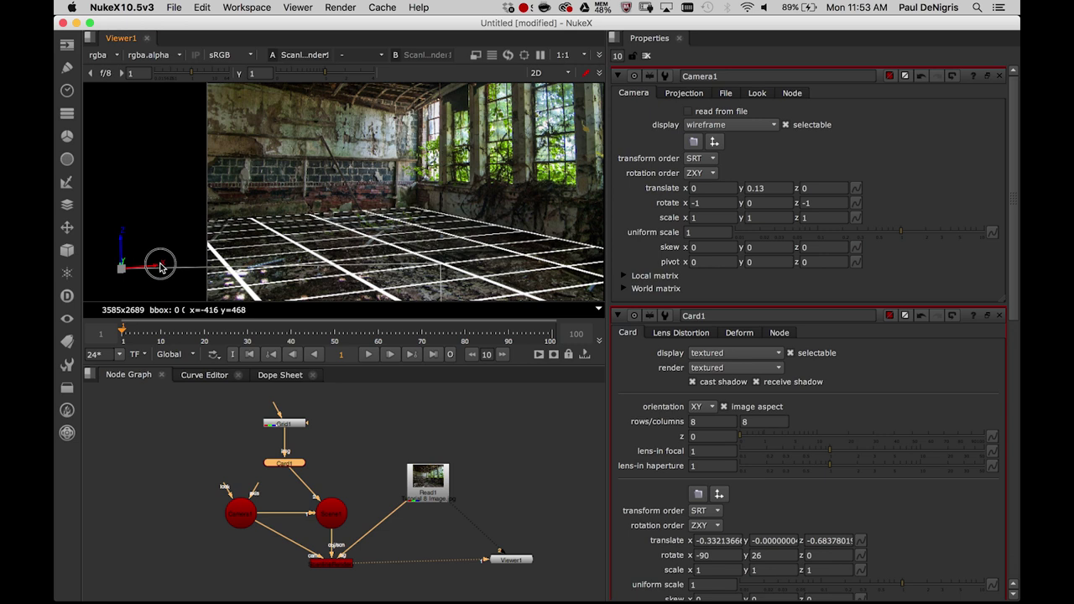
left_click_drag(468, 197, 438, 175, "ctrl")
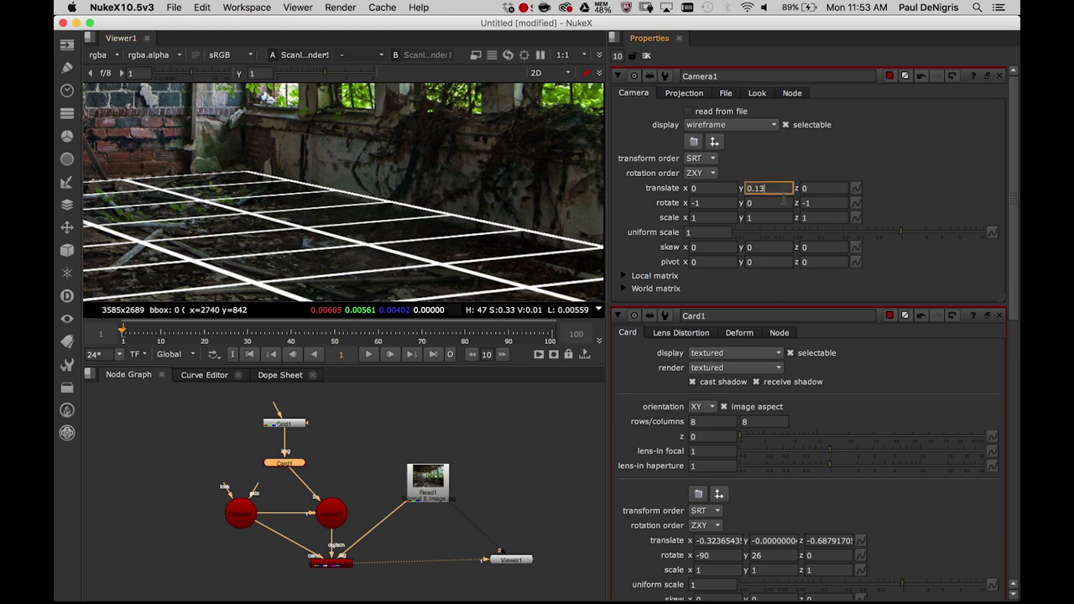
Fine-tune the camera's Y translation in thousandths to 0.138
key("Left")
key("Up")
key("Right")
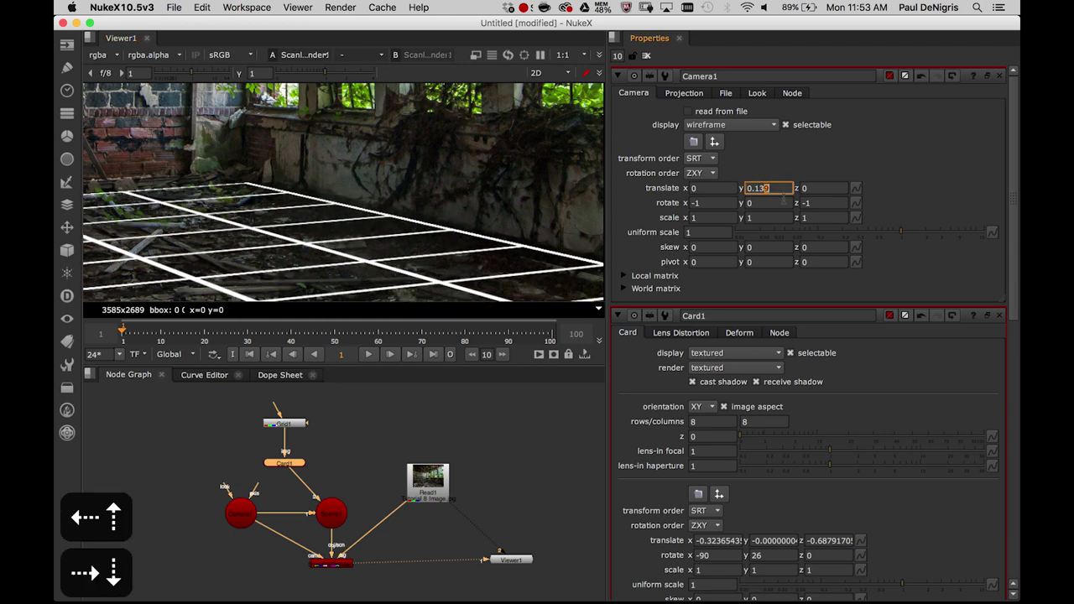
key("Down")
key("Down")
key("Down")
key("Down")
key("Down")
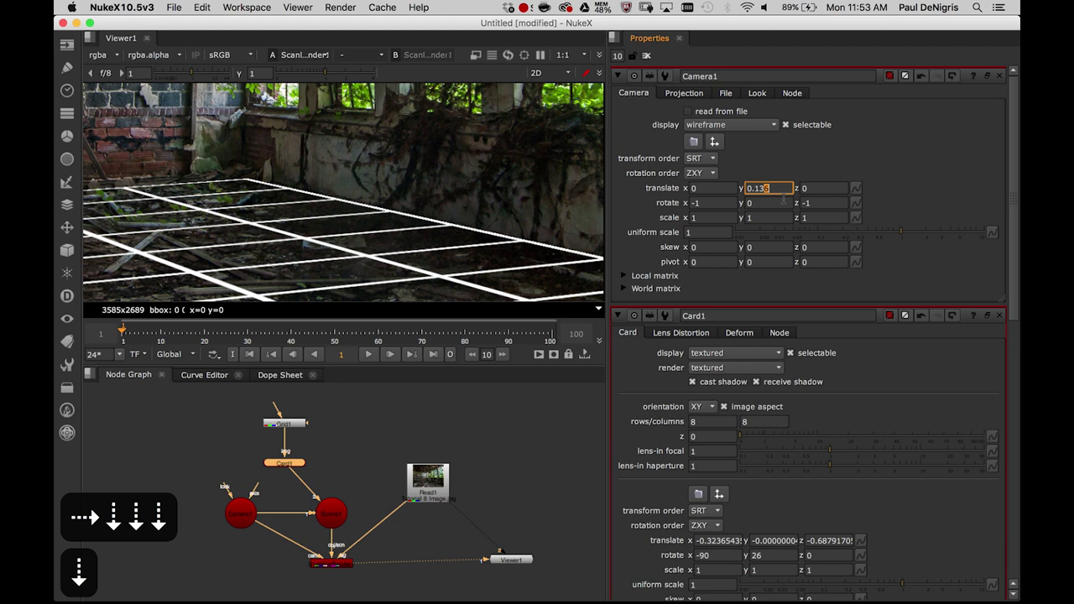
key("Up")
key("Down")
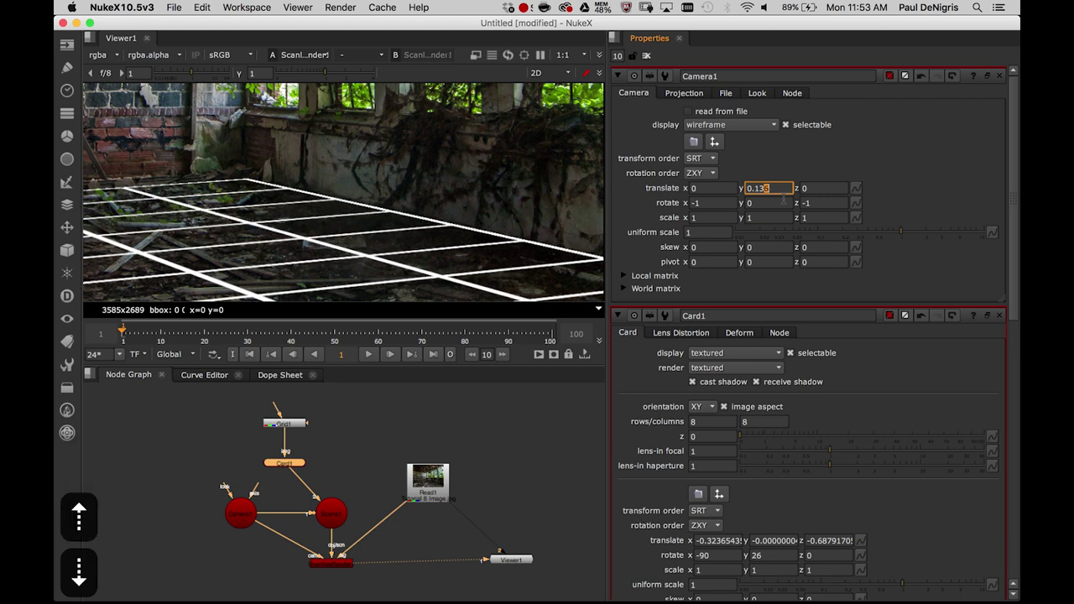
key("Up")
key("Up")
Inspect the grid's fit to the room in an enlarged viewer and examine the camera and card in the 3D view
key("space")
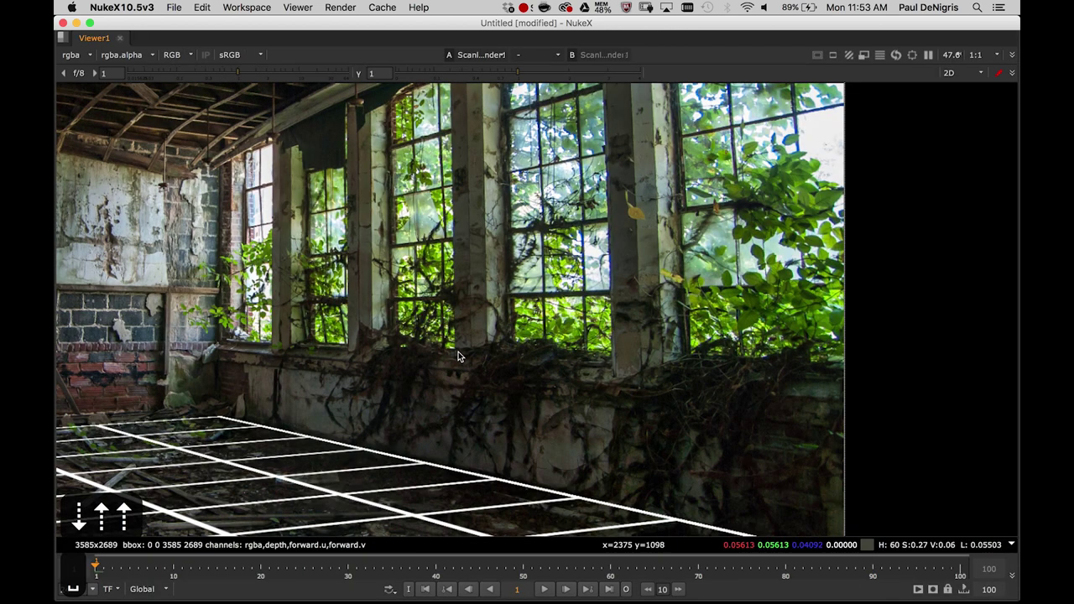
key("h")
scroll(592, 378, "up", 3)
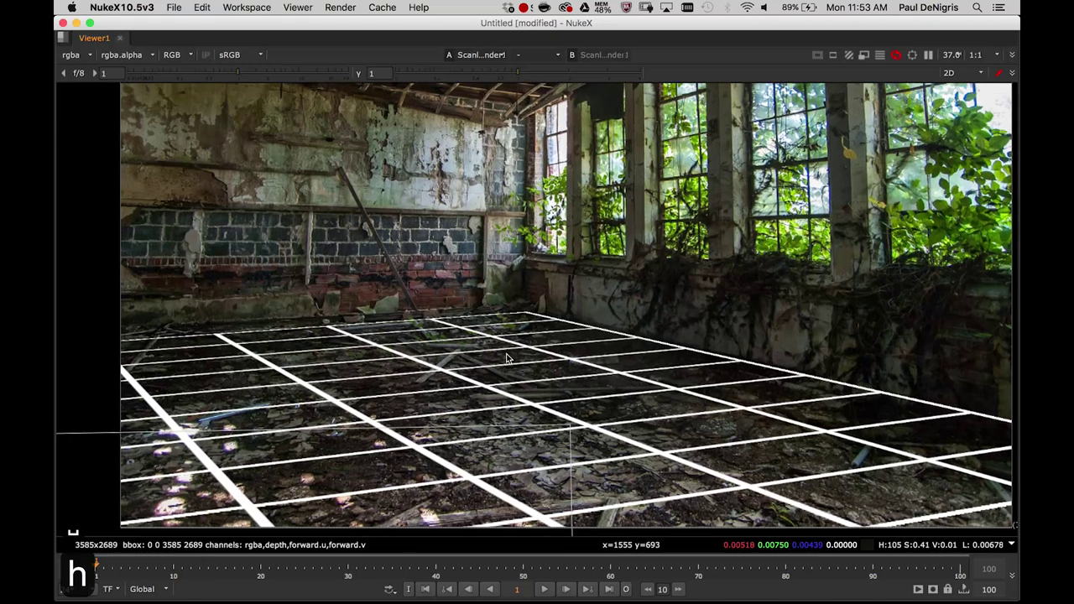
scroll(610, 340, "down", 3)
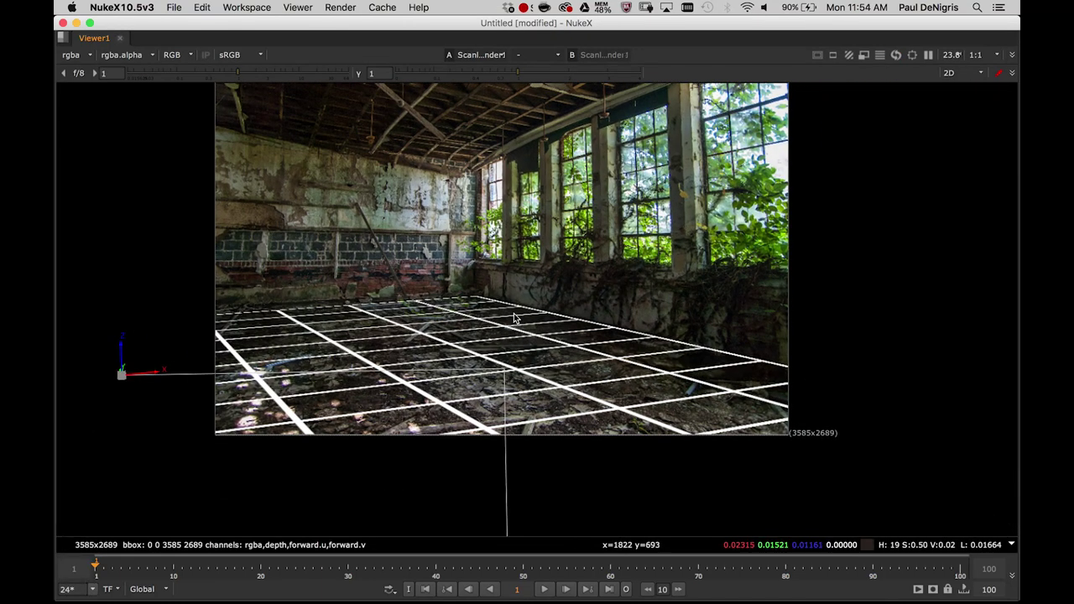
middle_click_drag(513, 315, 522, 350)
key("Tab")
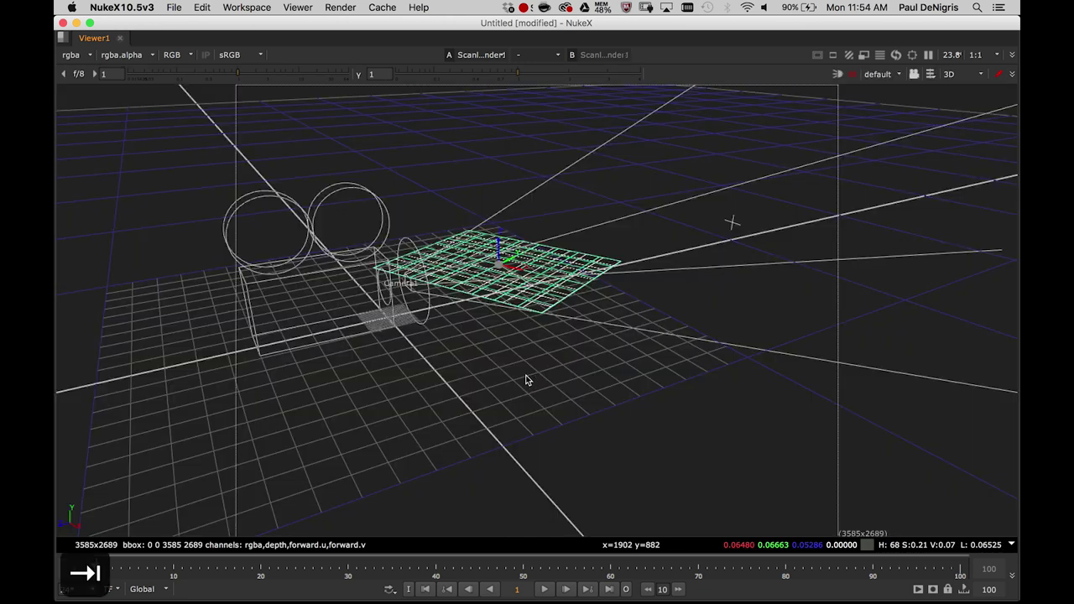
left_click(548, 367)
key("space")
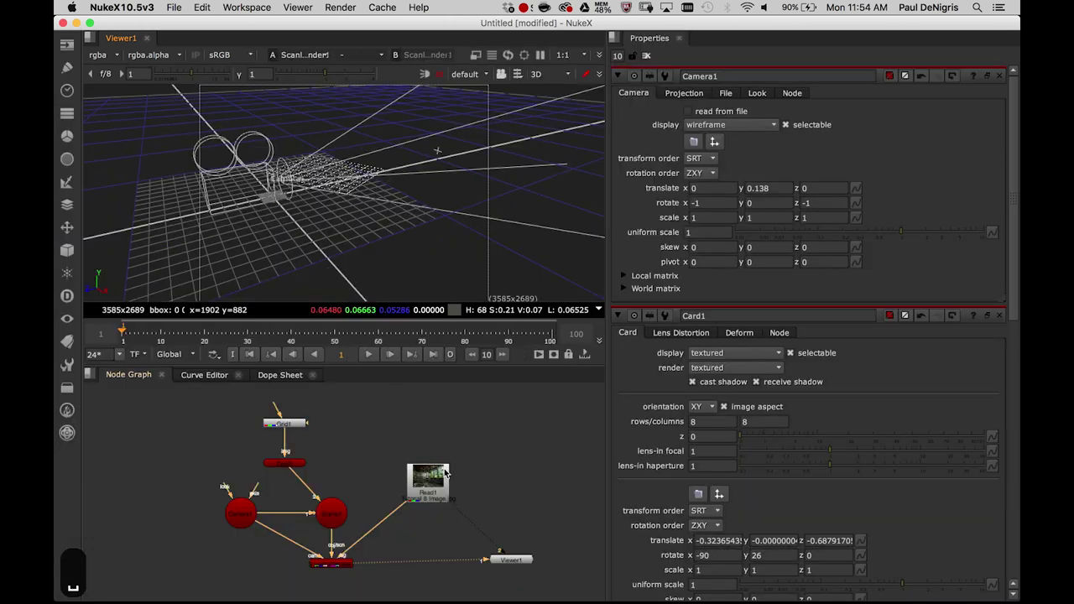
key("Tab")
middle_click_drag(429, 218, 334, 263)
scroll(430, 203, "down", 3)
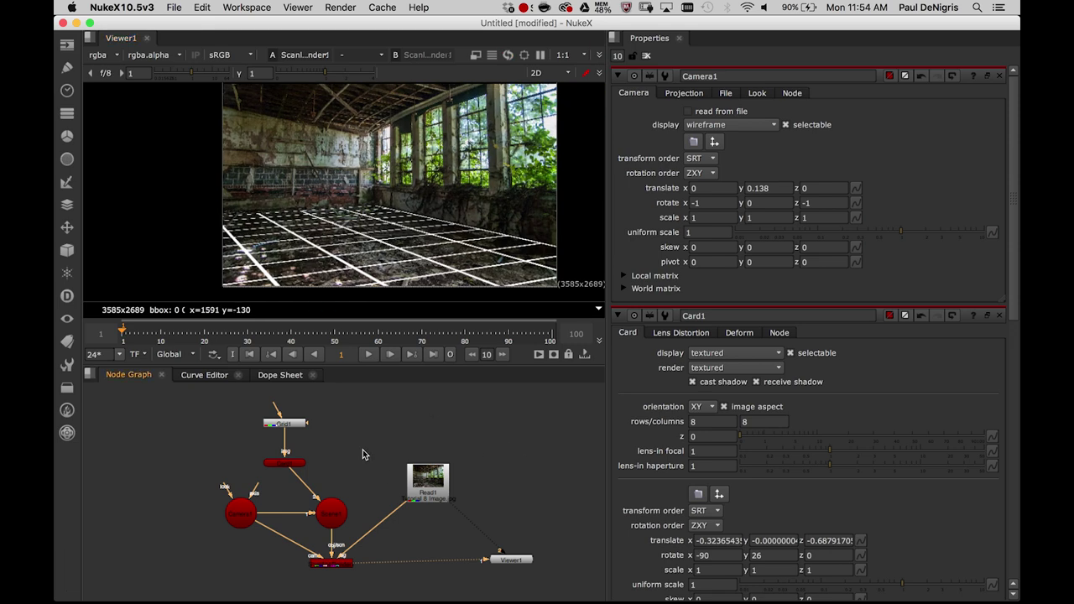
Add a Project3D node to the node graph in the space between Grid1 and Read1
key("Tab")
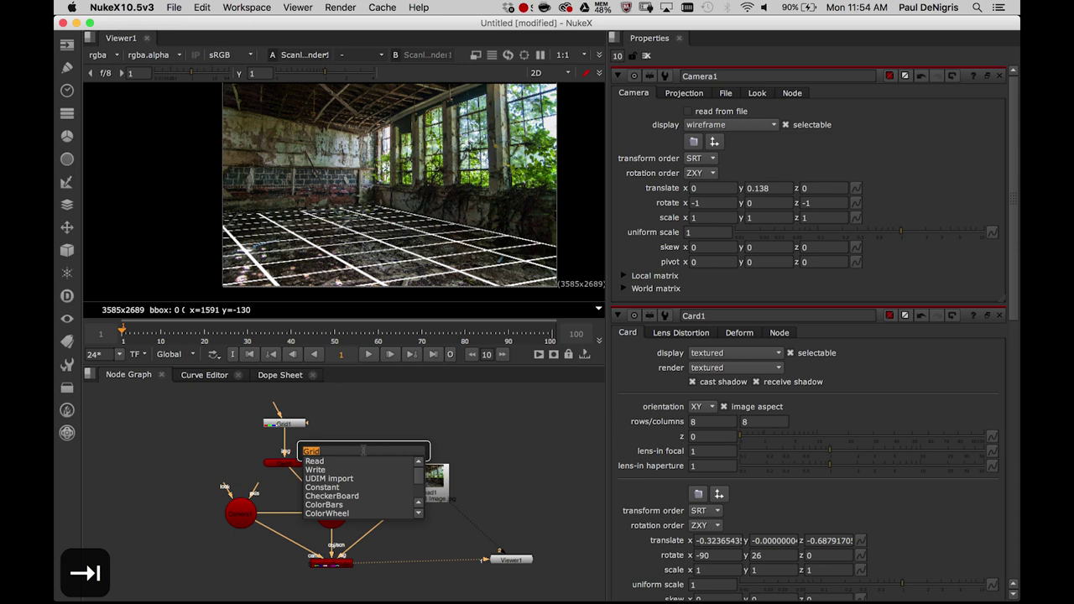
type("proje")
key("Down")
key("Return")
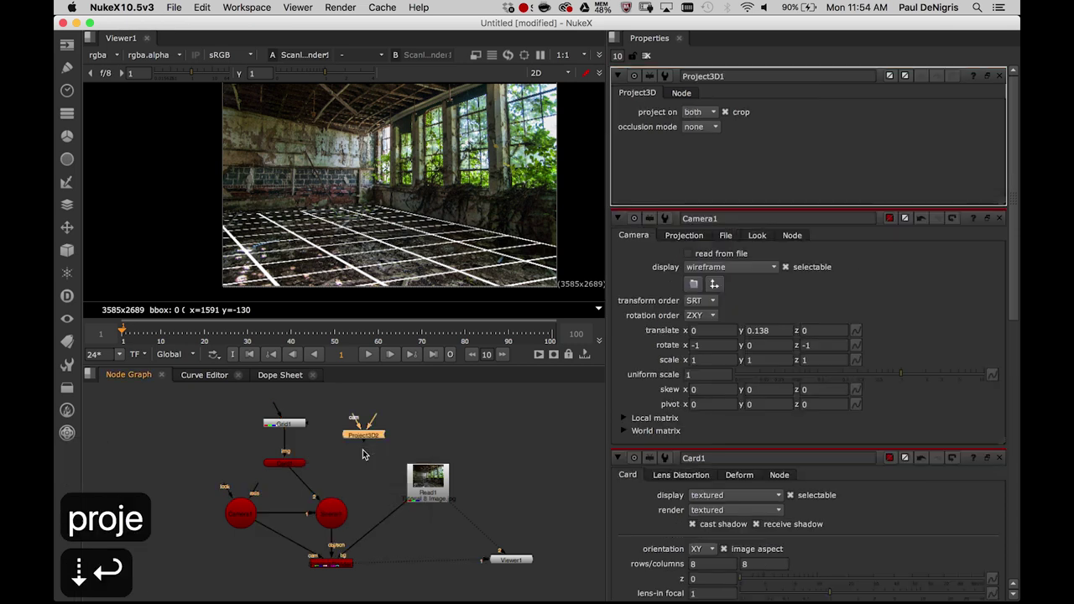
scroll(365, 471, "up", 3)
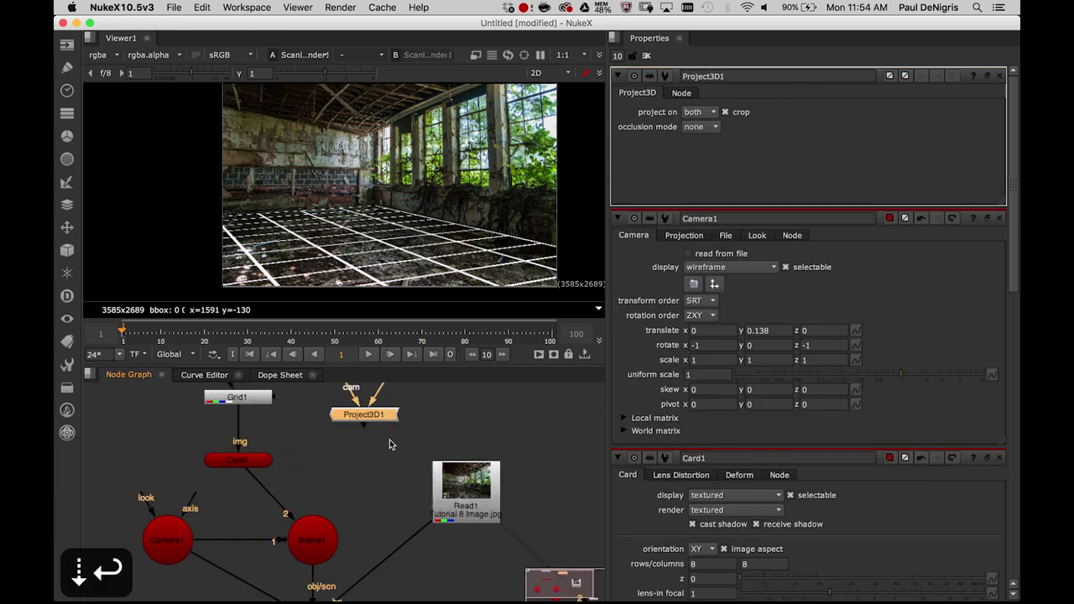
middle_click_drag(395, 432, 396, 482)
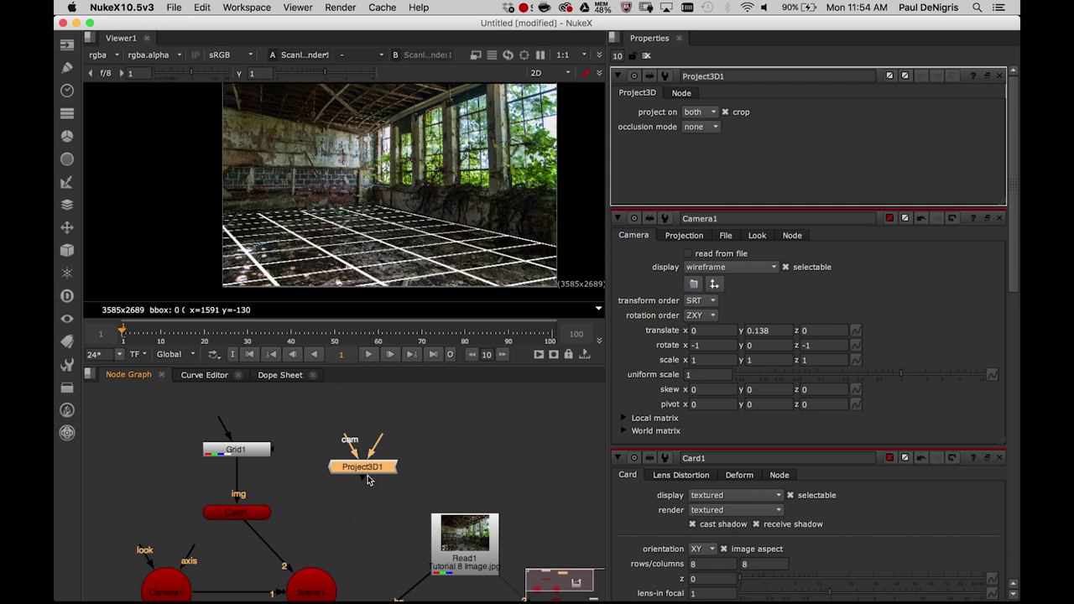
Feed Read1 and Camera1 into the Project3D node, place it beside Card1, and connect it as Card1's image input
left_click_drag(368, 474, 469, 541)
left_click_drag(336, 504, 329, 522)
left_click_drag(334, 483, 174, 588)
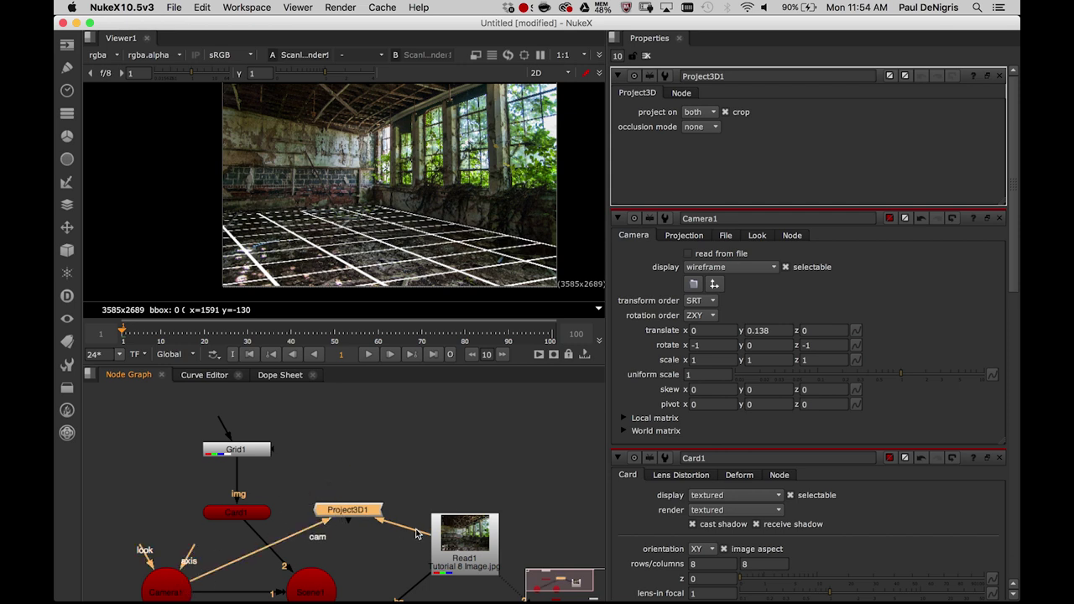
left_click_drag(346, 562, 244, 521)
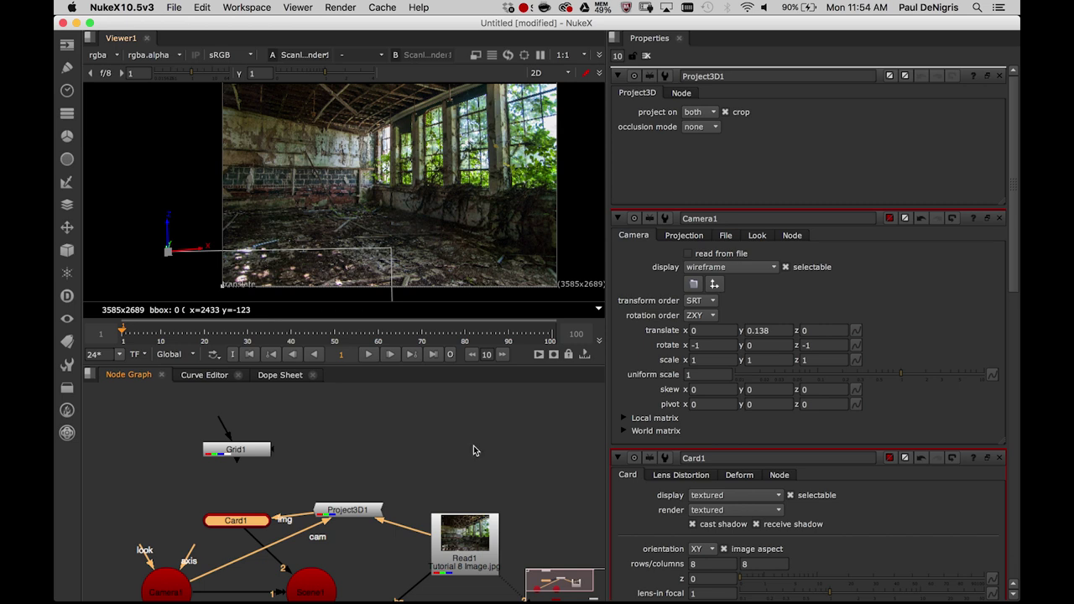
Unplug Read1 from the ScanlineRender background to isolate the projected floor card, and reconnect the photo as background
scroll(476, 502, "down", 5)
left_click_drag(410, 524, 435, 558)
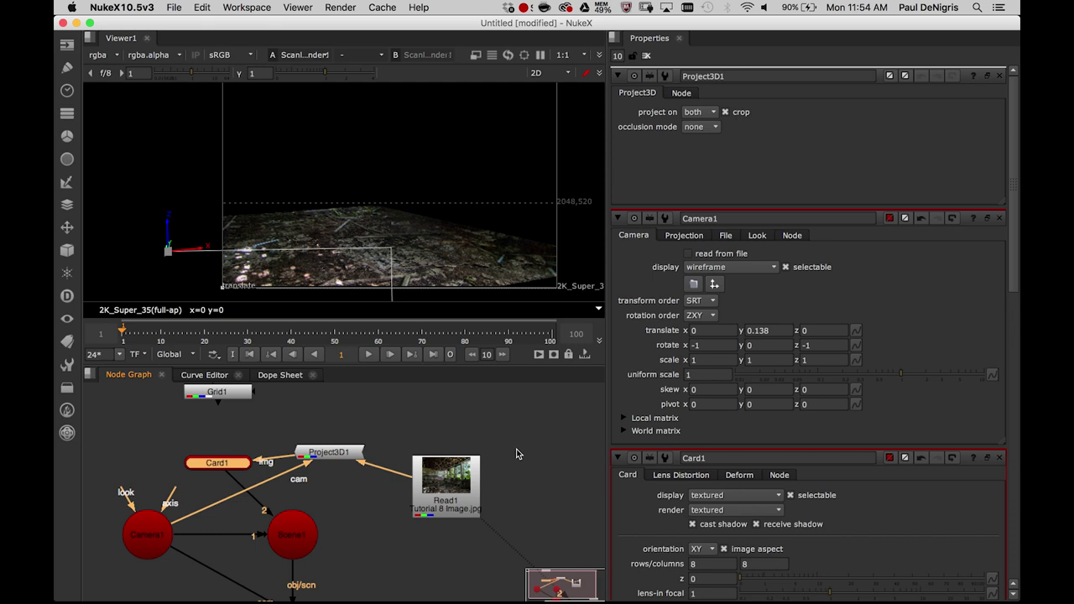
key("alt+z")
left_click(424, 553)
middle_click_drag(415, 534, 407, 477)
left_click_drag(407, 480, 401, 434, "alt")
left_click_drag(292, 487, 416, 415)
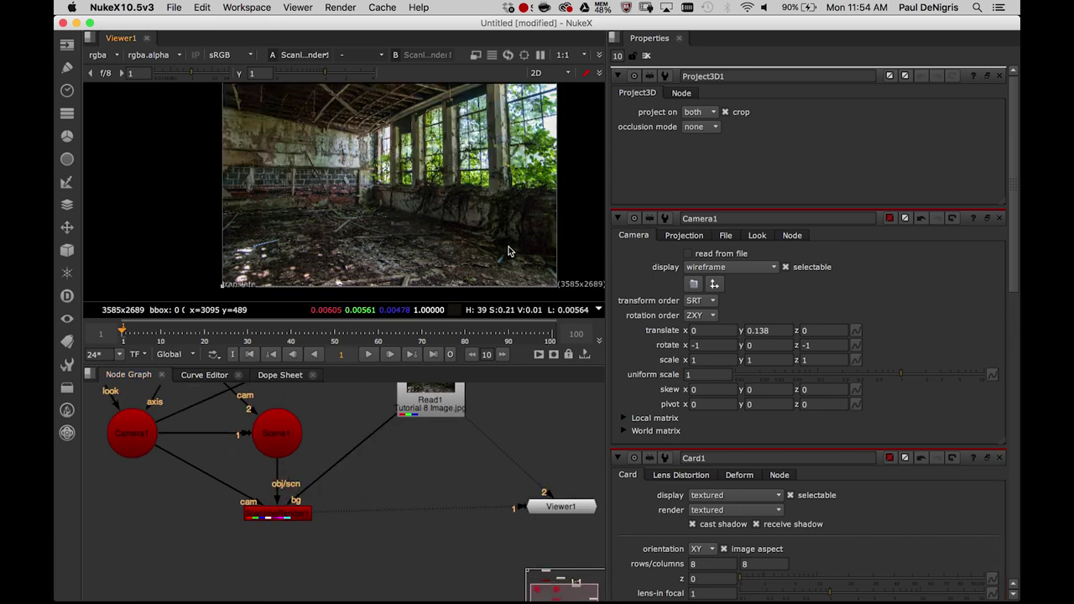
Examine the photo projected onto the floor card from several angles in the 3D view and return to the 2D view
key("Tab")
left_click_drag(437, 187, 475, 211, "alt")
scroll(490, 190, "up", 3)
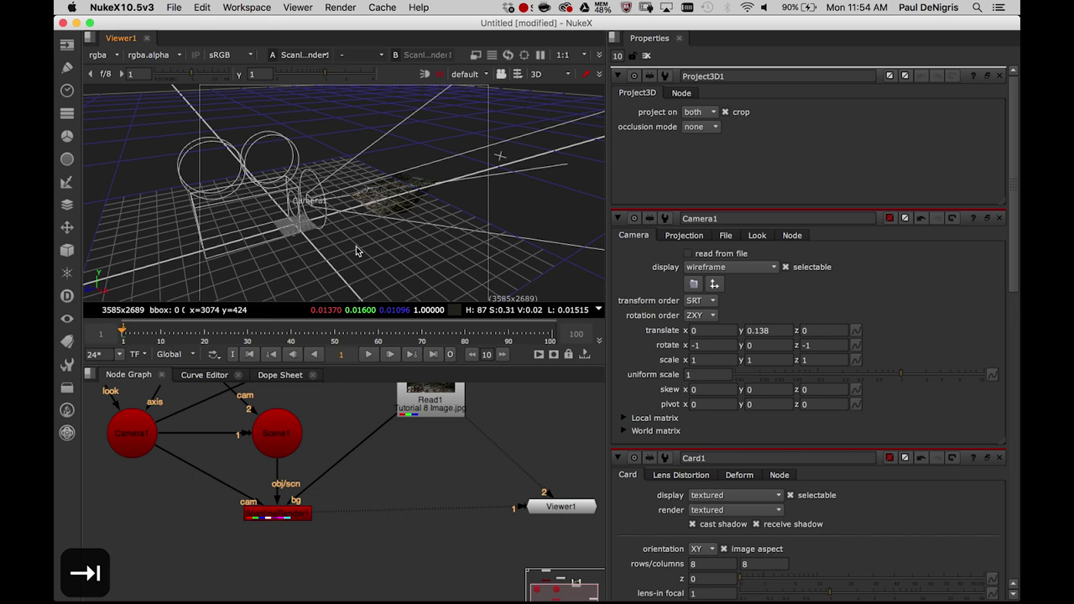
scroll(348, 256, "up", 3)
right_click_drag(345, 261, 389, 260, "alt")
scroll(388, 259, "up", 6)
left_click_drag(394, 252, 461, 170, "alt")
right_click_drag(460, 171, 380, 248, "alt")
left_click(415, 253)
left_click(443, 204)
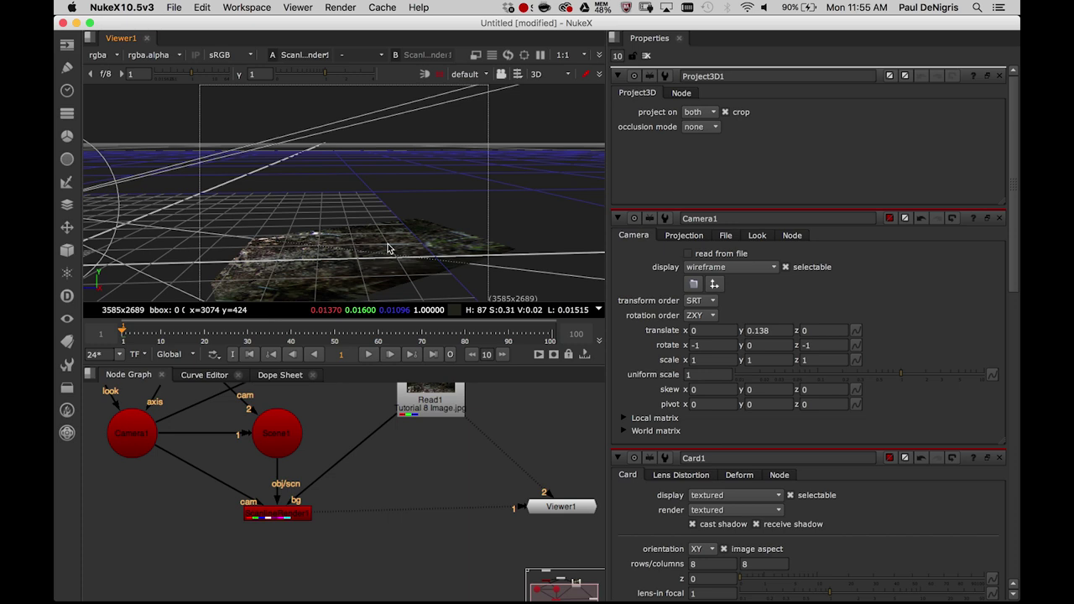
left_click(389, 250)
left_click(434, 193)
key("Tab")
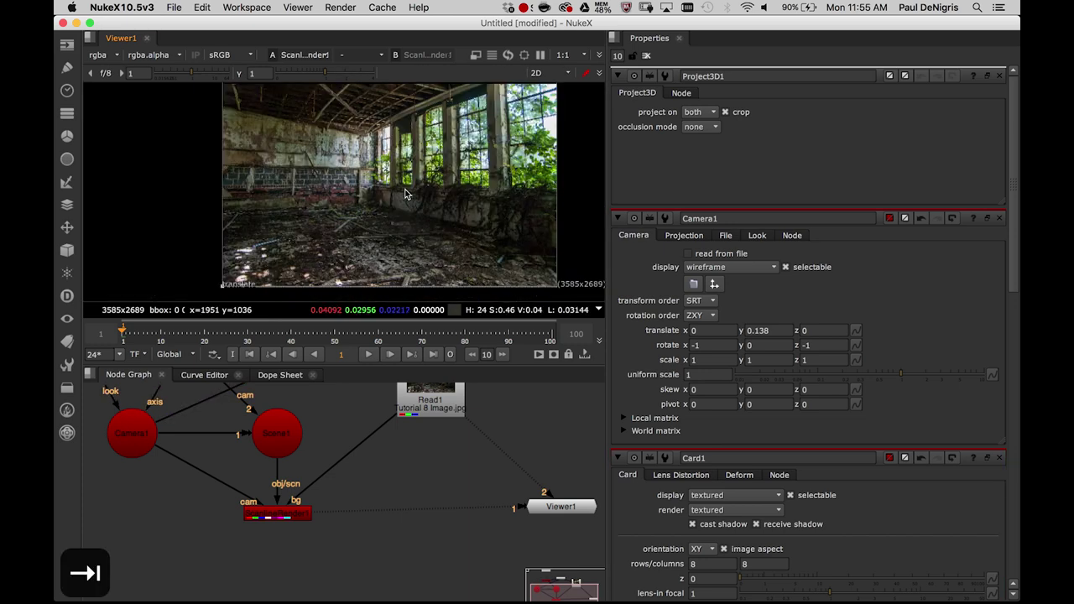
Unplug the ScanlineRender background again to examine the projected floor alone, and reconnect Read1 as the background
left_click_drag(385, 421, 398, 458)
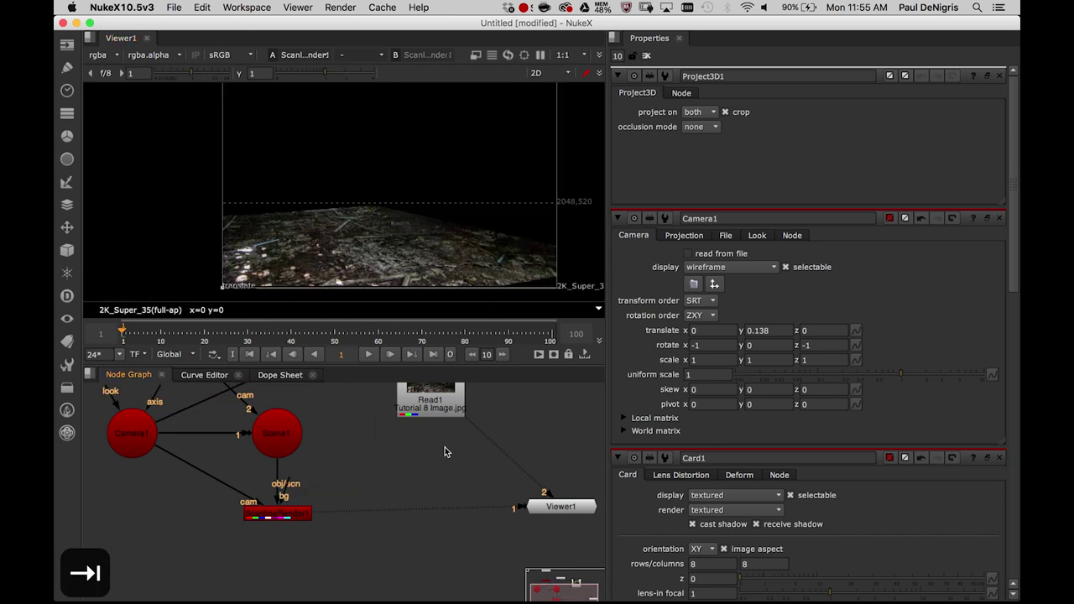
middle_click_drag(447, 205, 401, 277)
scroll(429, 208, "down", 3)
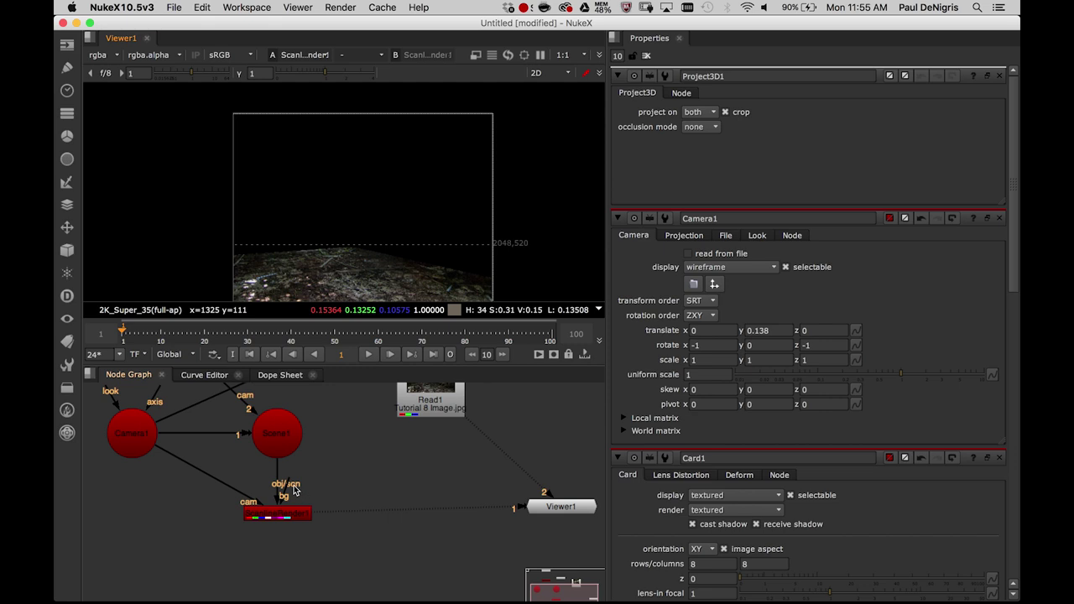
left_click_drag(293, 488, 369, 445)
left_click(429, 401)
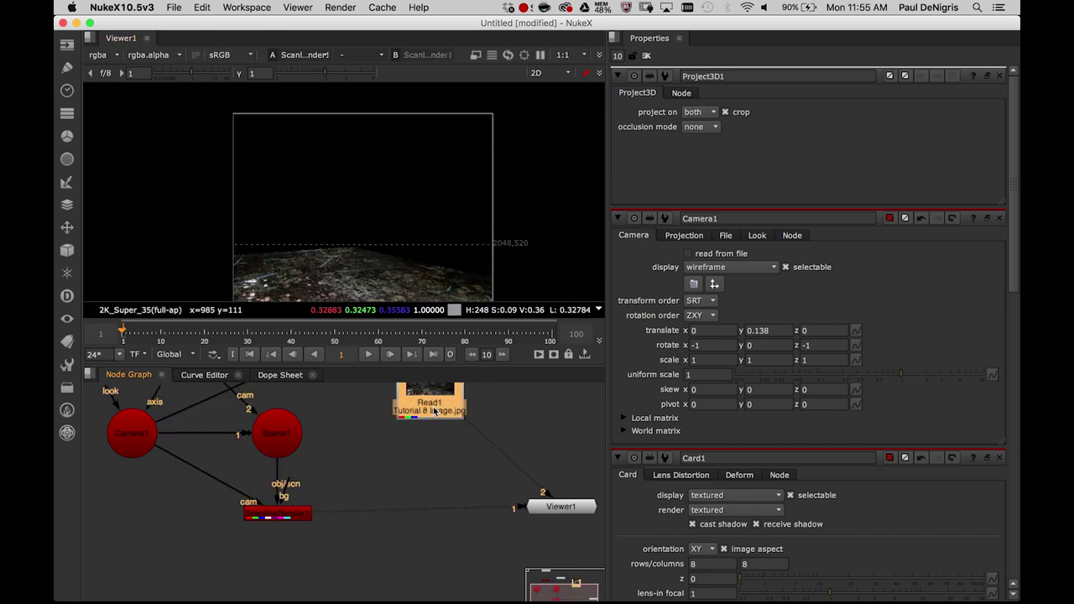
key("1")
left_click(300, 514)
key("1")
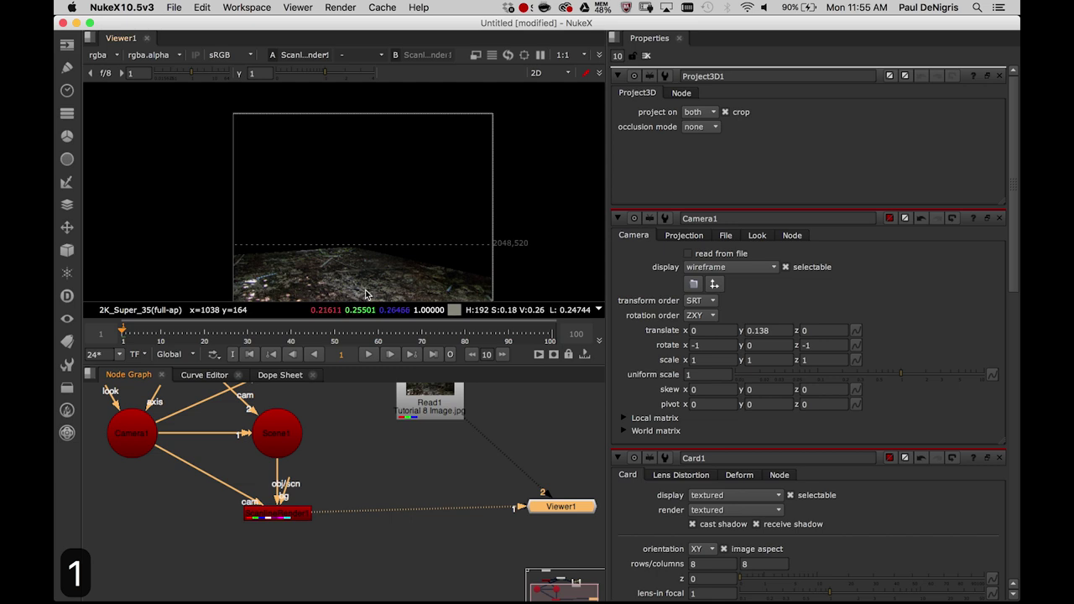
middle_click_drag(347, 443, 353, 486)
left_click_drag(296, 521, 433, 438)
Detach and delete the Project3D node, and reconnect Grid1 as Card1's image input
middle_click_drag(334, 449, 361, 514)
mouse_move(360, 462)
left_mouse_down()
mouse_move(365, 409)
mouse_move(374, 426)
mouse_move(340, 428)
mouse_move(378, 439)
mouse_move(317, 448)
mouse_move(364, 441)
left_mouse_up()
left_click(370, 440)
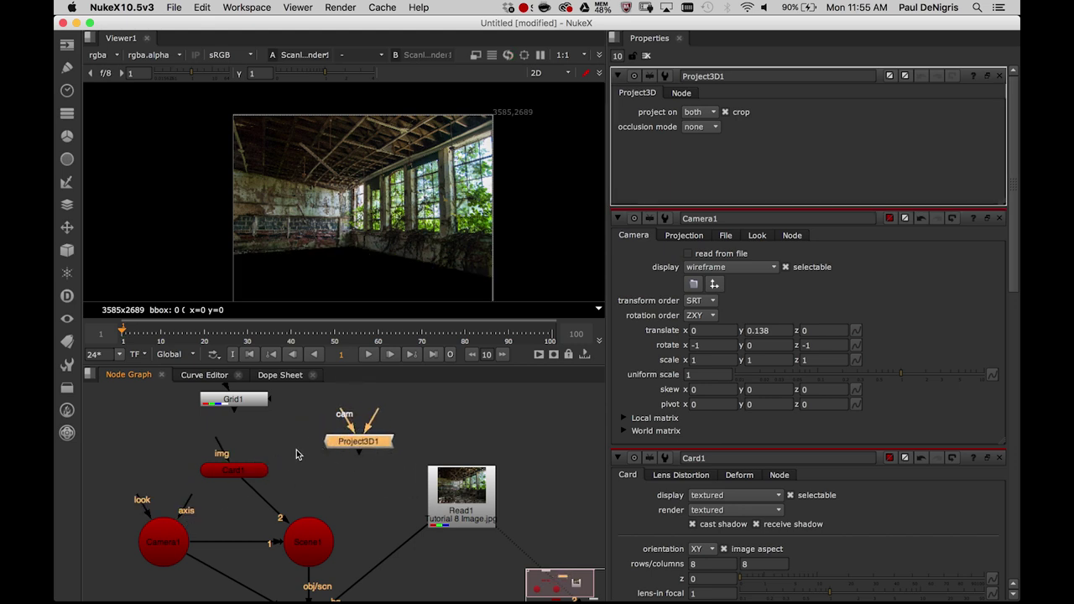
left_click_drag(234, 412, 234, 406)
key("BackSpace")
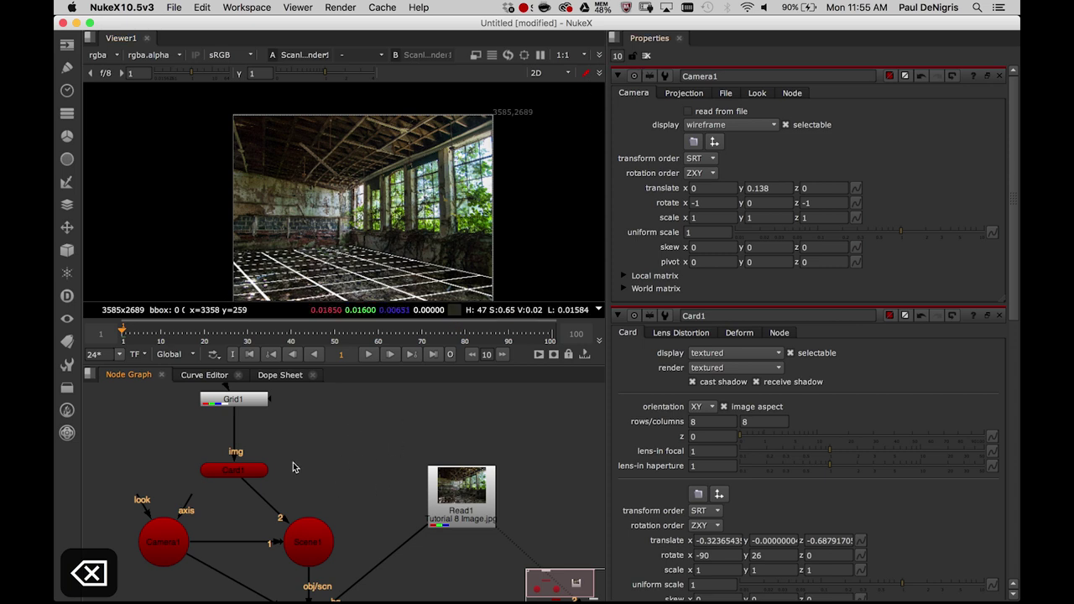
Duplicate Card1 beside the original, connecting the copy to Scene1 and feeding it Grid1 as its image
left_click(266, 468)
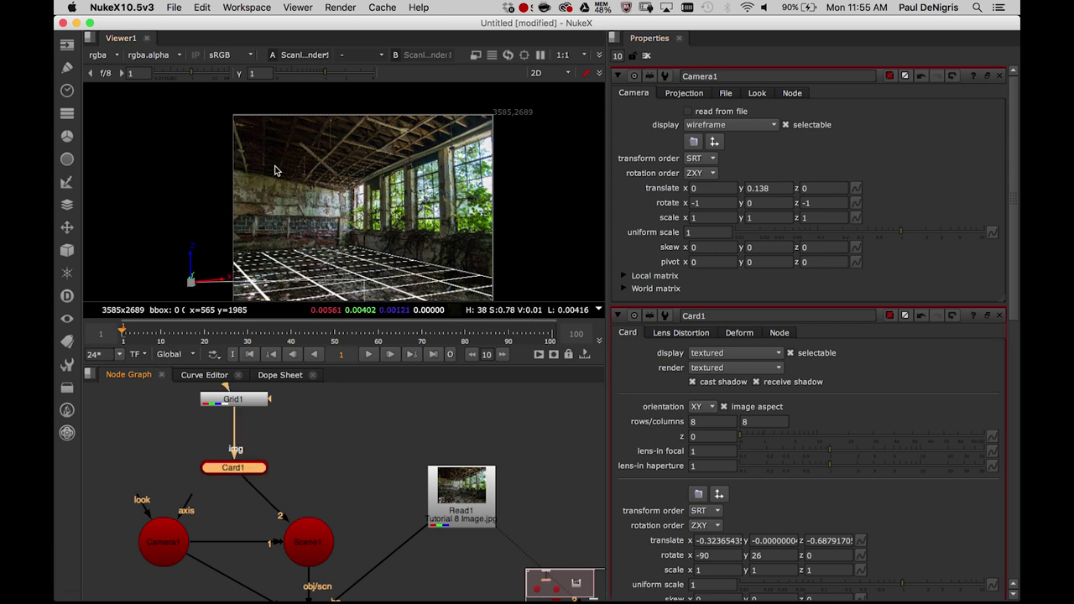
left_click(347, 462)
left_click(250, 471)
key("super+d")
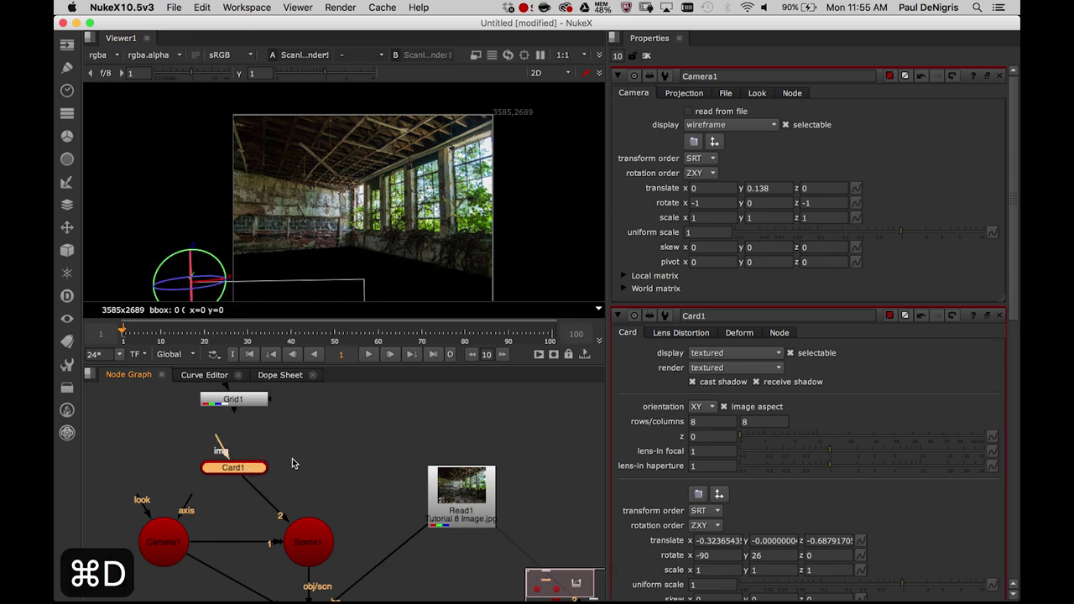
key("super+z")
key("super+c")
left_click(288, 484)
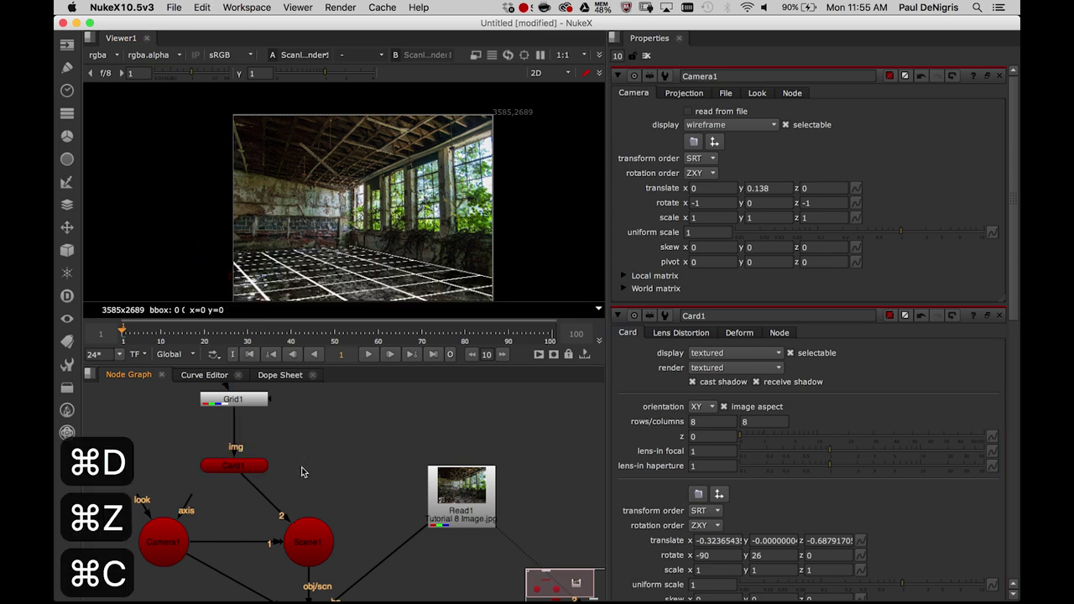
key("super+v")
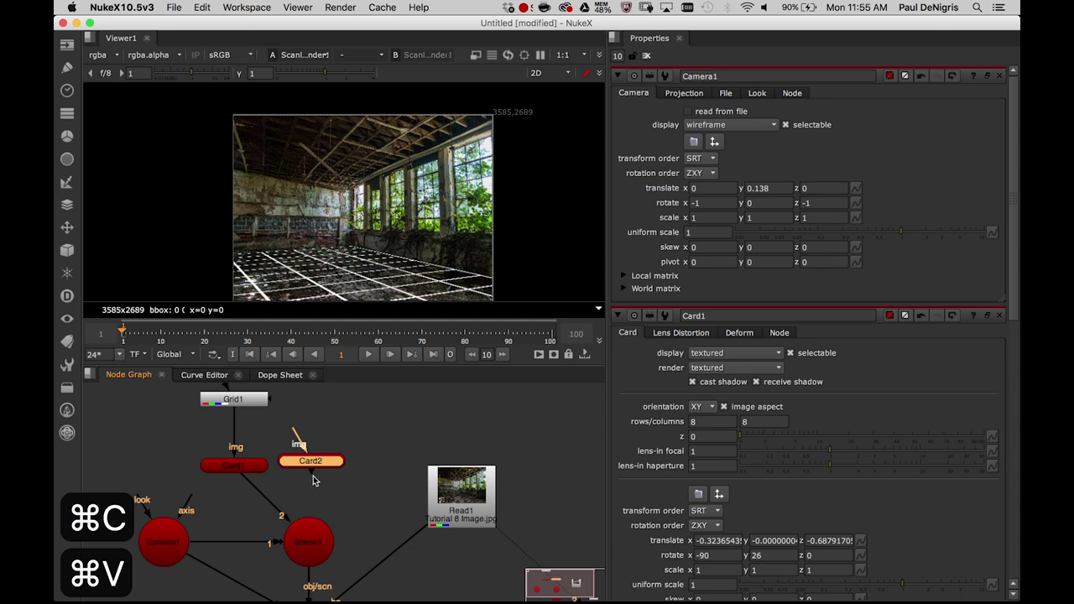
left_click_drag(316, 478, 309, 542)
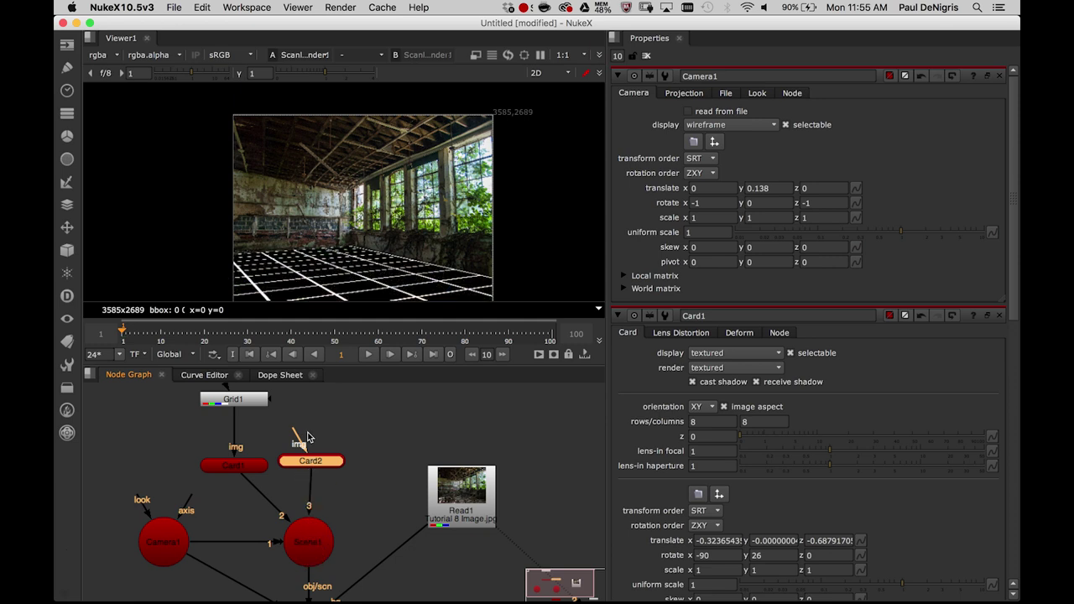
left_click_drag(299, 442, 231, 390)
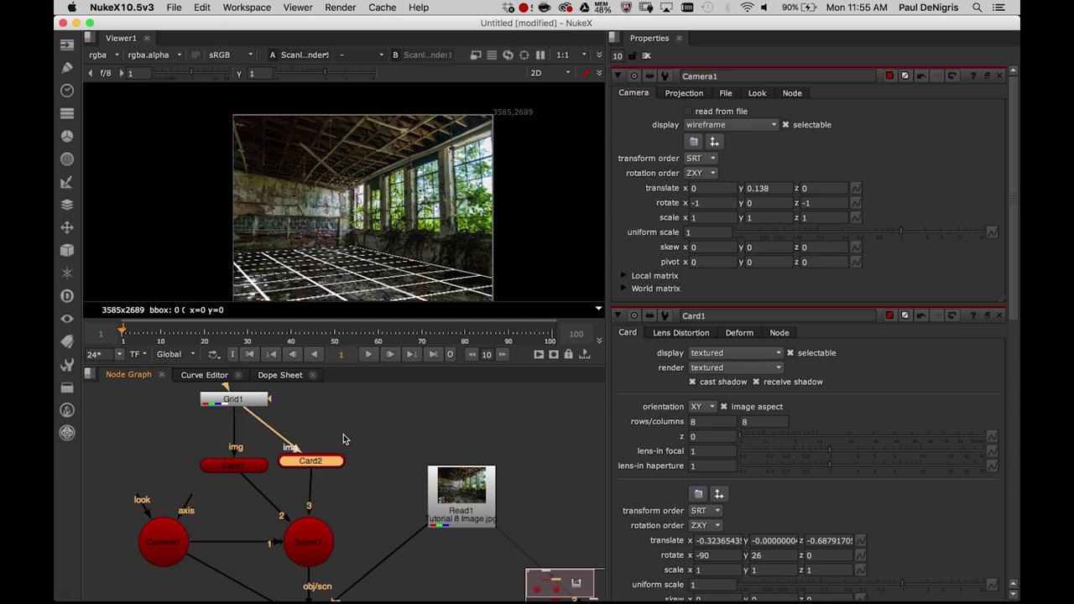
Raise Card2 to about Y 0.26 to place its grid at the room's ceiling, and compare it with the original photo
double_click(317, 463)
left_click_drag(192, 253, 162, 132)
scroll(269, 157, "up", 3)
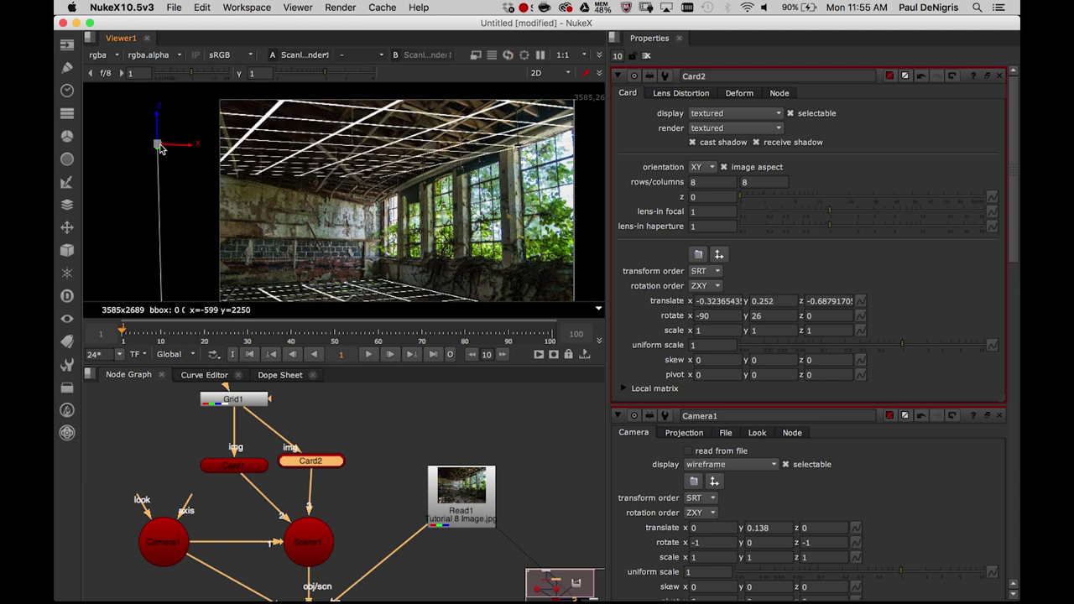
middle_click_drag(364, 207, 360, 213)
mouse_move(153, 127)
left_mouse_down()
mouse_move(152, 115)
mouse_move(154, 139)
left_mouse_up()
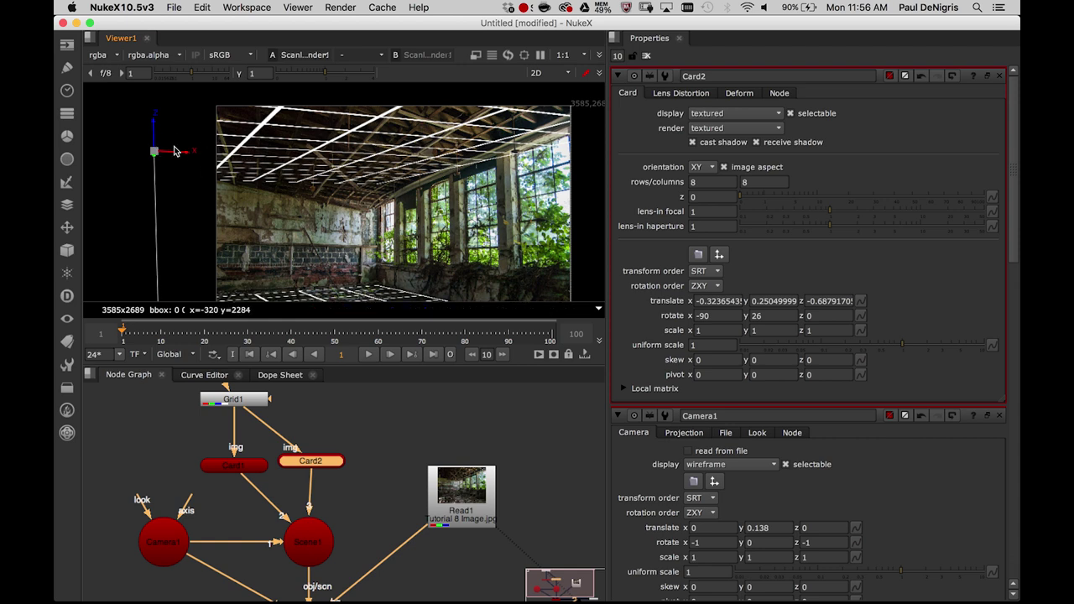
left_click_drag(154, 128, 154, 144)
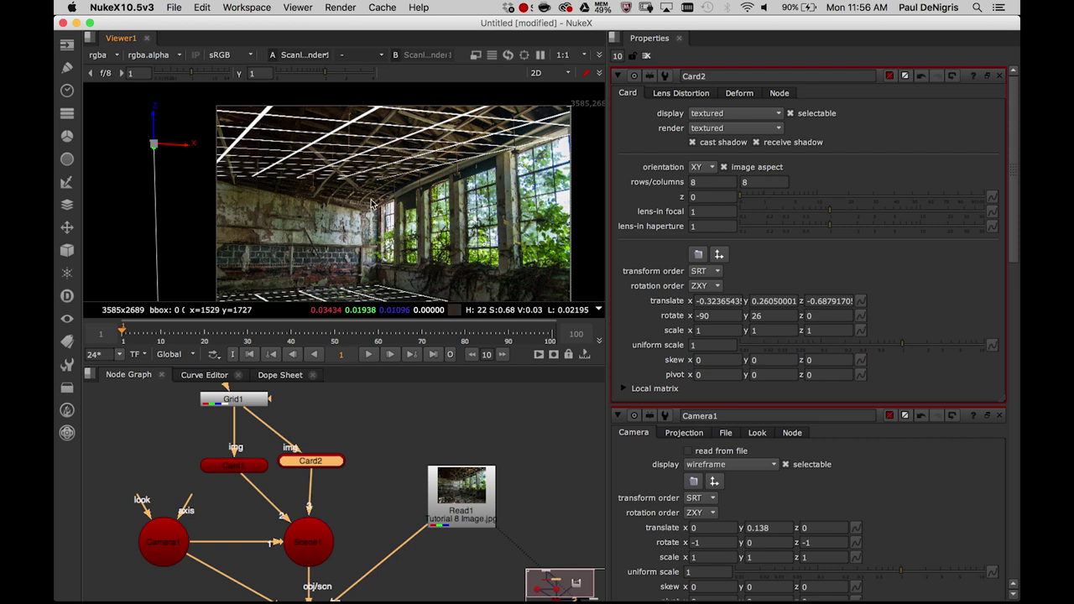
key("2")
key("1")
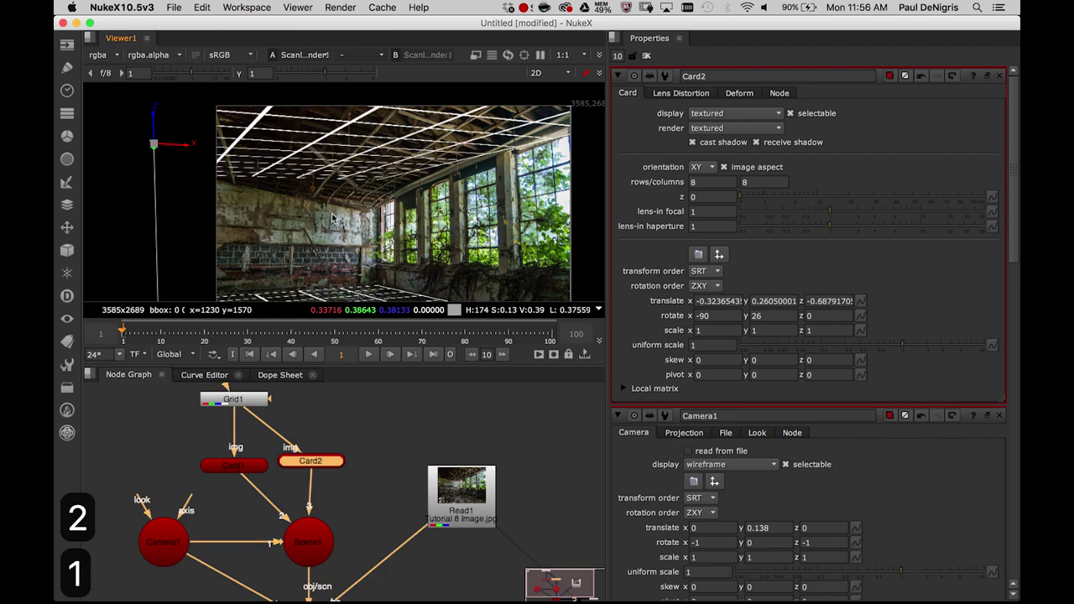
key("1")
key("2")
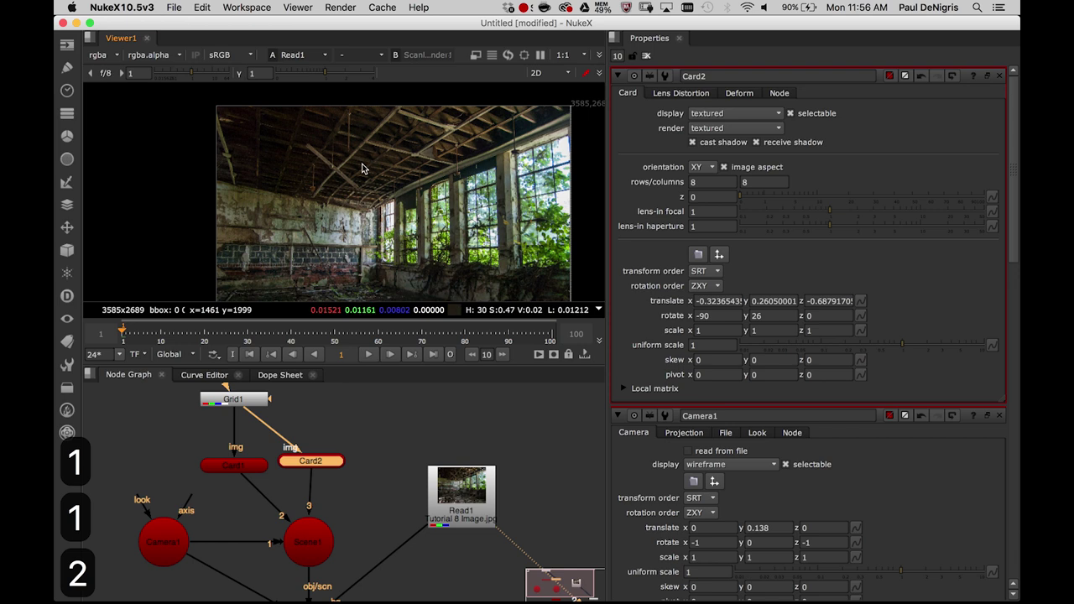
key("1")
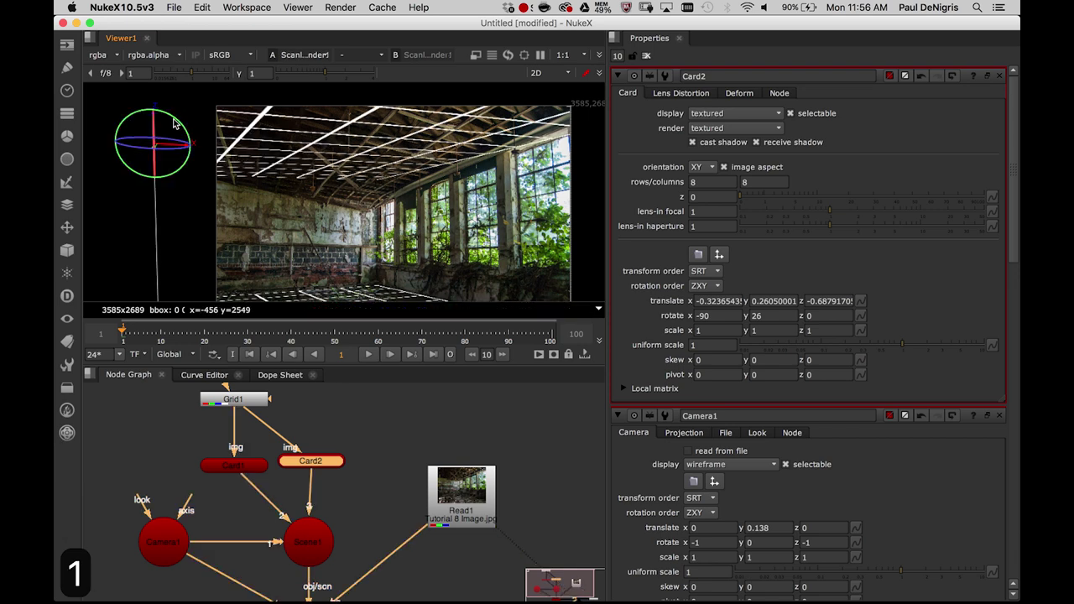
Try several tilts of Card2 against the ceiling's slope and settle on a rotation of about X -88.2, Y 116, Z -90
left_click_drag(171, 119, 194, 105, "super")
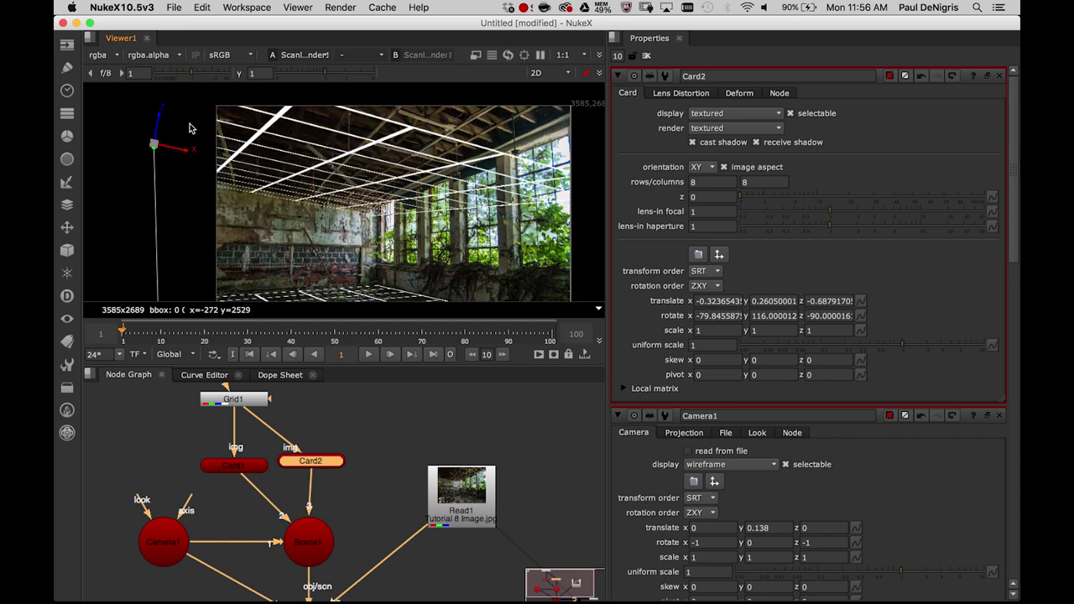
key("super+z")
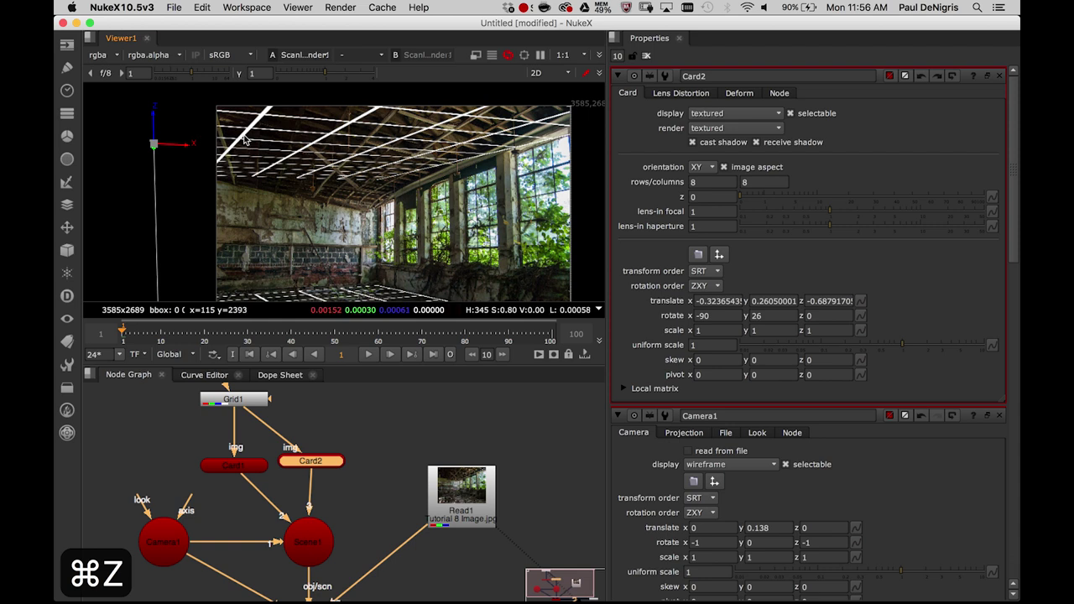
mouse_move(193, 134)
left_mouse_down("ctrl")
mouse_move(187, 112)
mouse_move(190, 125)
left_mouse_up("ctrl")
key("ctrl")
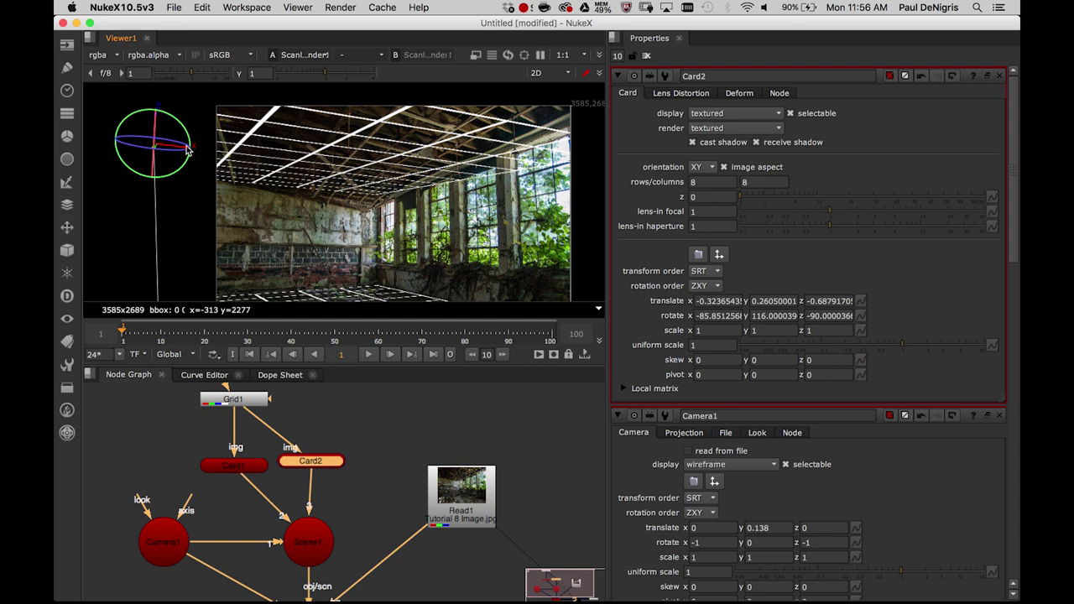
left_click_drag(183, 136, 137, 144, "ctrl")
key("super+z")
key("super+z")
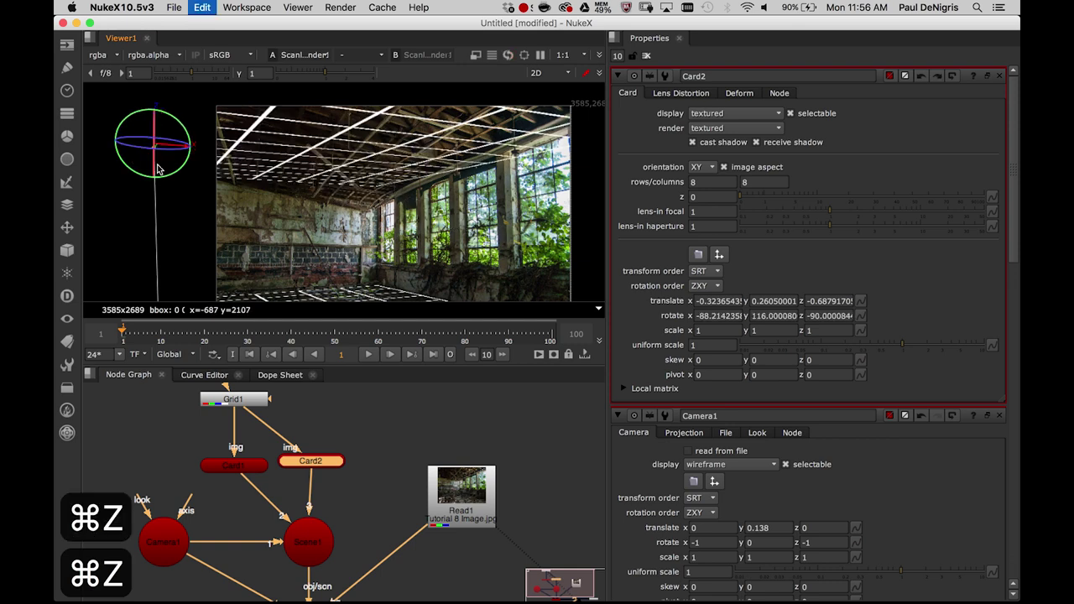
Lower Card2's Y rotation in whole degrees to about 111
key("Down")
key("Down")
key("Down")
key("Down")
key("Down")
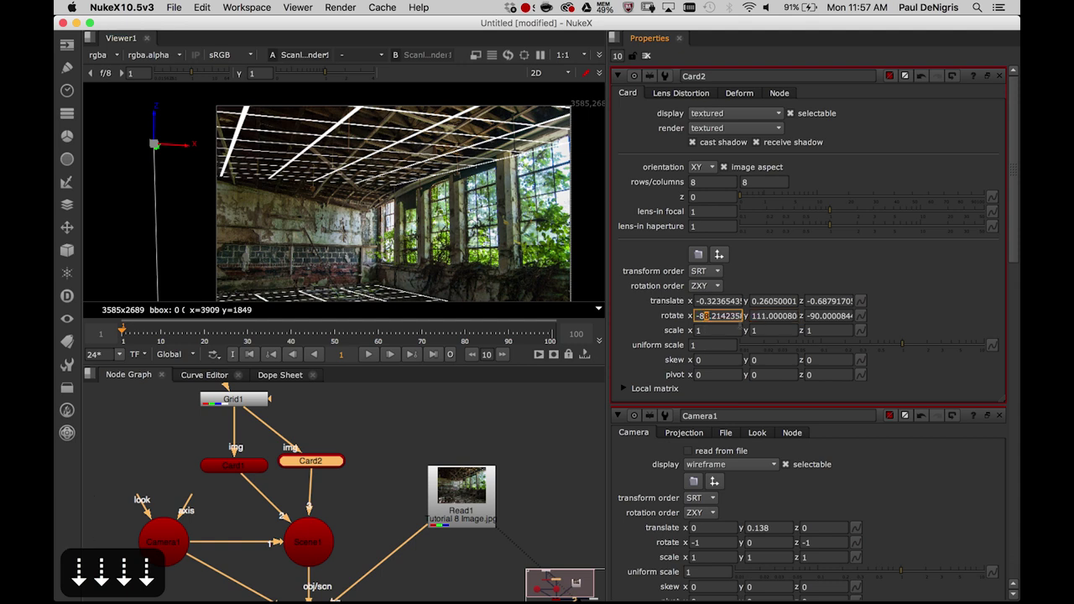
Fine-tune Card2's X rotation in tenths of a degree to about -87.4
key("Right")
key("Right")
key("Up")
key("Up")
key("Up")
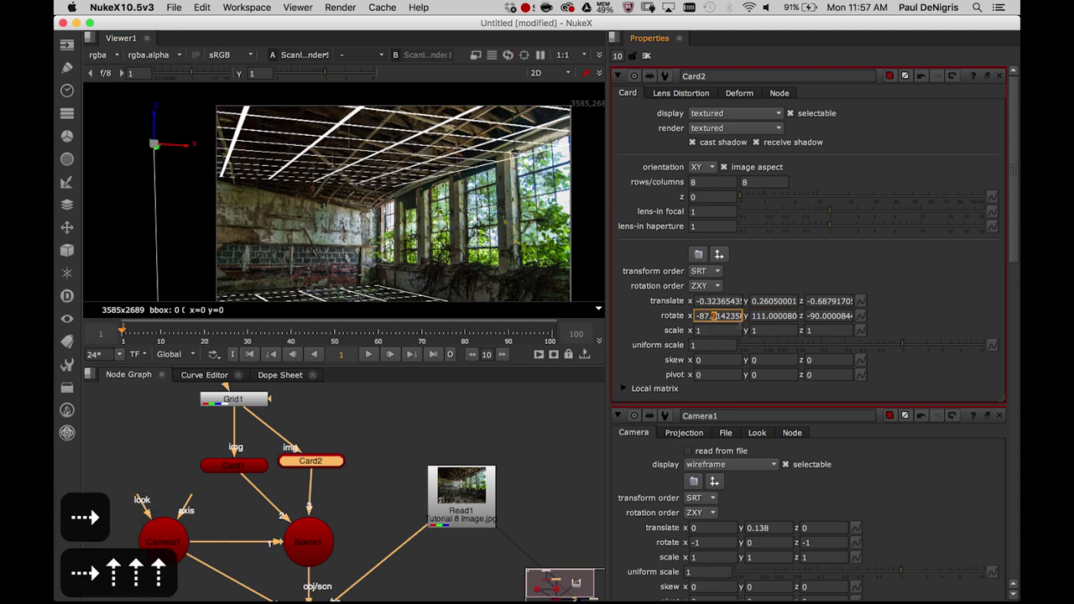
key("Down")
key("Down")
key("Down")
key("Down")
key("Down")
key("Down")
key("Up")
key("Up")
key("Up")
key("Up")
key("Up")
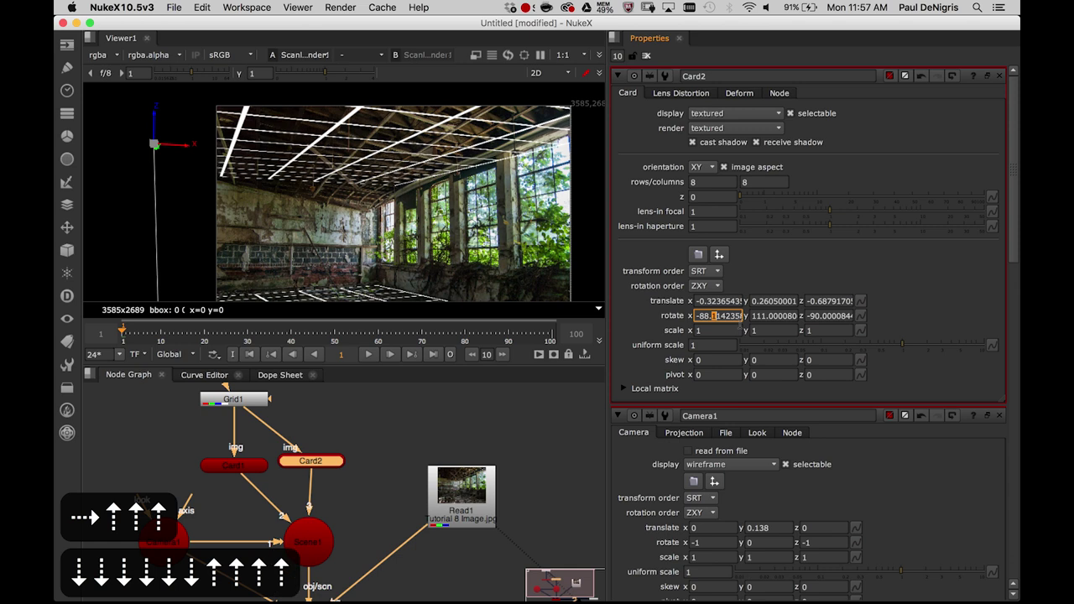
key("Up")
key("Up")
key("Up")
key("Up")
key("Up")
key("Up")
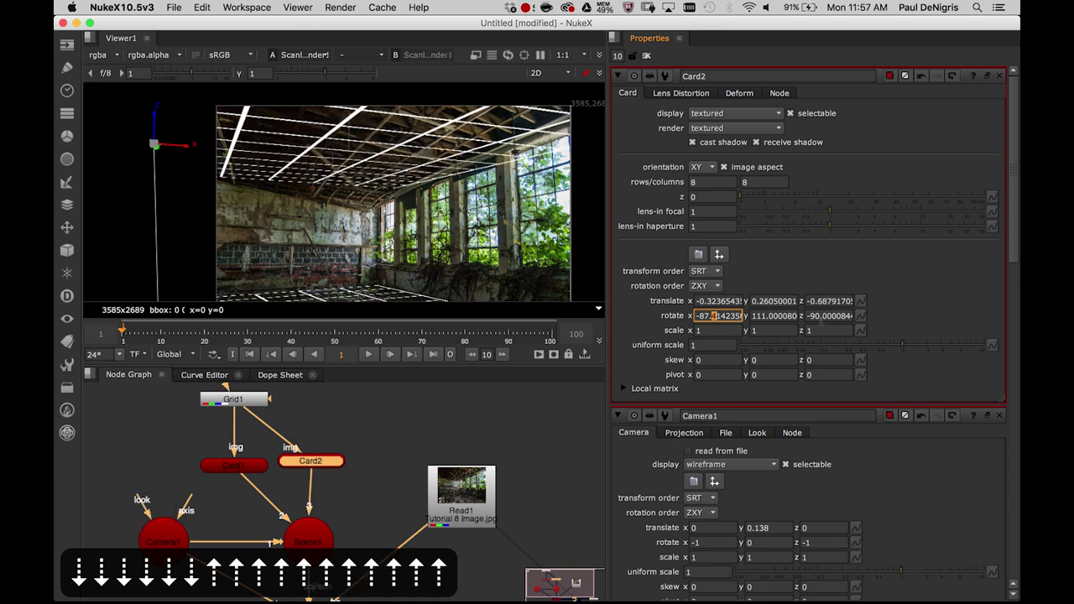
Adjust Card2's Z rotation in tenths of a degree to about -91.1
key("Right")
key("Right")
key("Down")
key("Down")
key("Down")
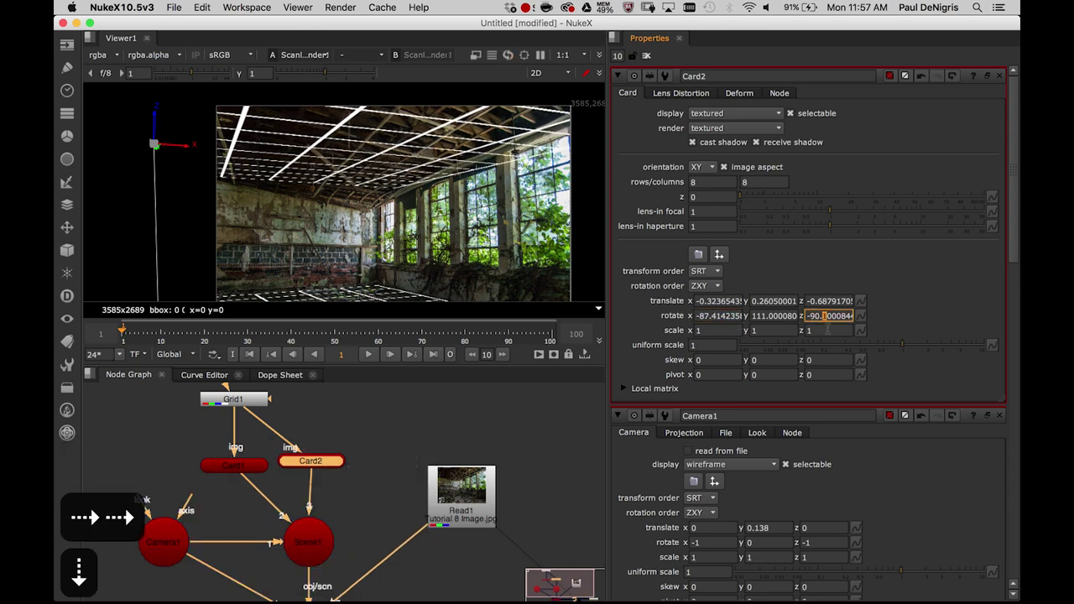
key("Down")
key("Down")
key("Down")
key("Down")
key("Down")
key("Down")
key("Down")
key("Down")
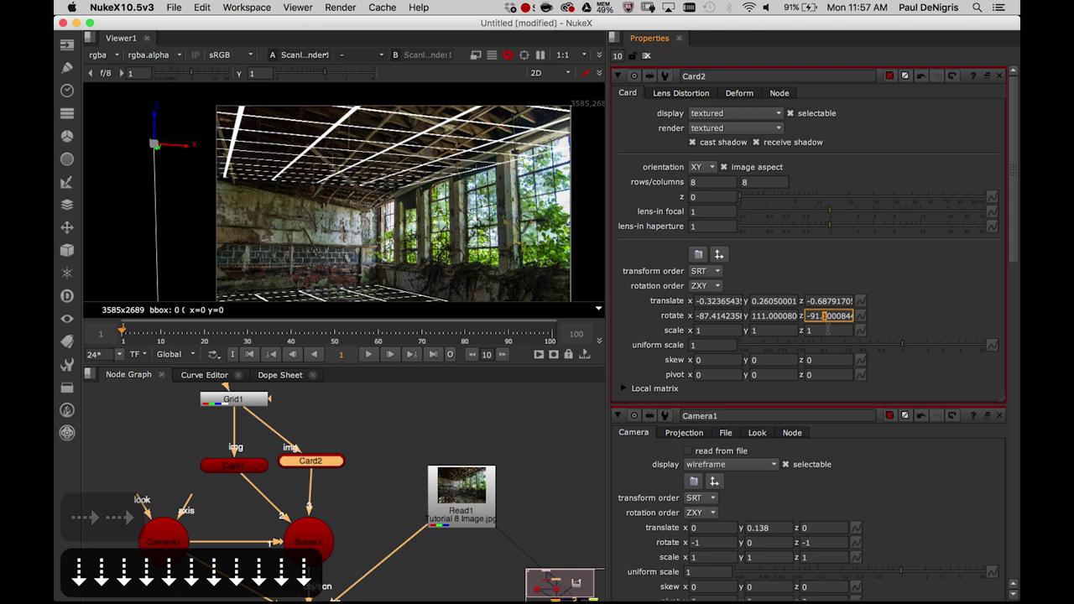
Rotate Card2 in the 3D view to about X -84.5, Y 136.6, Z -116.7 and compare it with the photo's ceiling
scroll(552, 244, "up", 8)
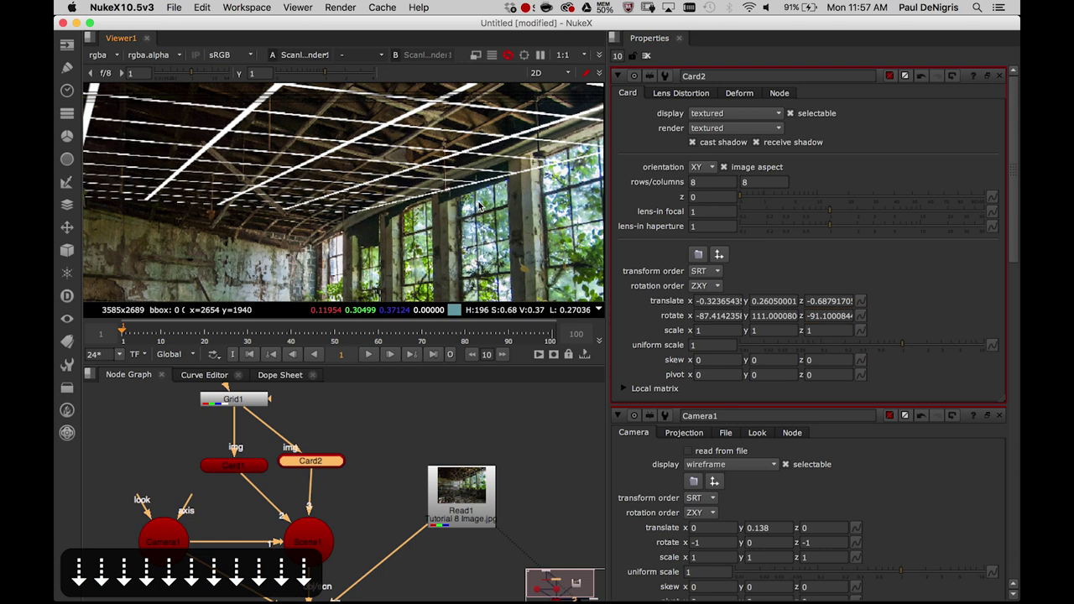
key("Tab")
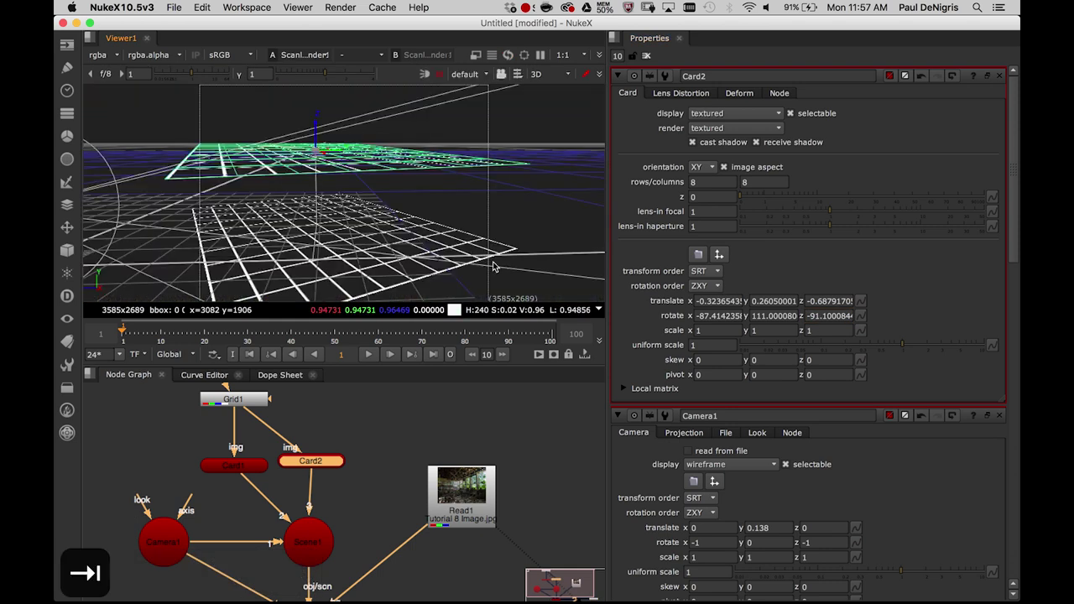
left_click_drag(549, 221, 375, 130)
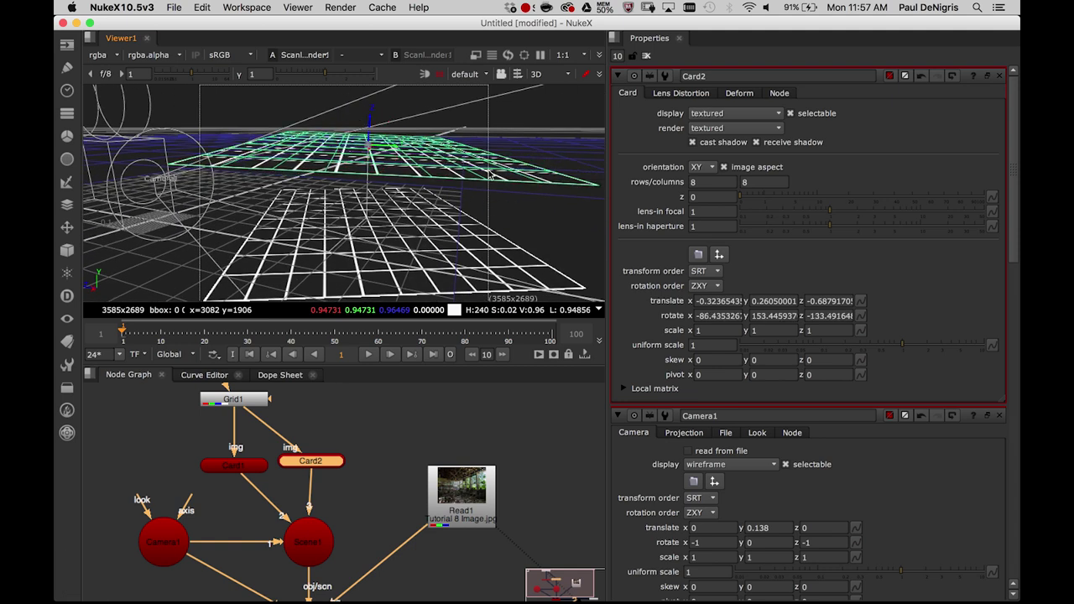
key("Tab")
key("Tab")
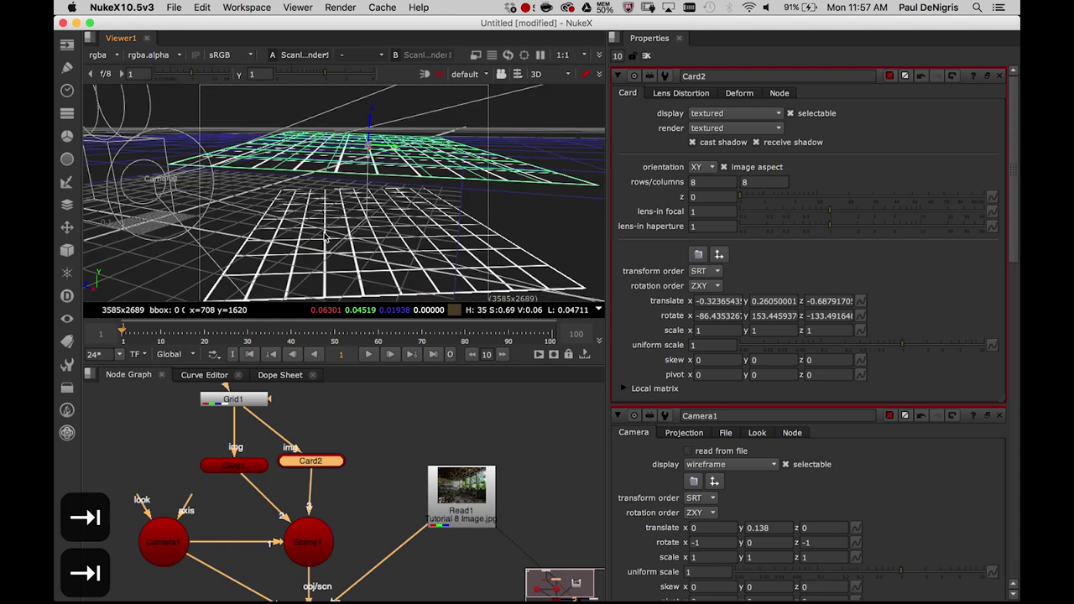
left_click_drag(359, 168, 389, 173, "super")
key("f")
key("Tab")
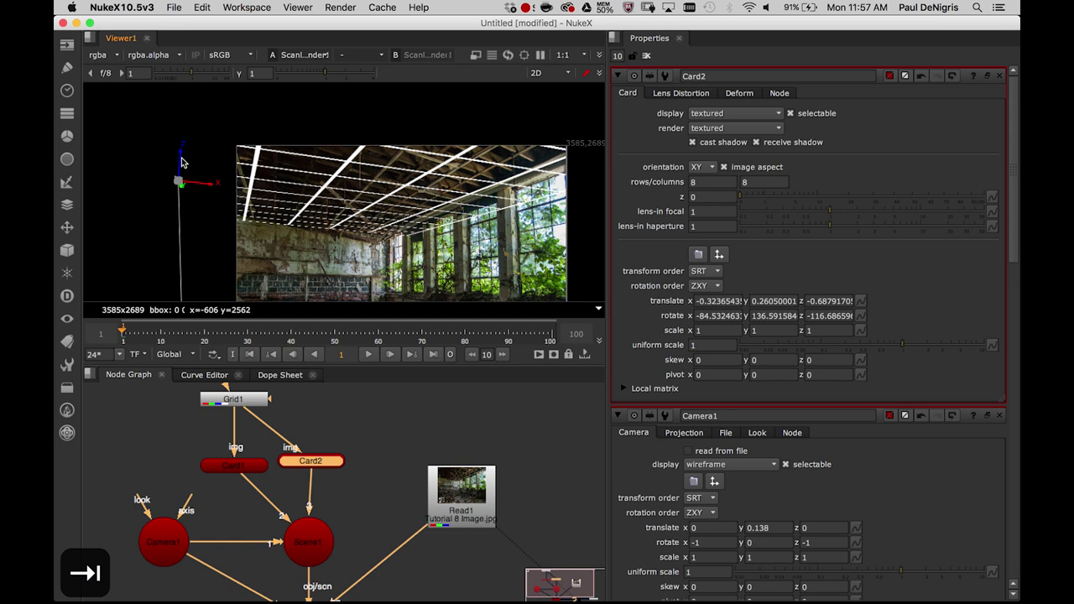
Raise Card2 towards the photo's ceiling line, to a Y translation of about 0.272
left_click_drag(182, 160, 184, 156)
scroll(328, 211, "up", 2)
middle_click_drag(328, 211, 281, 210)
scroll(338, 208, "up", 3)
scroll(281, 210, "up", 1)
left_click_drag(89, 104, 90, 100)
middle_click_drag(352, 219, 303, 224)
scroll(302, 224, "down", 3)
scroll(419, 173, "up", 3)
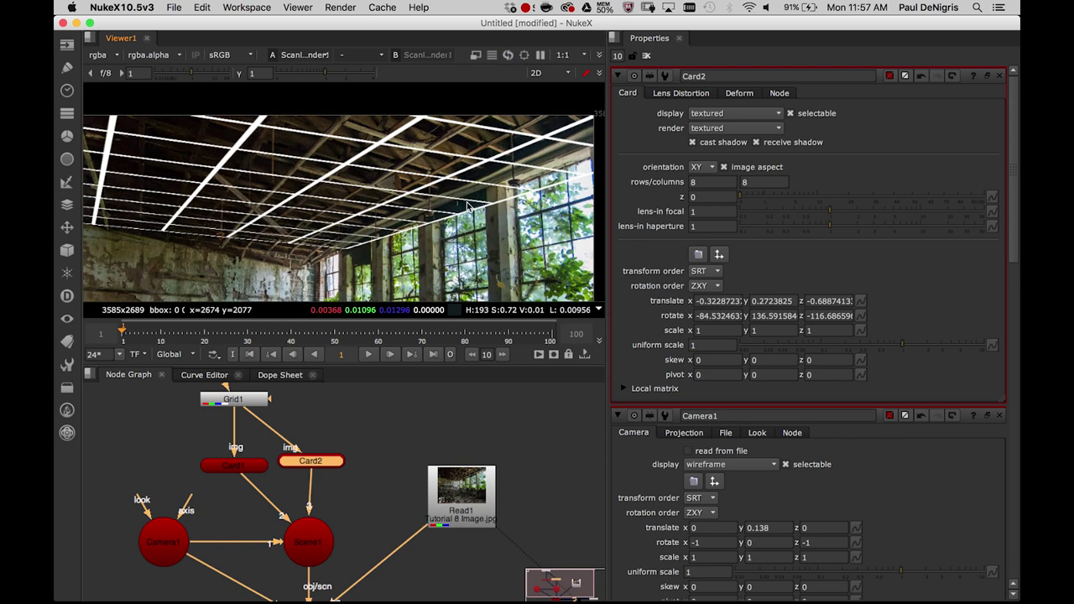
Rotate Card2 over the photo in small increments to about X -86.9, Y 162.1, Z -142.2
middle_click_drag(391, 212, 457, 215)
scroll(457, 216, "down", 4)
left_click_drag(195, 154, 204, 163, "ctrl")
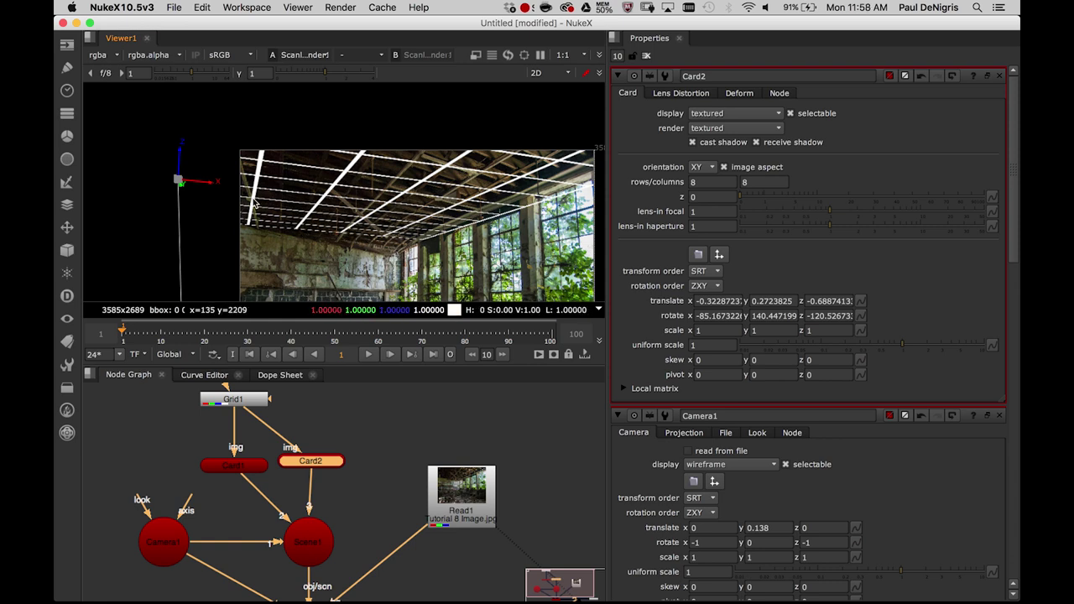
left_click_drag(205, 157, 211, 170, "ctrl")
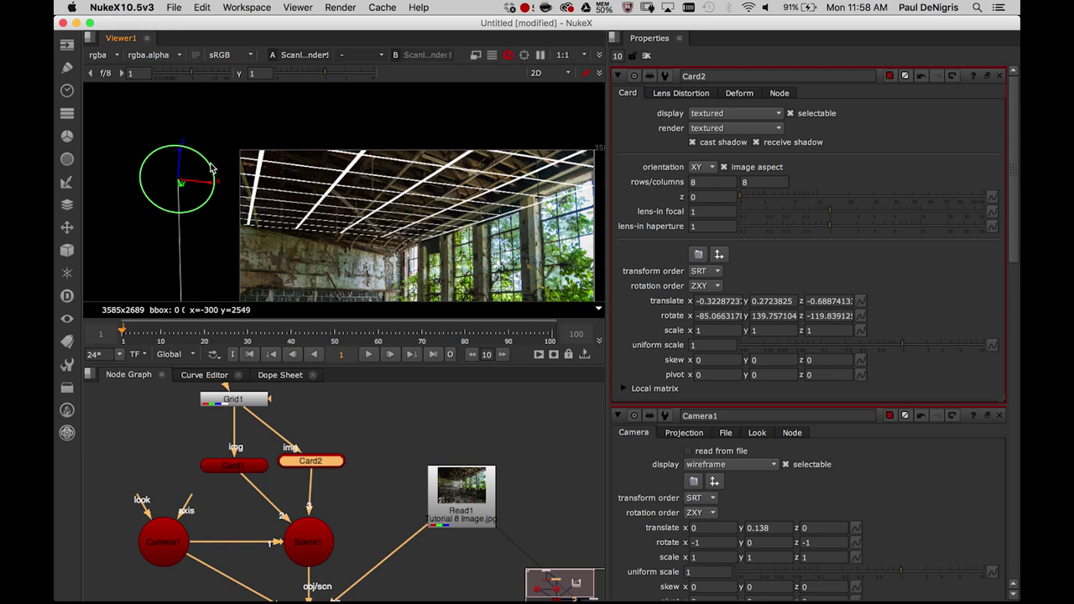
left_click_drag(207, 162, 214, 170)
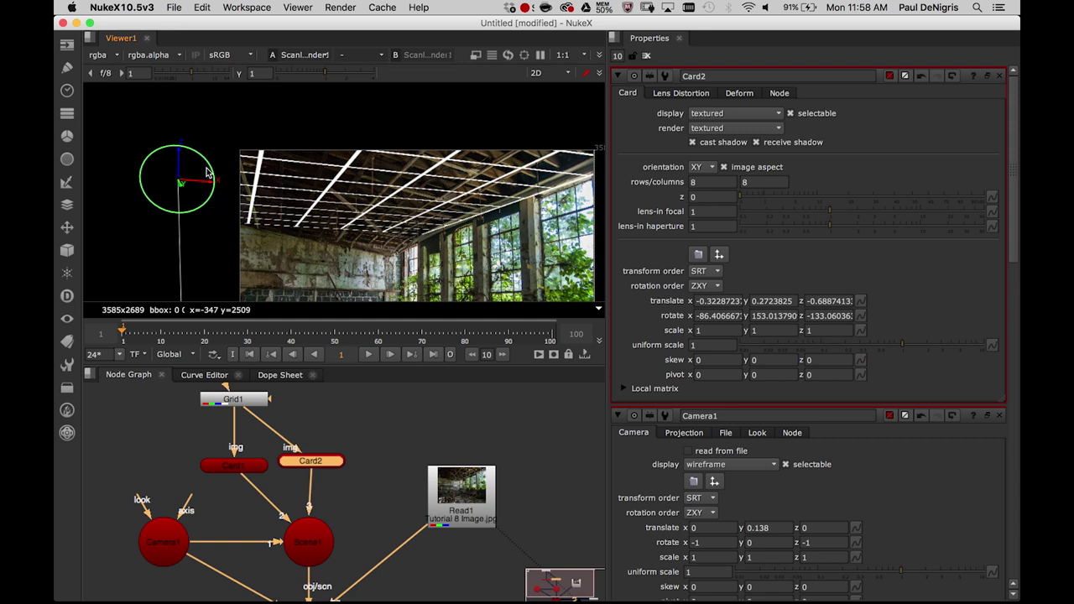
left_click_drag(208, 167, 211, 170)
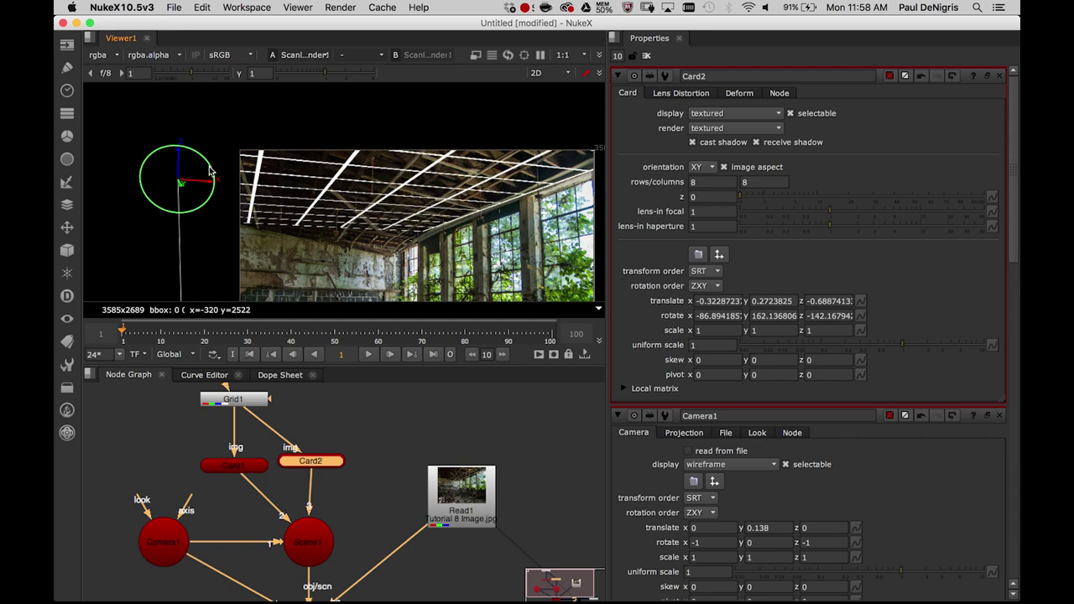
Refine Card2's rotation in the 3D view to about X -86.8, Y 163, Z -138.4, comparing it with the photo's ceiling
key("Tab")
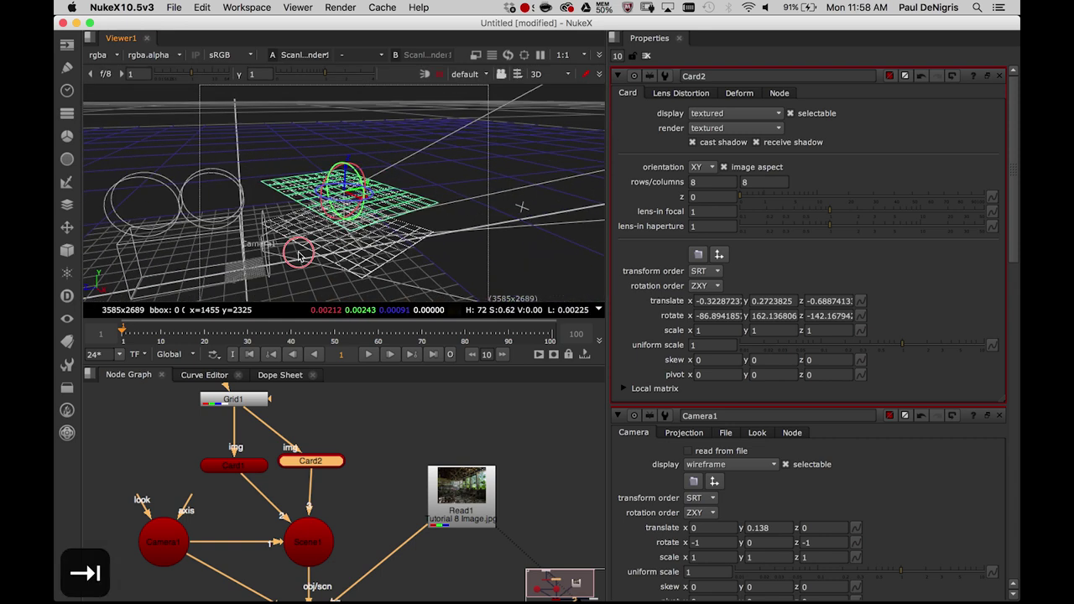
left_click_drag(262, 250, 277, 198, "super")
left_click_drag(323, 172, 414, 273)
key("Tab")
key("Tab")
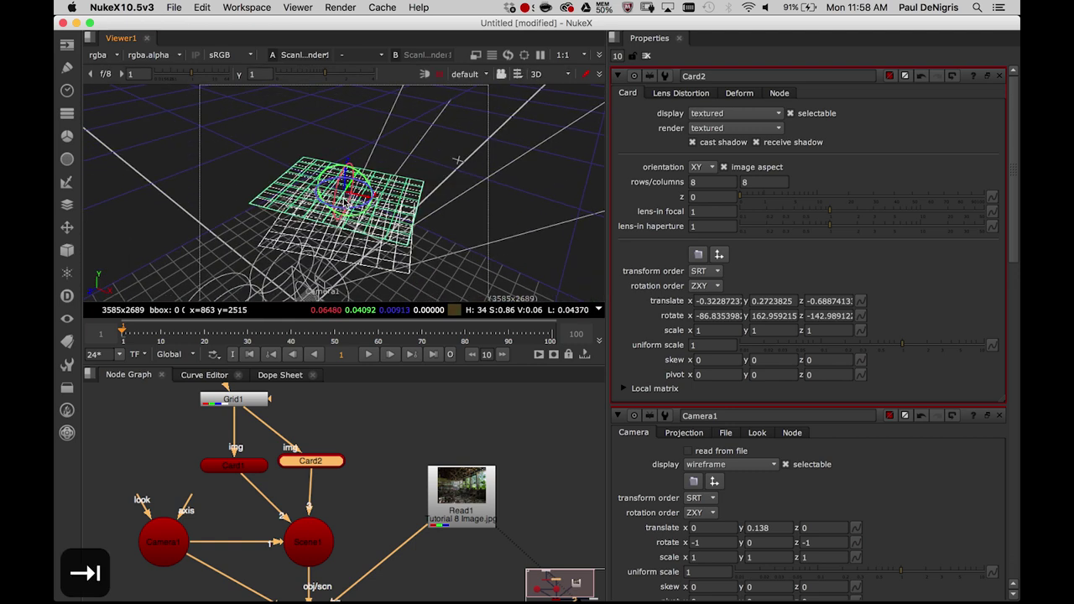
left_click_drag(336, 198, 353, 203)
key("Tab")
key("Tab")
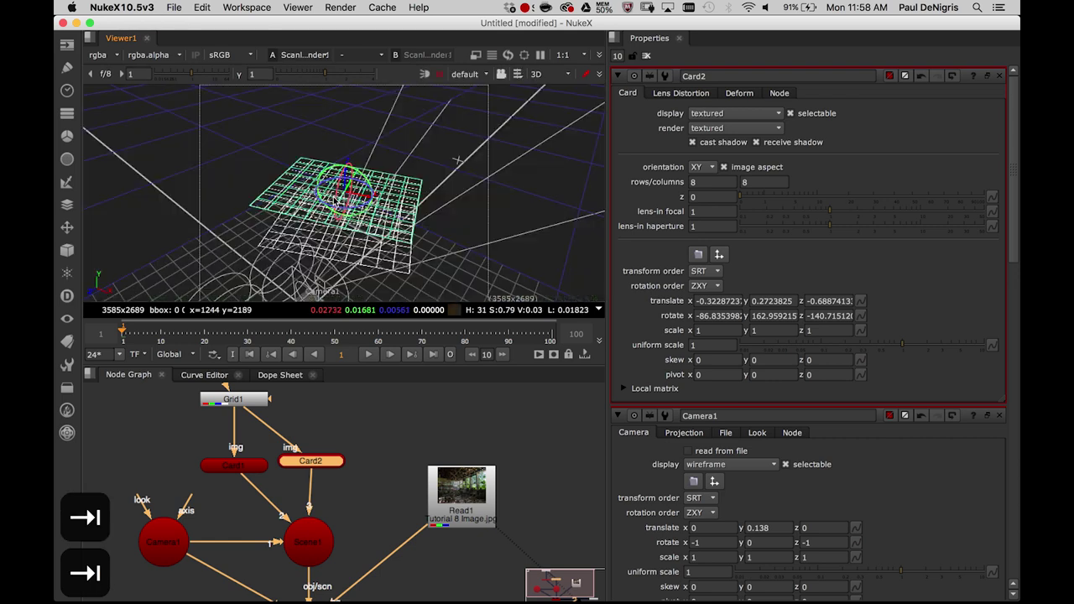
left_click_drag(354, 208, 359, 211)
key("Tab")
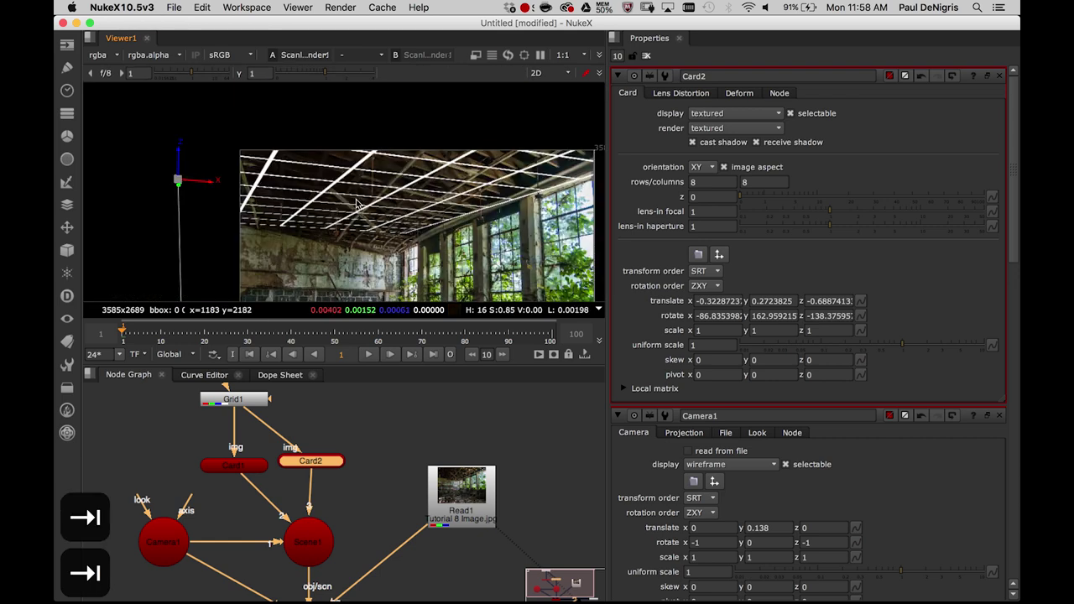
Tilt Card2 further in the 3D view to about X -83.6, Y -174.5, Z -160.8 and compare its grid lines with the rafters
key("Tab")
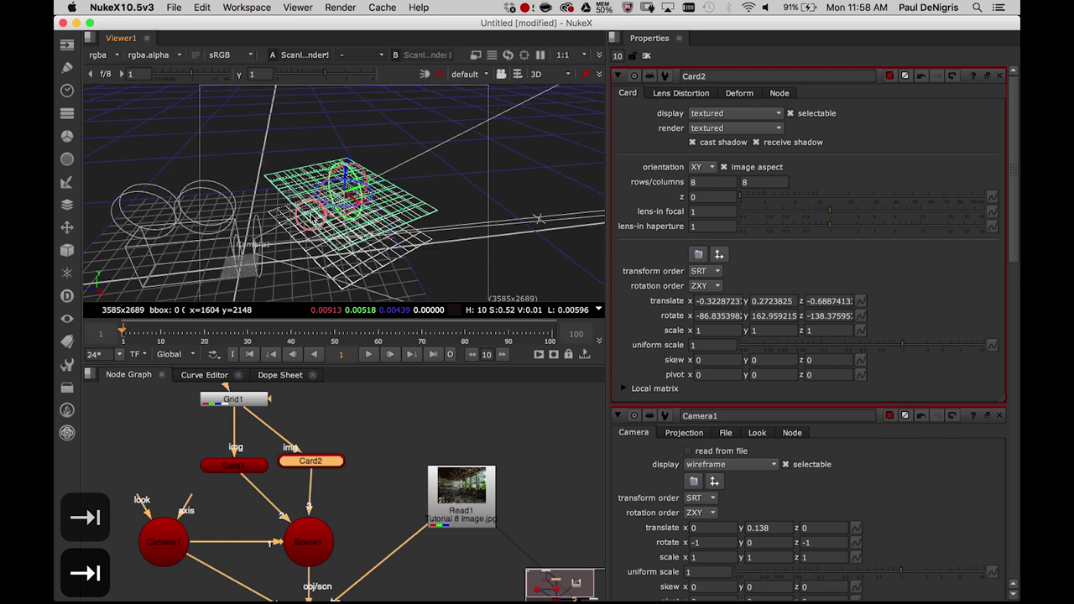
left_click_drag(277, 209, 289, 205, "super")
left_click_drag(323, 173, 362, 173)
key("Tab")
key("Tab")
key("Tab")
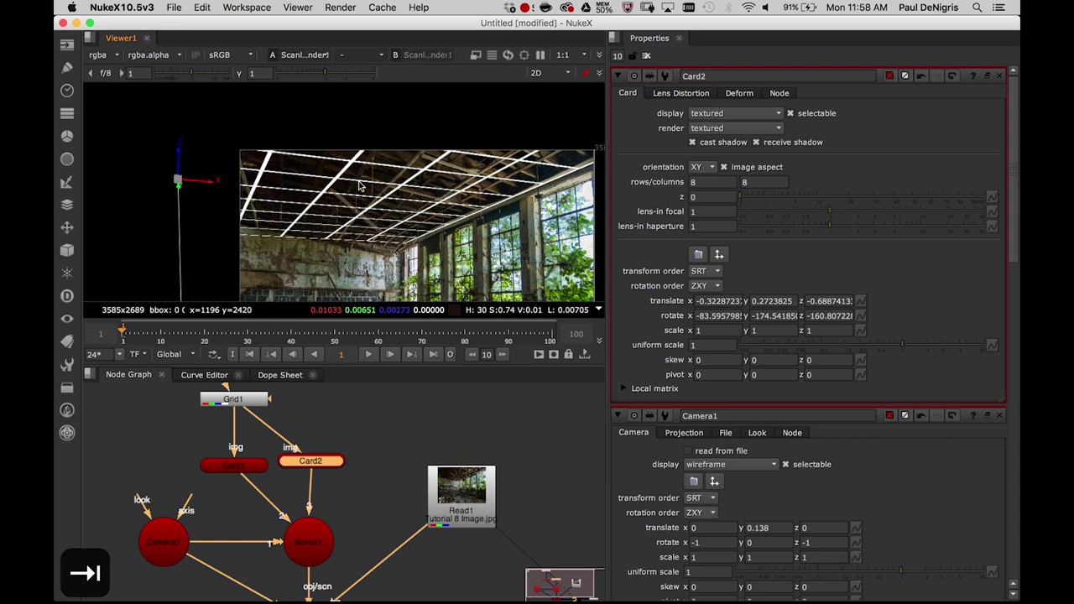
scroll(361, 204, "up", 5)
scroll(350, 217, "down", 3)
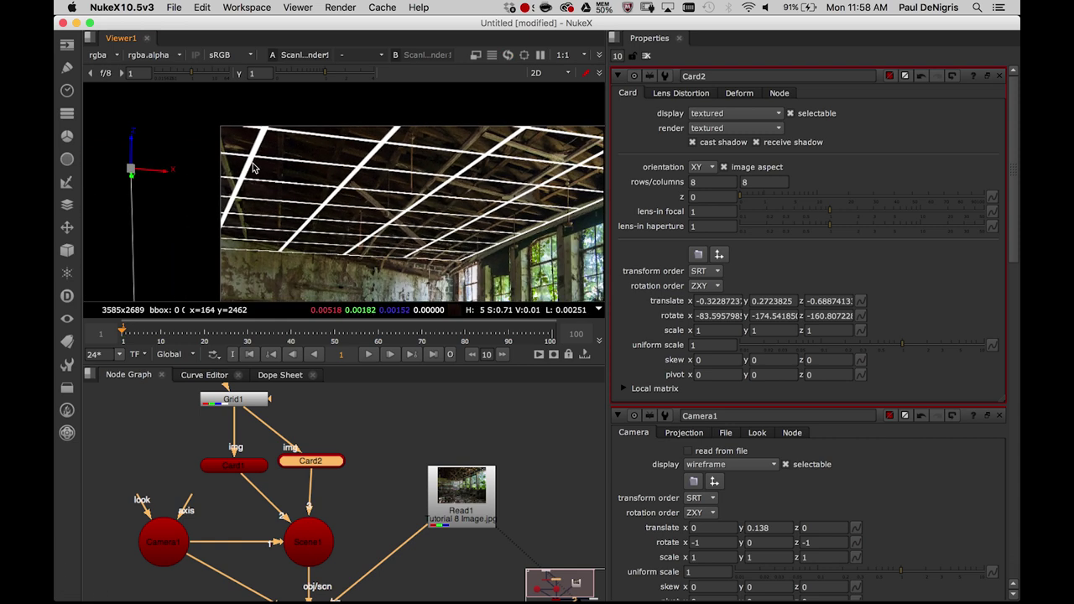
Tilt Card2 to a rotation of about X -79.9, Y 151.4, Z -127.1 and raise it to about Y 0.31
key("Tab")
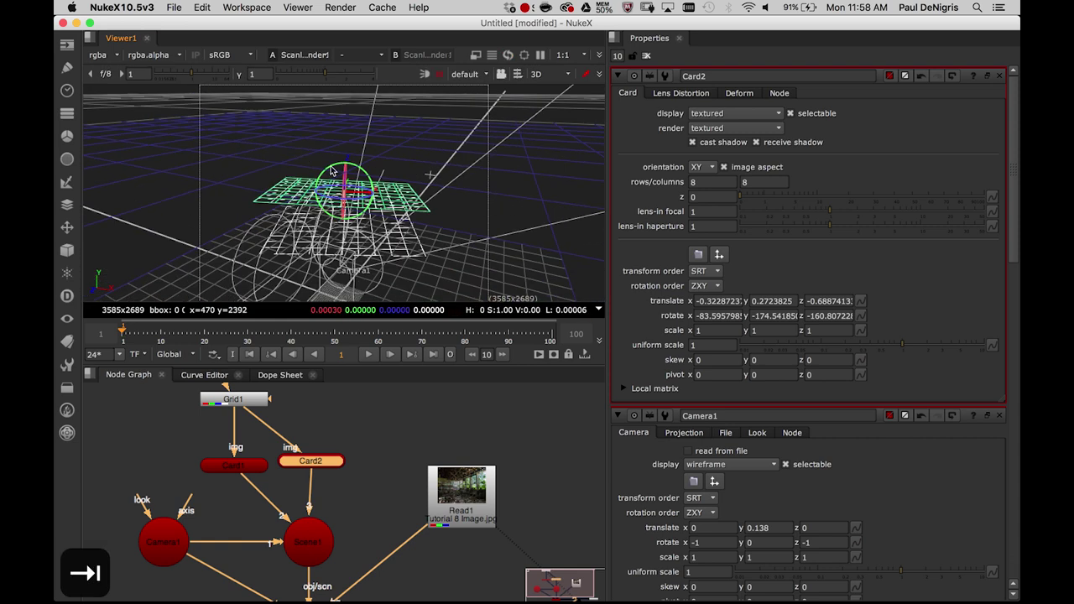
key("Tab")
key("Tab")
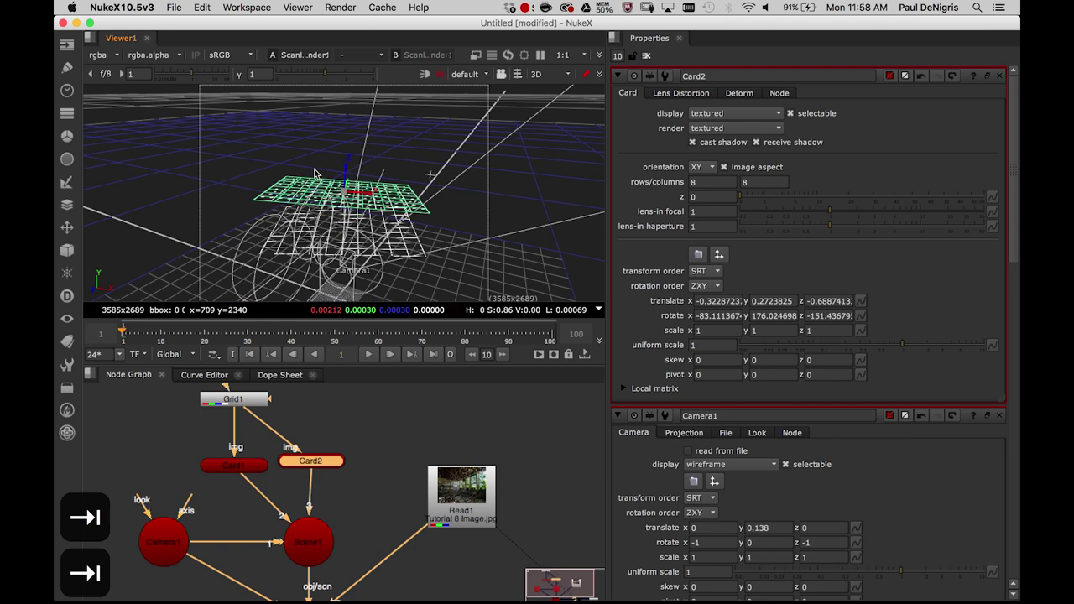
left_click_drag(333, 170, 351, 173)
key("Tab")
key("Tab")
key("Tab")
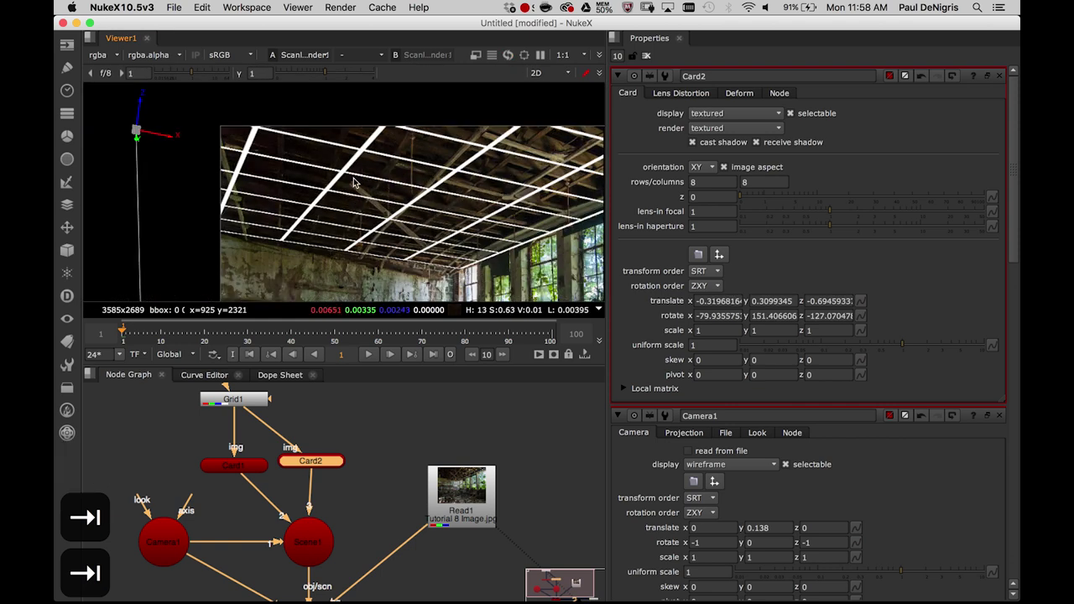
Nudge Card2 up to a Y translation of about 0.318 to meet the top of the walls
scroll(355, 176, "down", 2)
middle_click_drag(359, 182, 302, 183)
key("Tab")
left_click_drag(349, 166, 346, 166)
key("Tab")
middle_click_drag(344, 166, 313, 128)
Examine the floor and ceiling grids against the photo in an enlarged viewer, and both cards' alignment in 3D
scroll(346, 165, "down", 2)
scroll(344, 166, "down", 1)
scroll(340, 157, "down", 2)
scroll(312, 149, "down", 1)
key("space")
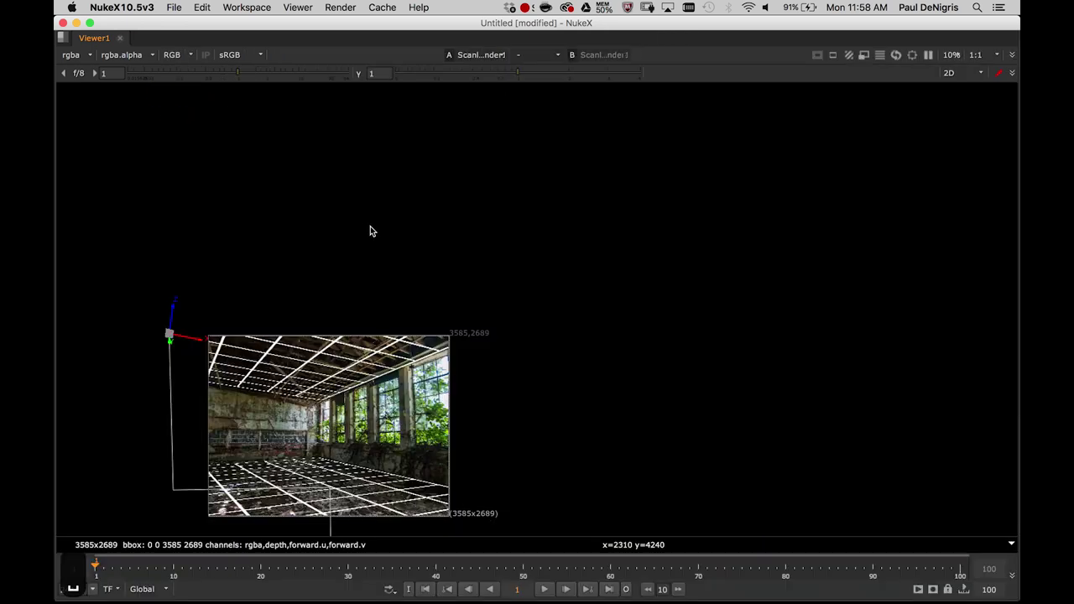
key("h")
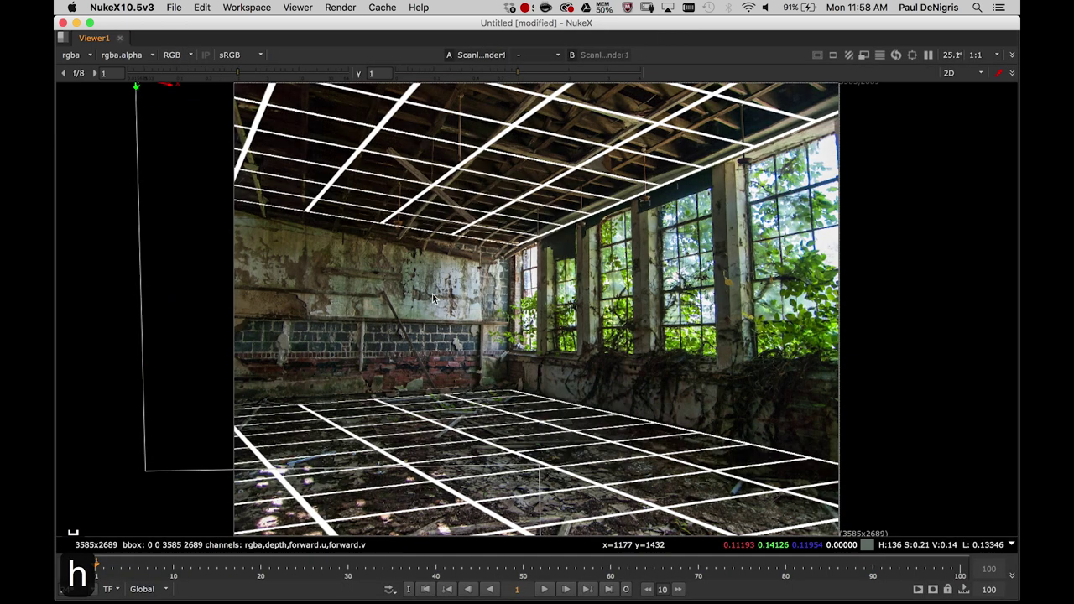
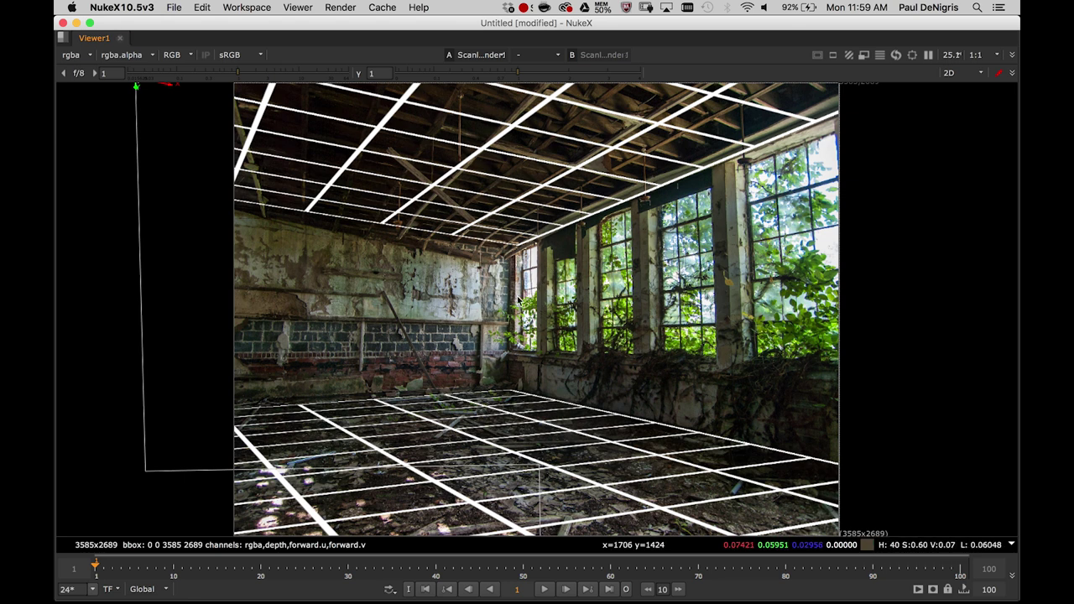
key("Tab")
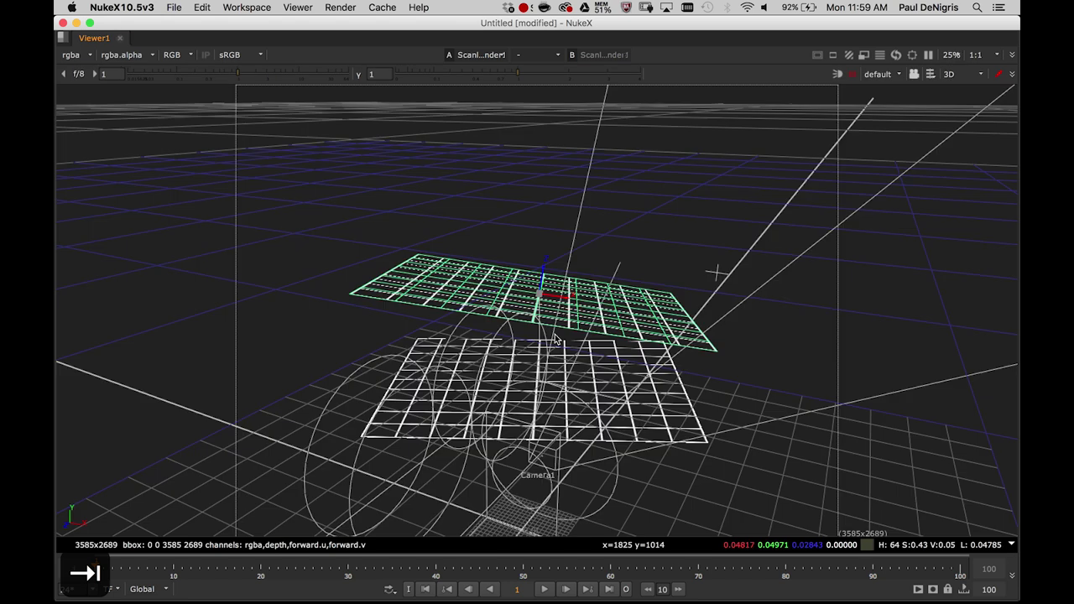
left_click_drag(733, 369, 574, 329, "super")
left_click(601, 377)
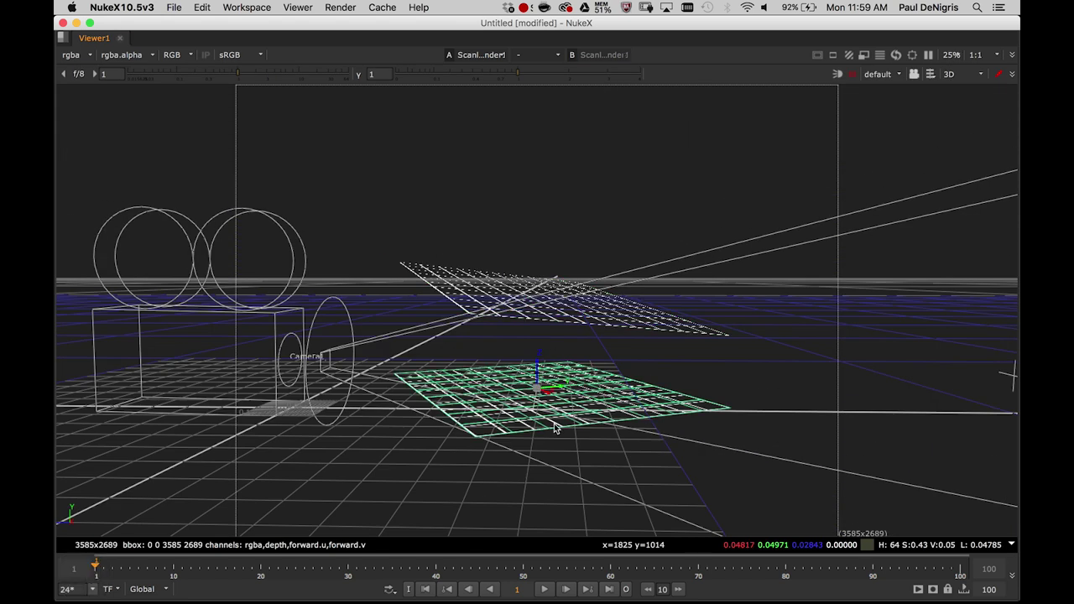
left_click_drag(539, 460, 593, 405, "ctrl")
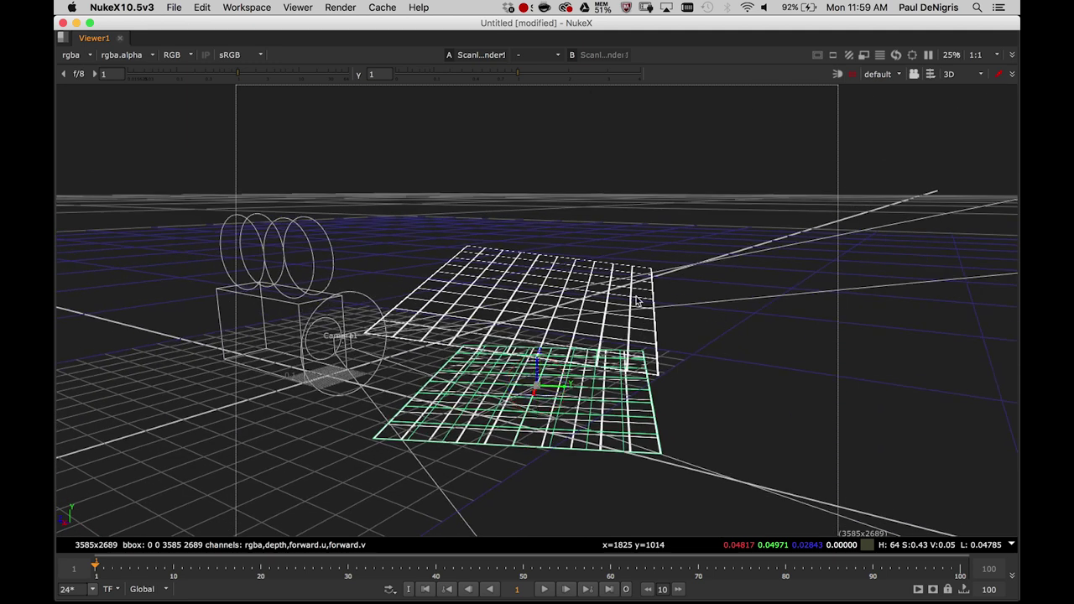
key("Tab")
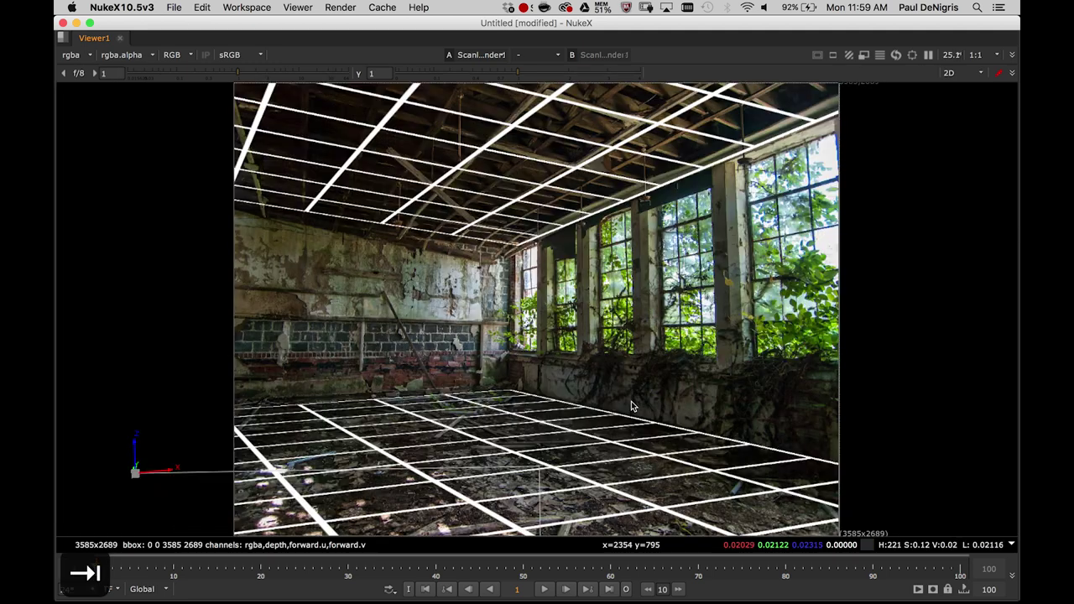
key("space")
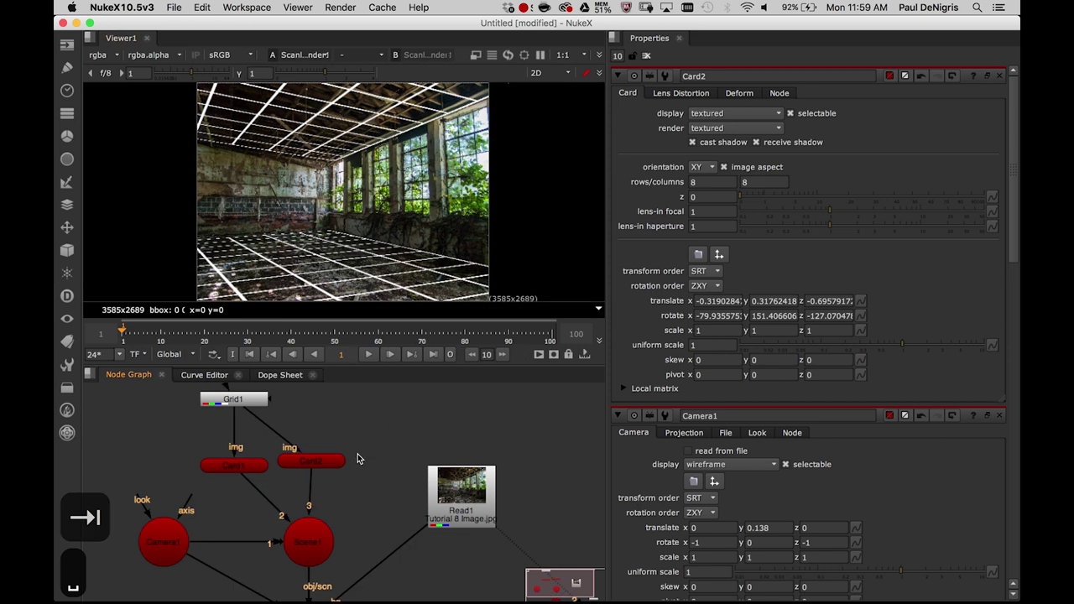
Duplicate the Card1 node and connect the copy between Grid1 and Scene1
left_click(247, 468)
key("super+c")
key("super+v")
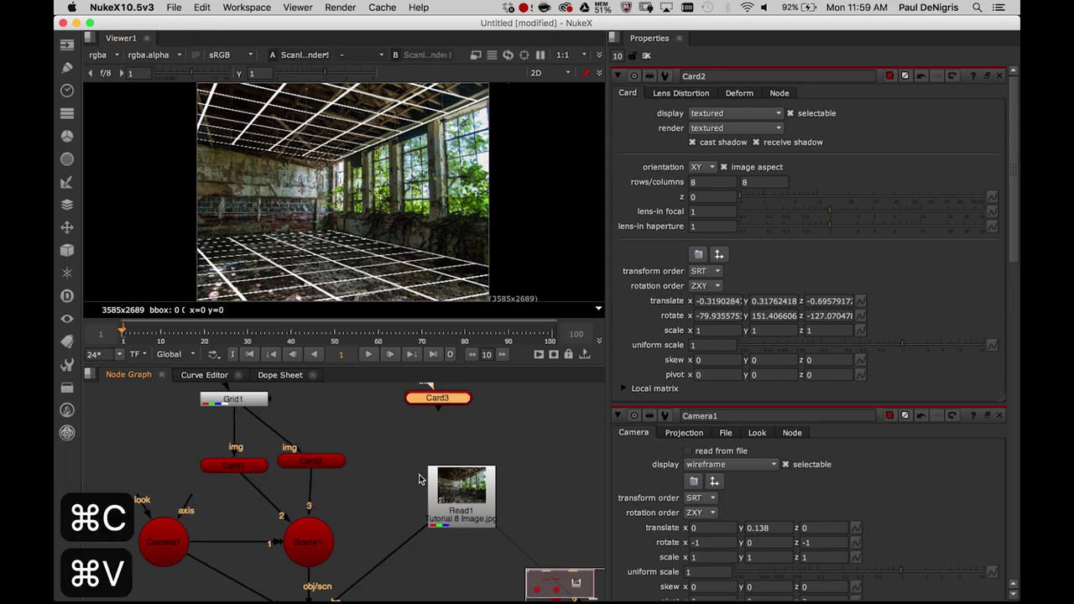
left_click_drag(439, 413, 259, 406)
left_click_drag(399, 463, 388, 460)
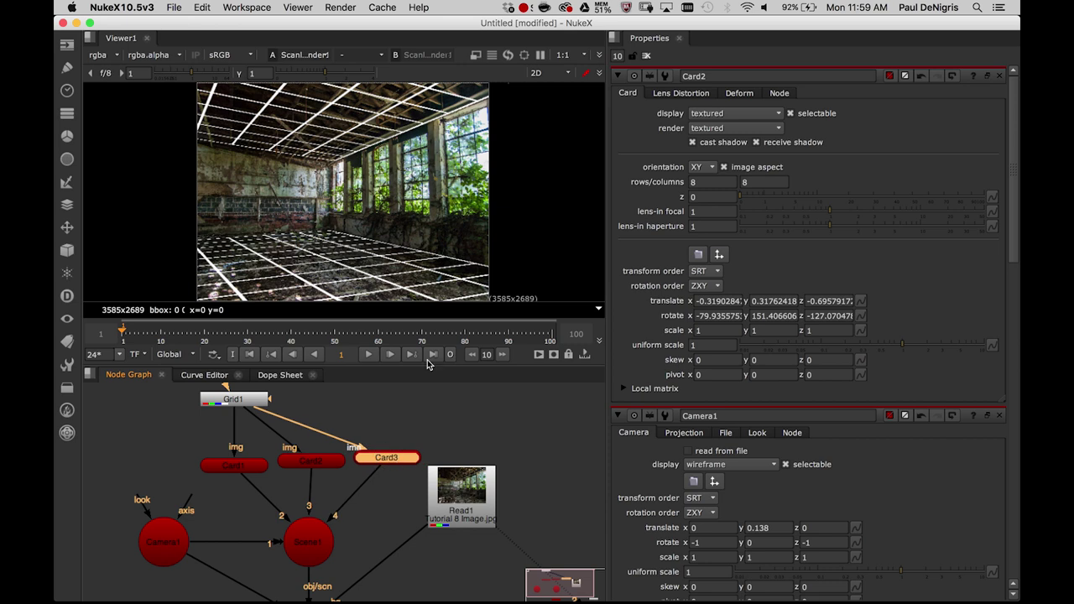
Open Card3's properties and stand the card upright in the 3D view, at a rotation of about X -2.9, Y -64, Z 90
double_click(387, 459)
key("Tab")
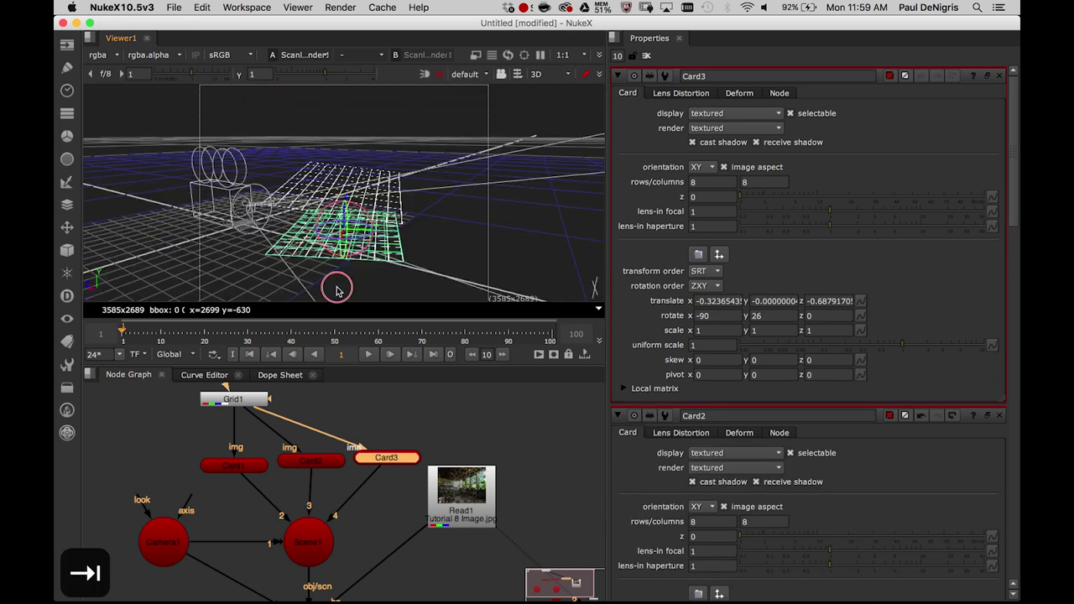
left_click_drag(522, 245, 449, 288, "super")
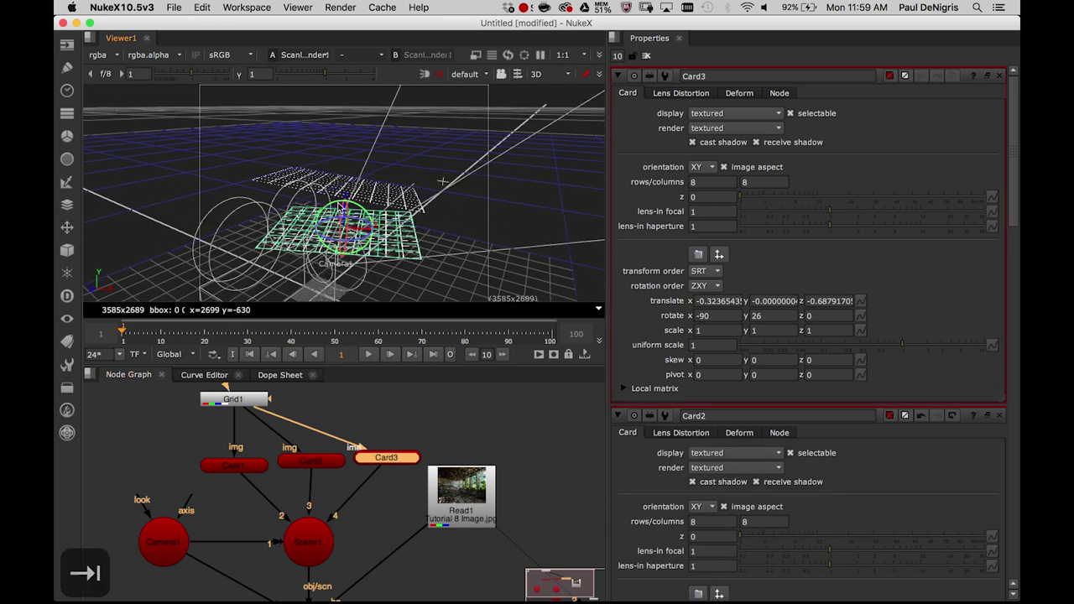
left_click_drag(336, 203, 265, 235)
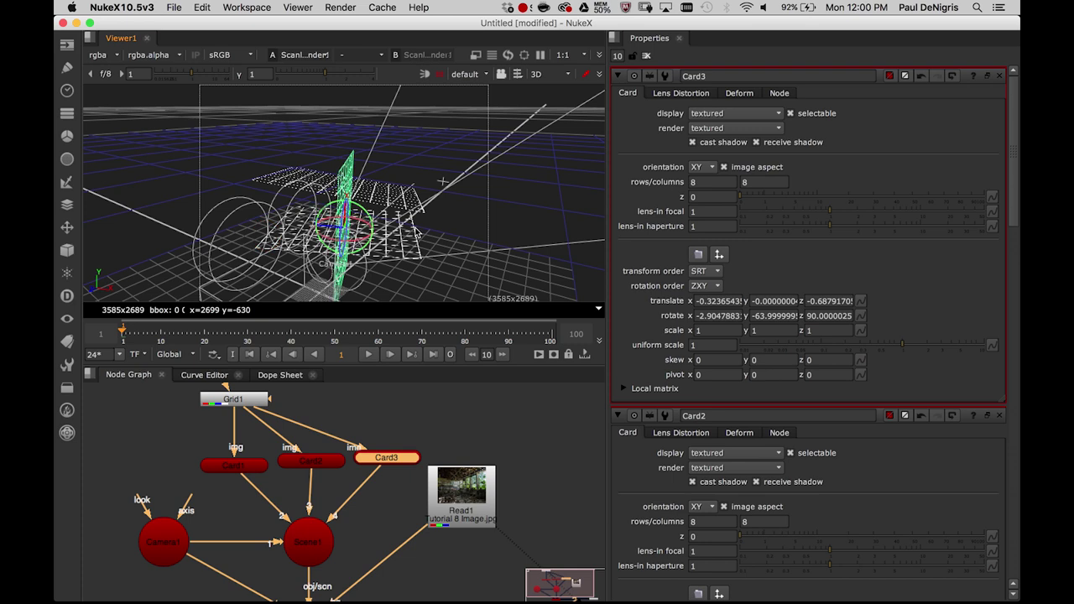
Move Card3 to the floor grid's window-side edge, about X 0.124, Y -0.025, Z -0.906, and straighten its X rotation to about 0.2
left_click_drag(420, 235, 445, 270, "super")
left_click_drag(324, 223, 464, 172)
scroll(491, 152, "up", 5)
left_click_drag(473, 211, 449, 205)
mouse_move(551, 225)
left_mouse_down("ctrl")
mouse_move(528, 237)
mouse_move(540, 229)
left_mouse_up("ctrl")
left_click_drag(451, 214, 440, 215)
mouse_move(532, 238)
left_mouse_down("ctrl")
mouse_move(515, 226)
mouse_move(528, 213)
mouse_move(526, 235)
left_mouse_up("ctrl")
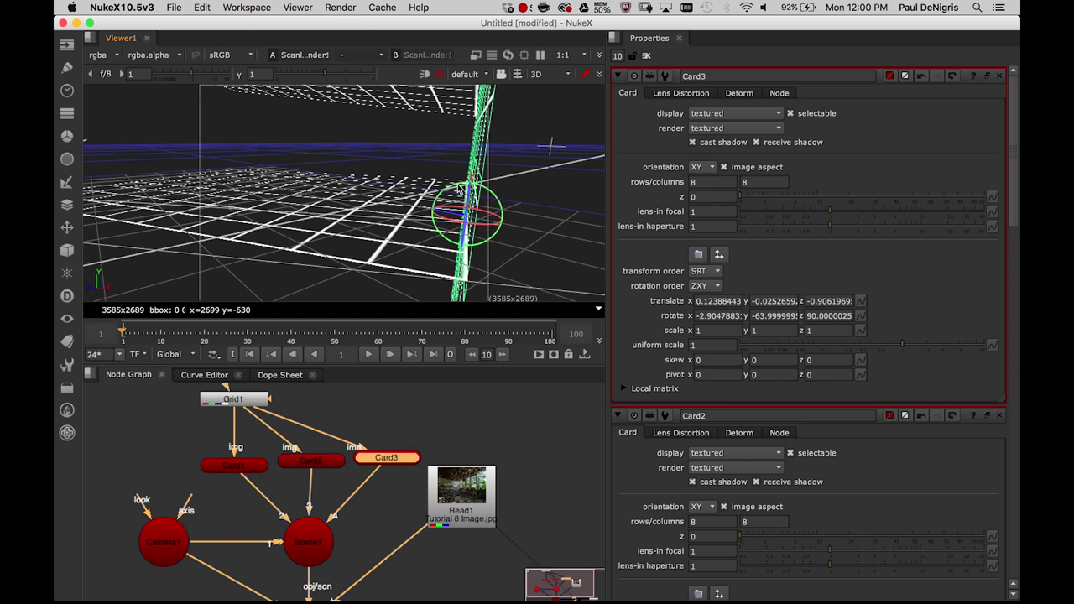
left_click_drag(460, 190, 460, 190, "ctrl")
key("Tab")
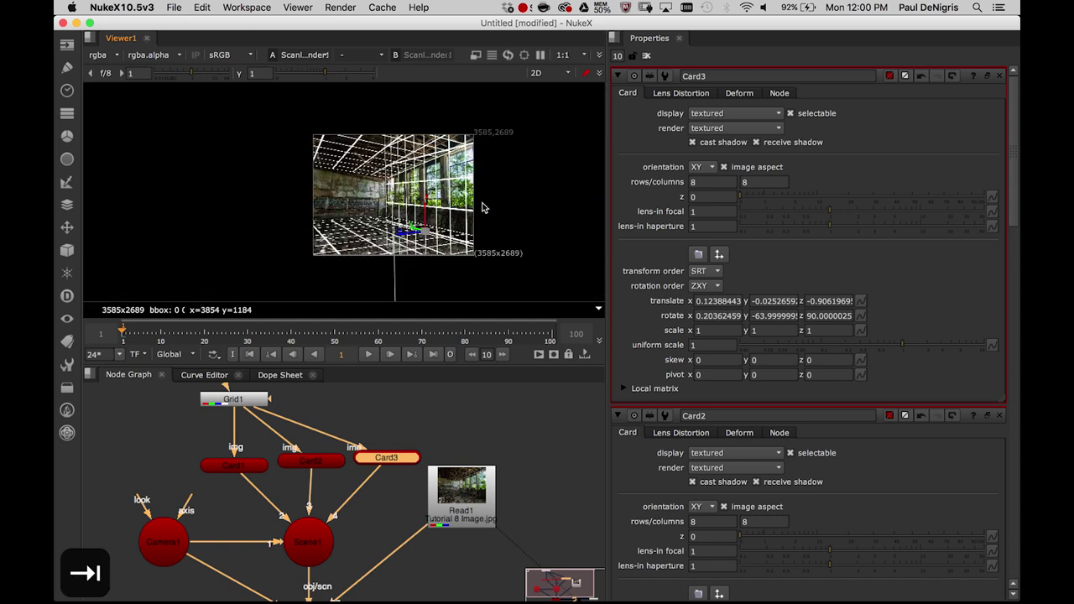
Fine-tune Card3's X rotation to about -0.75 to match its grid to the window wall in the photo
scroll(482, 204, "up", 8)
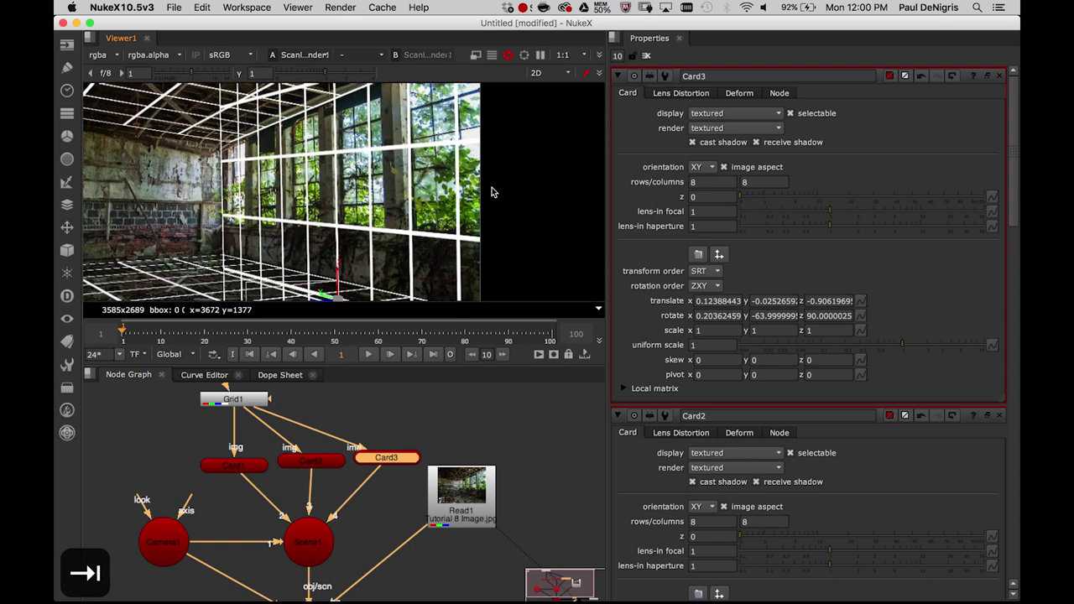
scroll(494, 191, "up", 1)
scroll(400, 211, "up", 5)
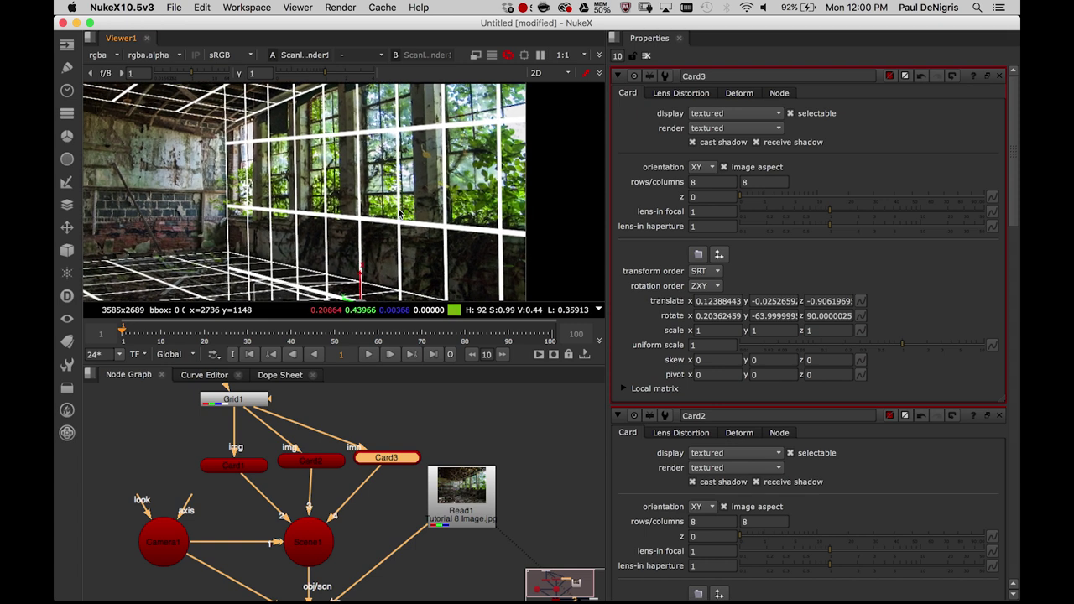
key("Tab")
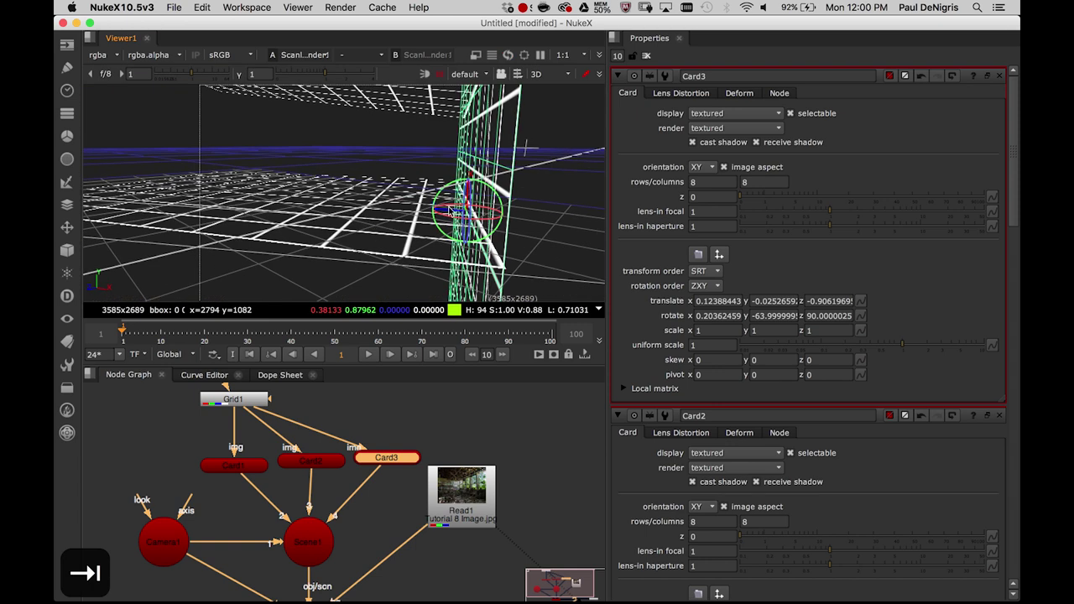
left_click_drag(455, 204, 460, 193)
key("Tab")
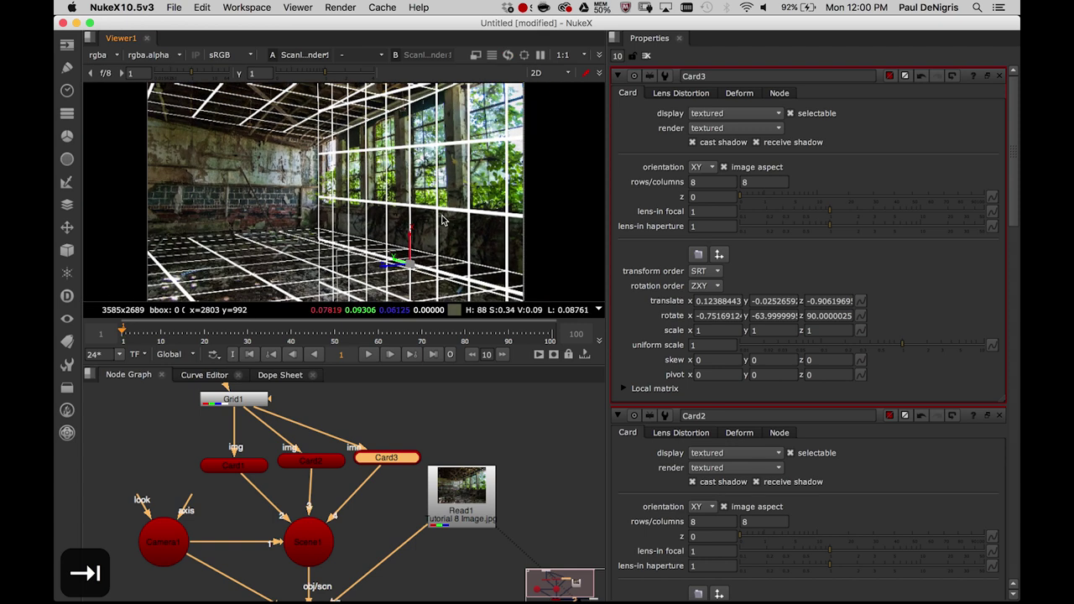
Rotate Card3 to a Z rotation of about 90.5 and compare its grid with the photo's window wall
key("Tab")
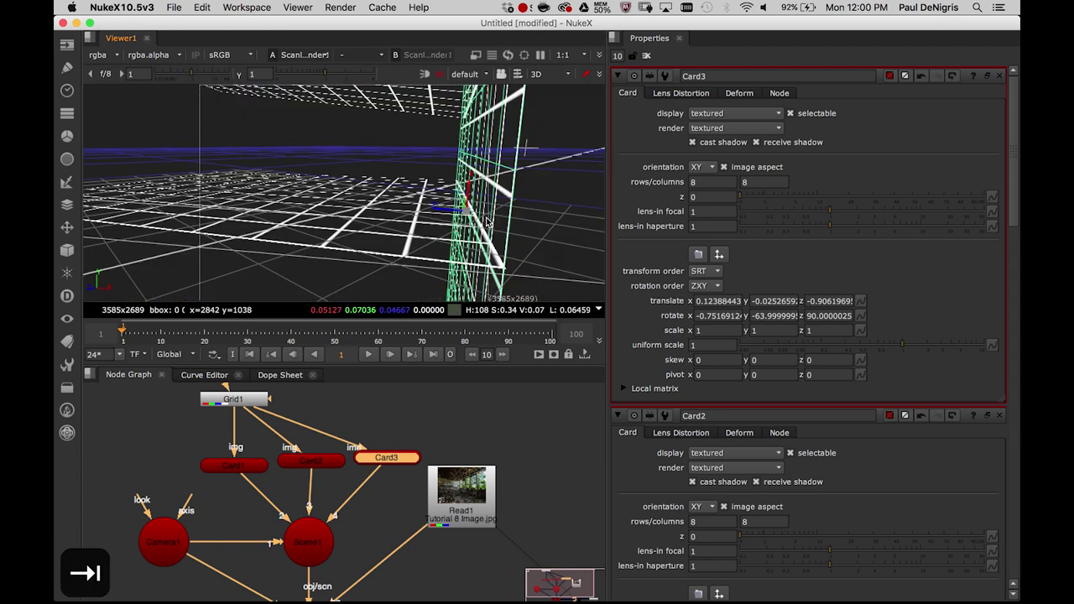
left_click_drag(379, 201, 382, 212)
key("Tab")
middle_click_drag(387, 220, 390, 230)
scroll(390, 228, "up", 3)
mouse_move(412, 185)
middle_mouse_down()
mouse_move(421, 248)
mouse_move(453, 155)
mouse_move(431, 184)
middle_mouse_up()
scroll(419, 168, "down", 3)
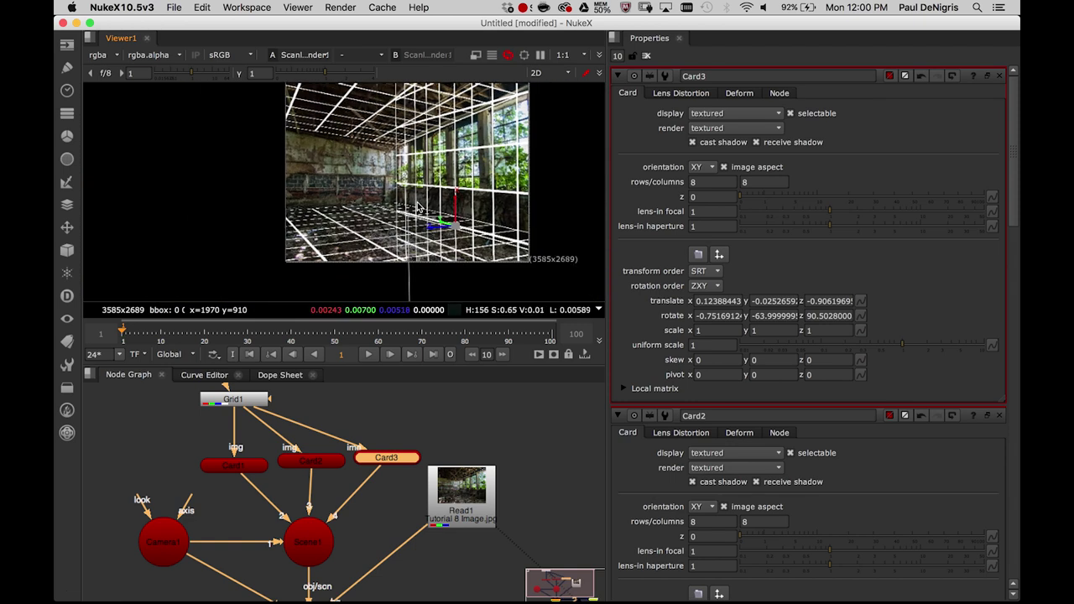
Examine the alignment of the floor, ceiling and window-wall cards from several angles in the 3D view
key("Tab")
middle_click_drag(445, 236, 379, 233, "alt")
left_click_drag(377, 232, 402, 266, "super")
key("super+z")
key("super+z")
left_click_drag(210, 259, 466, 262, "super")
middle_click_drag(453, 262, 393, 285, "alt")
left_click_drag(391, 286, 386, 252, "ctrl")
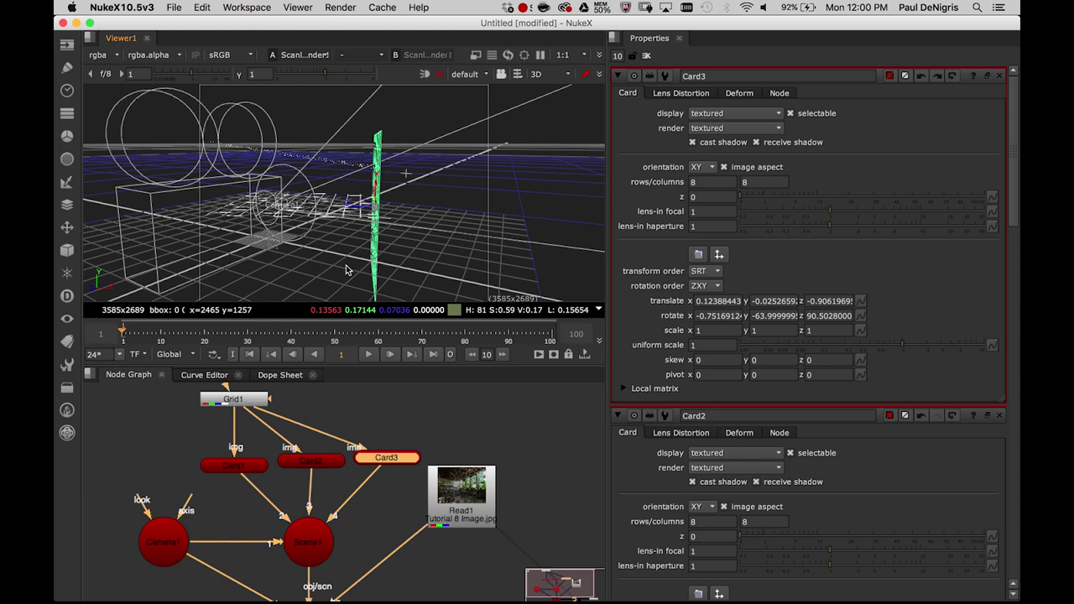
Duplicate the Card3 node and connect the copy between Grid1 and Scene1
left_click(412, 445)
left_click(391, 458)
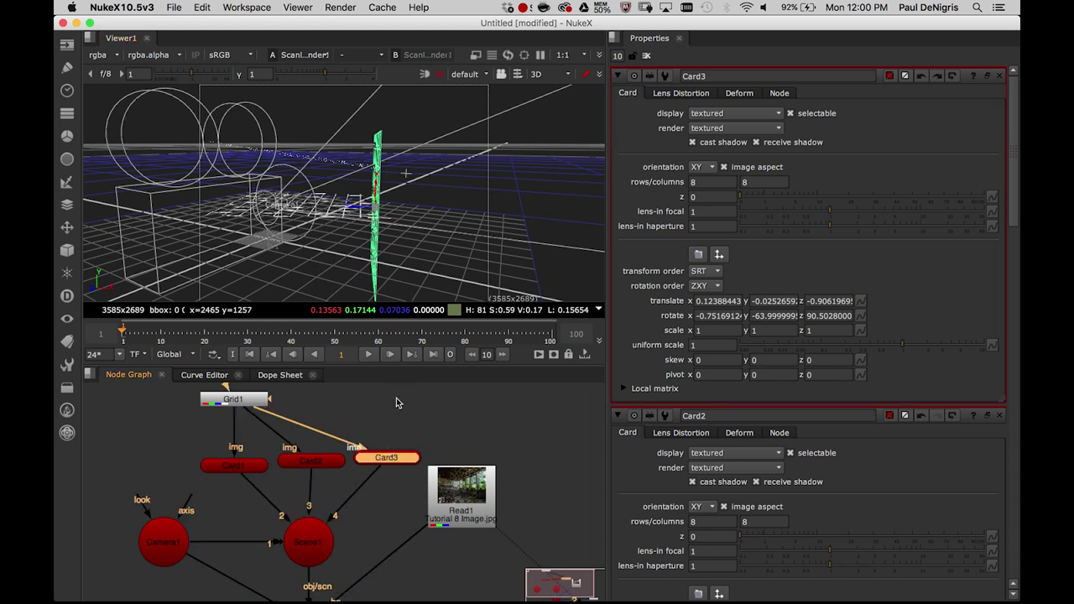
left_click_drag(448, 261, 404, 290, "ctrl")
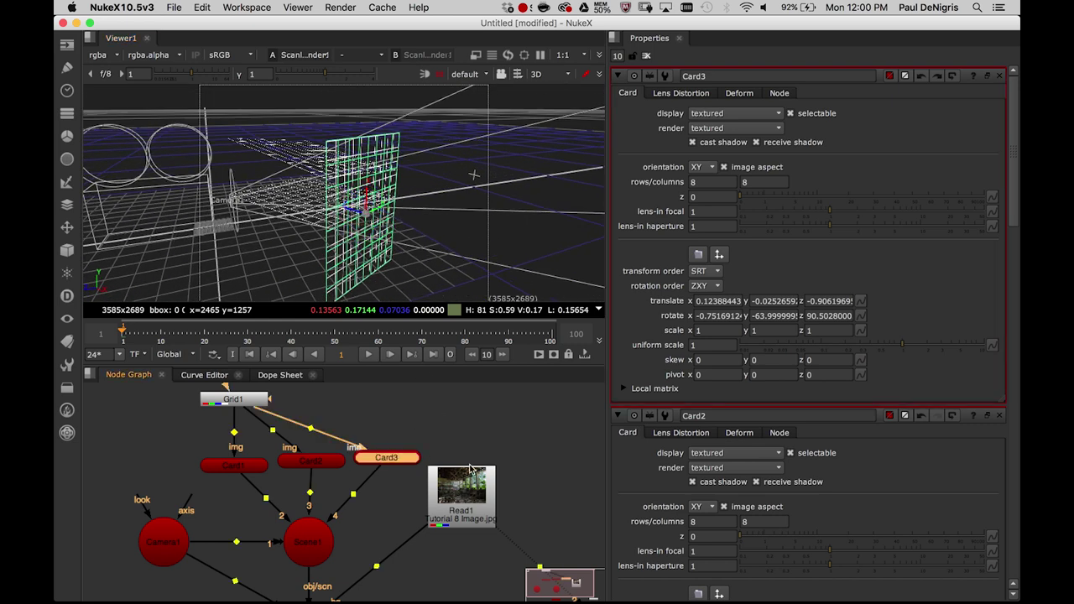
key("super+c")
left_click(412, 419)
key("super+v")
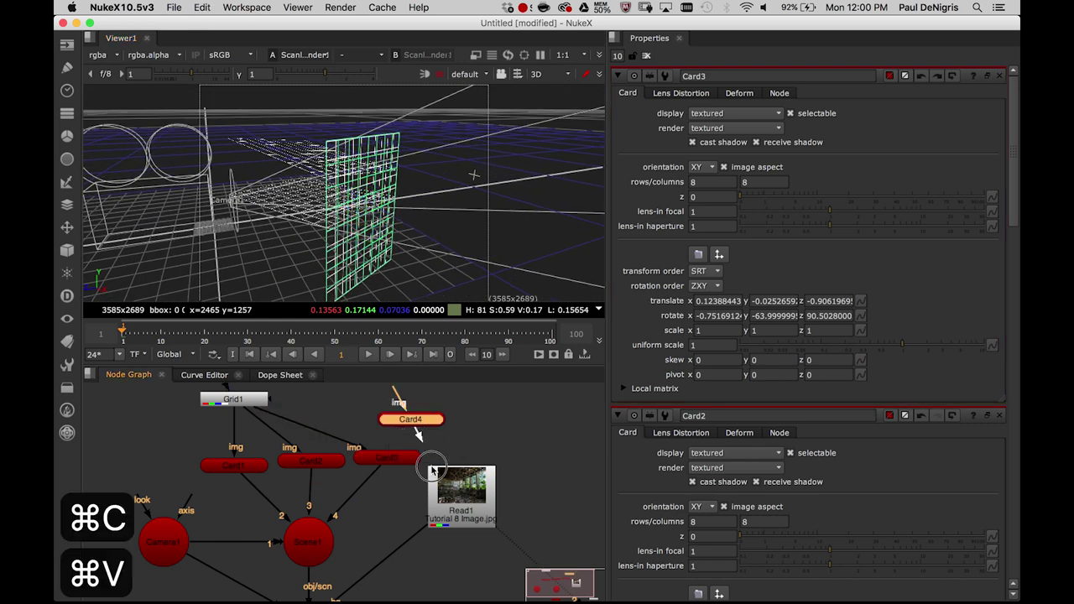
left_click_drag(398, 406, 250, 399)
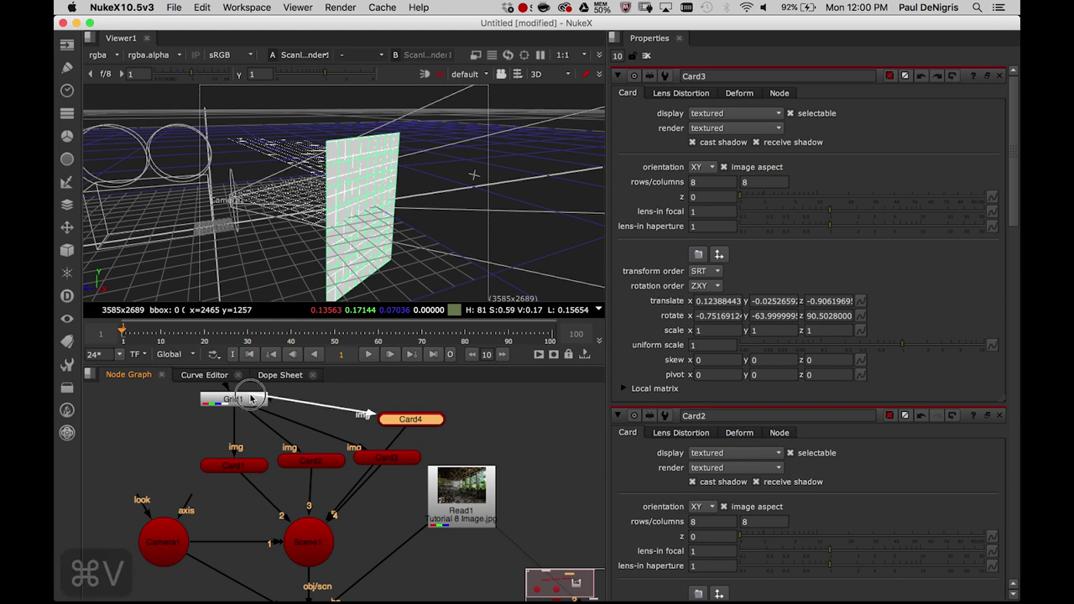
Open Card4's properties, turn the card to about Y 21.4 and move it to the back wall, about X -0.377, Y -0.024, Z -1.079
double_click(411, 417)
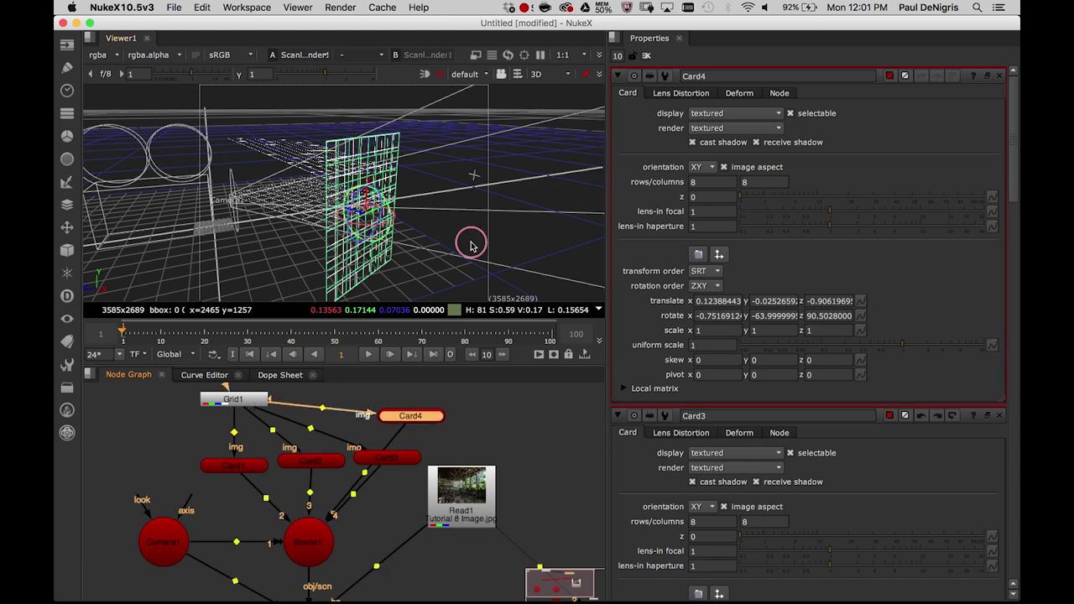
left_click(462, 253)
left_click_drag(462, 251, 328, 269, "super")
left_click_drag(321, 228, 425, 133)
left_click_drag(434, 216, 167, 151, "ctrl")
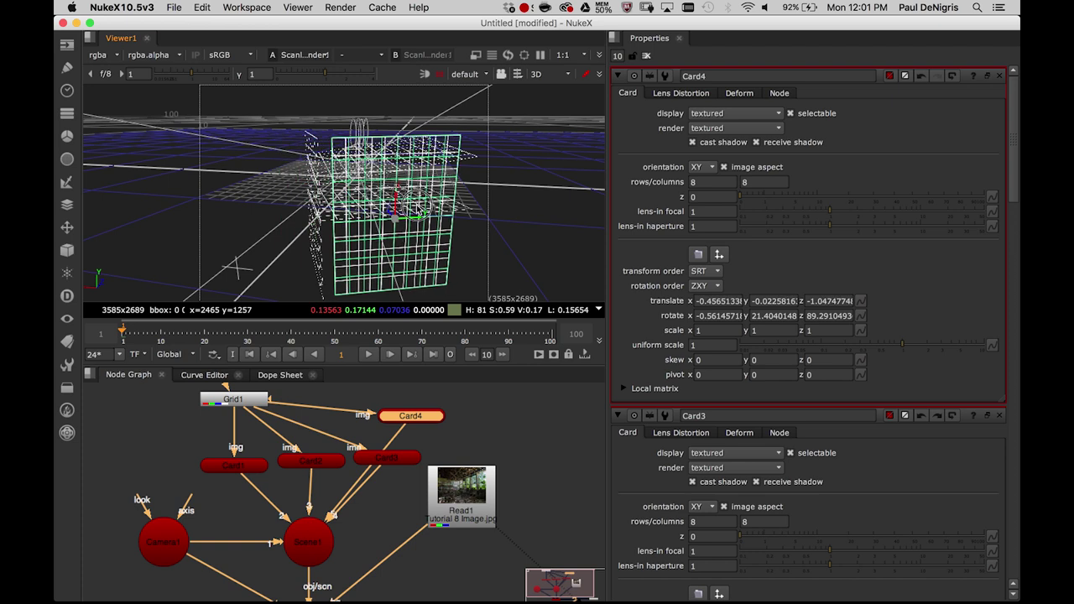
key("Tab")
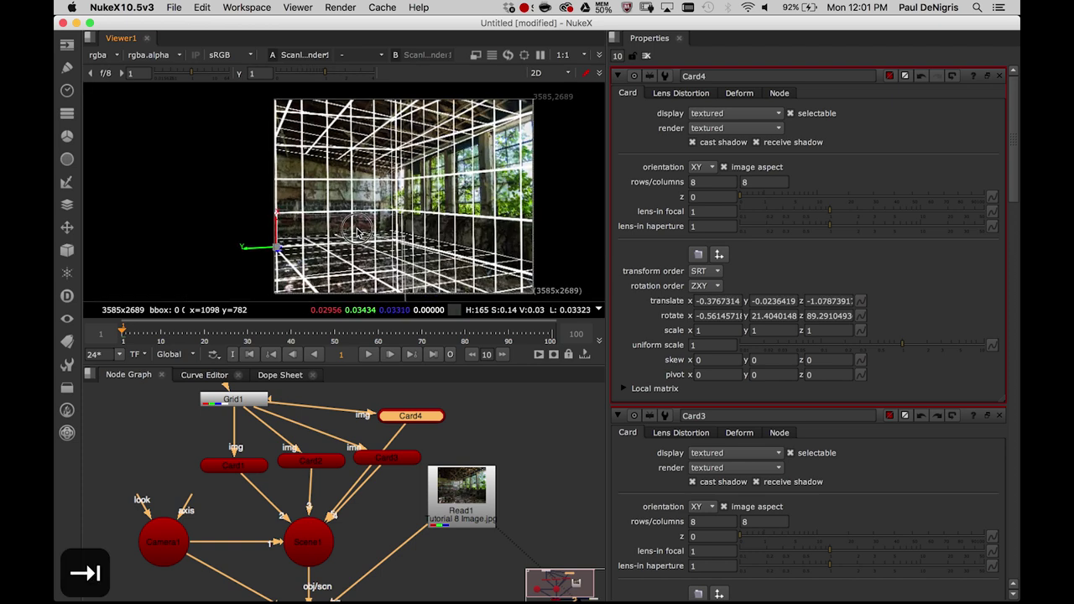
key("Tab")
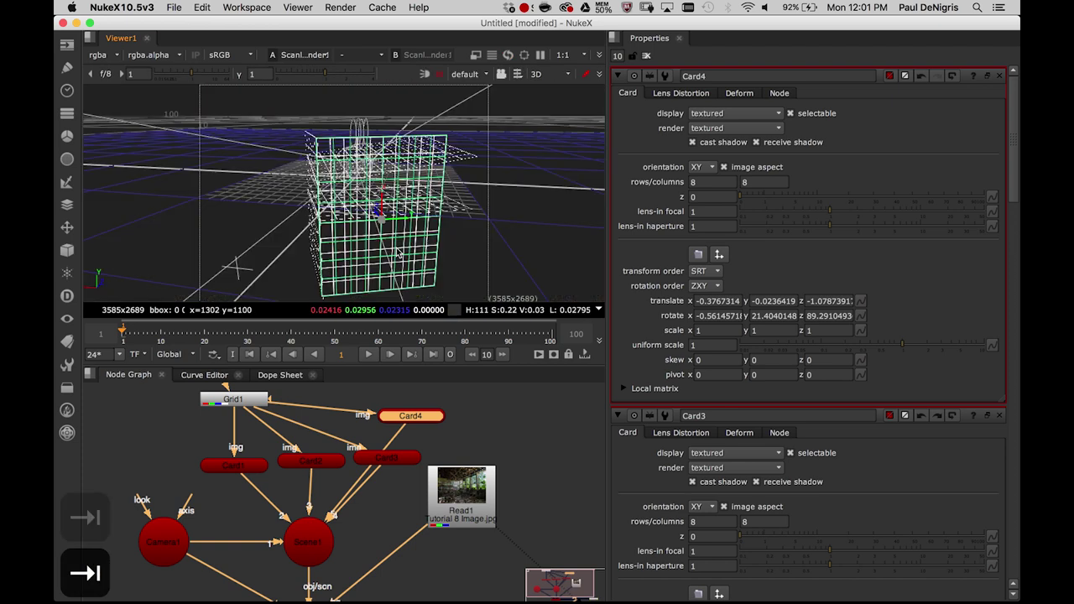
Rotate Card4 to a Z rotation of about 87.8, undoing the further small tilt
left_click_drag(222, 253, 428, 198, "ctrl")
left_click_drag(462, 150, 374, 202, "ctrl")
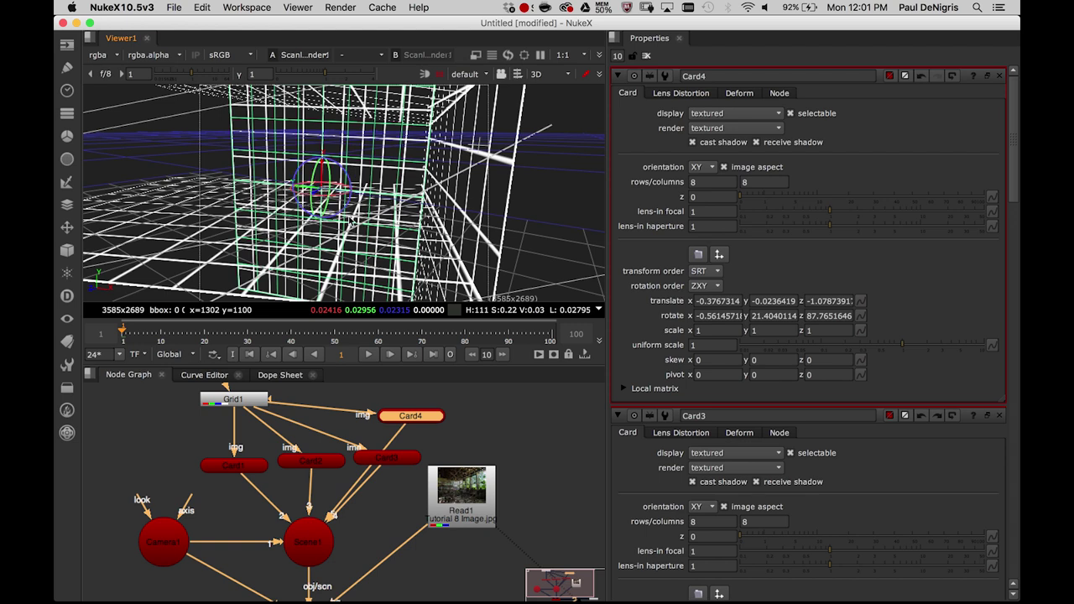
left_click_drag(356, 221, 361, 229)
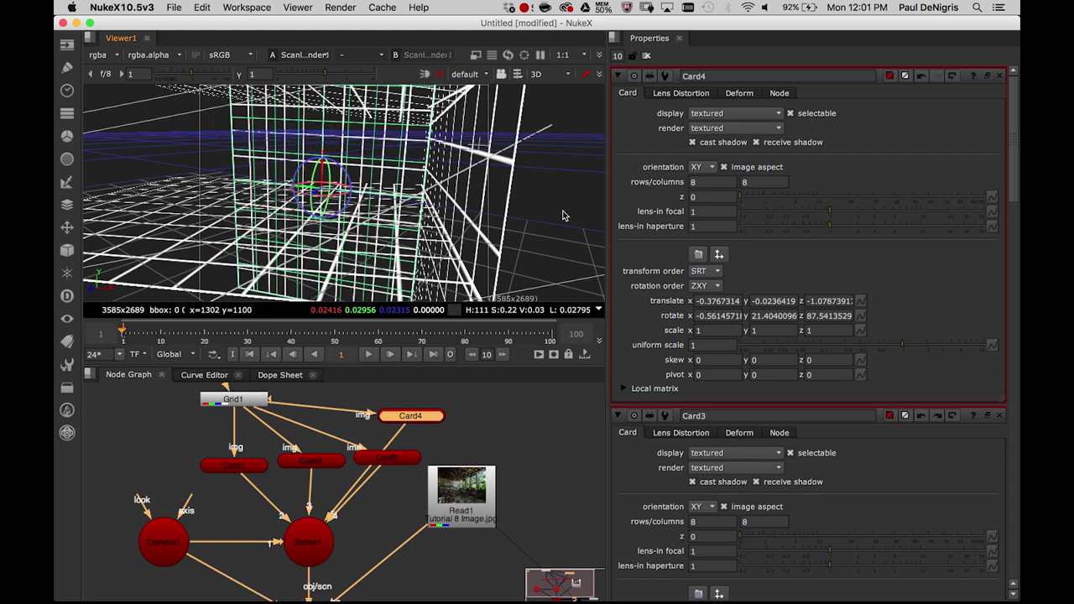
key("Tab")
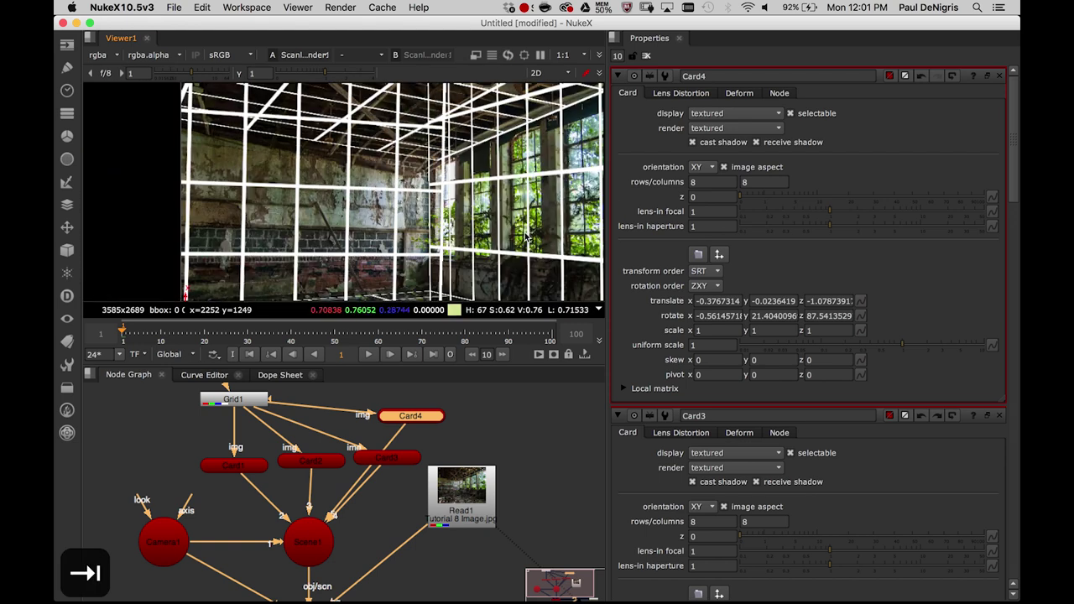
key("super+z")
key("Tab")
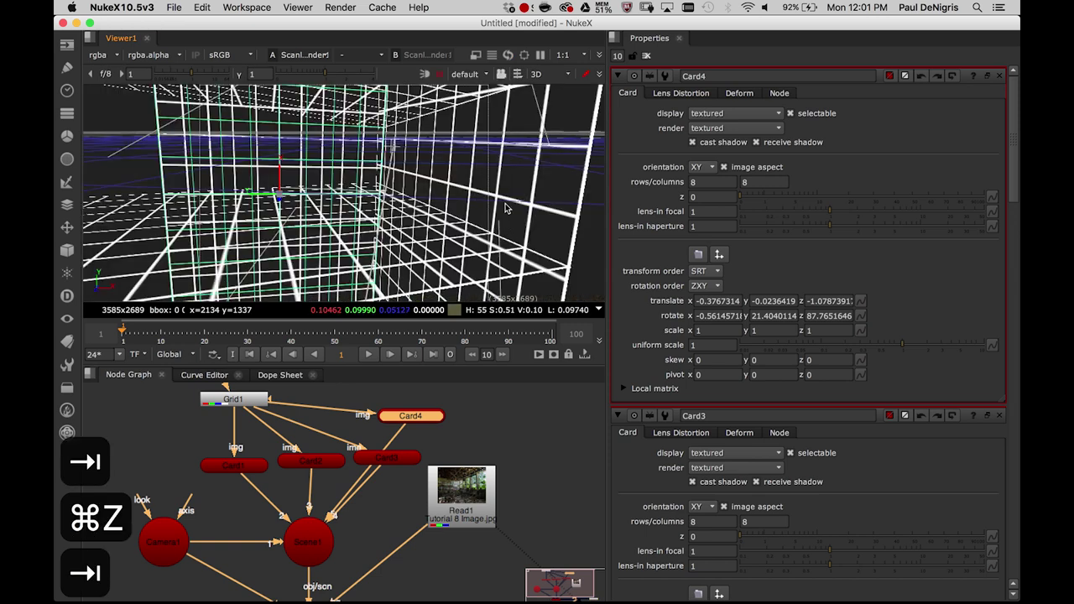
Turn Card4 to a Y rotation of about 25.4 and shift it slightly to about X -0.375, Z -1.079 at the room's far corner
left_click_drag(468, 221, 417, 244, "super")
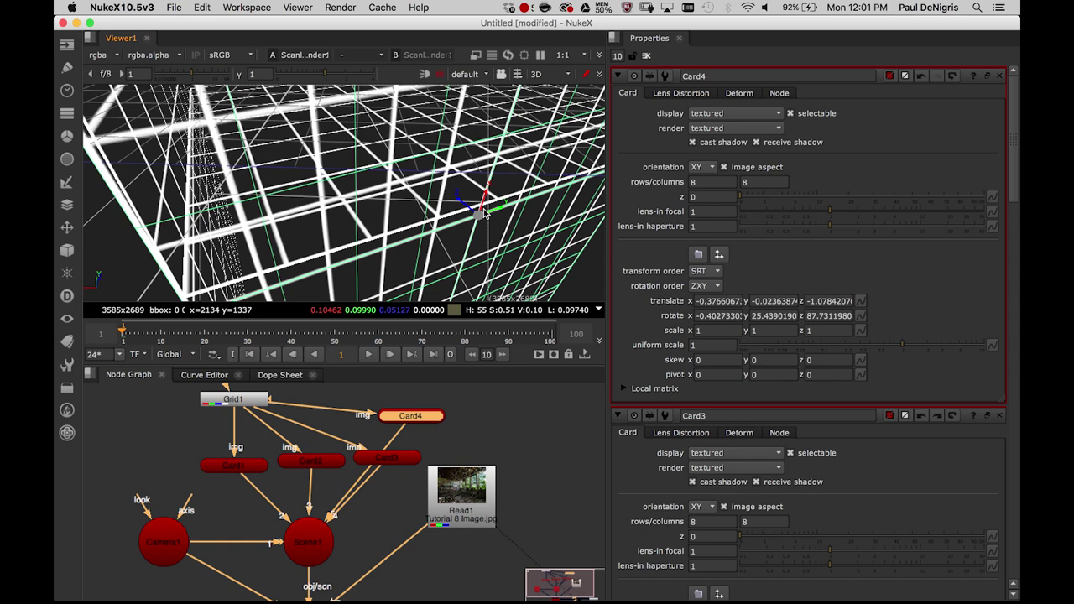
left_click_drag(495, 212, 595, 196)
key("Tab")
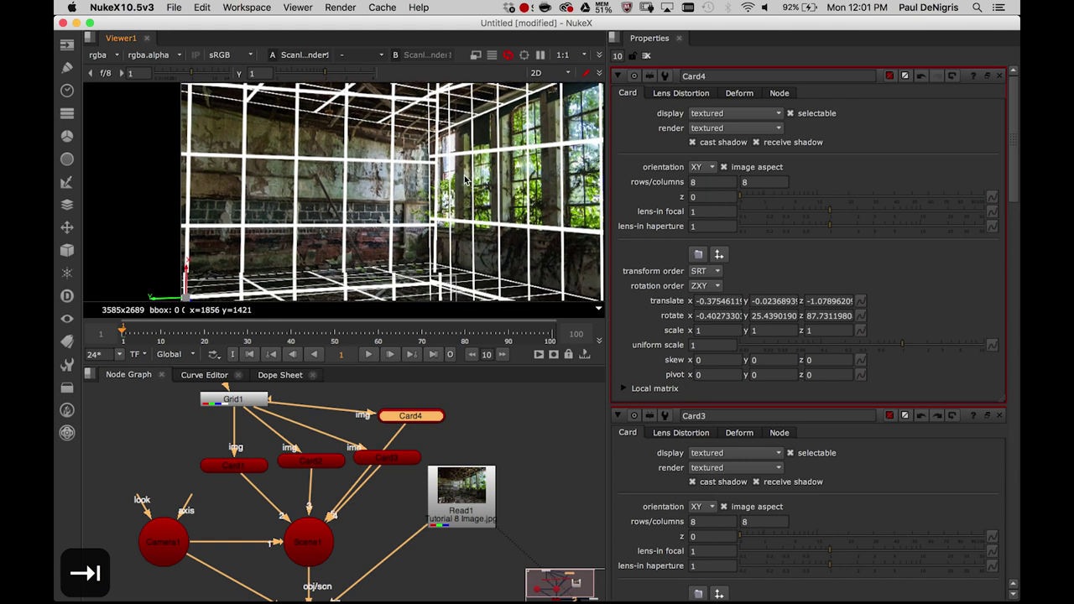
key("Tab")
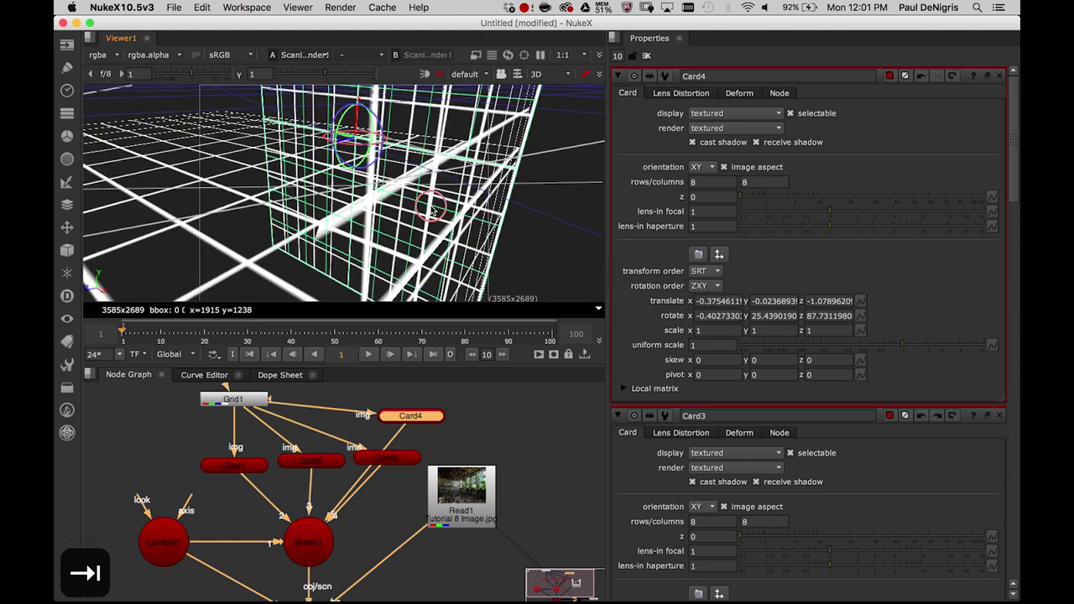
Try rotating Card4 to an X rotation of about 3.4 and compare its grid with the photo's back wall
left_click_drag(407, 204, 449, 145)
key("Tab")
key("Tab")
key("Tab")
key("Tab")
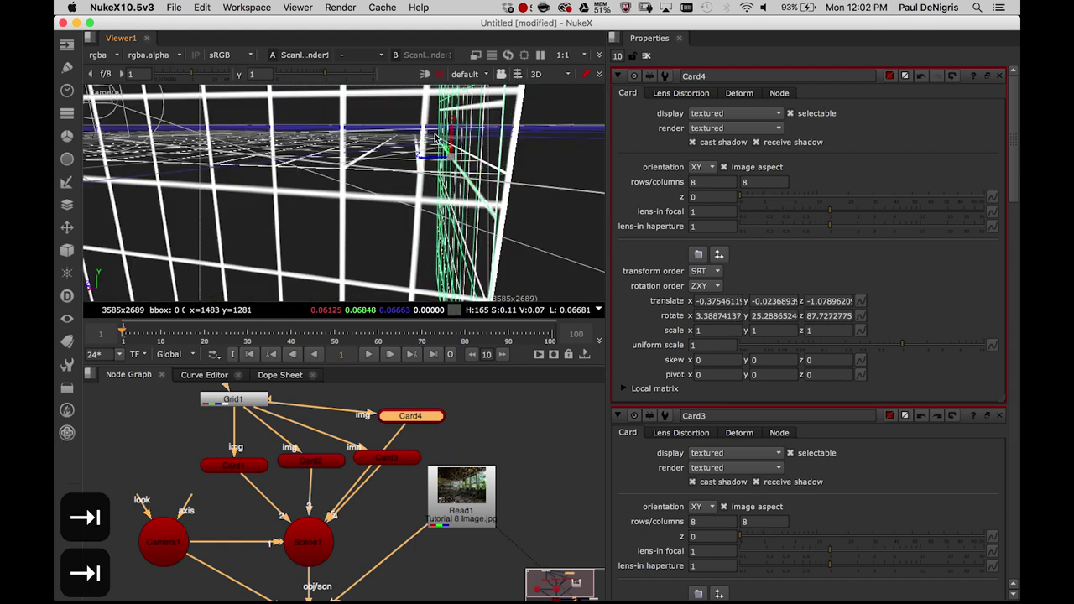
key("Tab")
key("Tab")
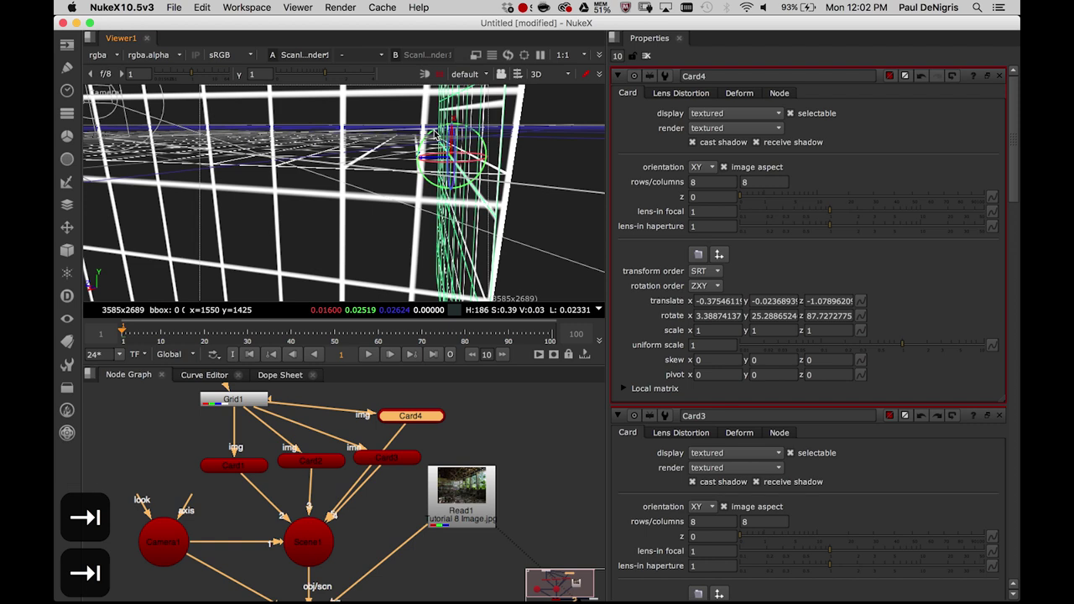
Adjust Card4's X rotation to about -0.95 so its grid follows the back wall in the photo
left_click_drag(435, 130, 445, 147)
key("Tab")
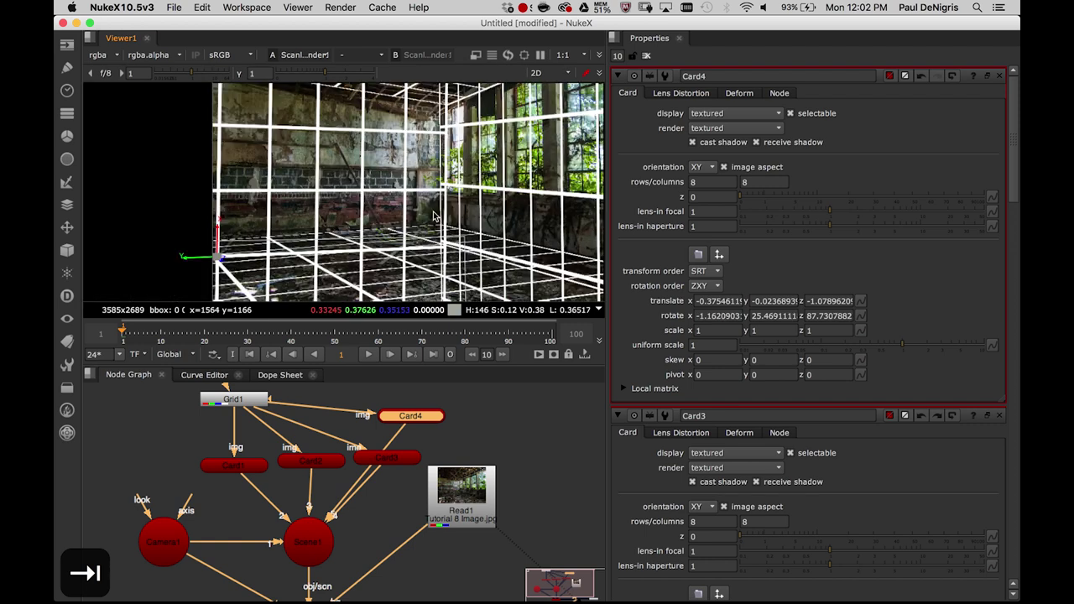
key("Tab")
left_click_drag(437, 132, 436, 127)
key("Tab")
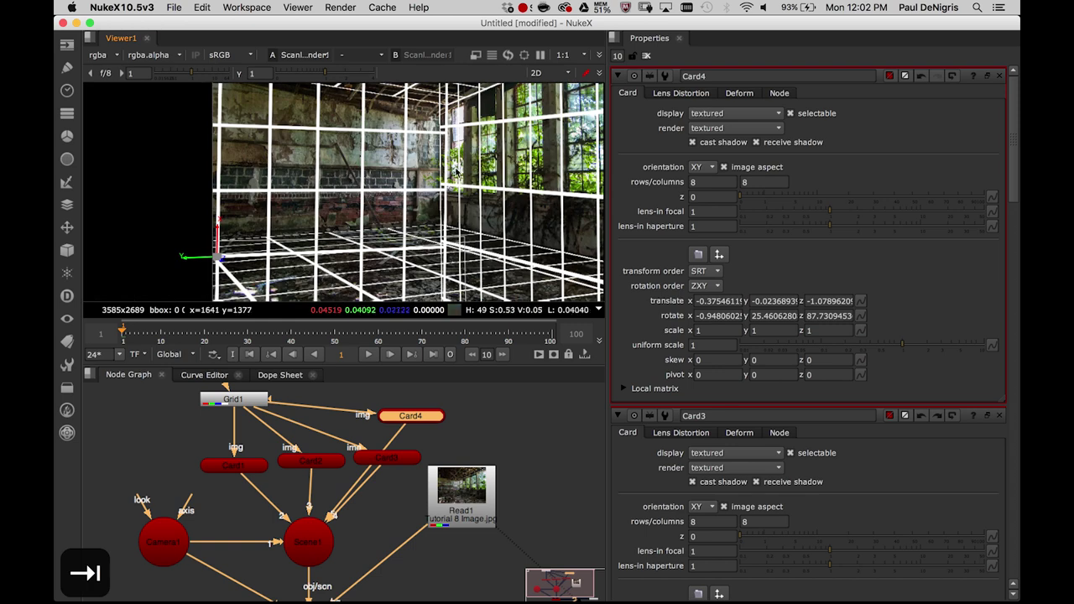
scroll(476, 160, "down", 6)
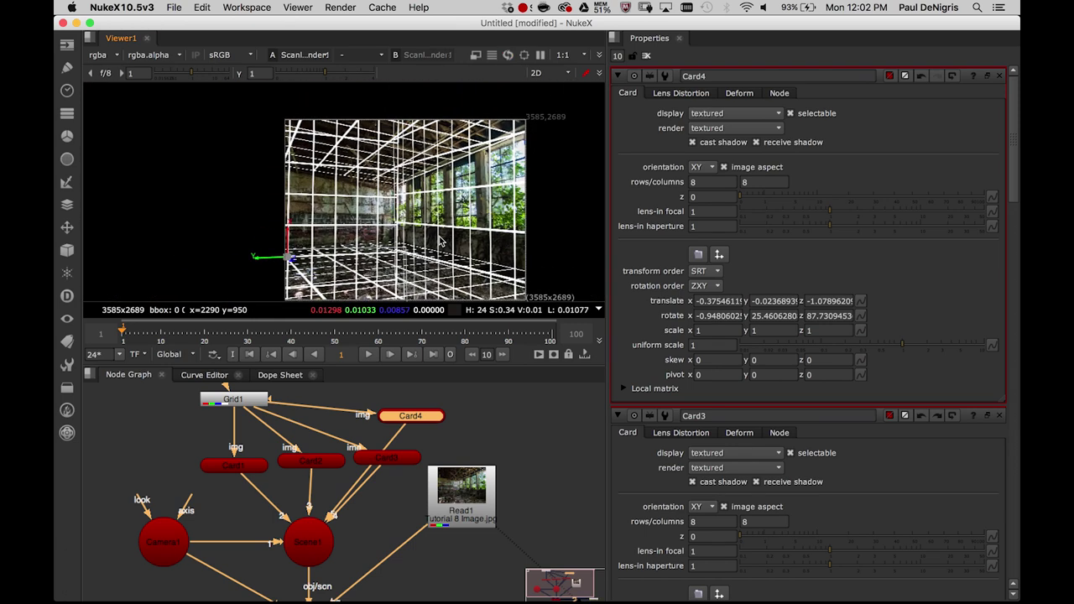
Close all open node properties and arrange the four Card nodes in a row below Grid1
left_click(646, 56)
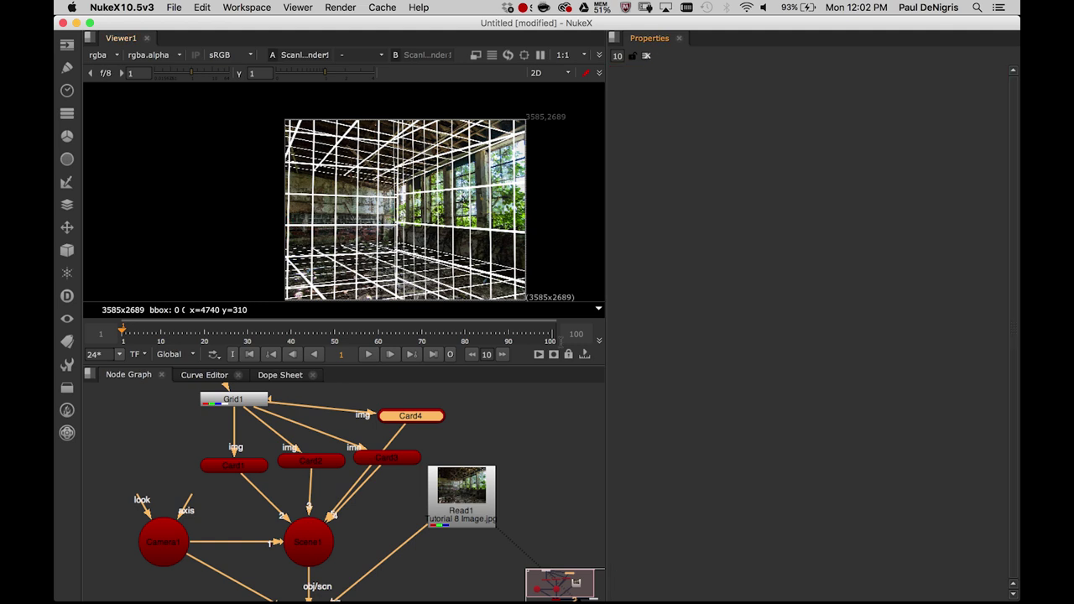
left_click(496, 422)
left_click_drag(201, 458, 153, 451)
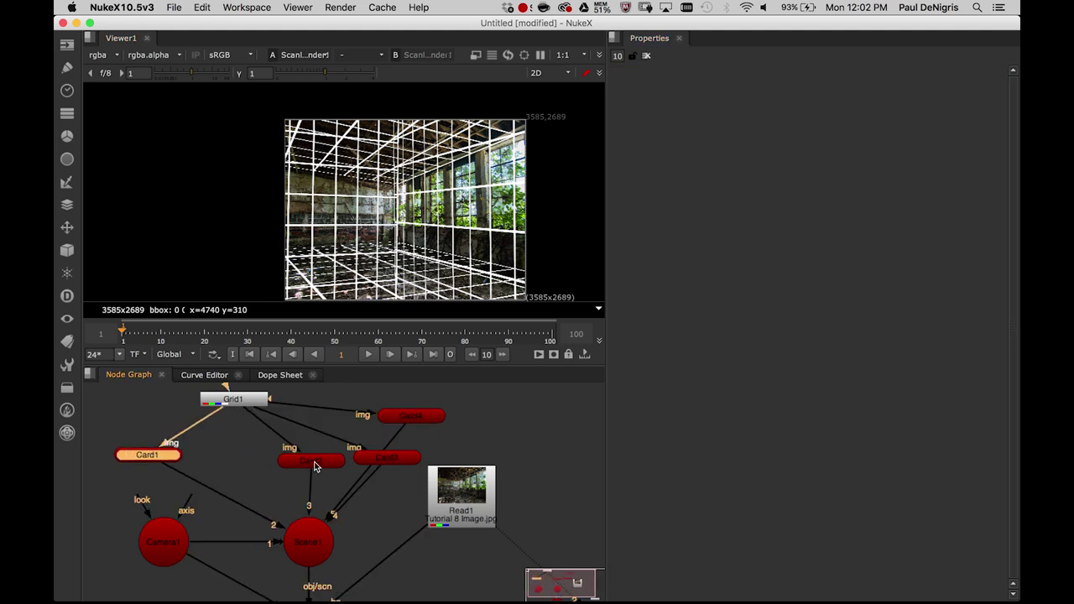
left_click_drag(319, 462, 245, 455)
left_click_drag(362, 458, 286, 452)
left_click_drag(403, 416, 398, 461)
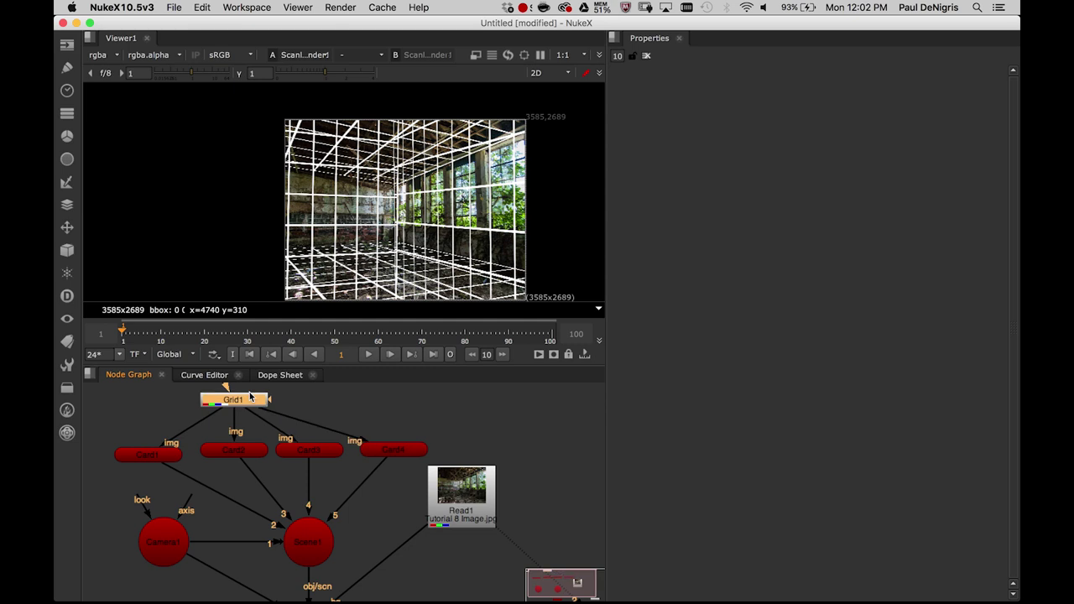
Disconnect Grid1 from all four cards and set it aside in the node graph
mouse_move(234, 418)
left_mouse_down()
mouse_move(249, 424)
mouse_move(241, 434)
left_mouse_up()
left_click_drag(264, 410, 223, 453)
middle_click_drag(349, 449, 430, 500)
left_click_drag(314, 448, 137, 453)
Add a Project3D node above the cards in the node graph
key("Tab")
type("proj")
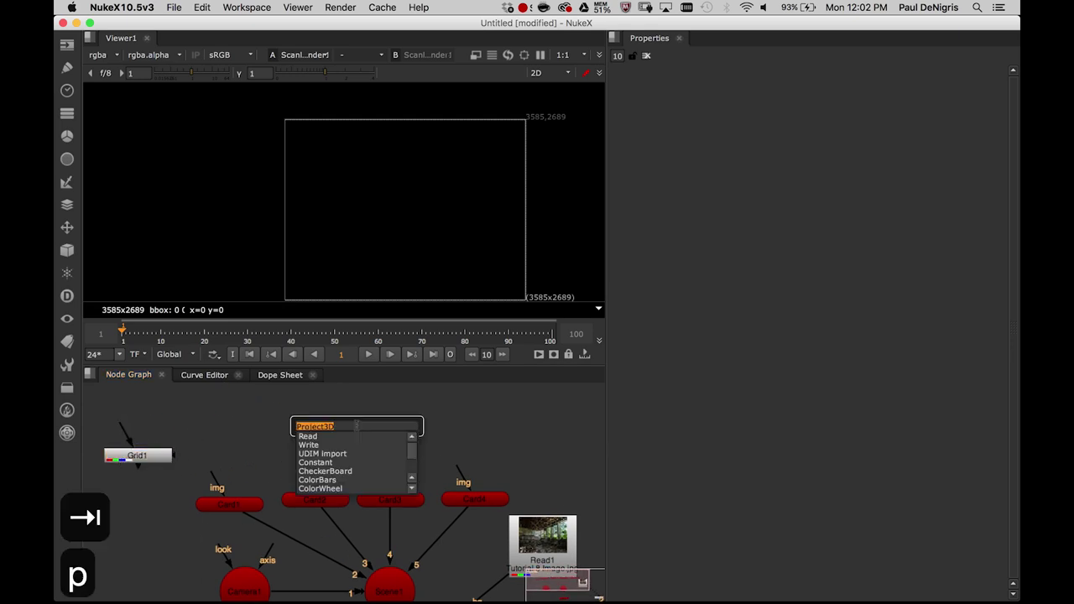
key("Down")
key("Return")
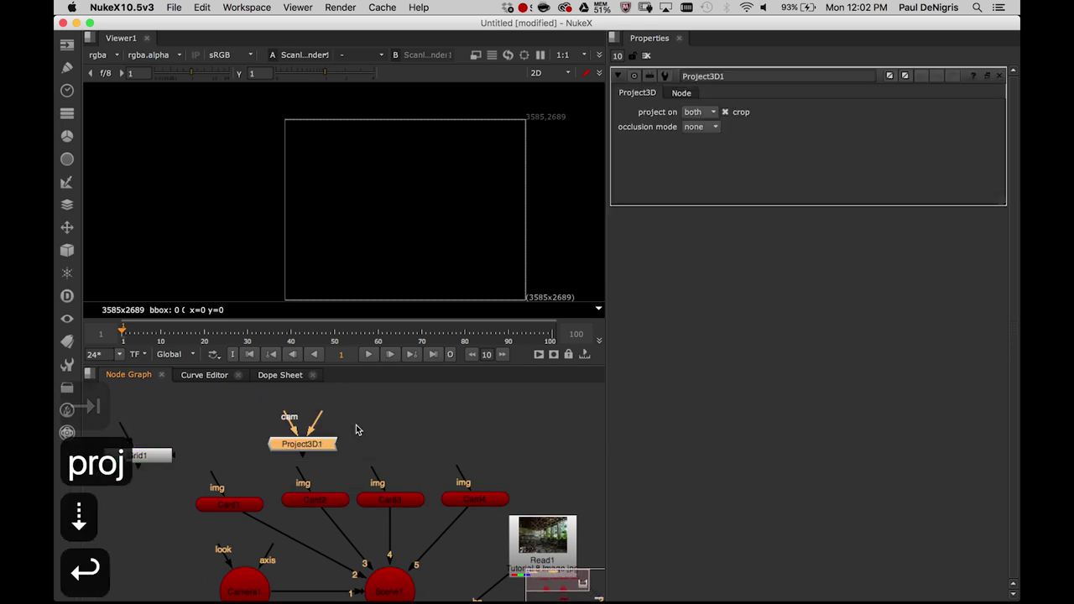
Connect Project3D1's inputs to Read1 and Camera1, and its output to the img inputs of all four cards
left_click(396, 441)
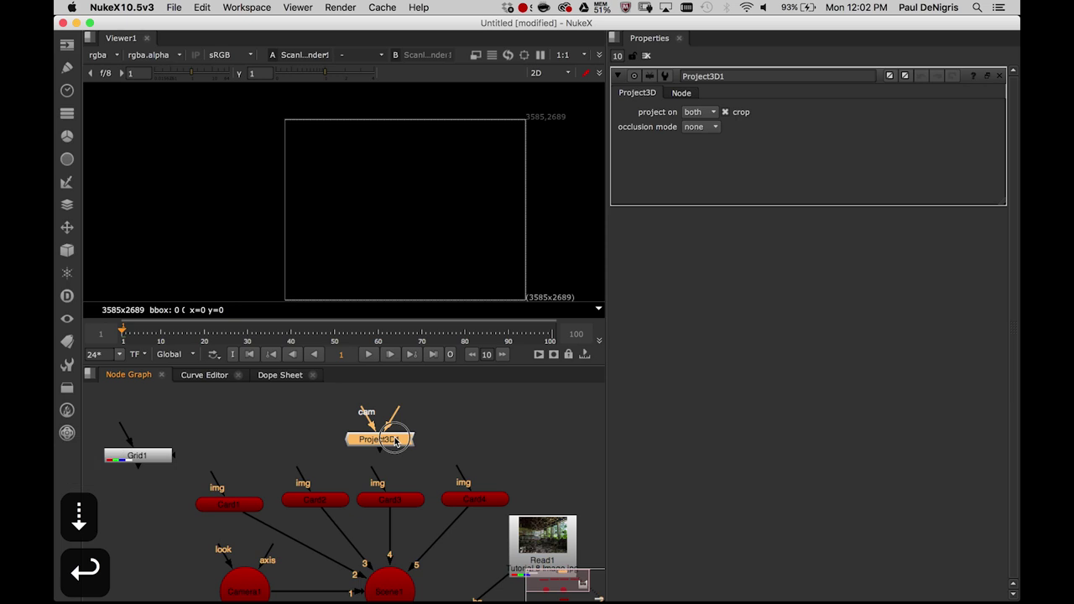
left_click(445, 459)
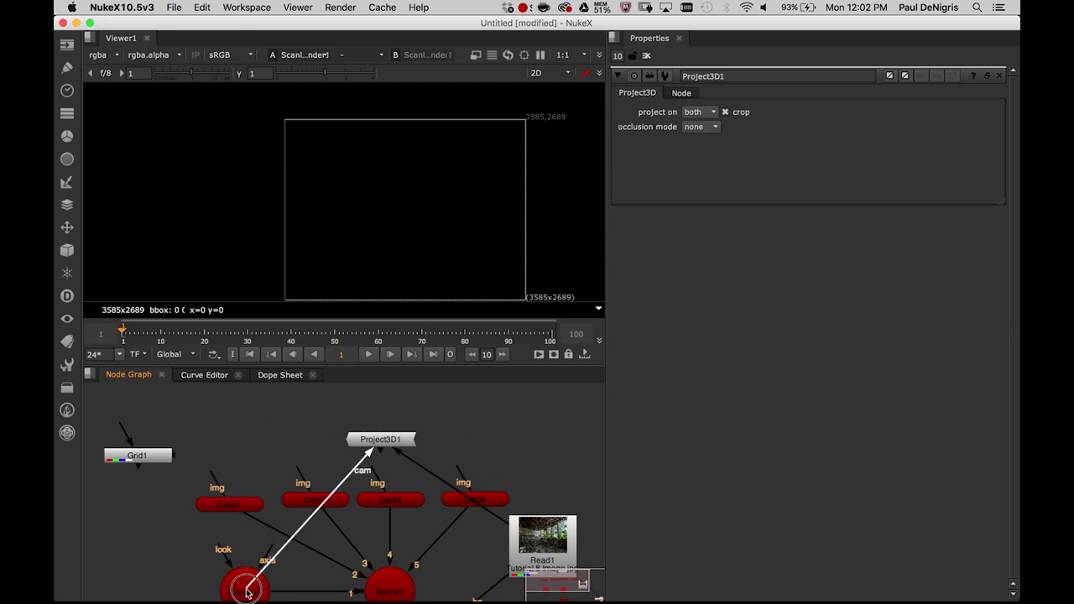
left_click_drag(273, 458, 416, 451)
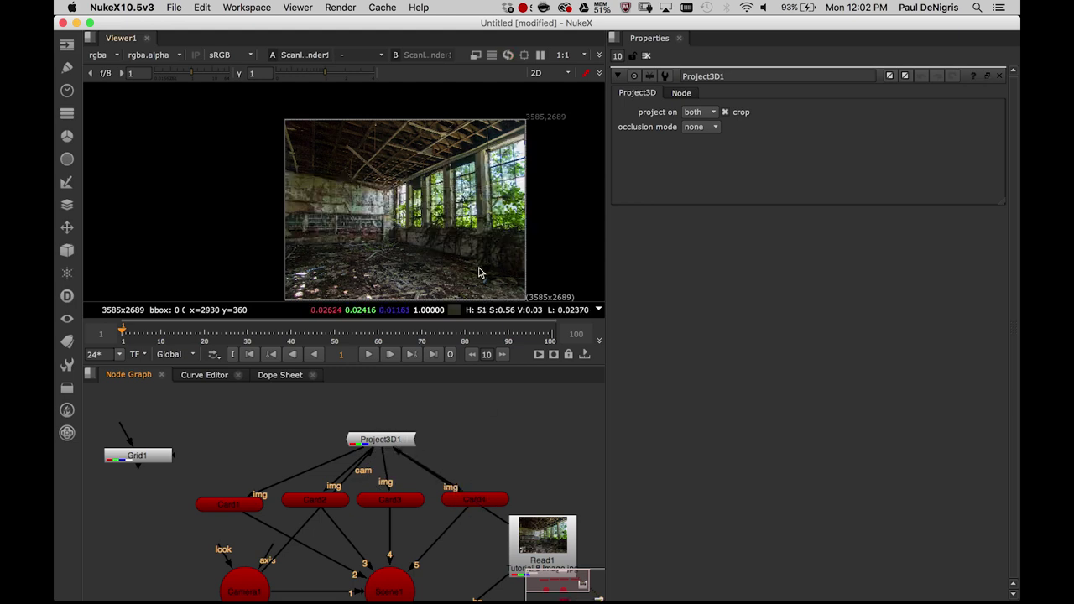
Examine the photo projected onto the four cards from several angles in 3D, then return to the 2D render
key("Tab")
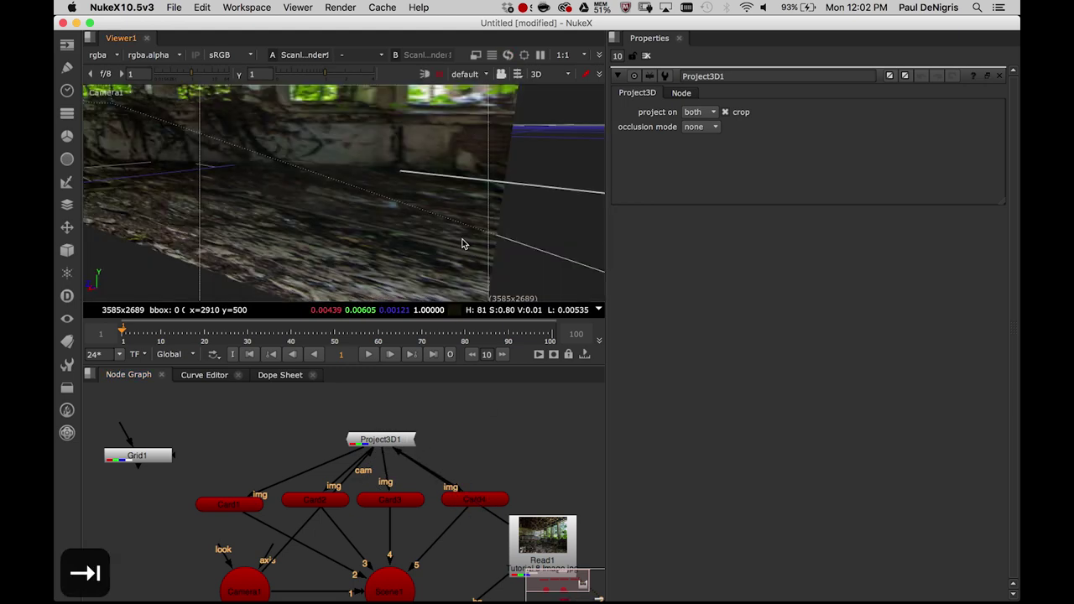
scroll(448, 179, "down", 10)
left_click_drag(422, 246, 372, 188)
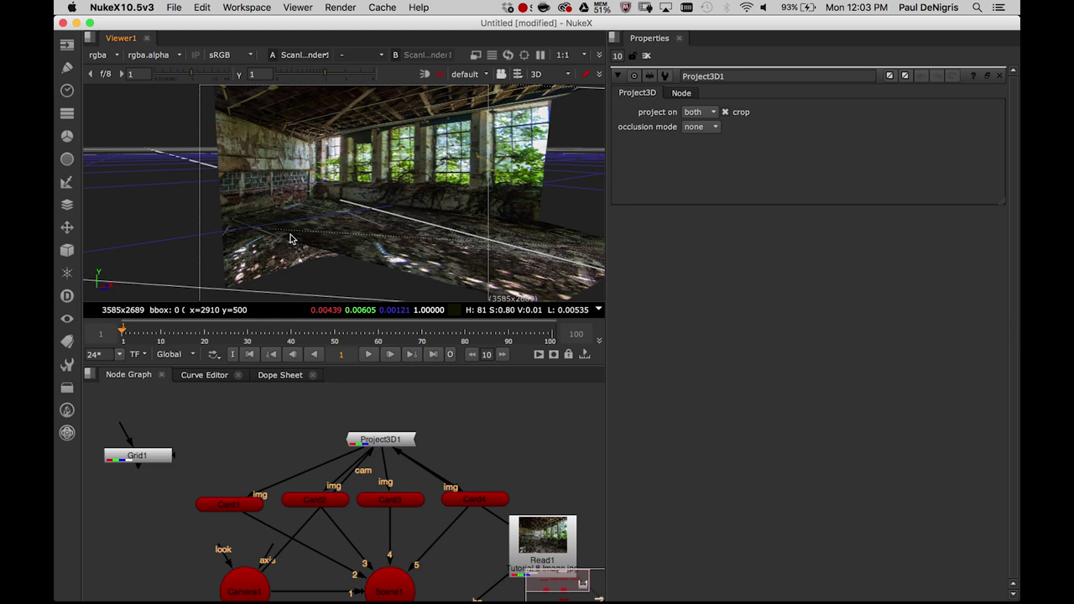
left_click_drag(349, 221, 403, 230, "ctrl")
key("Tab")
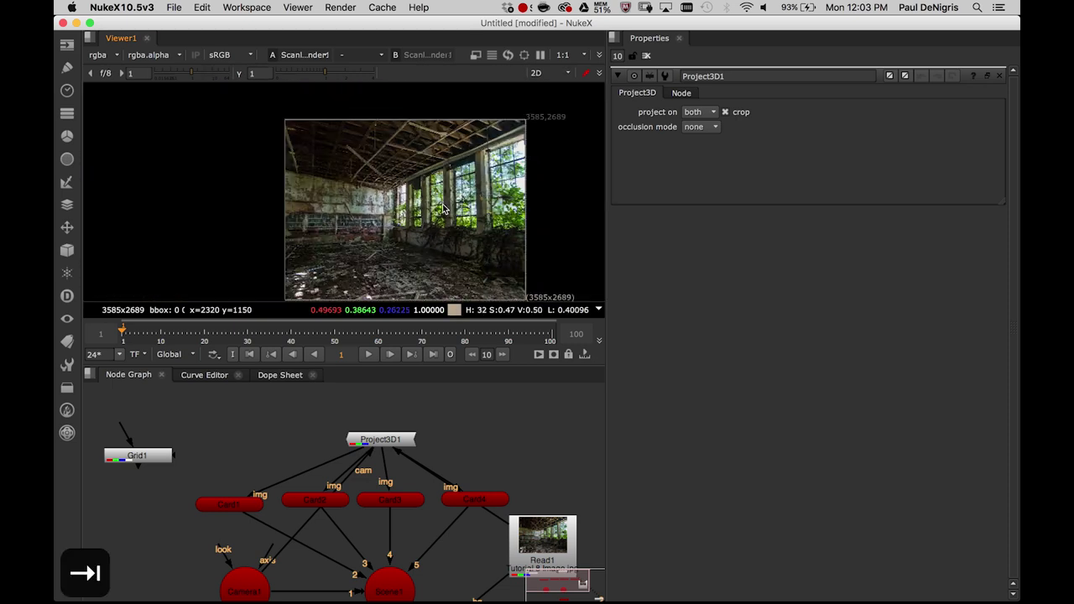
Disconnect Camera1 from Scene1 and from the cam input of the ScanlineRender node
left_click(251, 585)
middle_click_drag(304, 565, 261, 527)
middle_click_drag(231, 492, 262, 491)
left_click_drag(251, 497, 193, 504)
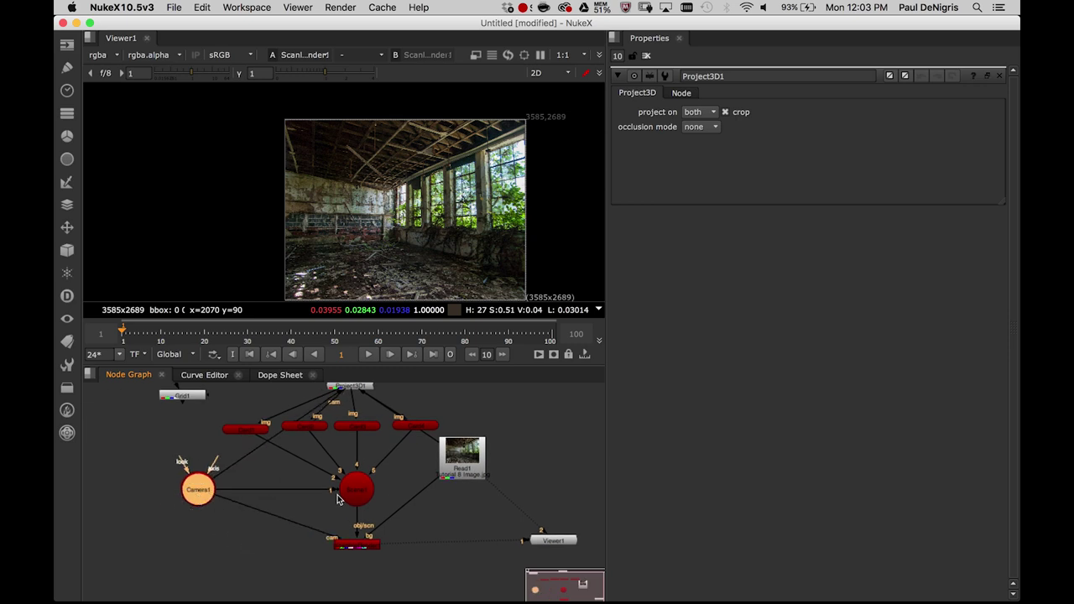
left_click(335, 548)
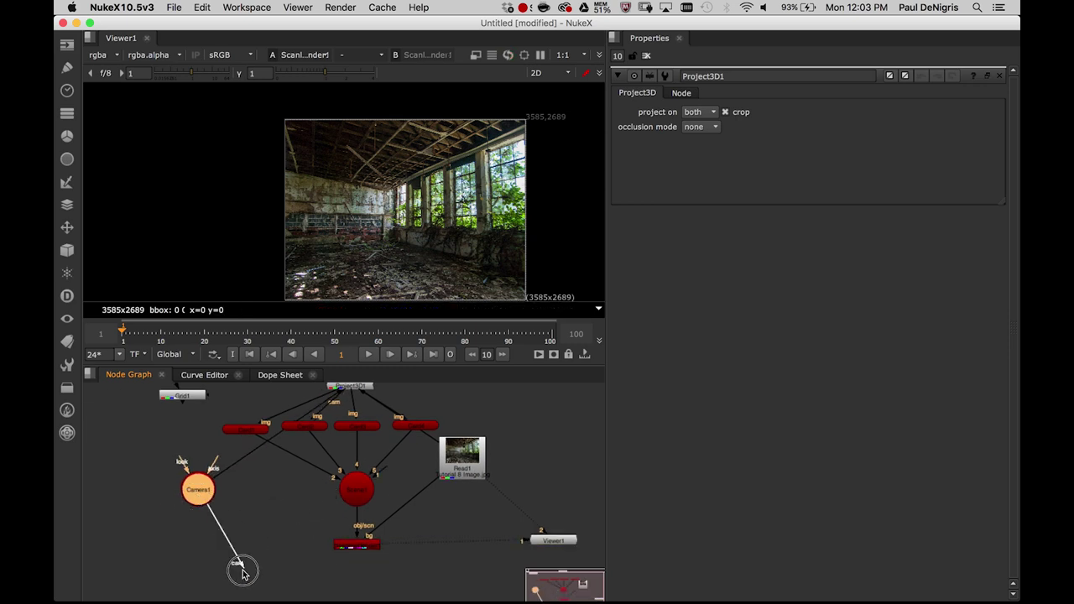
left_click_drag(243, 572, 345, 544)
Disconnect Read1 from the ScanlineRender's bg input and place Camera1 and Read1 above Project3D1
left_click_drag(194, 500, 207, 452)
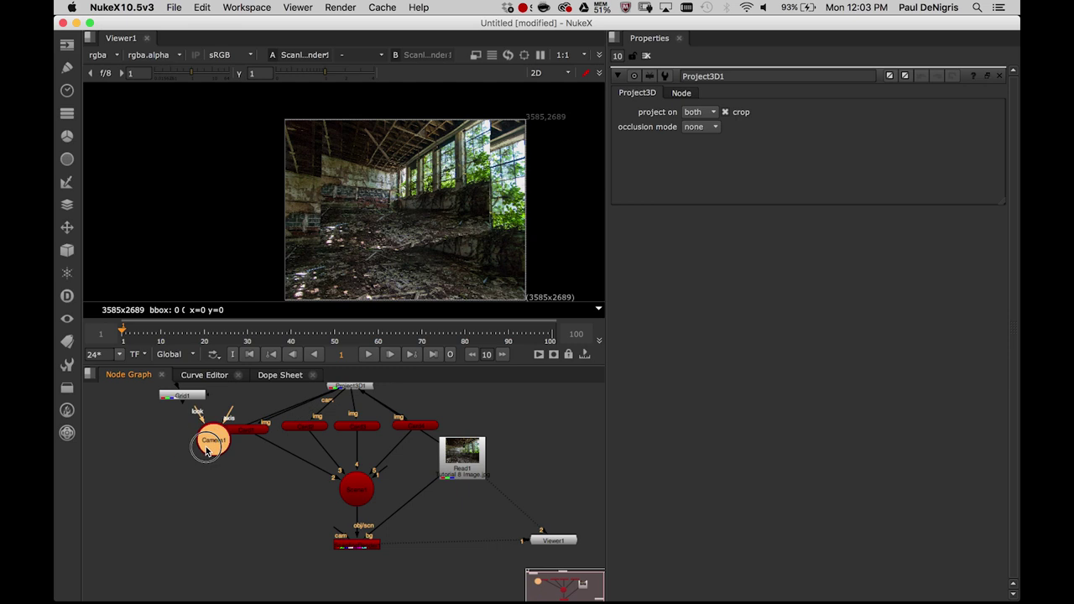
left_click(241, 494, "ctrl")
middle_click_drag(242, 494, 245, 540)
left_click_drag(209, 479, 245, 410)
left_click_drag(435, 531, 436, 533)
left_click_drag(468, 515, 431, 408)
left_click_drag(243, 415, 296, 405)
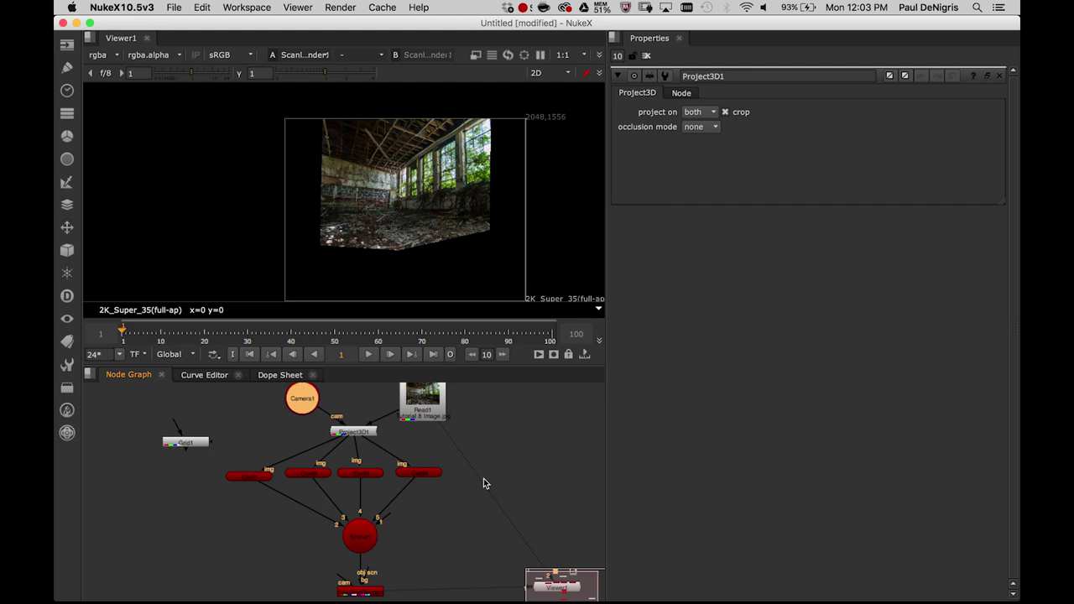
Set the project's full size format to HD_1080 1920x1080
key("s")
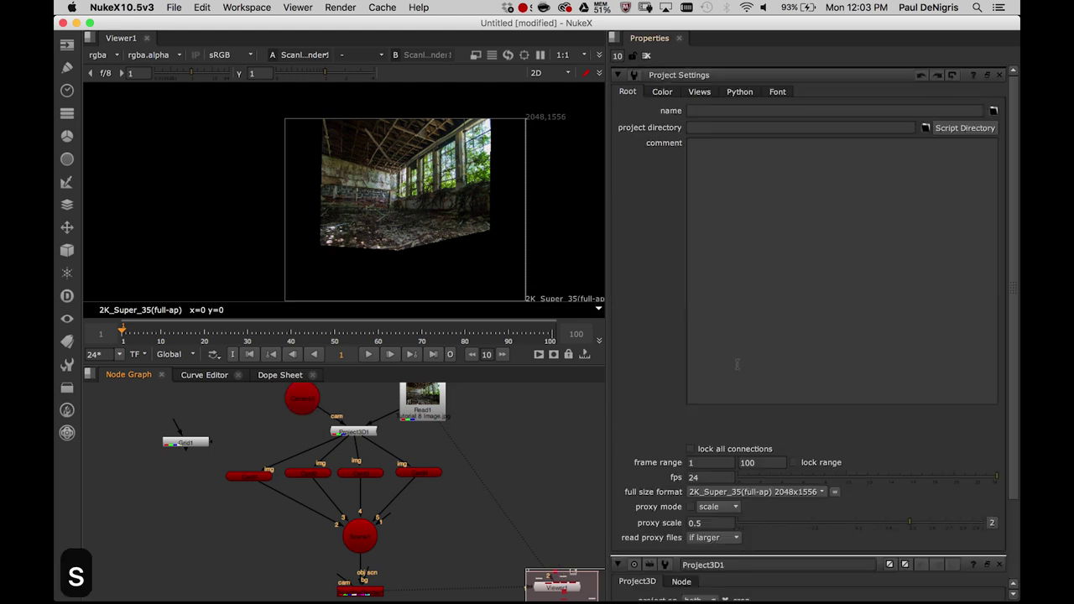
left_click(737, 492)
left_click(730, 276)
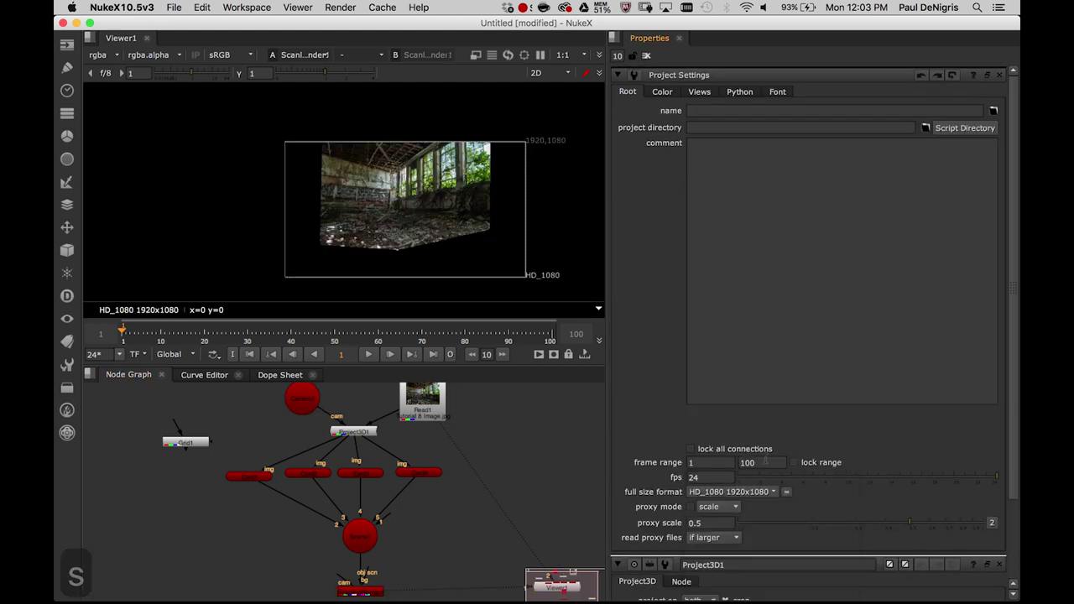
Add a second Camera node beside the ScanlineRender node and connect it to the render's cam input
type("ca")
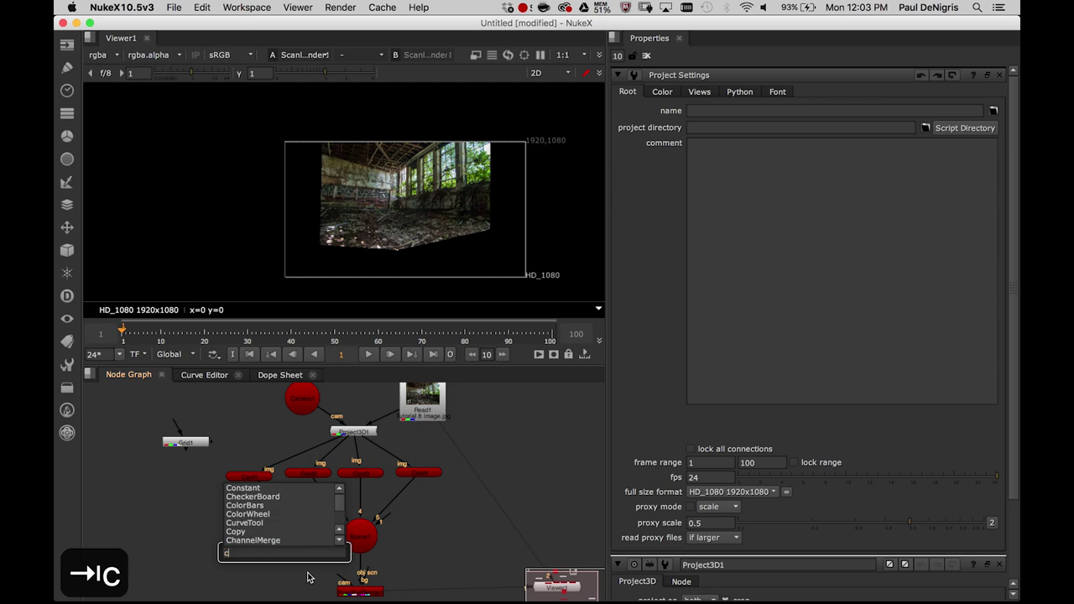
key("Down")
key("Down")
key("Down")
key("Down")
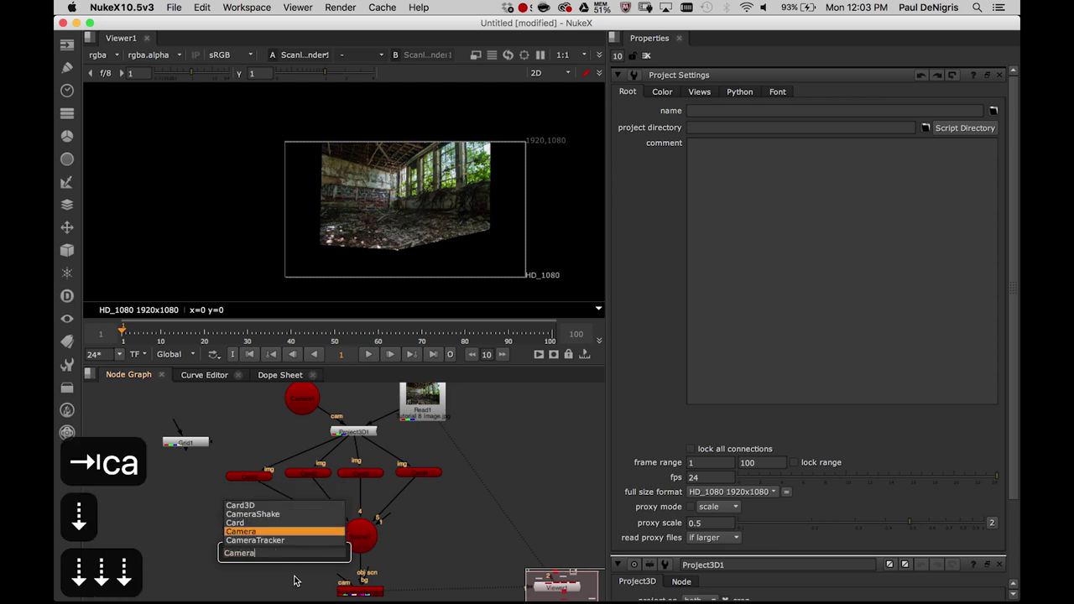
key("Return")
left_click_drag(340, 577, 290, 571)
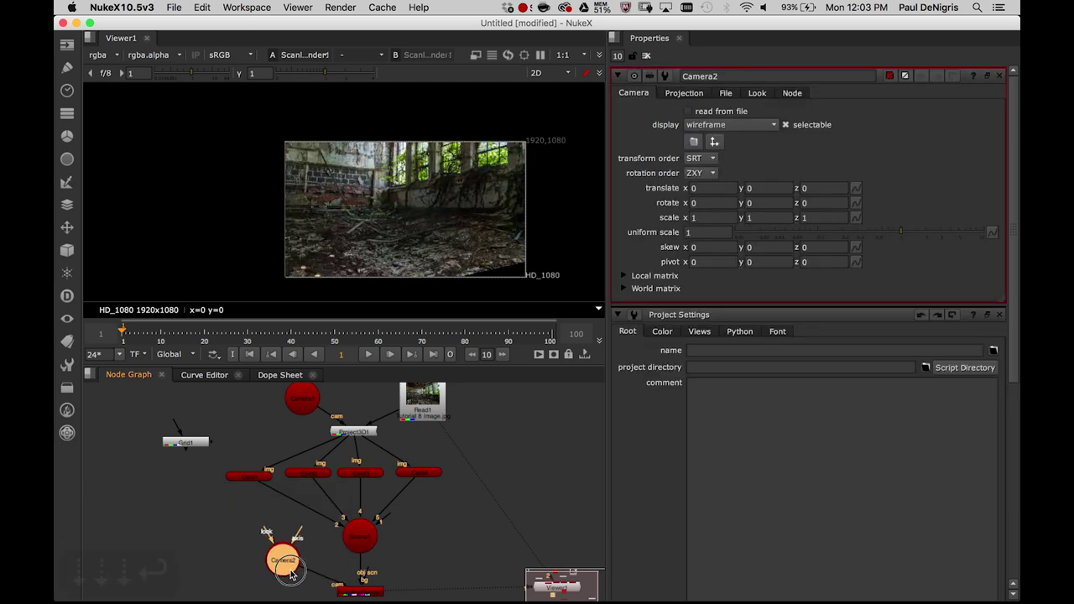
Set Camera2's focal length to 24 and move it up and forward until the projected room fills the frame
left_click(682, 94)
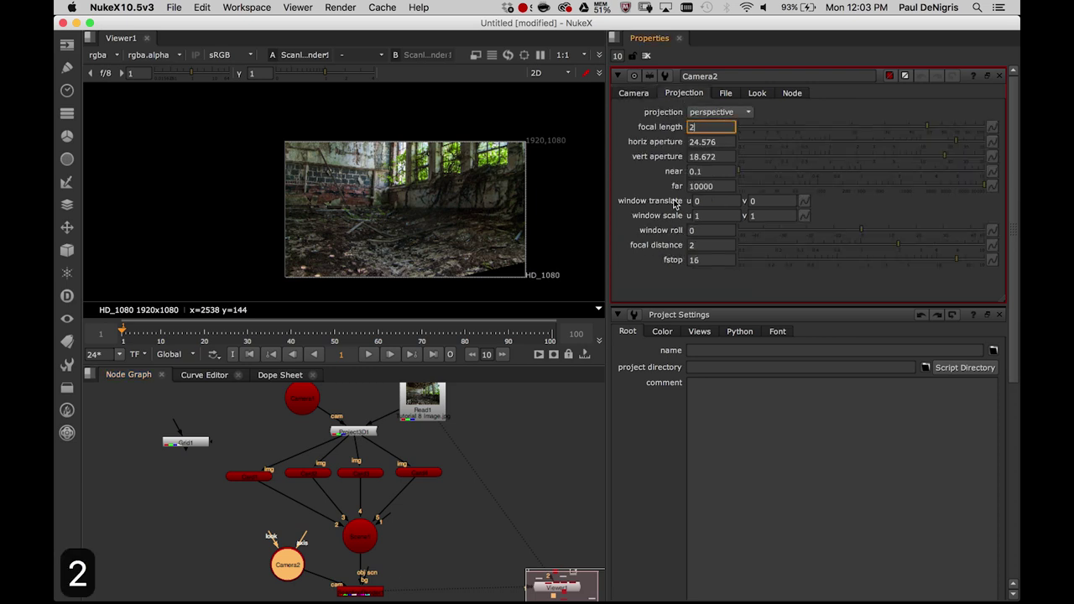
key("Return")
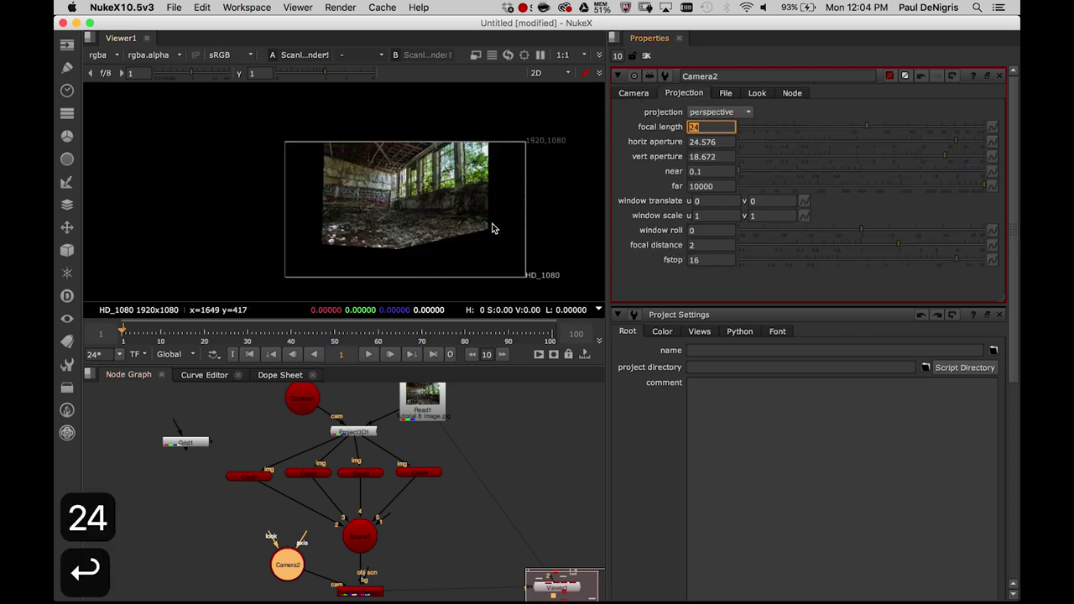
key("Tab")
middle_click_drag(492, 210, 478, 241, "alt")
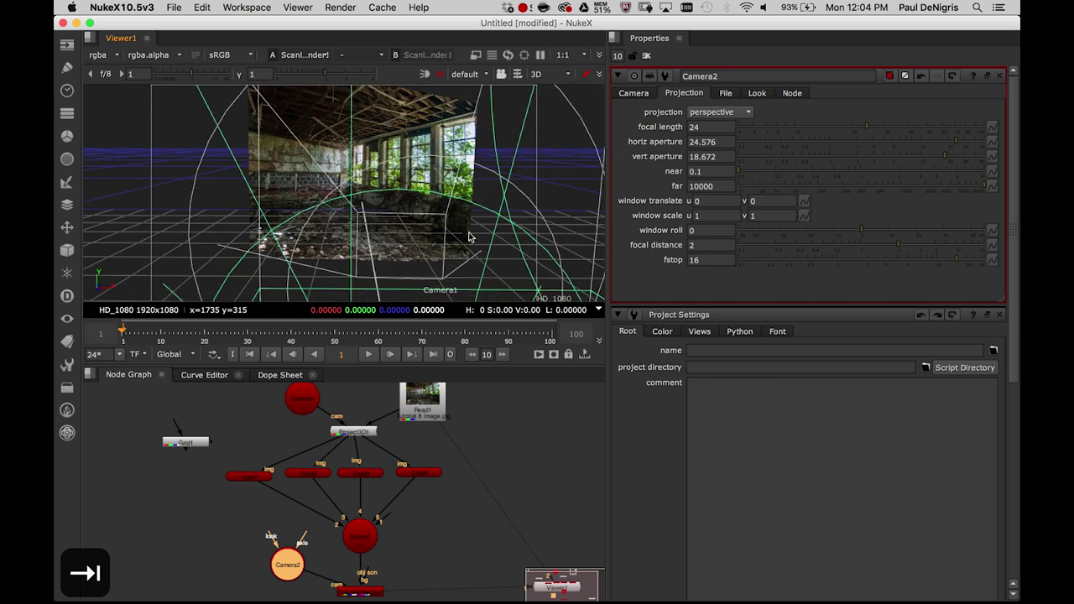
left_click_drag(532, 242, 402, 251, "super")
middle_click_drag(448, 202, 459, 240, "alt")
left_click_drag(206, 234, 290, 183)
key("Tab")
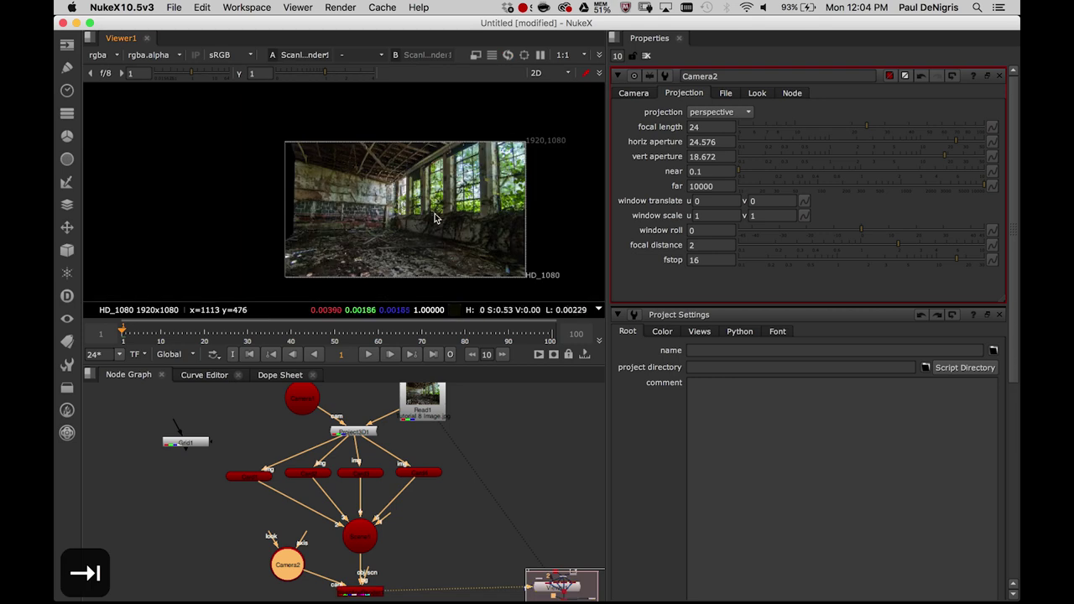
Move Camera2 farther into the room to about y 0.103 and z -0.765, checking the framing in the 2D render
key("Tab")
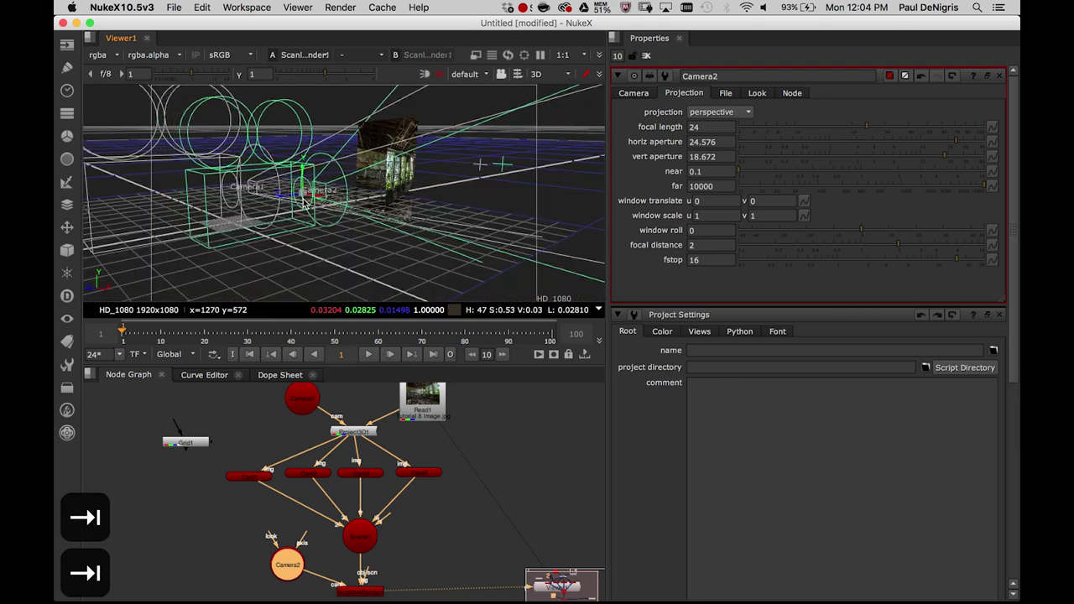
key("Tab")
key("Tab")
left_click_drag(451, 223, 332, 319, "super")
scroll(341, 200, "up", 8)
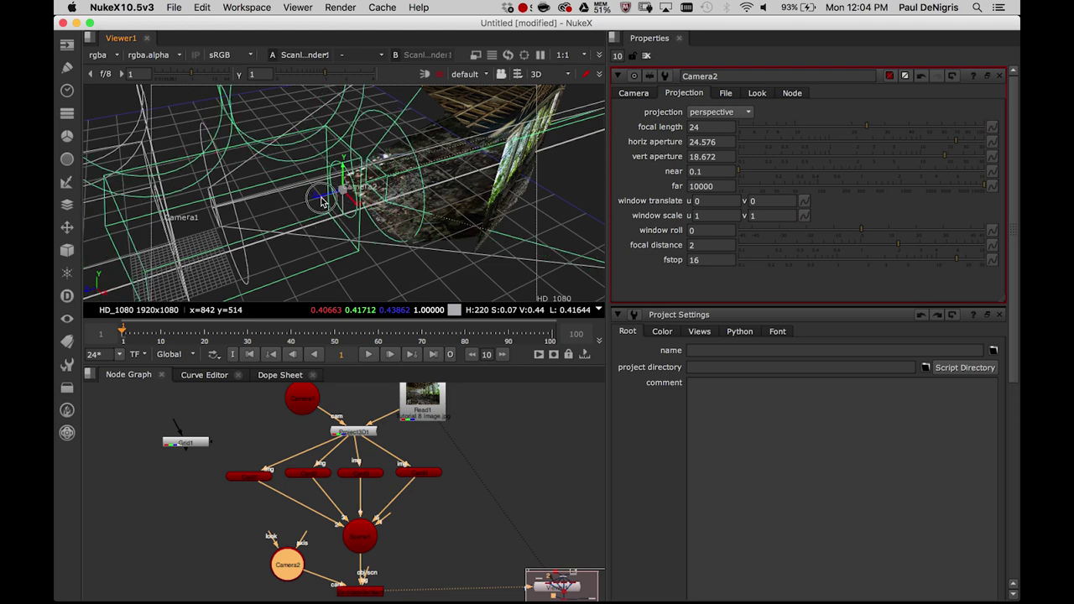
key("Tab")
key("Tab")
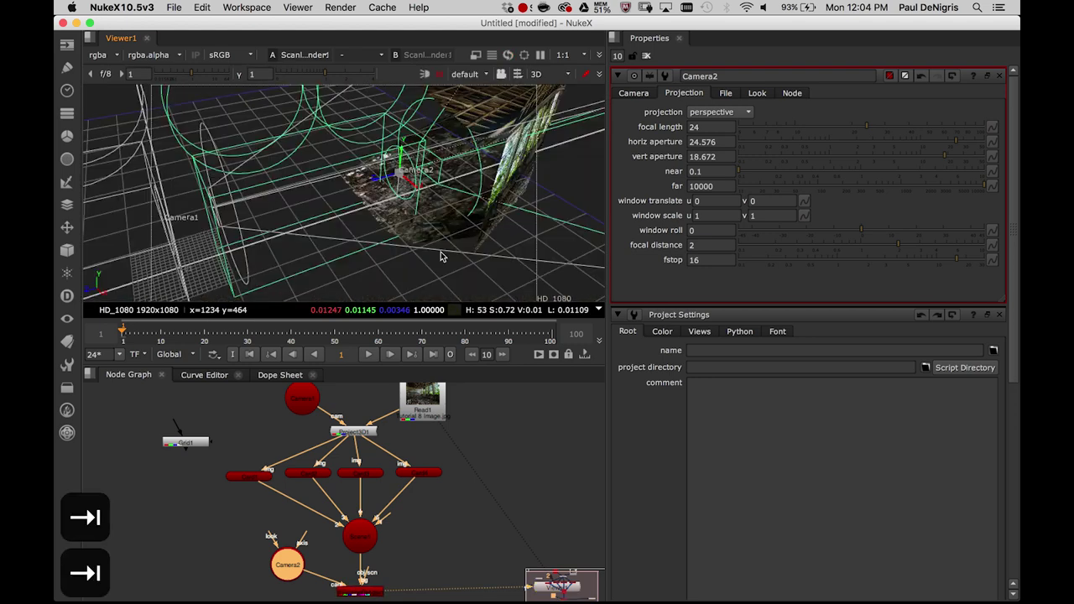
left_click_drag(412, 252, 566, 245, "super")
left_click_drag(453, 179, 440, 178)
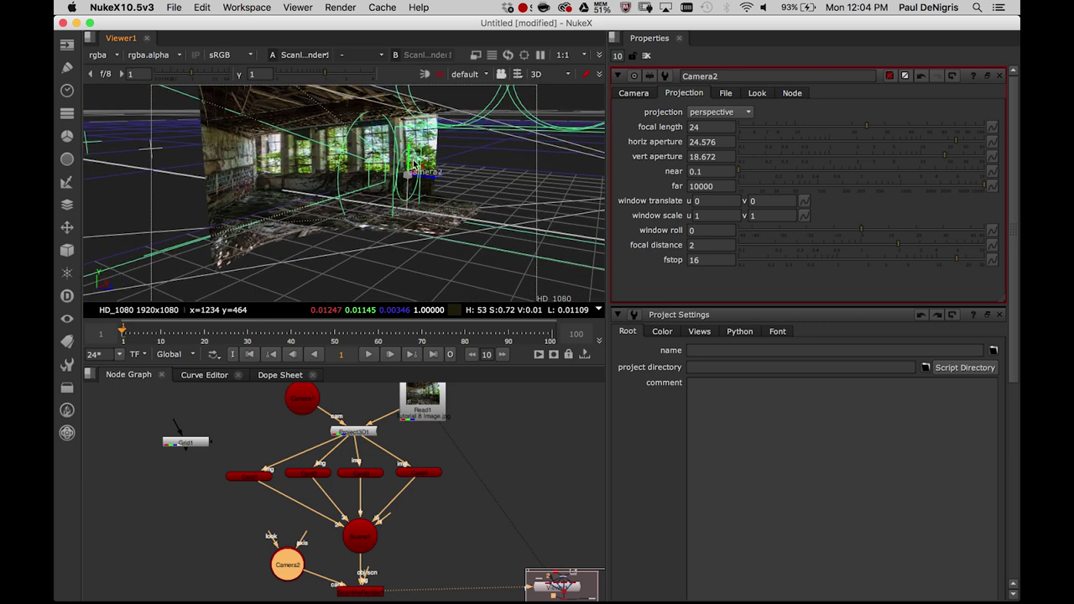
key("Tab")
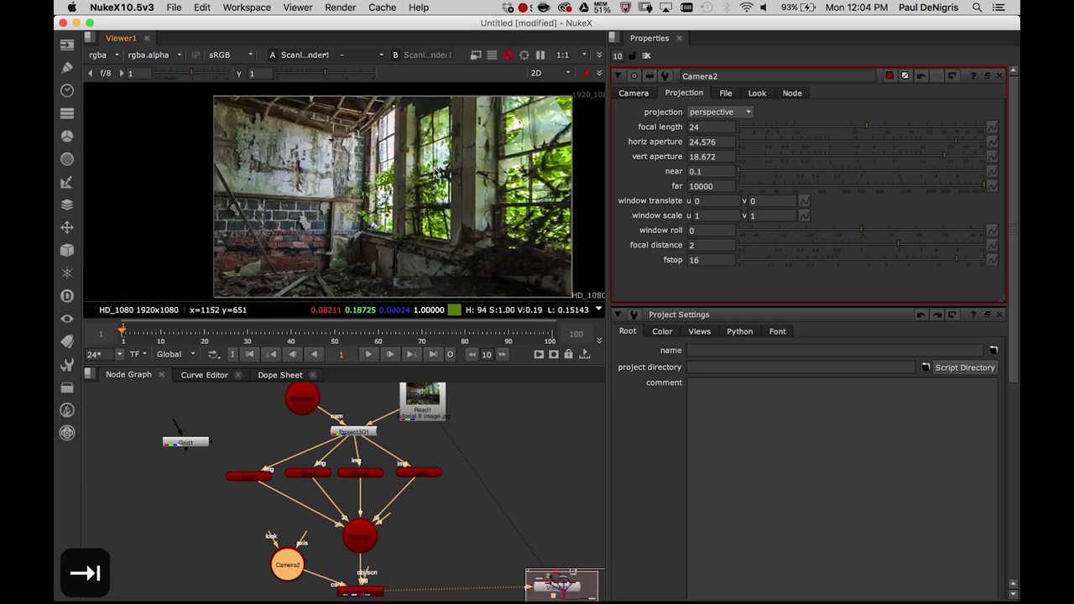
Set a keyframe on all of Camera2's translate values at frame 1 and go to frame 100
left_click(631, 93)
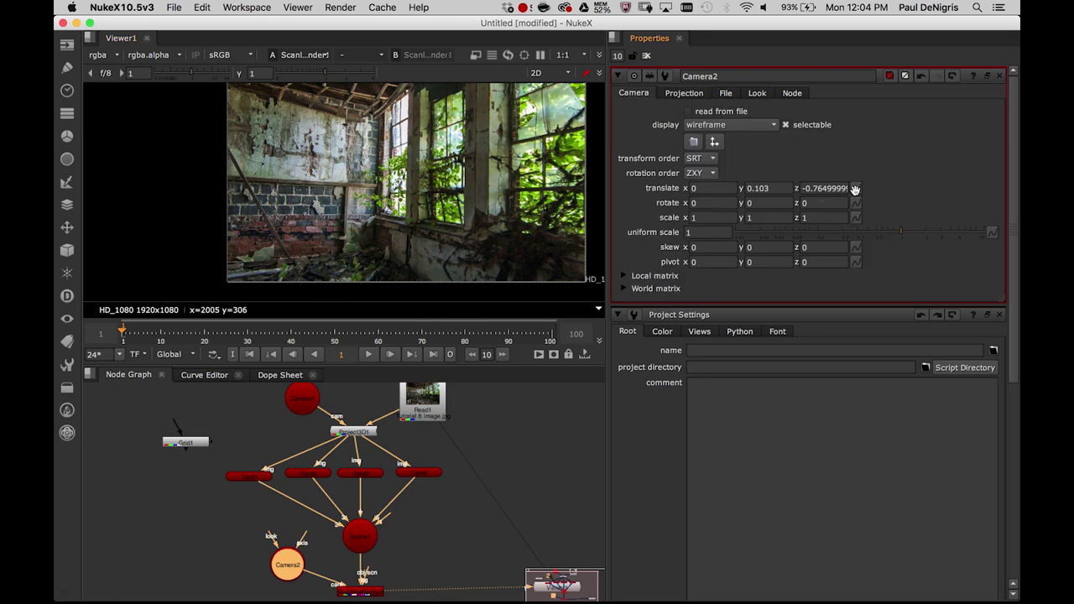
left_click(855, 189)
left_click(893, 194)
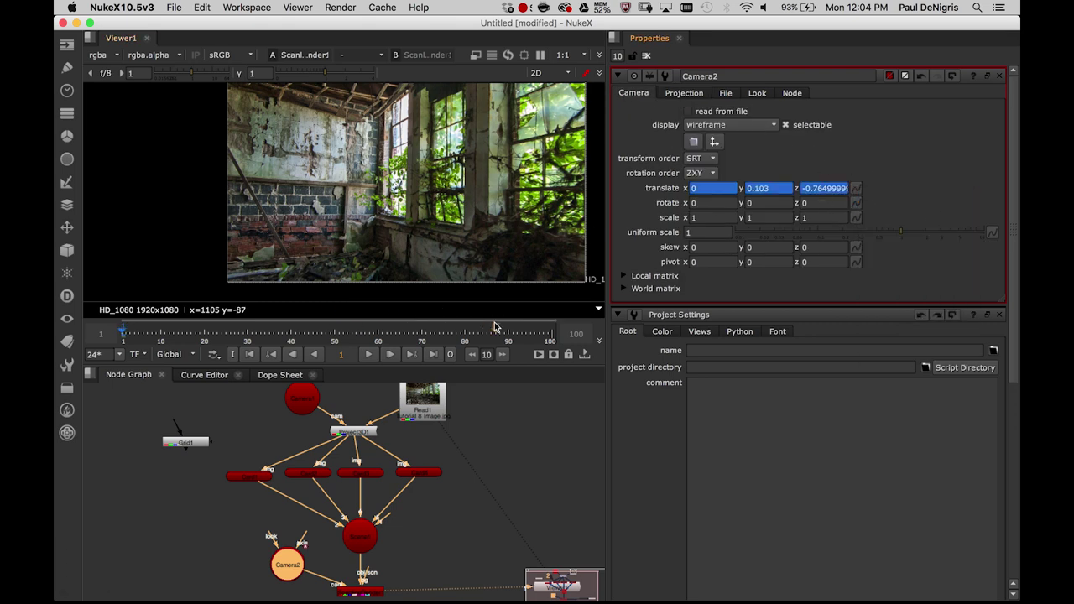
scroll(453, 268, "down", 2)
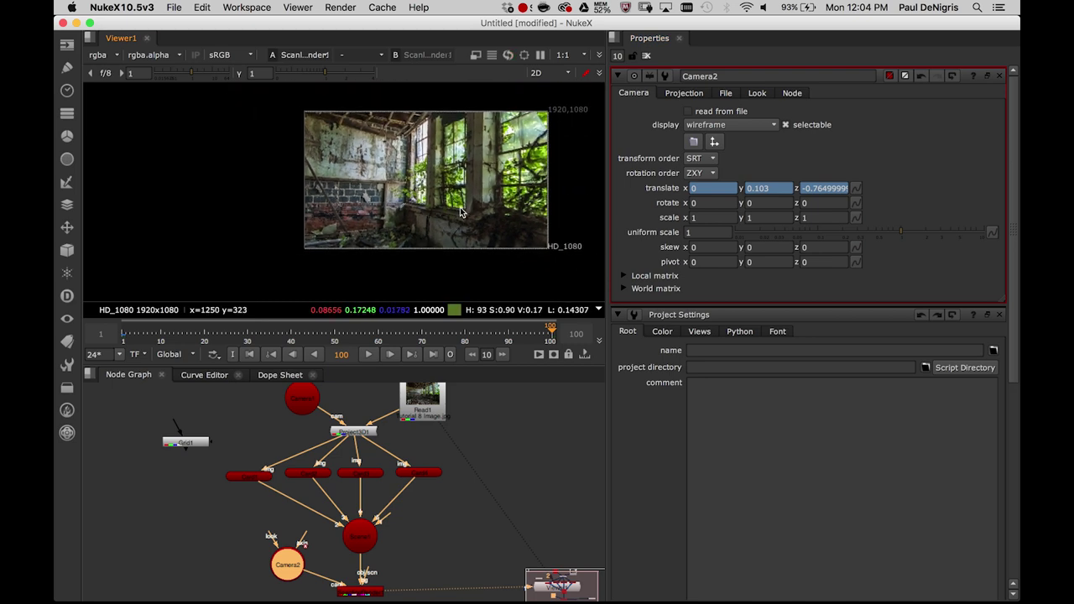
At frame 100, pull Camera2 back from the cards to about z -0.273, checking the framing in the 2D render
key("Tab")
left_click_drag(400, 177, 576, 220)
key("Tab")
key("Tab")
key("Tab")
key("Tab")
key("Tab")
key("Tab")
key("Tab")
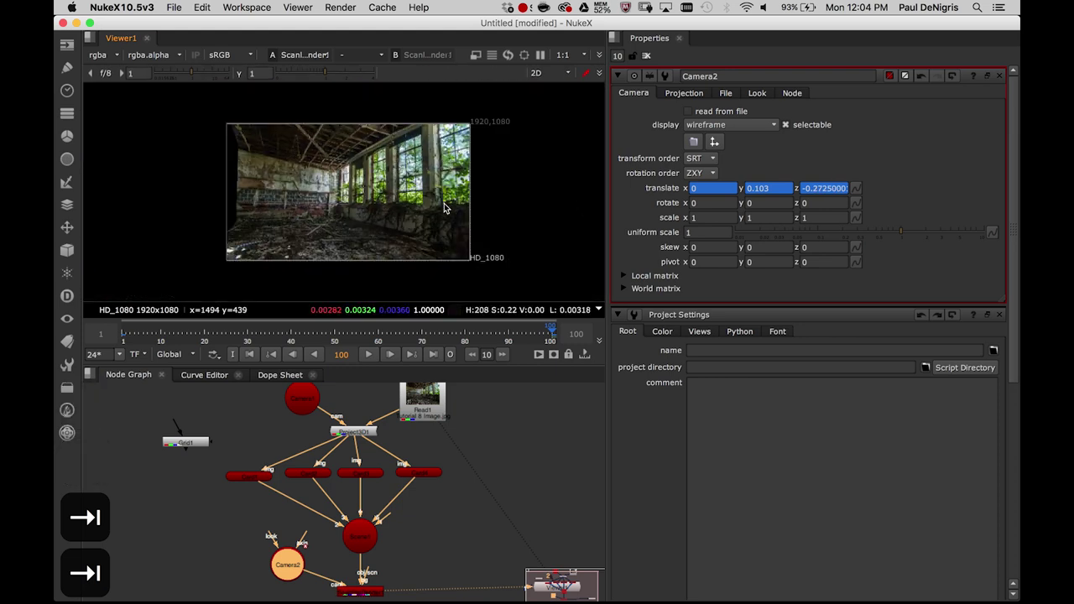
At frame 100, shift Camera2 sideways to x 0.034, comparing the framing in the 3D and 2D views
key("Tab")
left_click_drag(550, 249, 318, 235, "super")
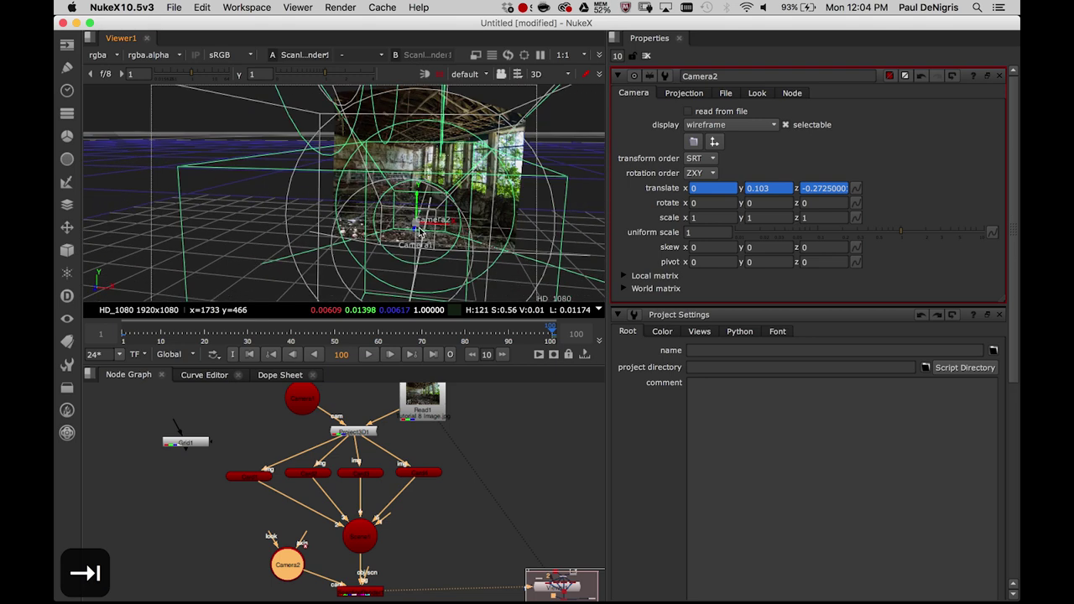
left_click_drag(447, 227, 458, 229)
key("Tab")
key("Tab")
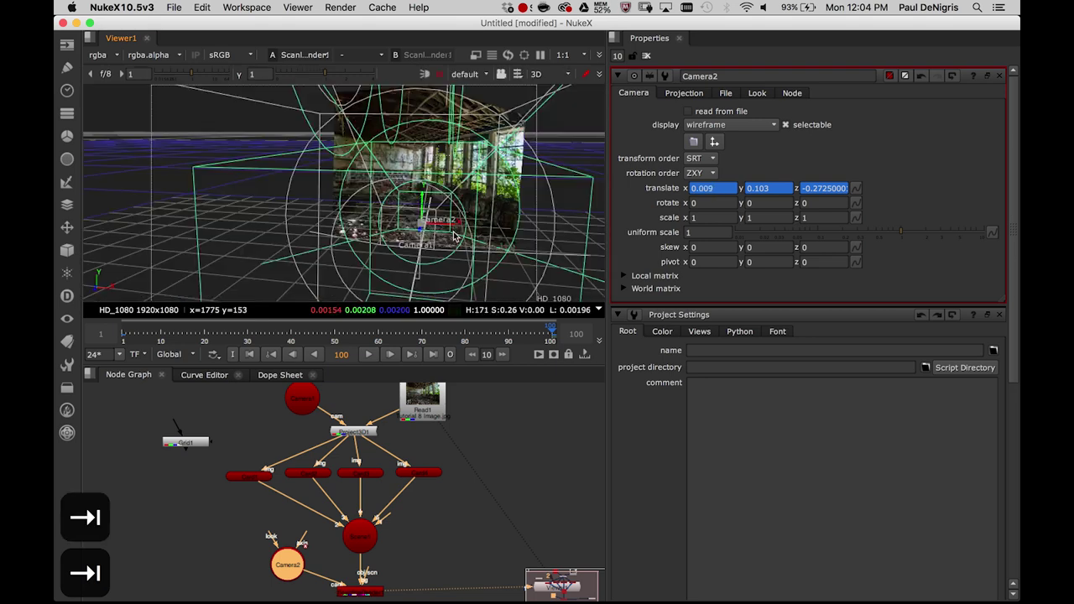
key("Tab")
key("Tab")
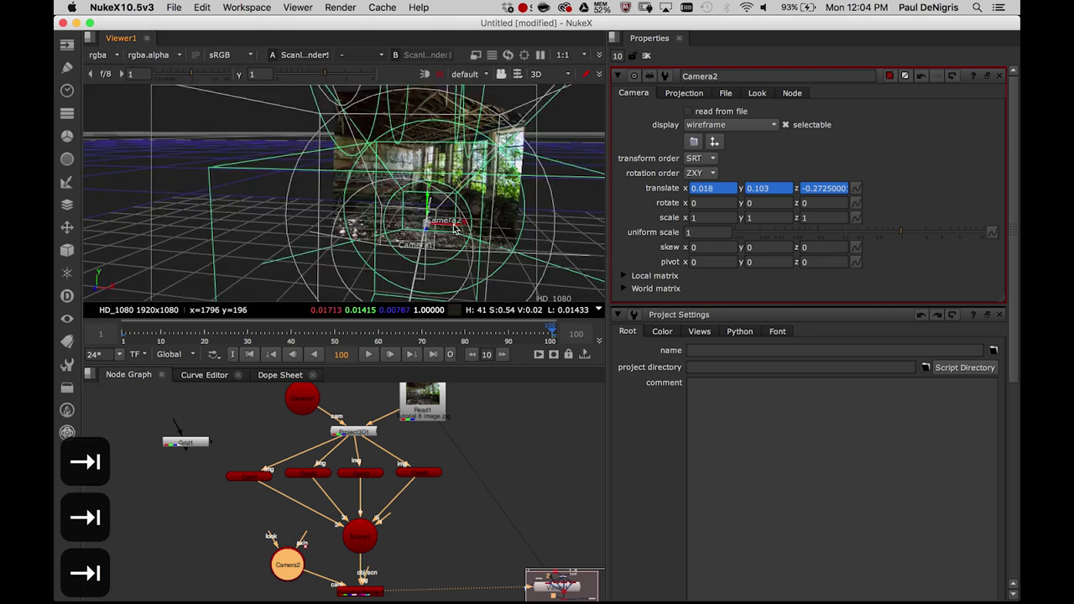
key("Tab")
key("Tab")
left_click_drag(459, 231, 467, 234)
key("Tab")
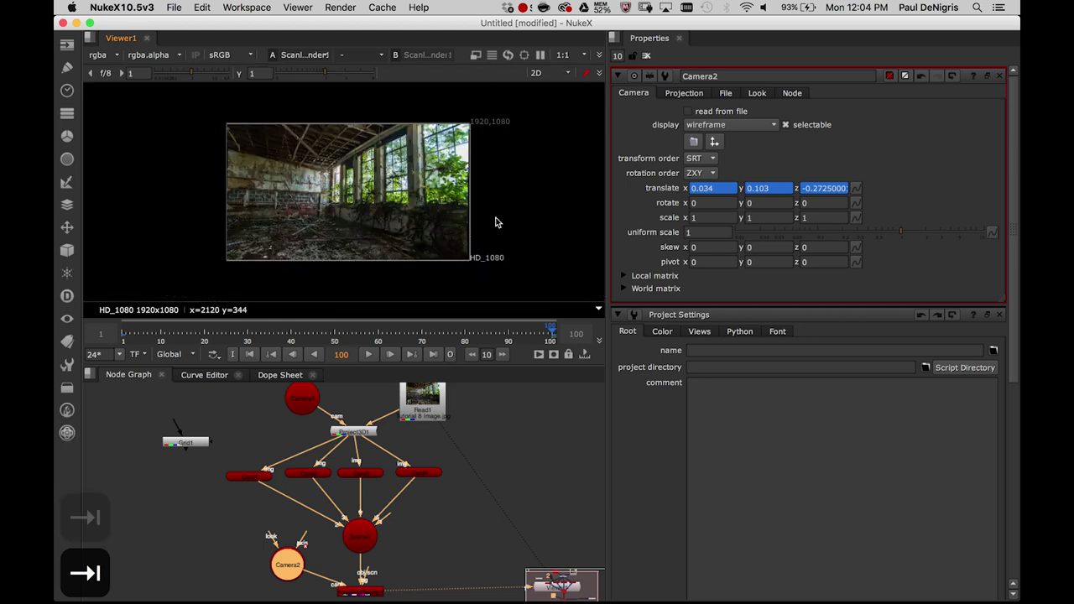
Play the Camera2 move in the enlarged viewer, stop playback and restore the normal layout
key("h")
key("space")
left_click(425, 589)
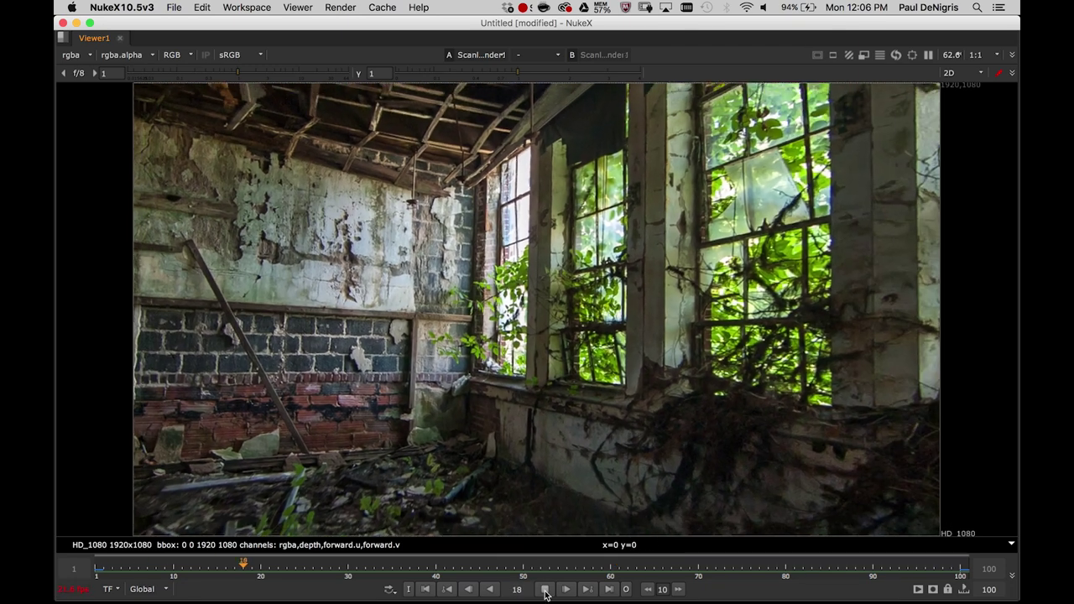
left_click(546, 591)
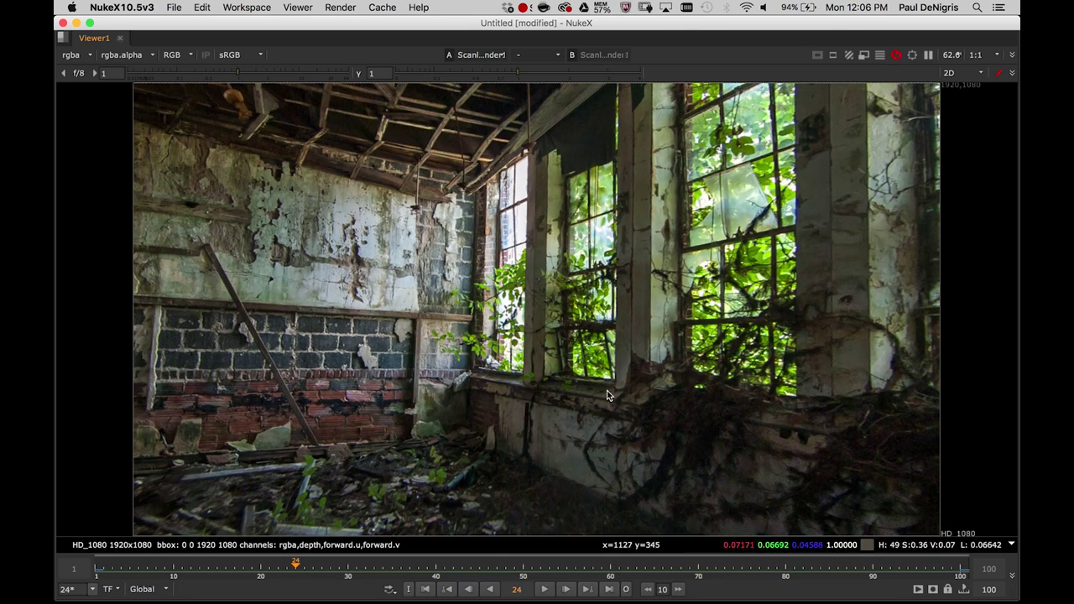
key("space")
Return to the 3D view and rename the projection camera Camera1 as Camera_Projector
key("Tab")
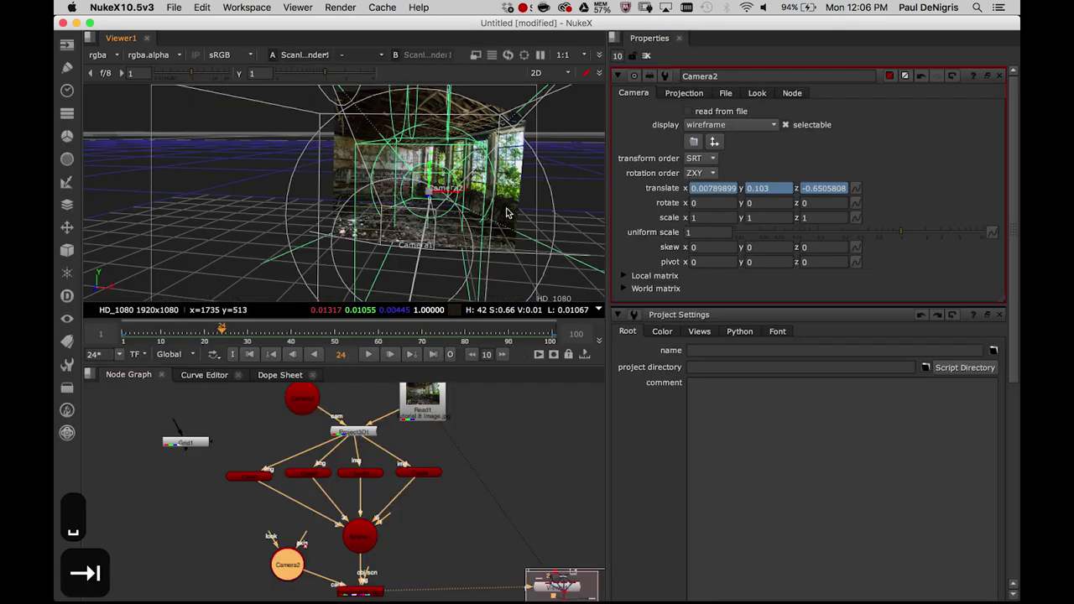
left_click_drag(301, 244, 508, 260, "super")
scroll(330, 280, "down", 4)
left_click(291, 289)
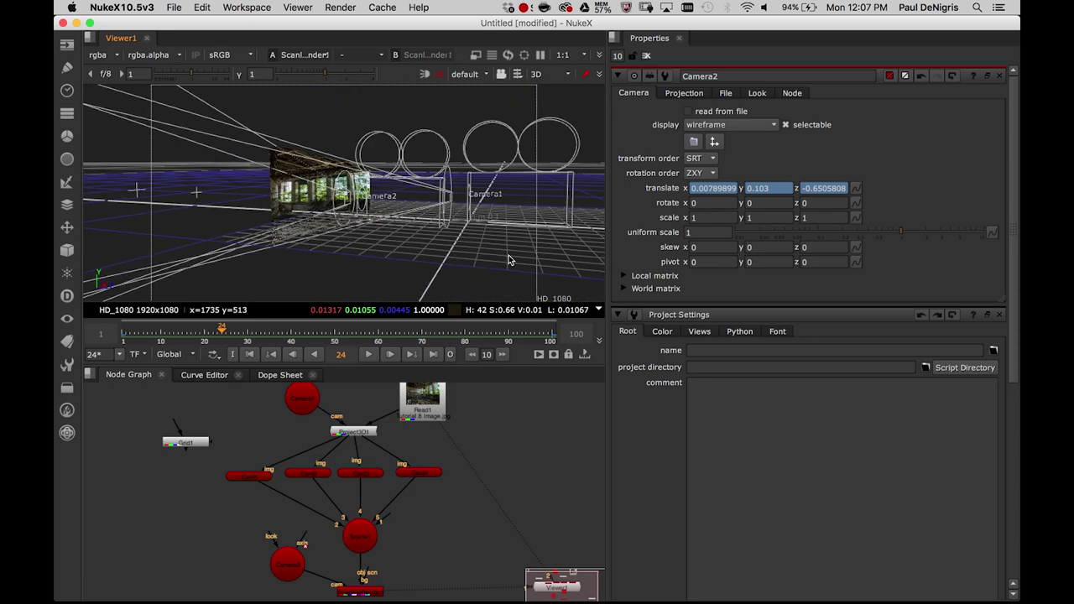
double_click(300, 407)
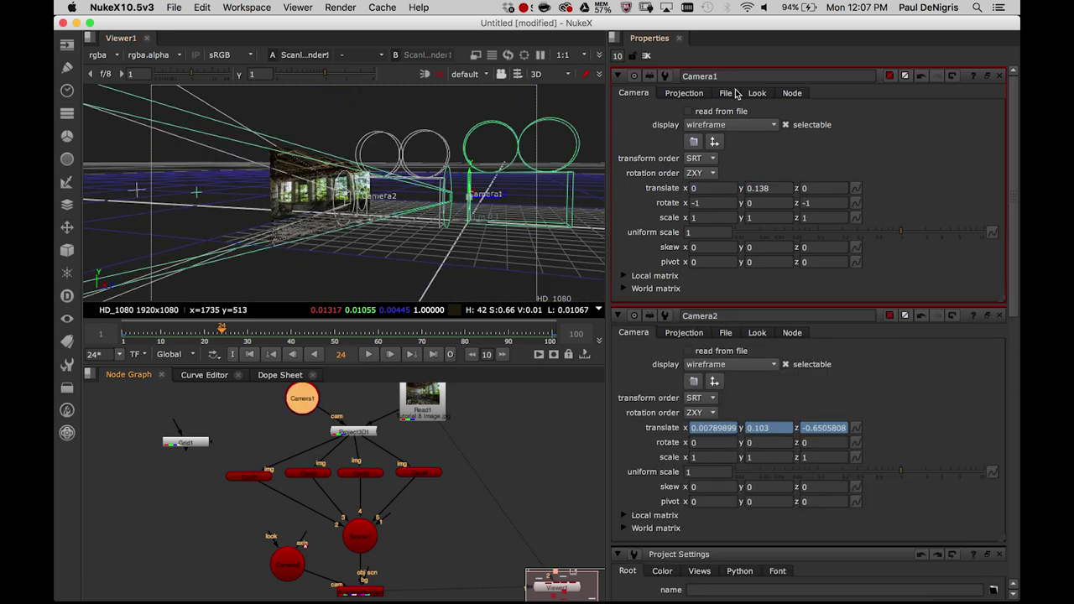
type("P")
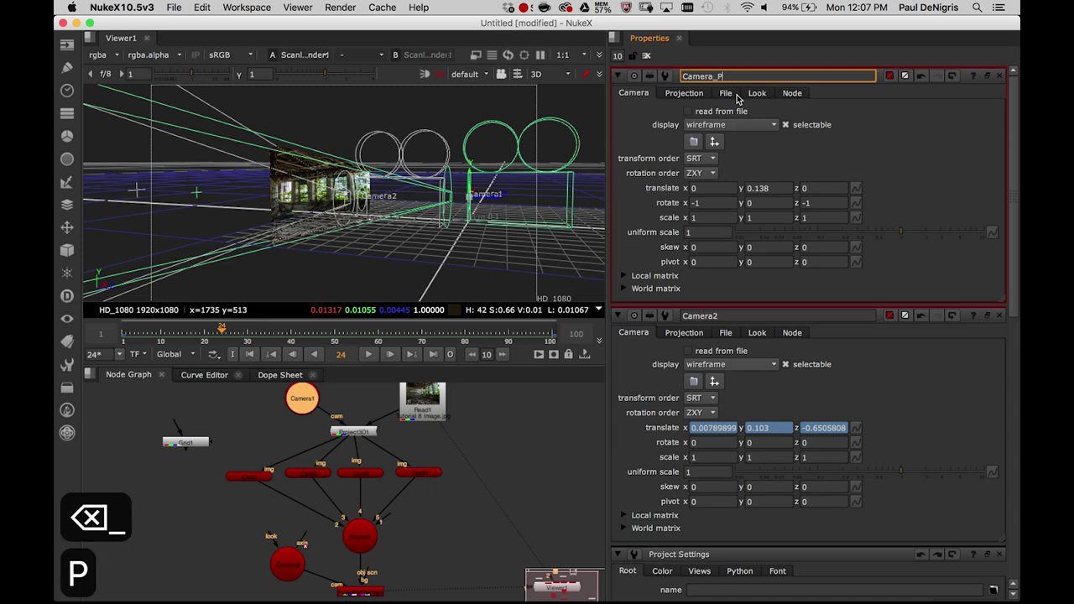
type("roject")
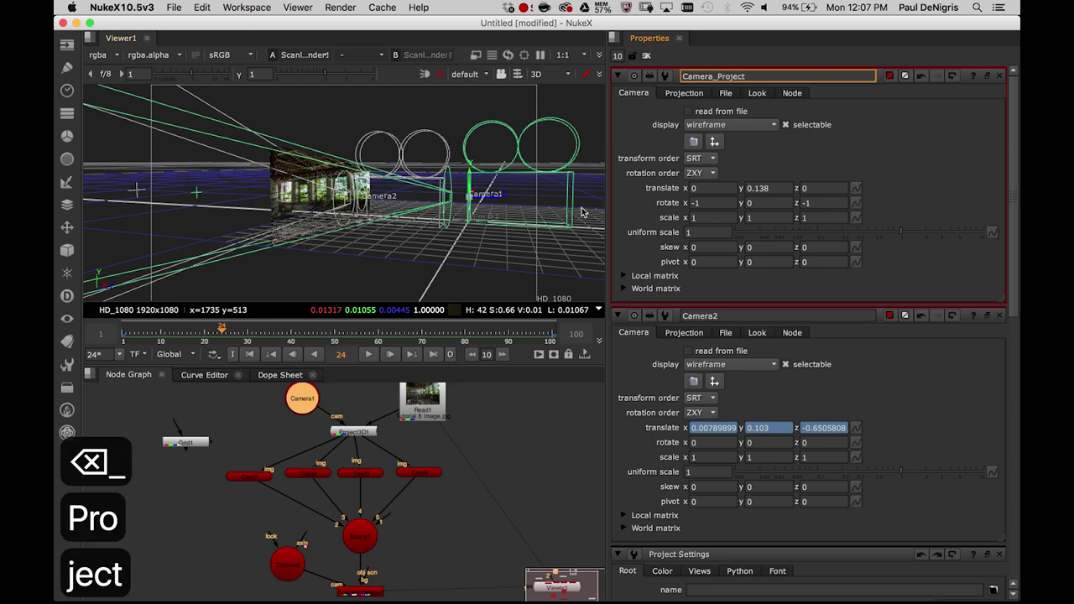
type("or")
Make Camera_Projector non-selectable and set its display to off
left_click(641, 136)
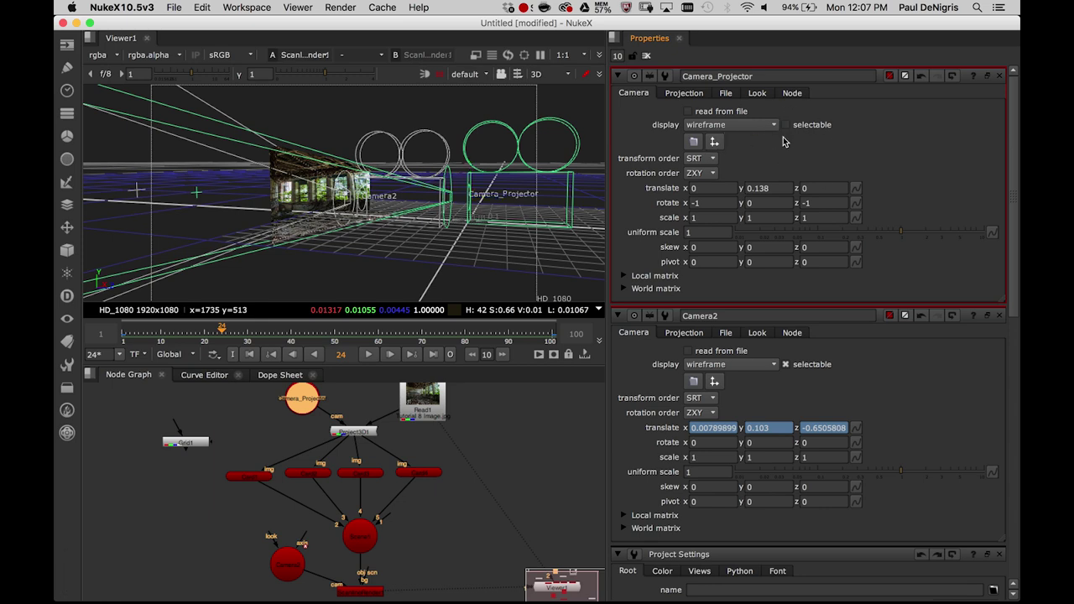
left_click(738, 128)
left_click(726, 114)
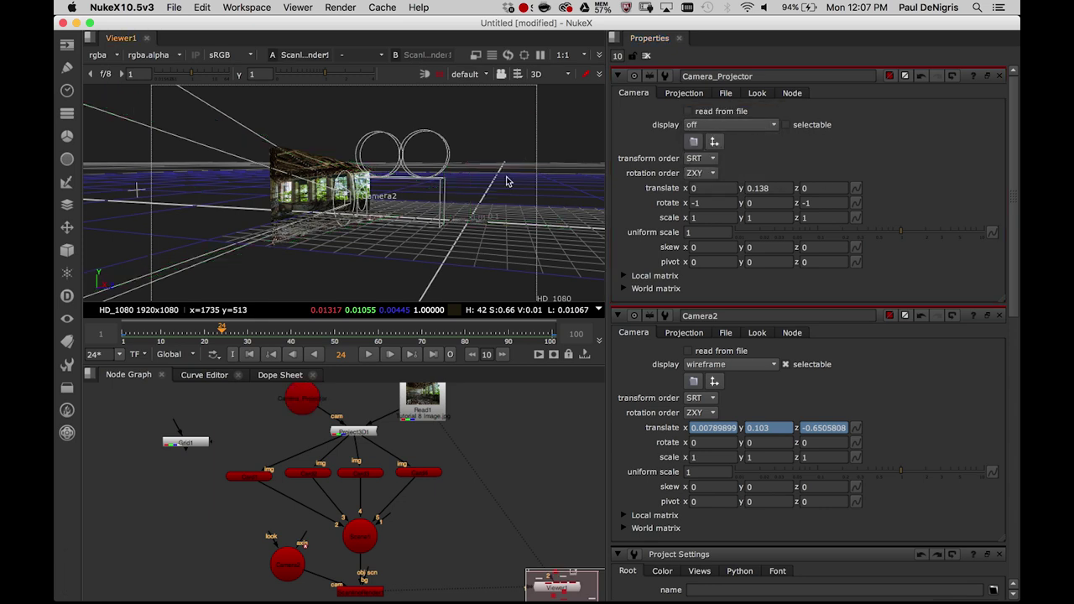
Play the Camera2 move in an enlarged 3D view that shows the projected room cards and the camera from the side
left_click_drag(510, 178, 422, 184, "super")
scroll(422, 185, "up", 5)
left_click_drag(360, 250, 467, 247, "super")
scroll(467, 247, "down", 5)
left_click_drag(369, 262, 435, 263, "super")
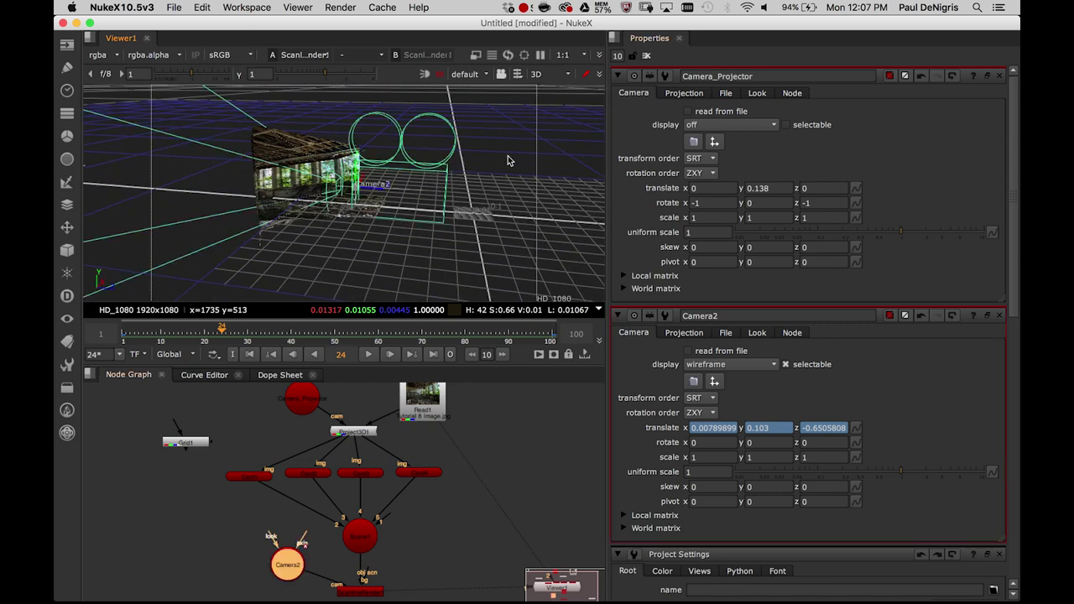
scroll(474, 225, "up", 4)
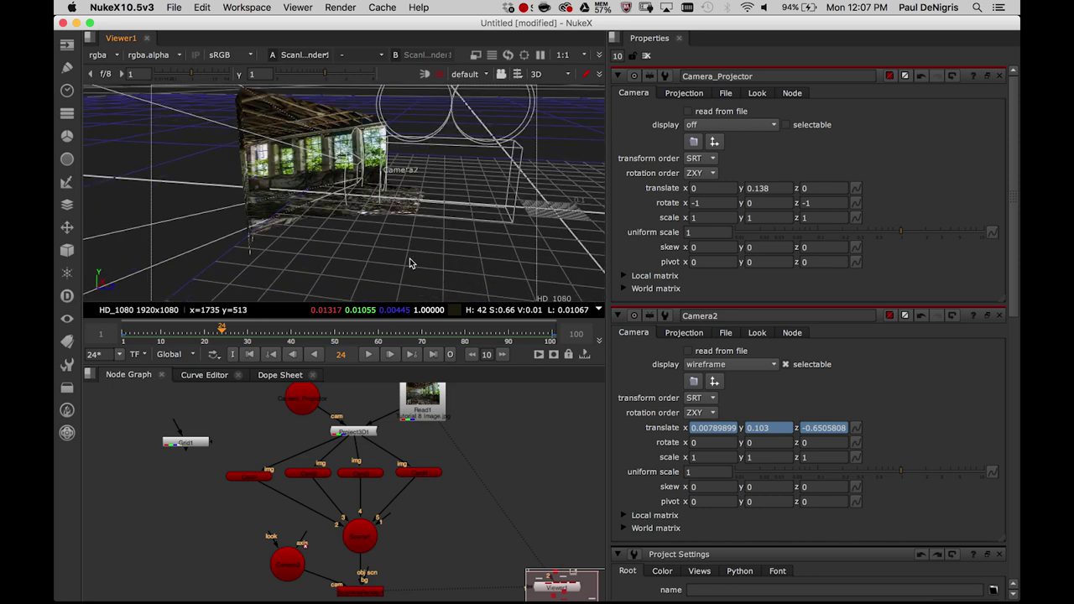
key("space")
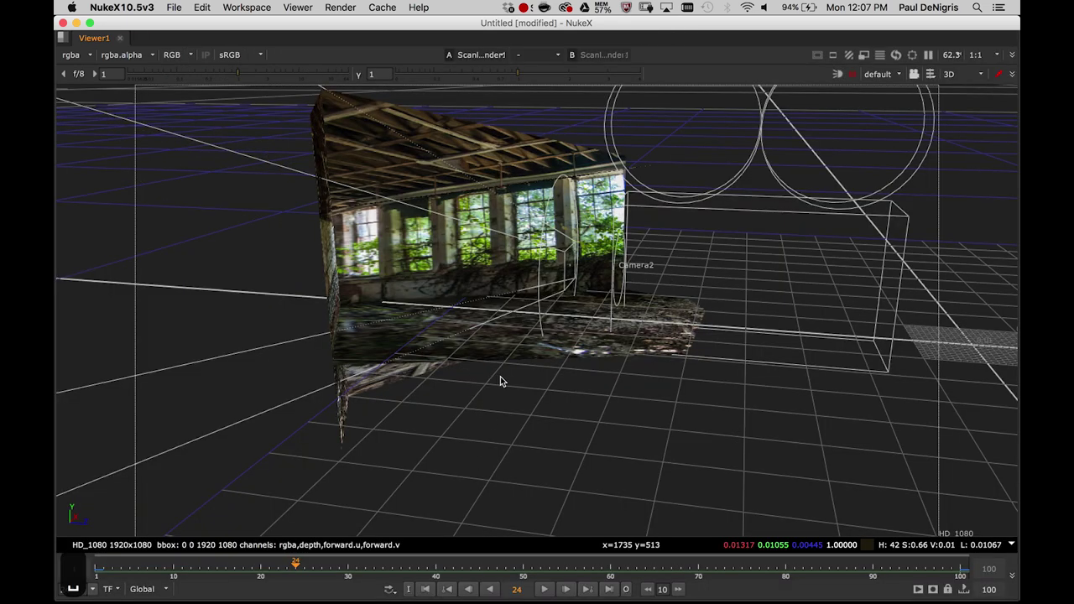
key("Tab")
key("Tab")
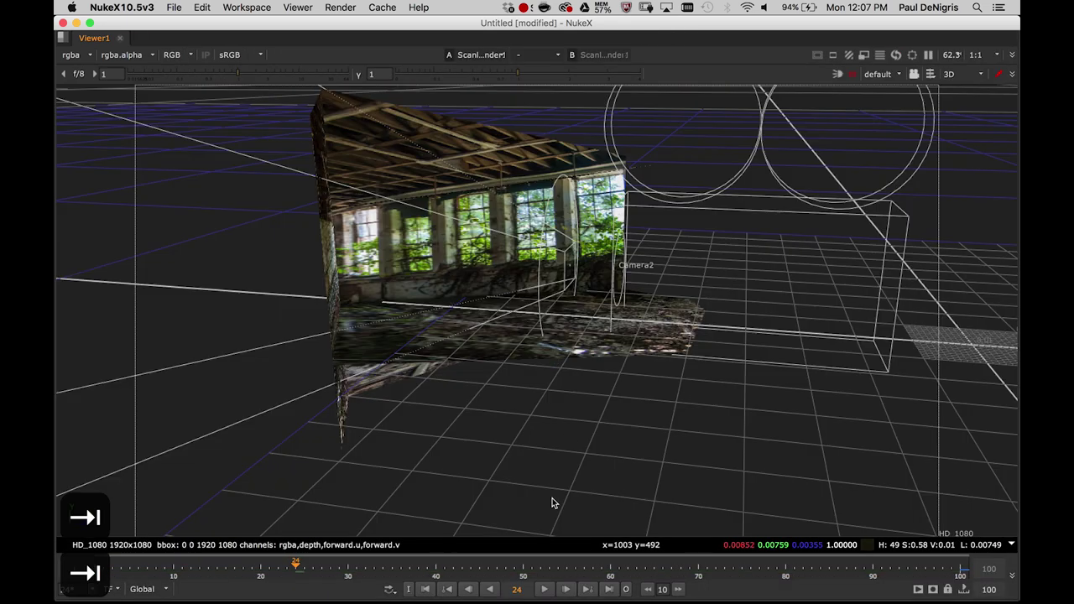
left_click(544, 589)
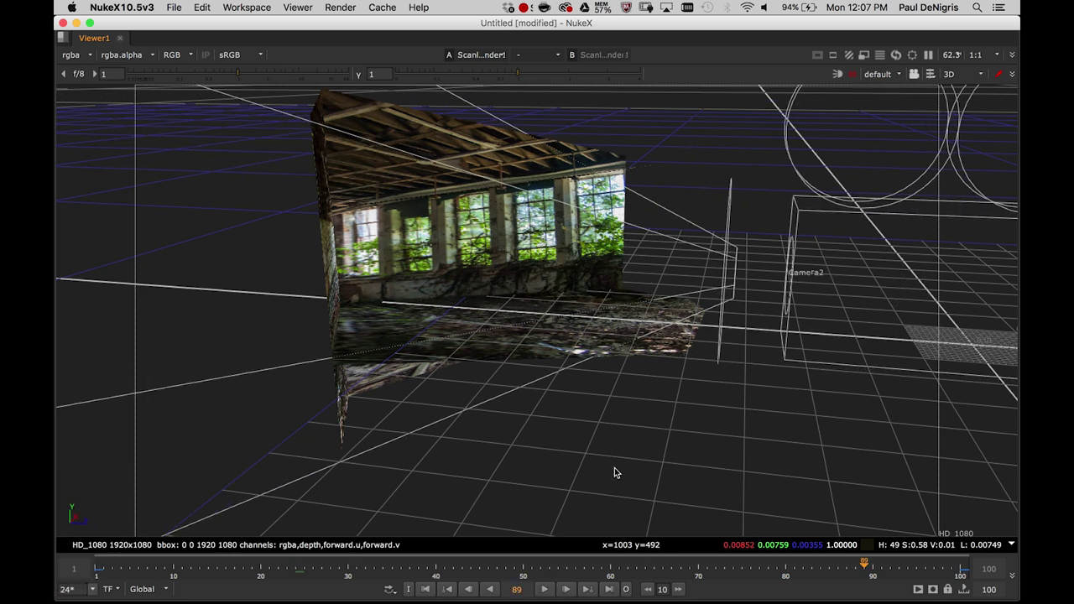
Switch back to the 2D render in the normal layout and play the camera move from frame 1
key("Tab")
key("space")
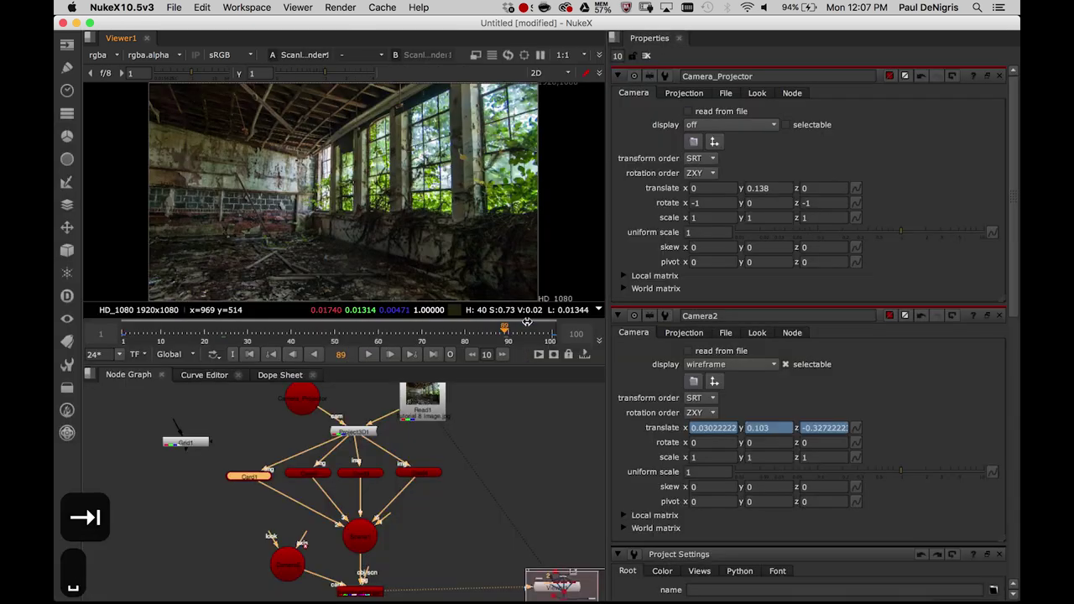
left_click(249, 354)
left_click(390, 354)
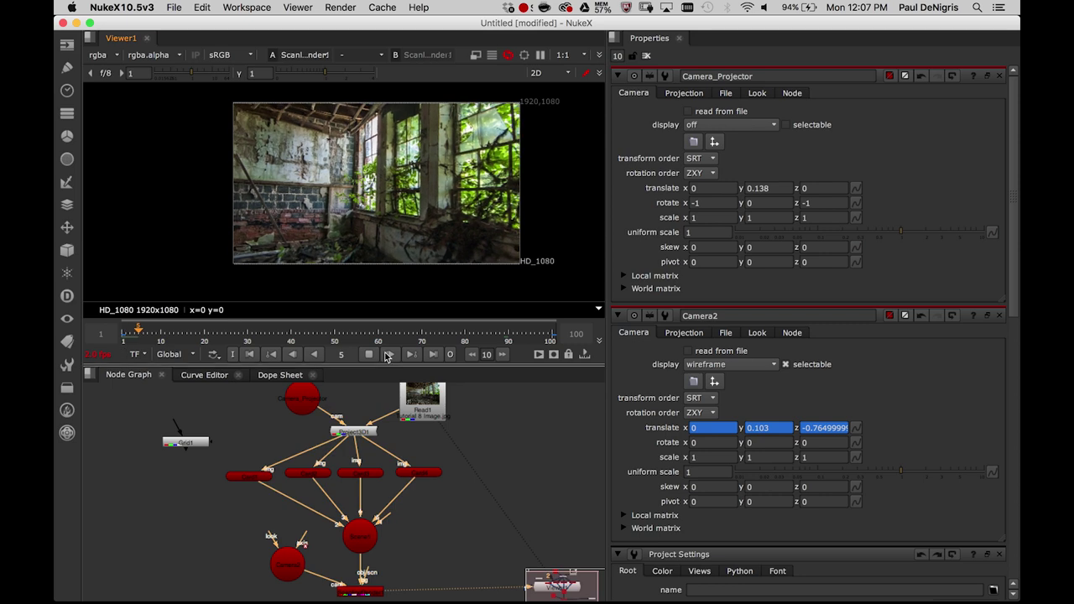